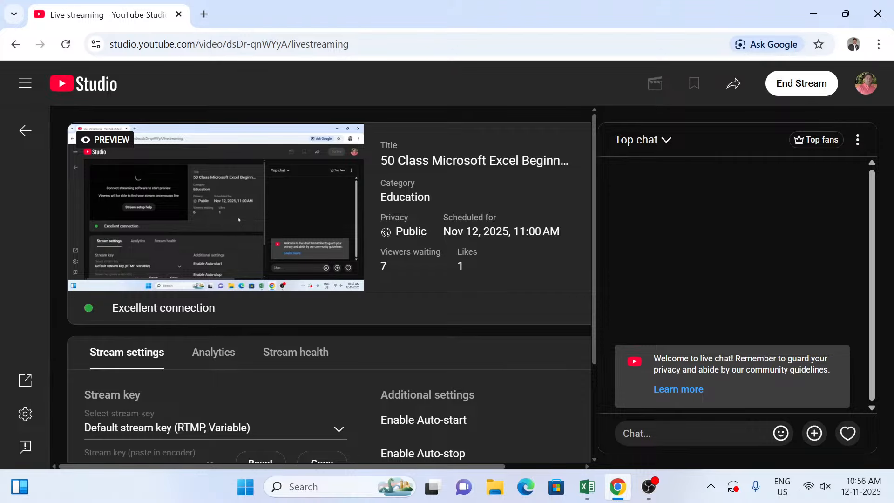
# Switch to the Excel workbook and look through the full list of the top 21 formulas on Sheet1
pyautogui.click(587, 486)
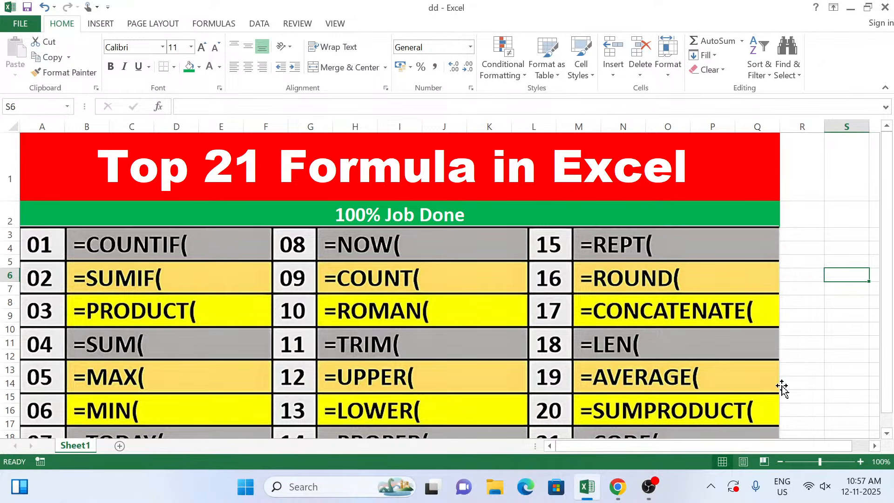
pyautogui.click(846, 381)
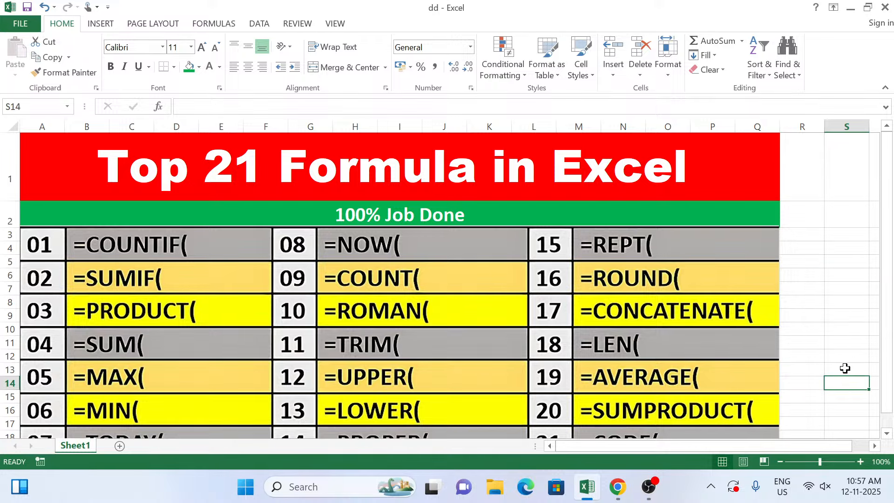
pyautogui.click(887, 434)
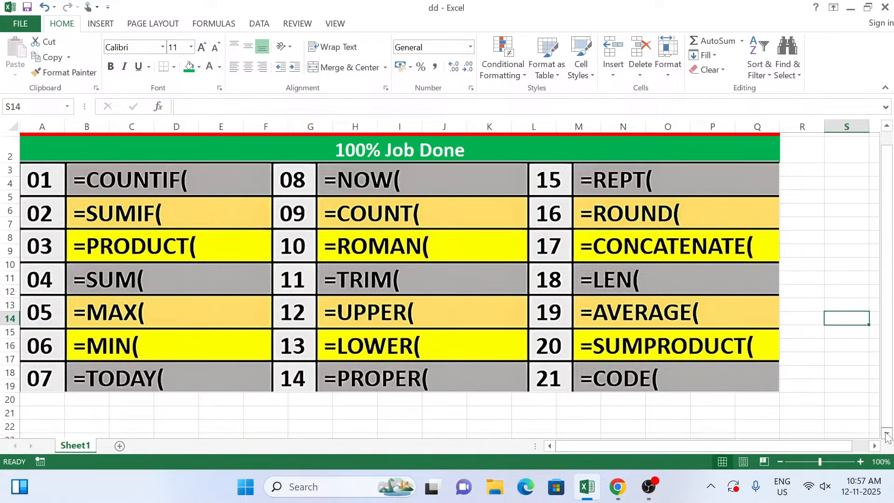
pyautogui.click(887, 434)
pyautogui.moveTo(884, 317); pyautogui.dragTo(883, 288)
pyautogui.click(846, 305)
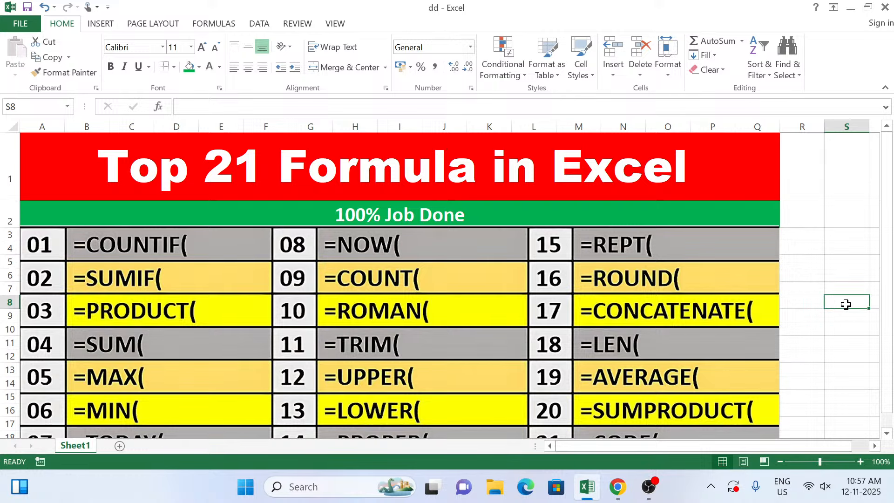
pyautogui.scroll(-1, 862, 279)
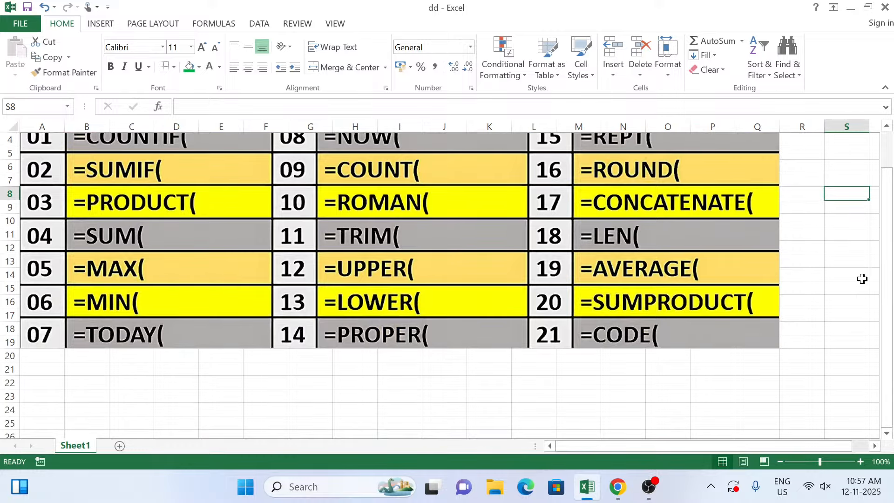
pyautogui.scroll(1, 849, 307)
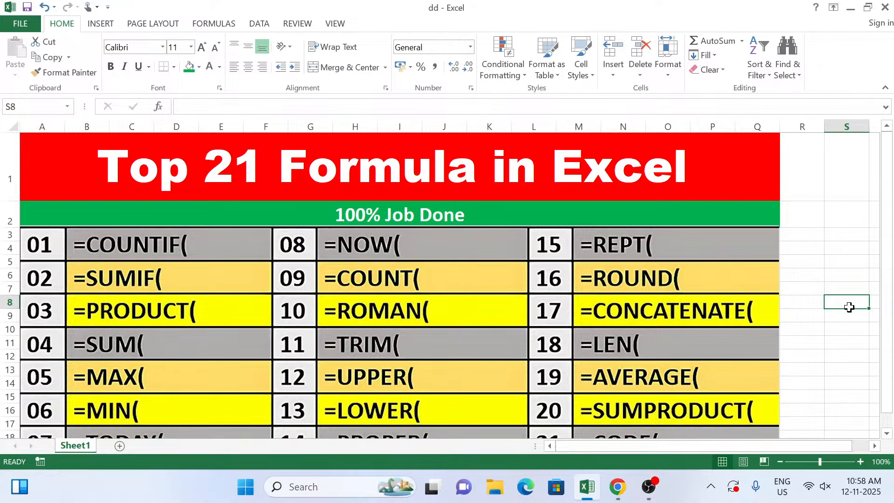
pyautogui.scroll(-1, 704, 413)
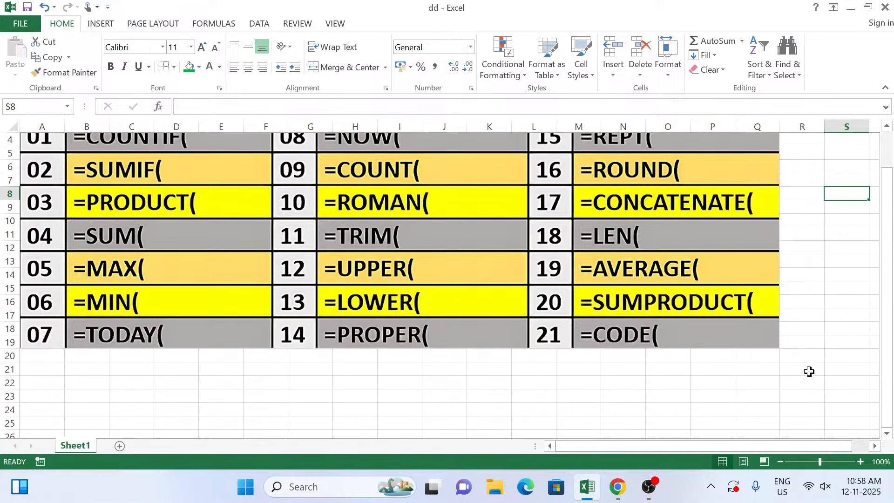
pyautogui.scroll(1, 810, 371)
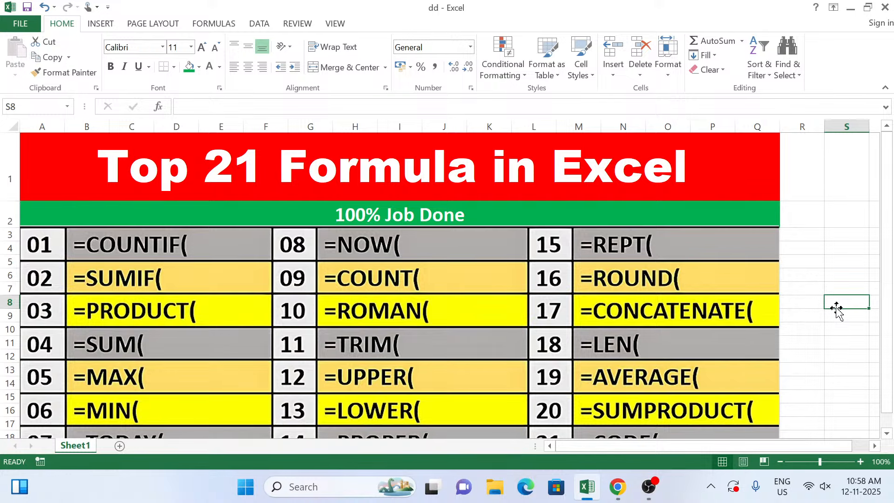
pyautogui.scroll(-1, 837, 310)
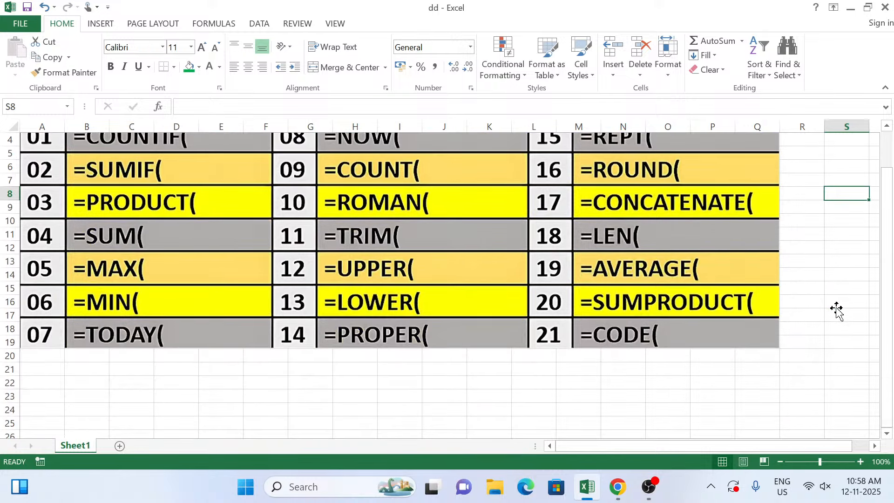
pyautogui.scroll(1, 829, 332)
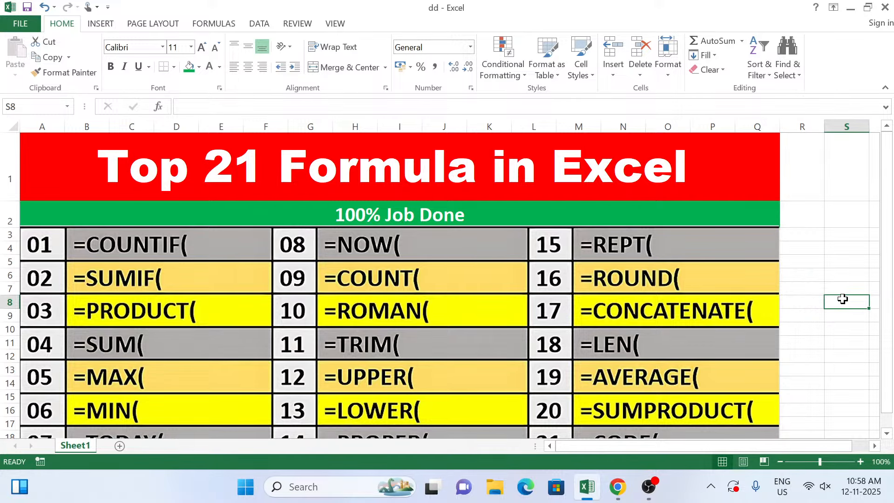
pyautogui.scroll(-1, 842, 299)
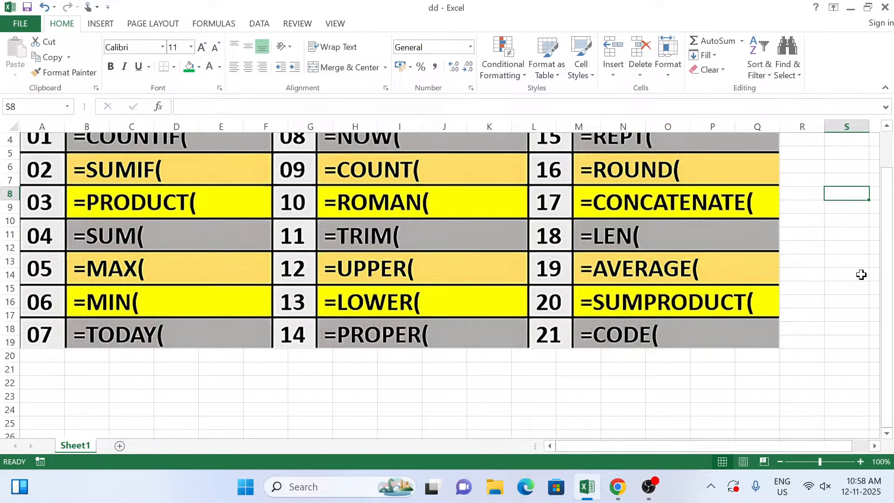
pyautogui.scroll(1, 857, 308)
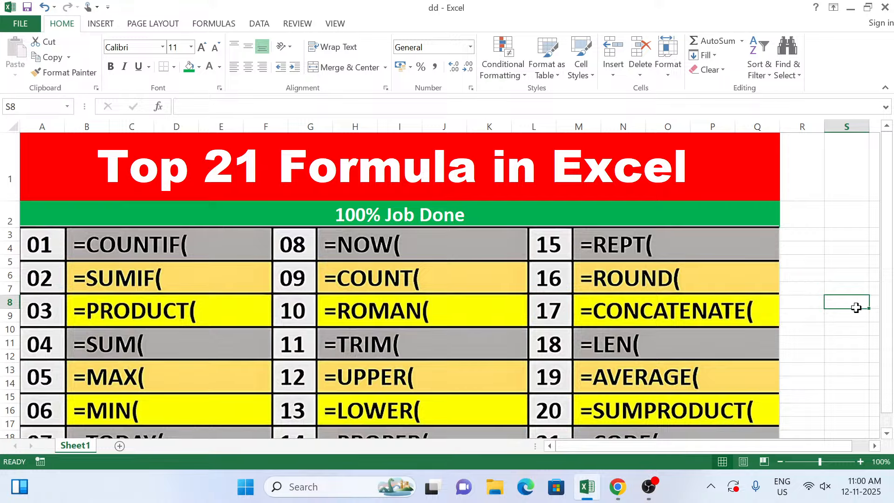
pyautogui.scroll(-1, 826, 309)
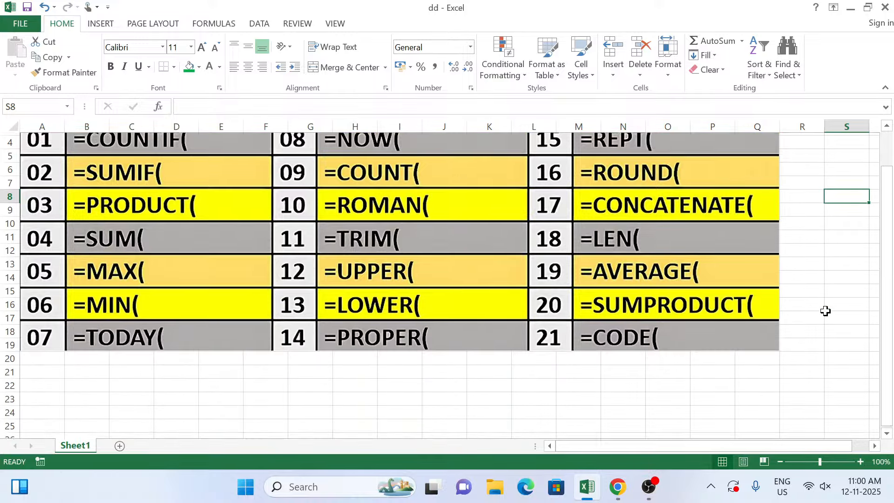
pyautogui.scroll(1, 826, 311)
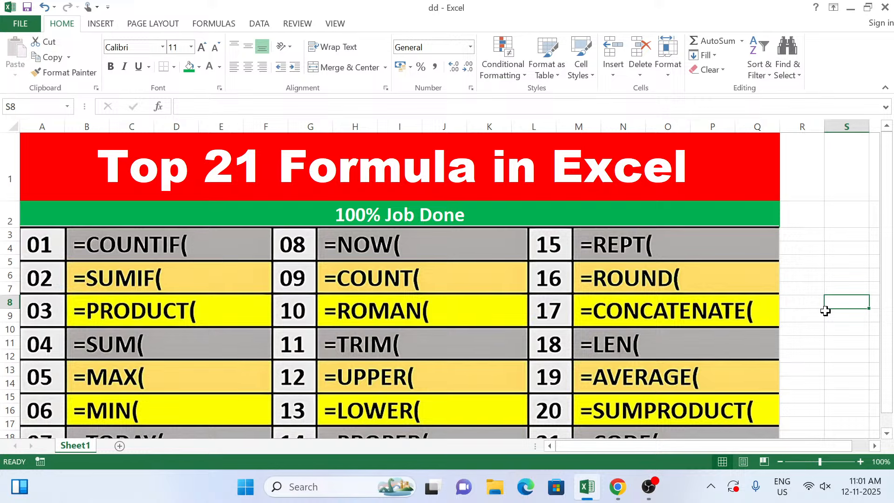
# Add a new worksheet to the workbook and rename it CountIF
pyautogui.click(117, 446)
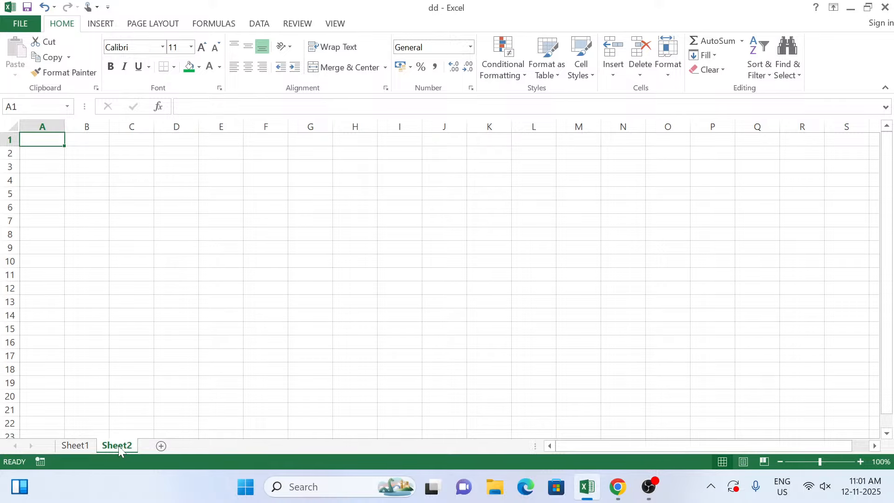
pyautogui.rightClick(118, 446)
pyautogui.click(156, 317)
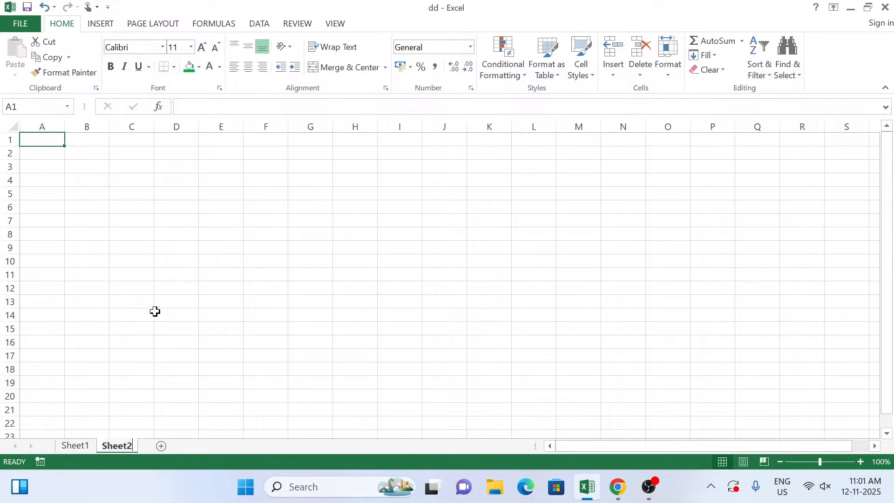
pyautogui.write('Count')
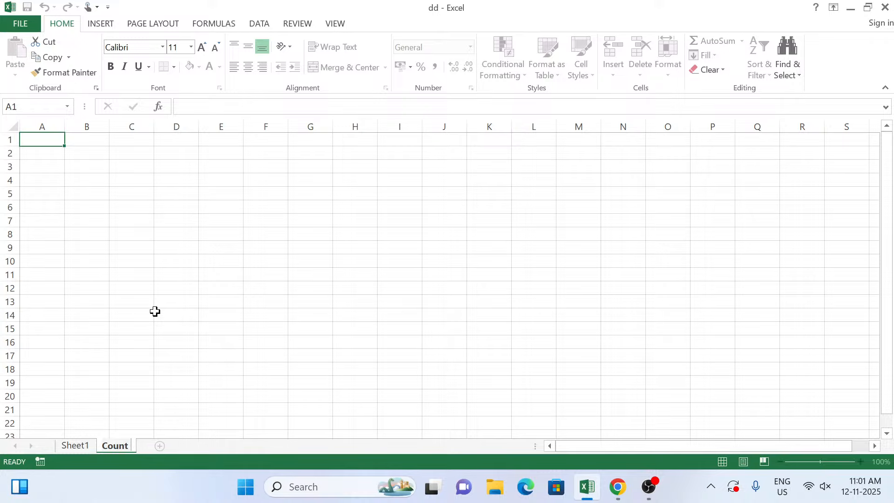
pyautogui.write('IF')
pyautogui.press('Return')
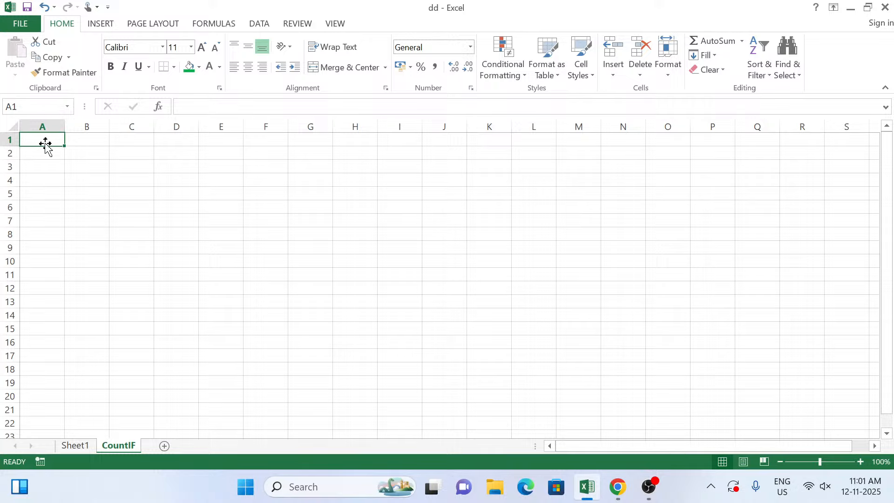
# Enter the heading "Countif" in cell A1 of the CountIF sheet
pyautogui.write('Con')
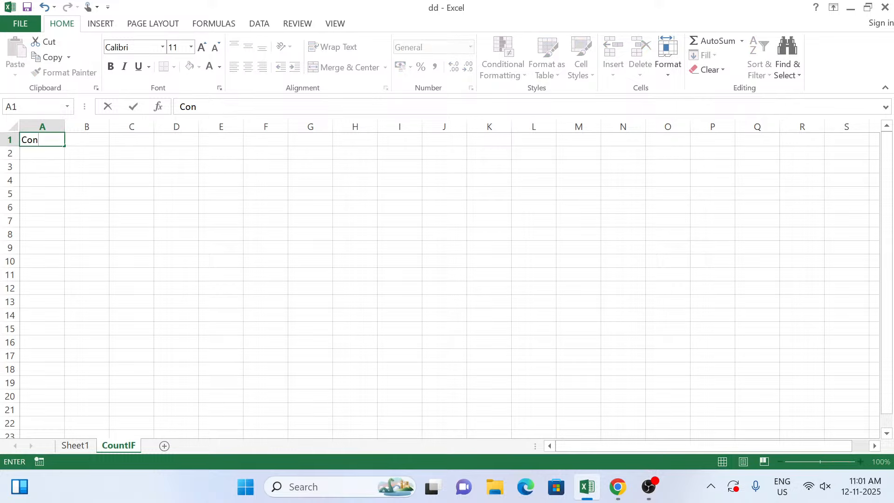
pyautogui.write('t')
pyautogui.press('BackSpace')
pyautogui.press('BackSpace')
pyautogui.write('unt')
pyautogui.press('BackSpace')
pyautogui.write('if')
pyautogui.click(194, 223)
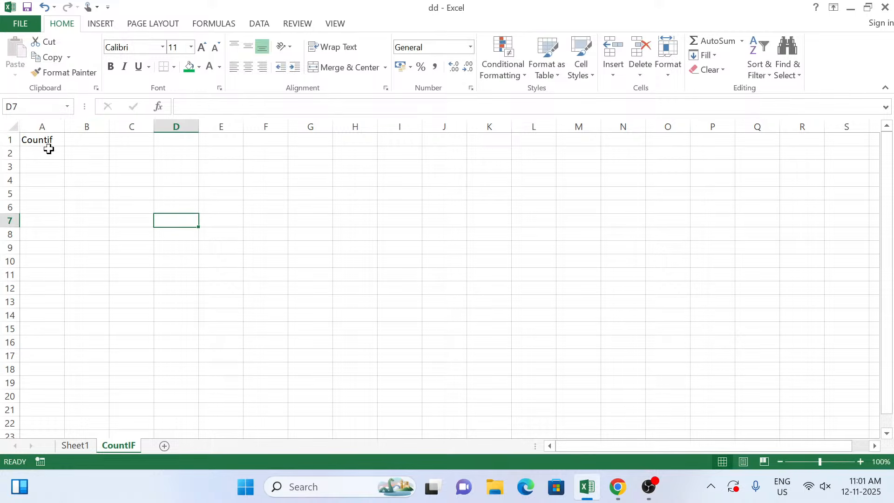
pyautogui.moveTo(48, 139); pyautogui.dragTo(245, 137)
pyautogui.click(140, 166)
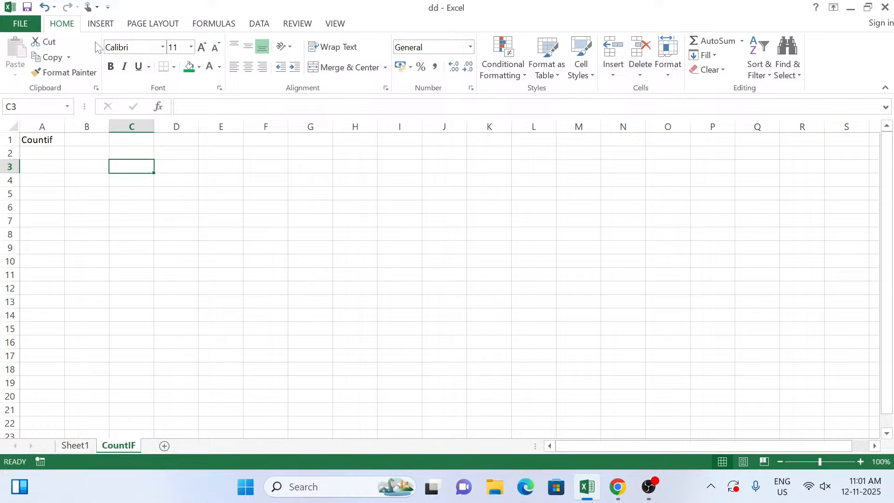
# Draw a rounded rectangle about 1.91 cm high and 6.23 cm wide over columns D to G and give it a raised preset effect
pyautogui.click(100, 24)
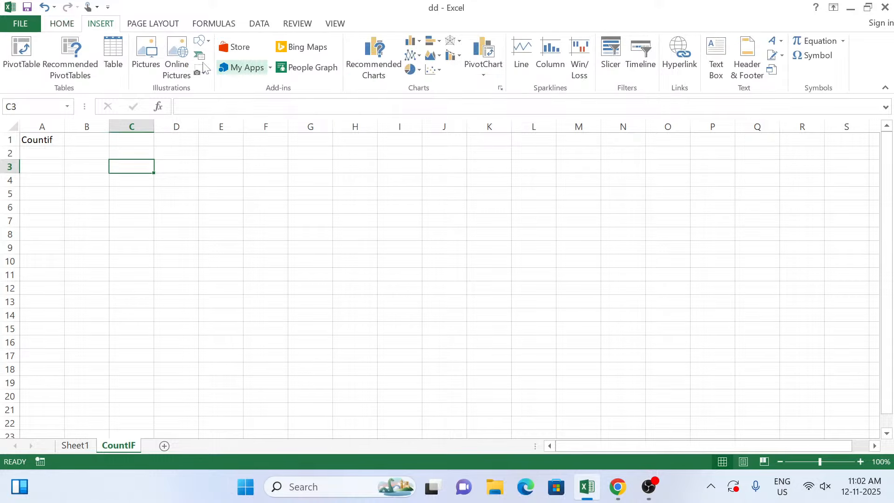
pyautogui.click(207, 41)
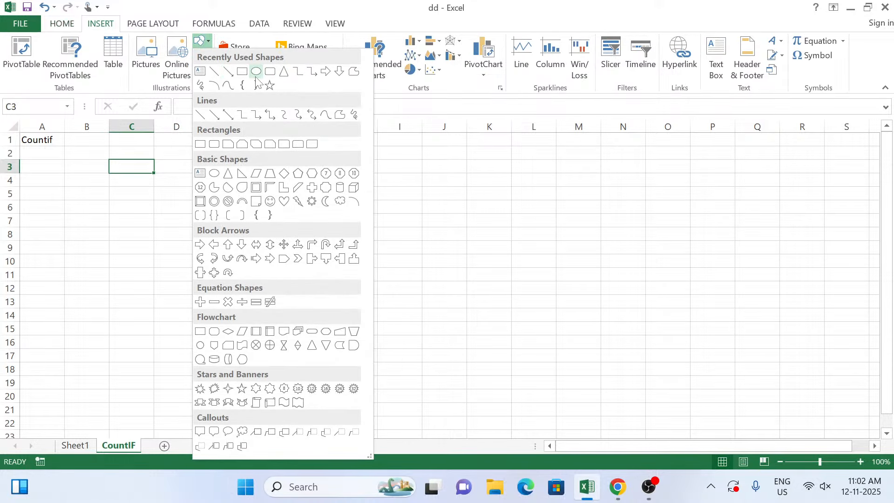
pyautogui.click(271, 72)
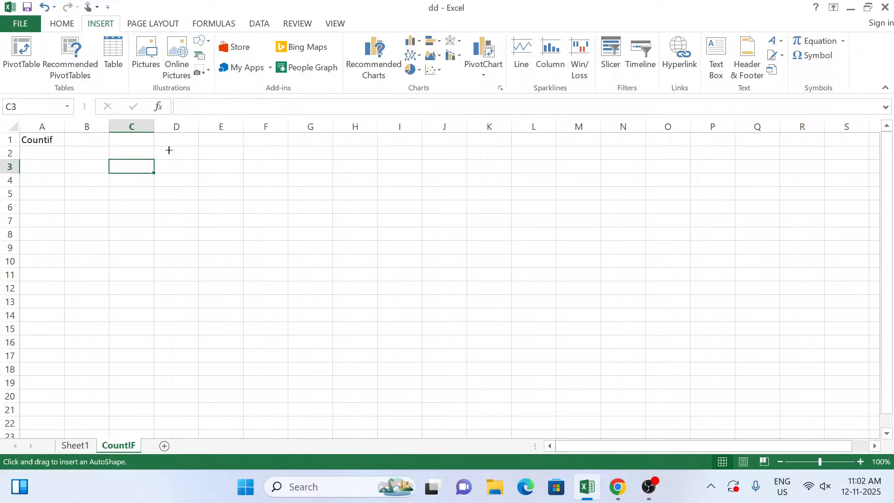
pyautogui.moveTo(169, 150); pyautogui.dragTo(333, 200)
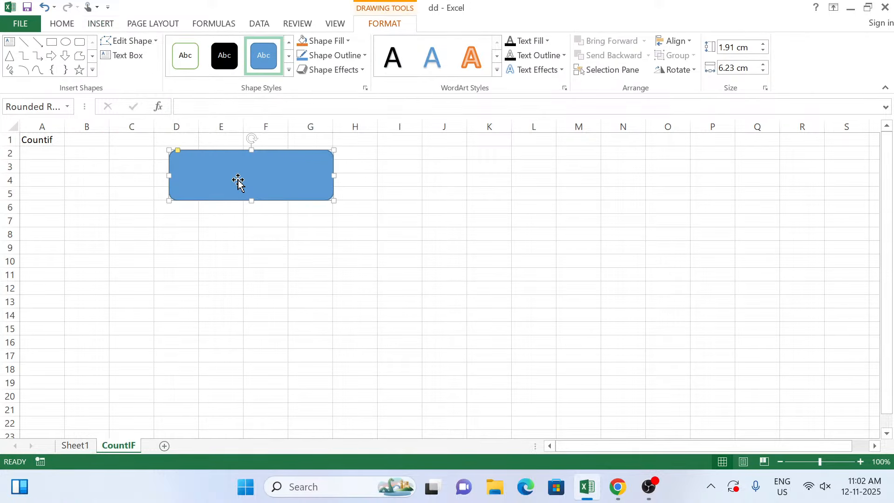
pyautogui.click(334, 70)
pyautogui.moveTo(357, 95)
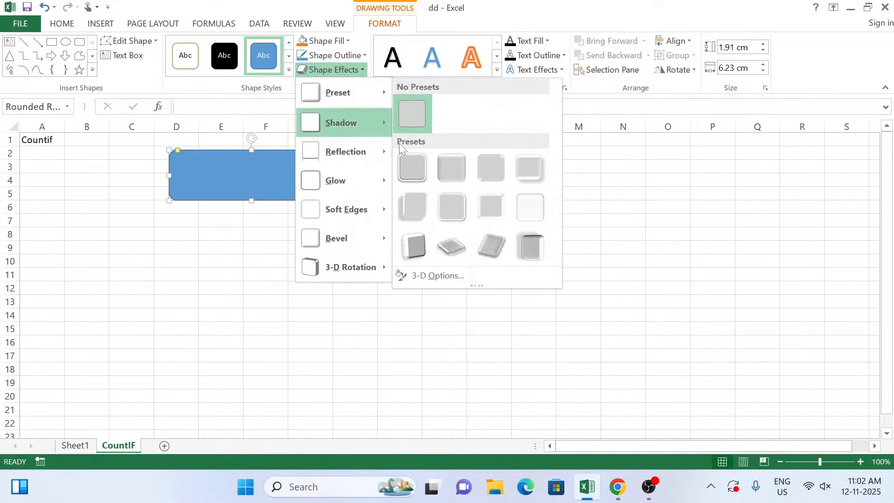
pyautogui.click(451, 175)
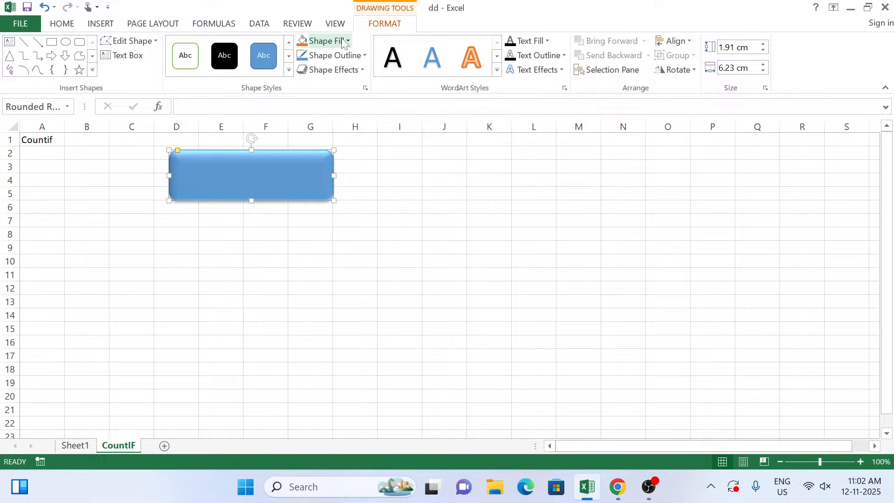
# Fill the rounded rectangle with red and fit it over rows 1 to 3
pyautogui.click(326, 41)
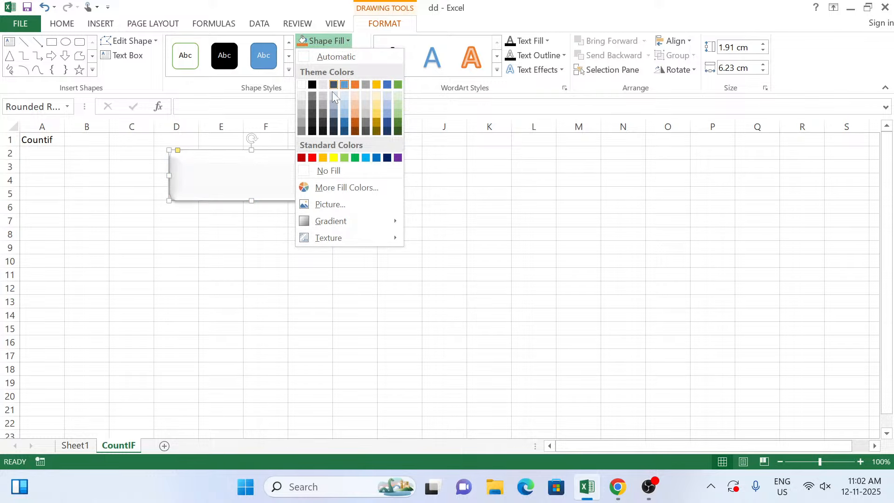
pyautogui.click(312, 158)
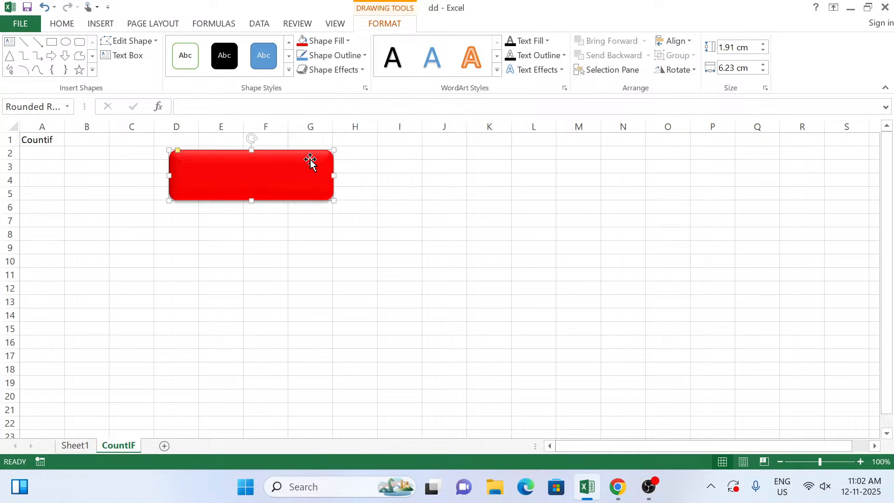
pyautogui.moveTo(241, 185)
pyautogui.mouseDown()
pyautogui.moveTo(241, 166)
pyautogui.moveTo(252, 173)
pyautogui.mouseUp()
# Remove the text "Countif" from cell A1
pyautogui.click(35, 141)
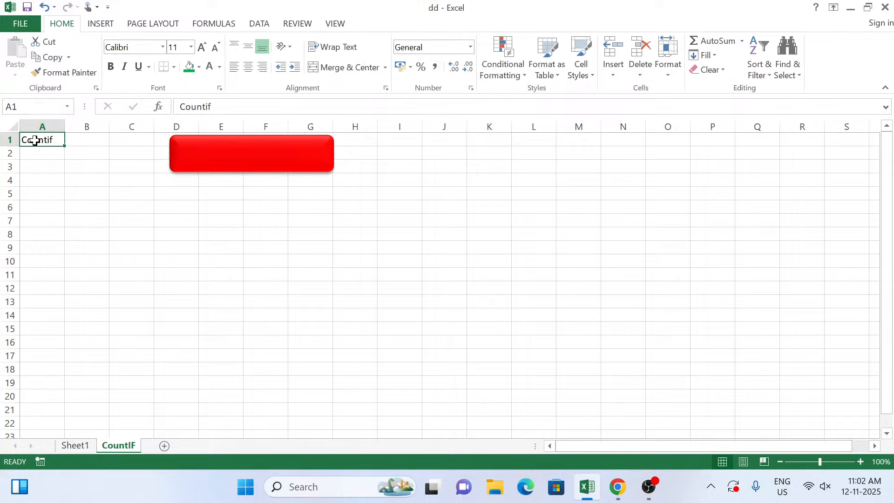
pyautogui.press('F2')
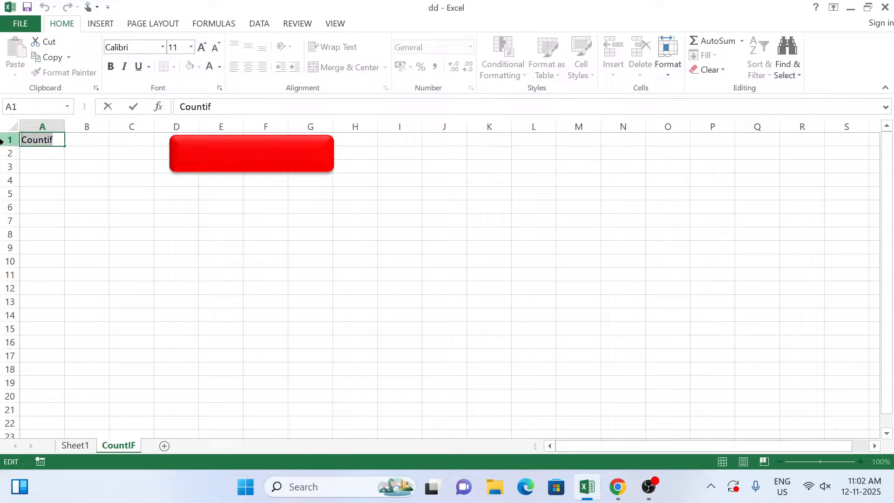
pyautogui.press('BackSpace')
pyautogui.press('BackSpace')
pyautogui.press('BackSpace')
pyautogui.press('BackSpace')
pyautogui.press('BackSpace')
pyautogui.press('BackSpace')
pyautogui.press('BackSpace')
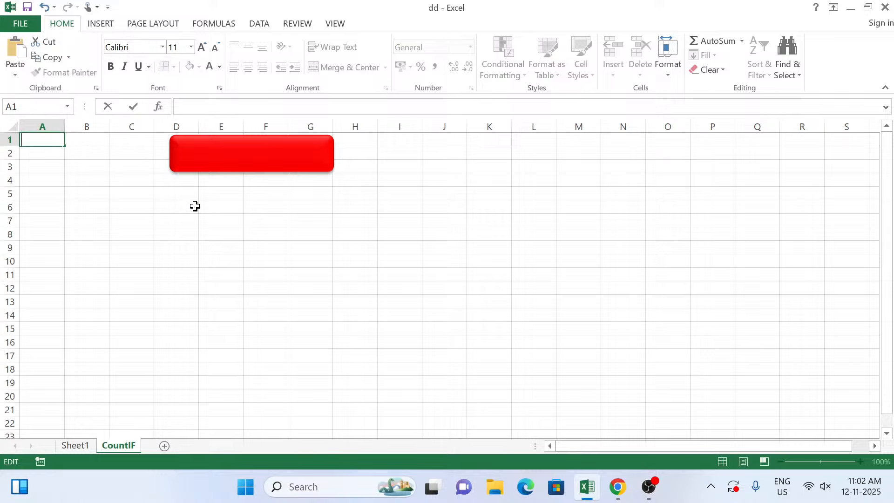
pyautogui.press('Escape')
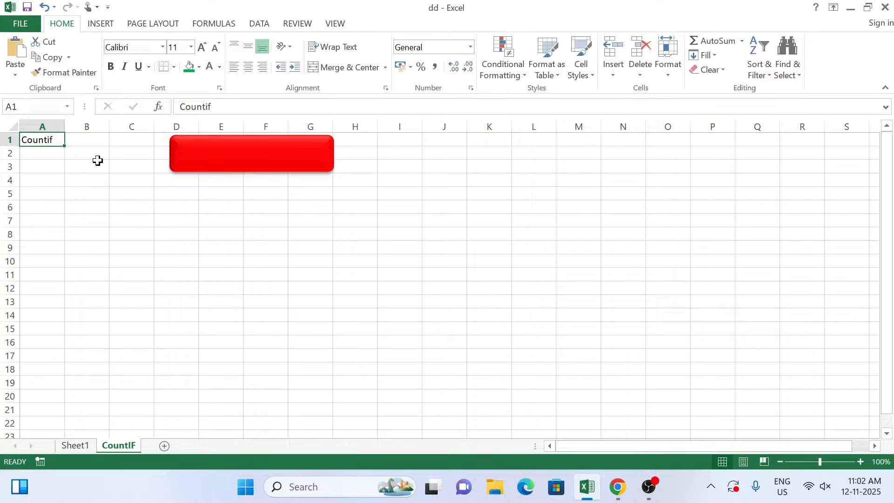
pyautogui.press('Delete')
# Add the text "COUNTIF" inside the red rounded rectangle
pyautogui.click(217, 153)
pyautogui.rightClick(219, 155)
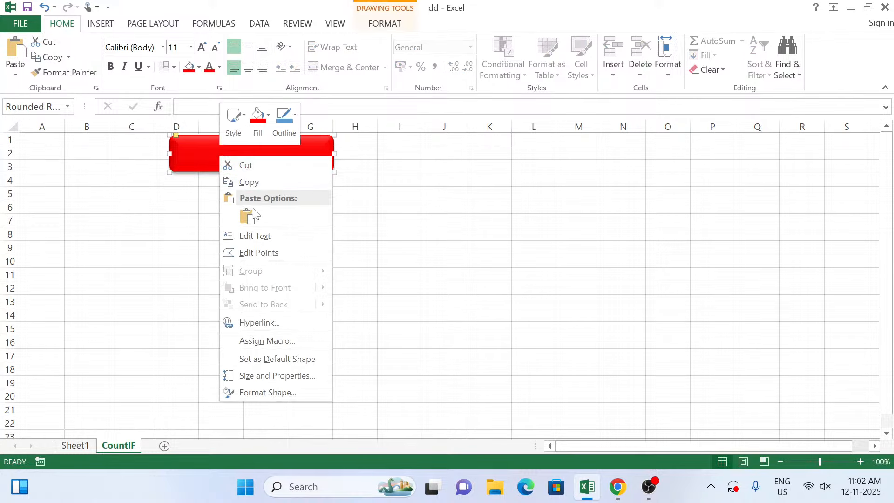
pyautogui.click(256, 236)
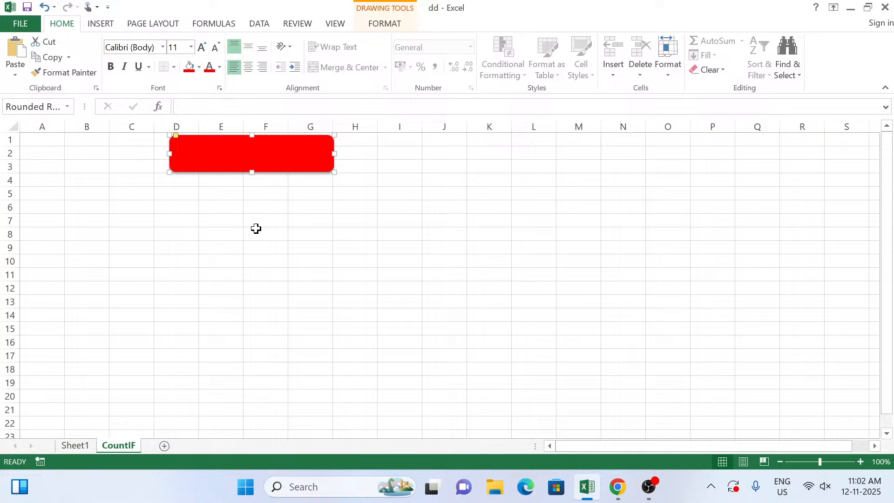
pyautogui.write('COUNTIF')
# Enlarge all the text in the red rounded rectangle to size 28 and centre it horizontally
pyautogui.hotkey('ctrl', 'a')
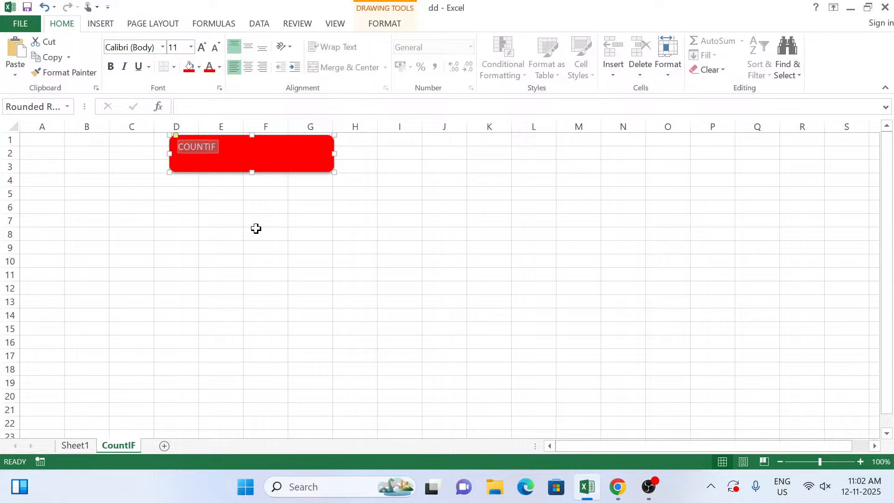
pyautogui.click(202, 48)
pyautogui.click(203, 49)
pyautogui.click(203, 49)
pyautogui.click(203, 49)
pyautogui.click(202, 49)
pyautogui.click(203, 49)
pyautogui.click(203, 48)
pyautogui.click(203, 49)
pyautogui.click(202, 49)
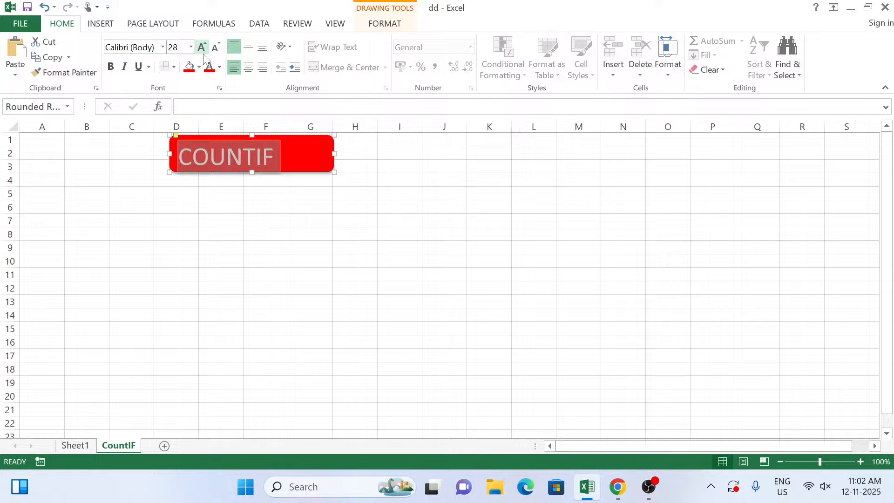
pyautogui.click(248, 67)
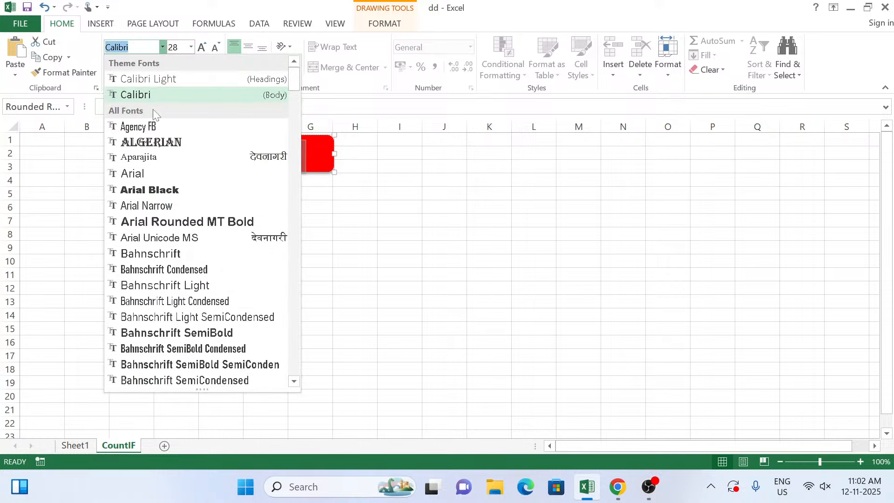
# Set the COUNTIF heading's font to Arial Black and align the text to the middle of the shape vertically
pyautogui.click(163, 47)
pyautogui.click(144, 190)
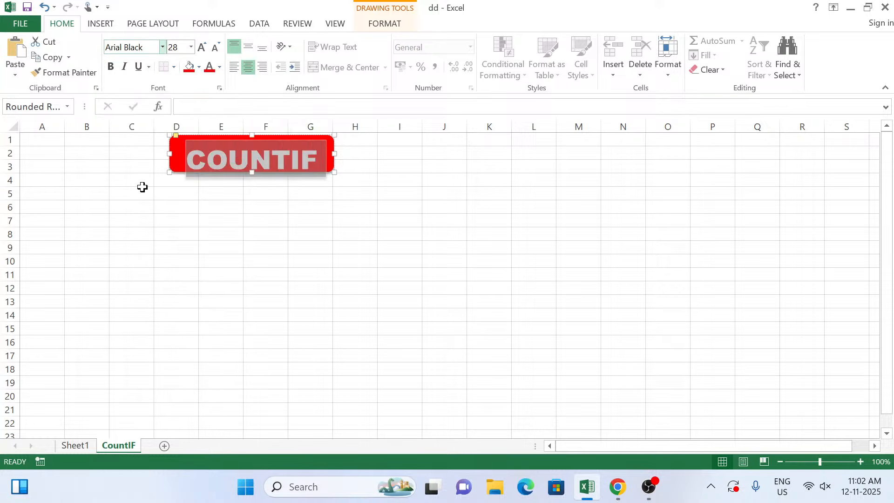
pyautogui.click(269, 216)
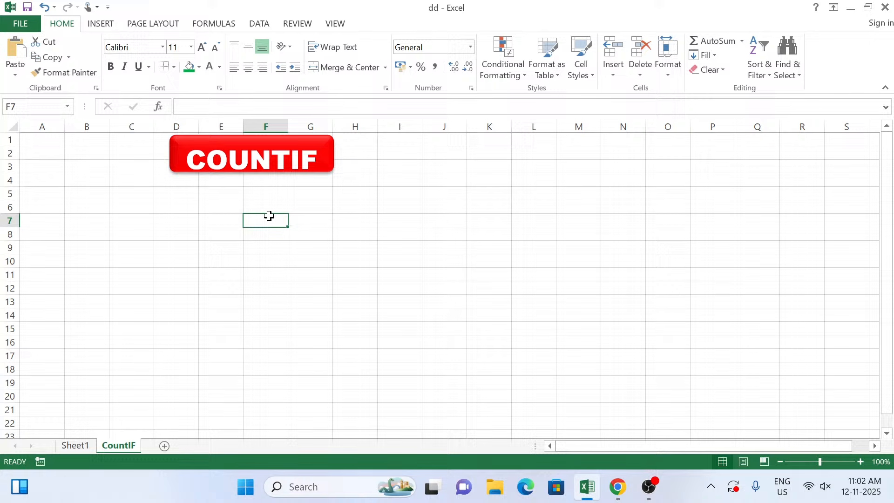
pyautogui.click(324, 162)
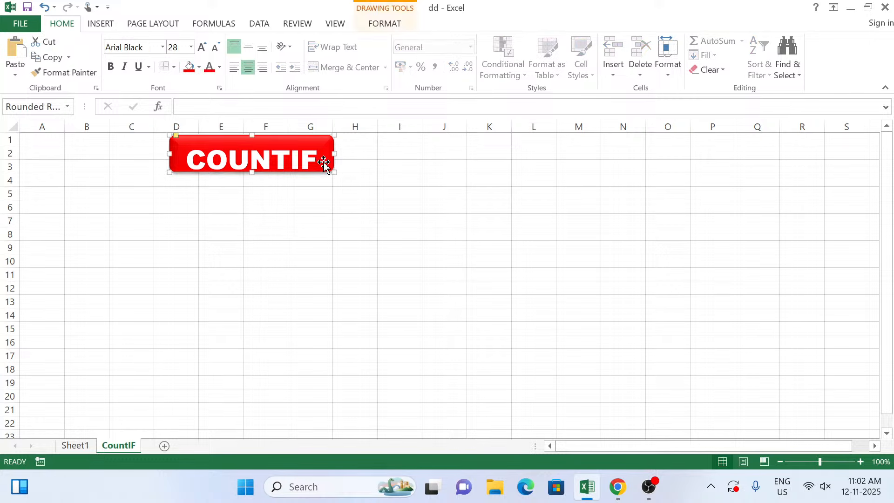
pyautogui.click(249, 49)
pyautogui.click(351, 252)
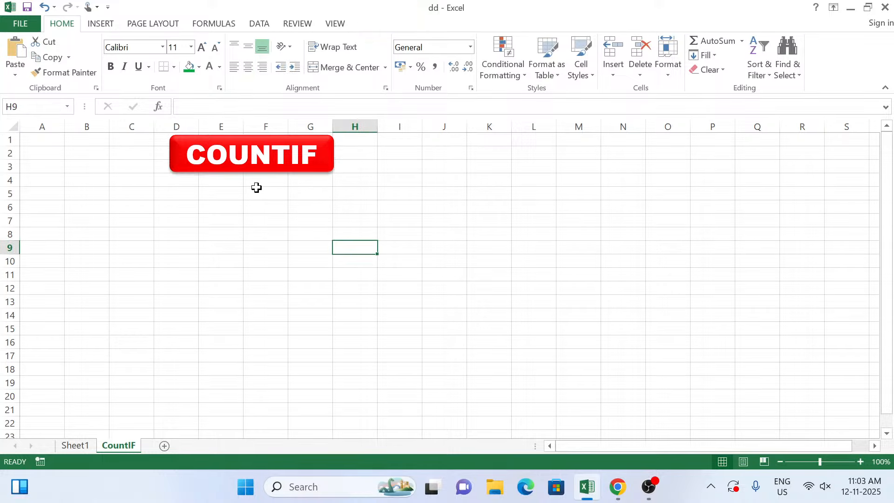
# Enter the column headers NAME in cell A6 and AGE in cell B6
pyautogui.click(50, 203)
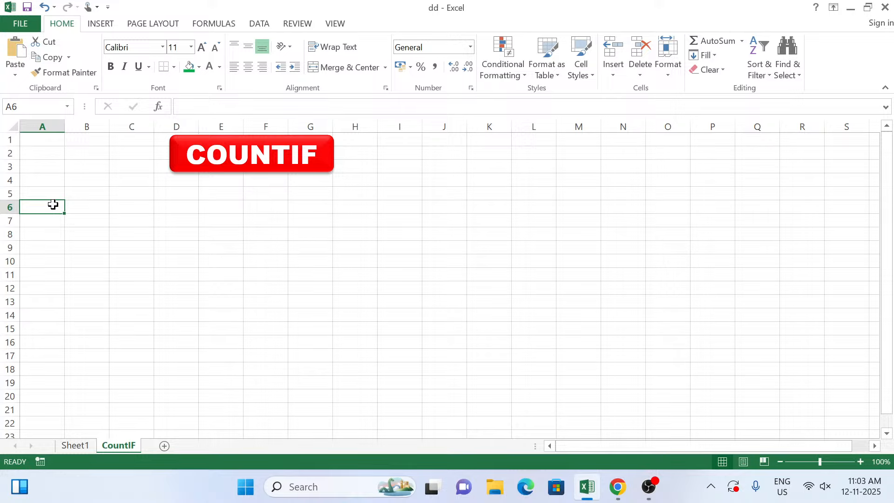
pyautogui.write('NAME')
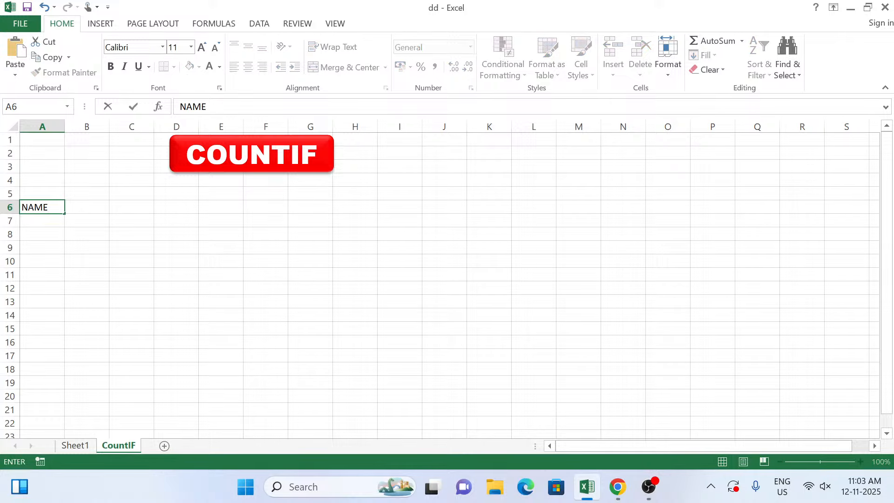
pyautogui.press('Tab')
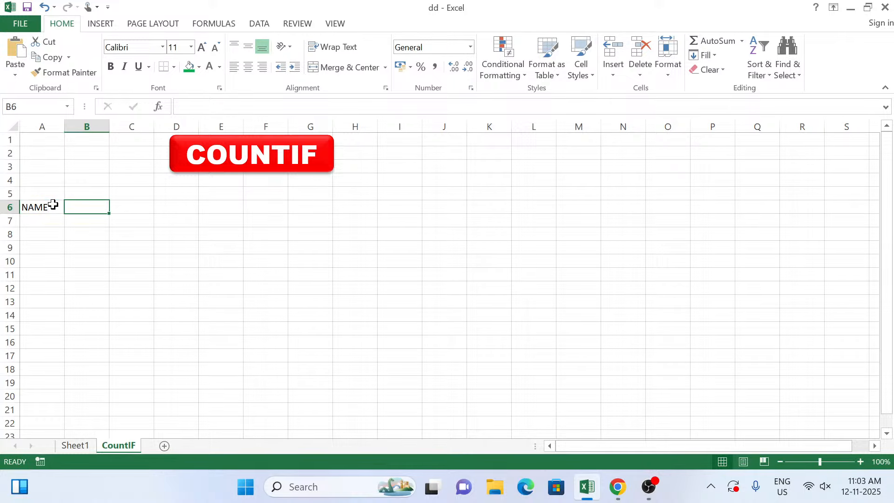
pyautogui.write('AGE')
pyautogui.press('Return')
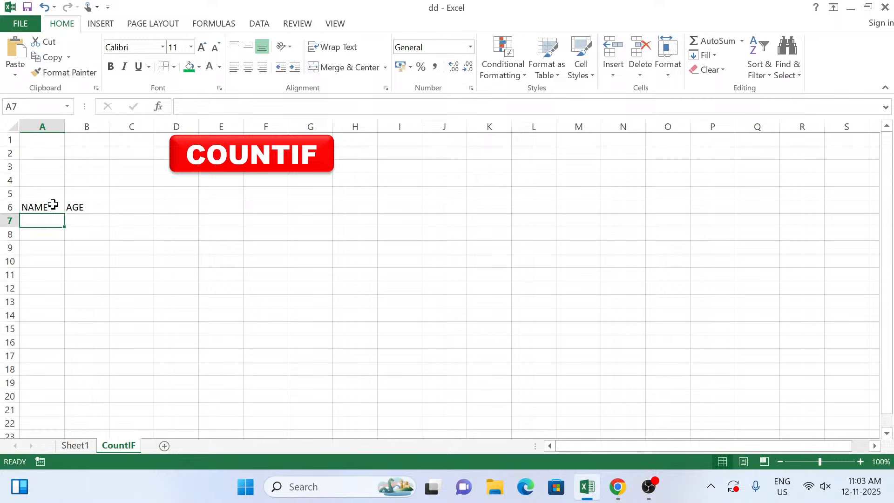
# Fill the NAME column with the letters A through M, one per cell, in A7:A19
pyautogui.write('A')
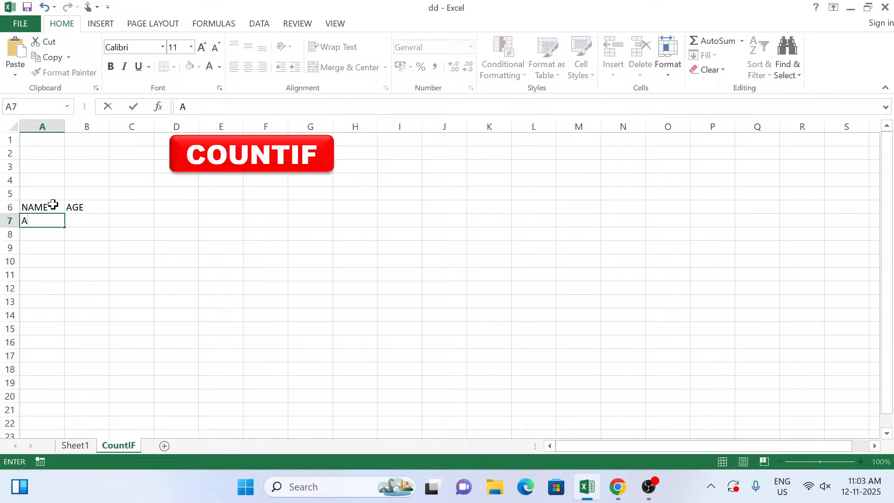
pyautogui.press('Return')
pyautogui.write('B')
pyautogui.press('Return')
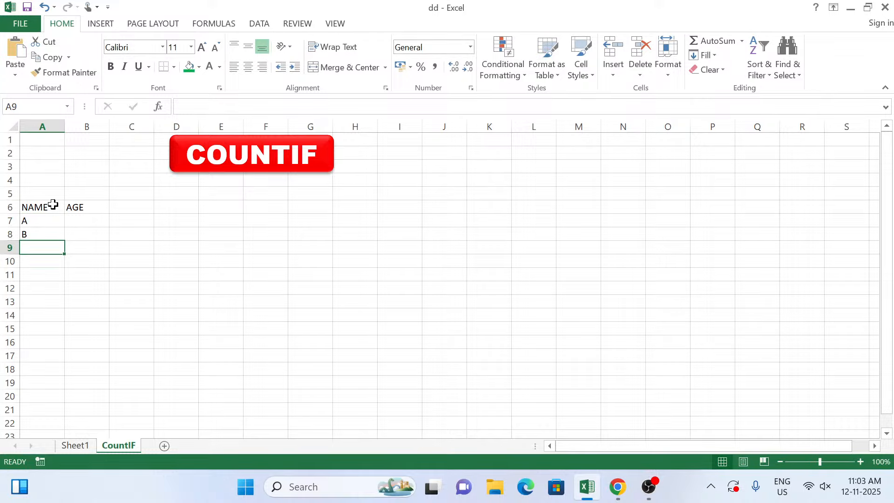
pyautogui.write('C')
pyautogui.press('Return')
pyautogui.write('D')
pyautogui.press('Return')
pyautogui.write('E')
pyautogui.press('Return')
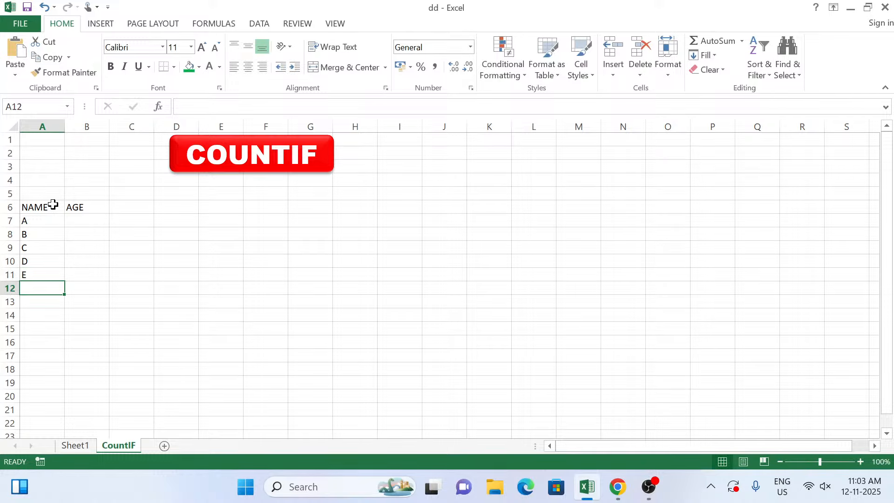
pyautogui.write('F')
pyautogui.press('Return')
pyautogui.write('G')
pyautogui.press('Return')
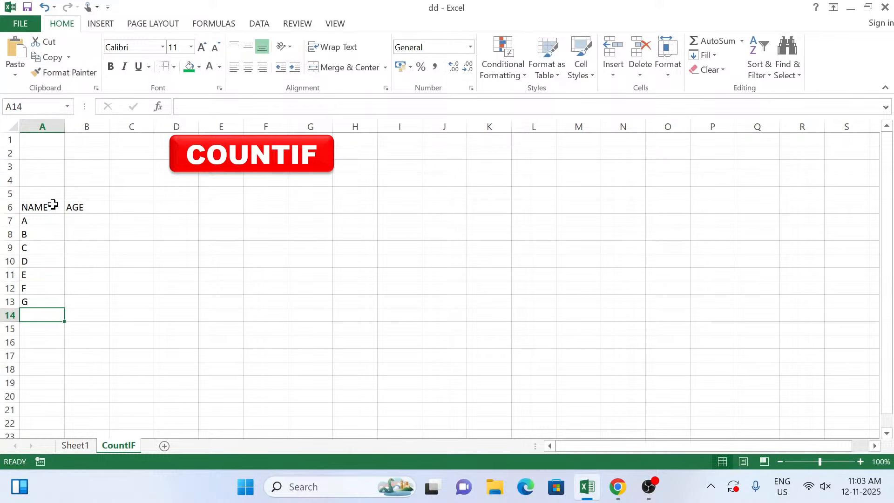
pyautogui.write('H')
pyautogui.press('Return')
pyautogui.write('I')
pyautogui.press('Return')
pyautogui.write('J')
pyautogui.press('Return')
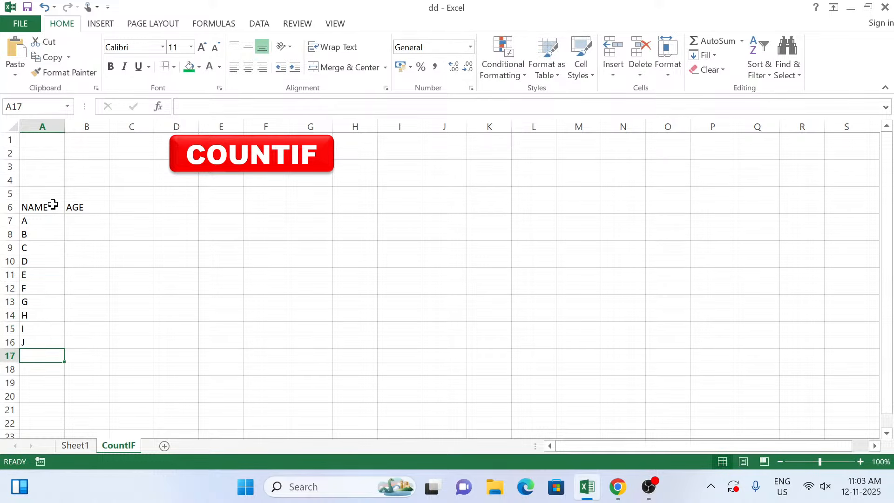
pyautogui.write('K')
pyautogui.press('Return')
pyautogui.write('L')
pyautogui.press('Return')
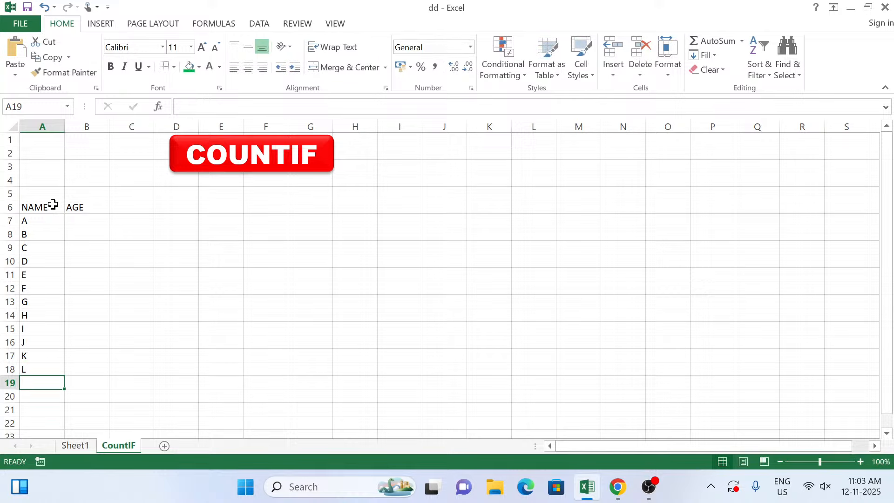
pyautogui.write('M')
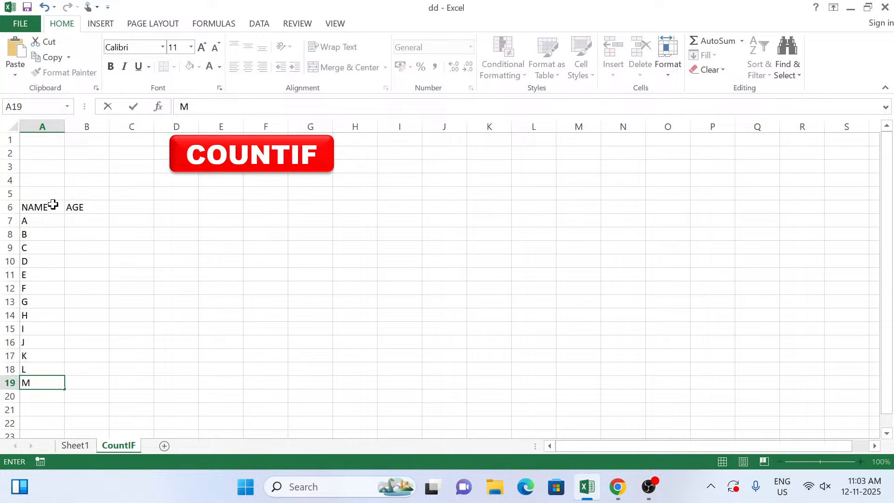
pyautogui.press('Right')
# Enter the ages 15, 20, 15, 20 and 21 in cells B7:B11 for names A to E
pyautogui.press('Up')
pyautogui.press('Up')
pyautogui.press('Up')
pyautogui.press('Up')
pyautogui.press('Up')
pyautogui.press('Up')
pyautogui.press('Up')
pyautogui.press('Up')
pyautogui.press('Up')
pyautogui.press('Up')
pyautogui.press('Up')
pyautogui.press('Up')
pyautogui.press('Up')
pyautogui.press('Up')
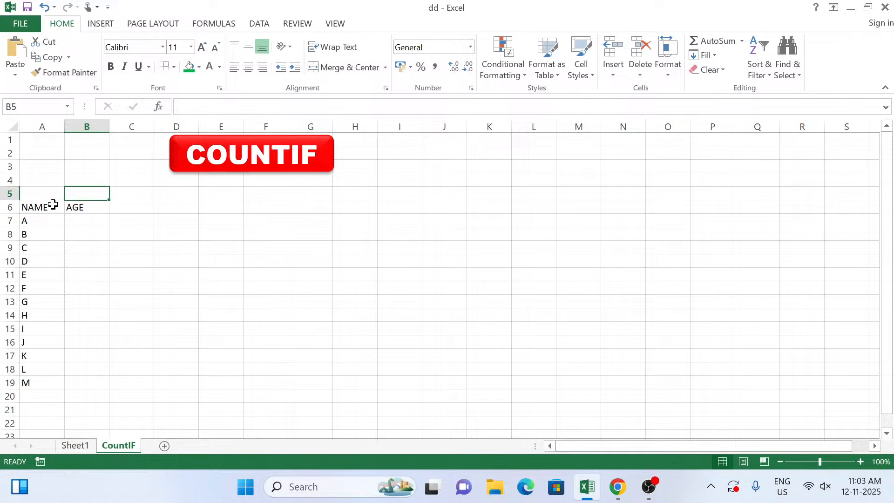
pyautogui.press('Down')
pyautogui.press('Down')
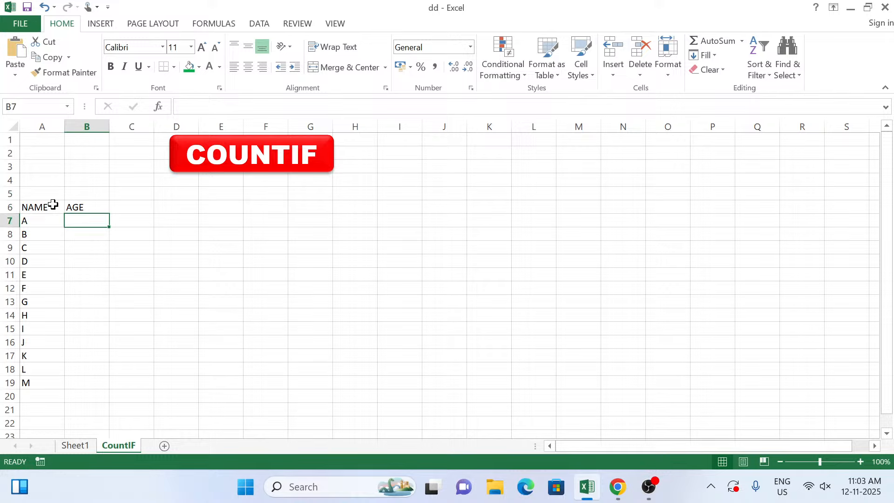
pyautogui.write('15')
pyautogui.press('Return')
pyautogui.write('20')
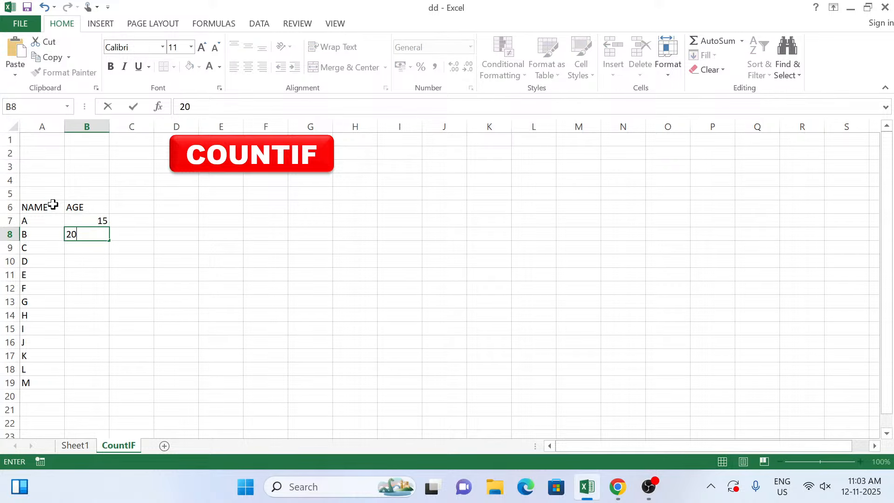
pyautogui.press('Return')
pyautogui.write('15')
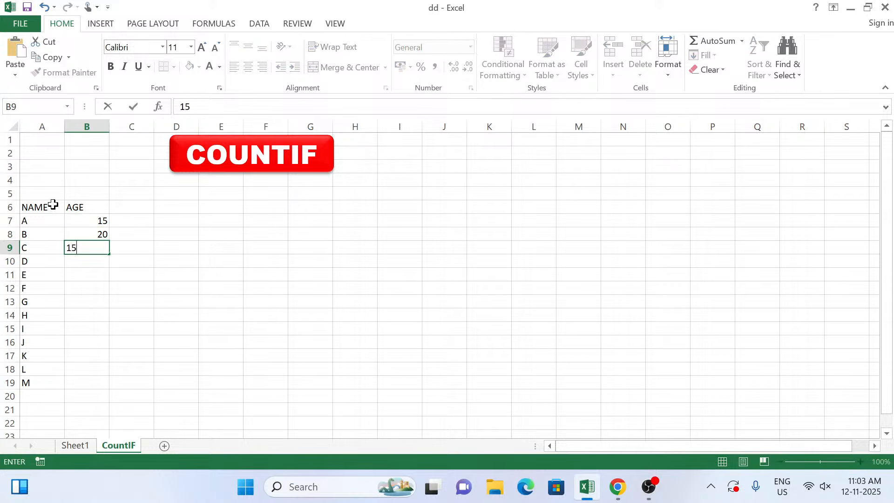
pyautogui.press('Return')
pyautogui.write('20')
pyautogui.press('Return')
pyautogui.write('21')
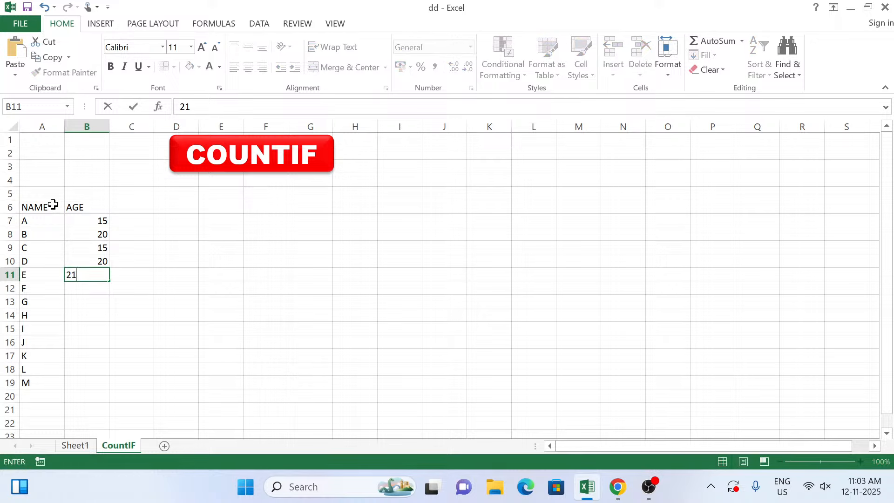
pyautogui.press('Return')
# Enter the ages 21, 20, 30, 21, 15, 20, 30 and 30 in cells B12:B19 for names F to M
pyautogui.write('21')
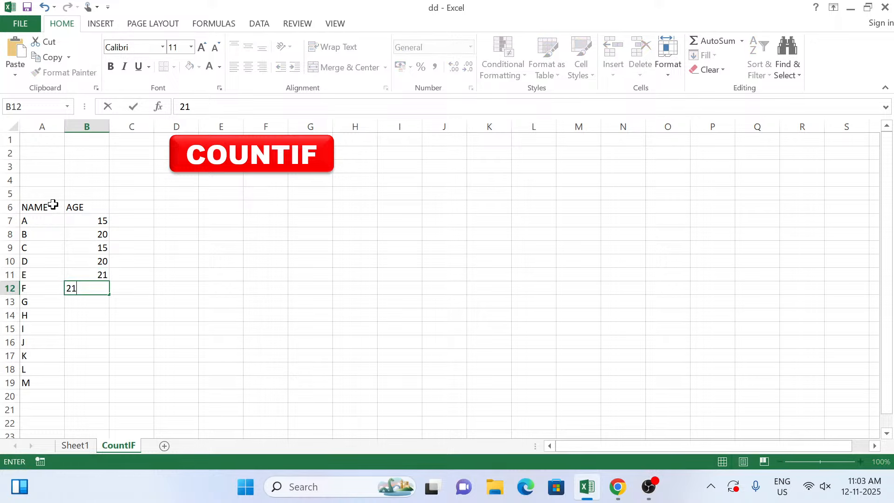
pyautogui.press('Return')
pyautogui.write('21')
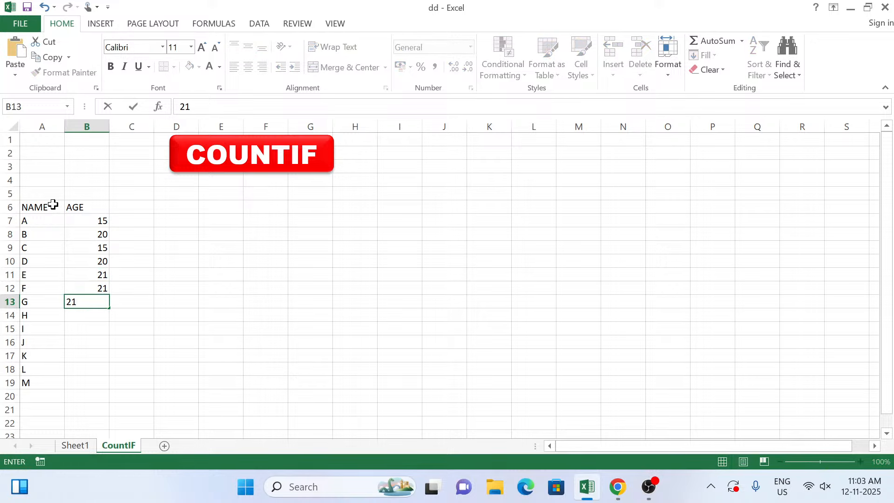
pyautogui.press('BackSpace')
pyautogui.write('0')
pyautogui.press('Return')
pyautogui.write('30')
pyautogui.press('Return')
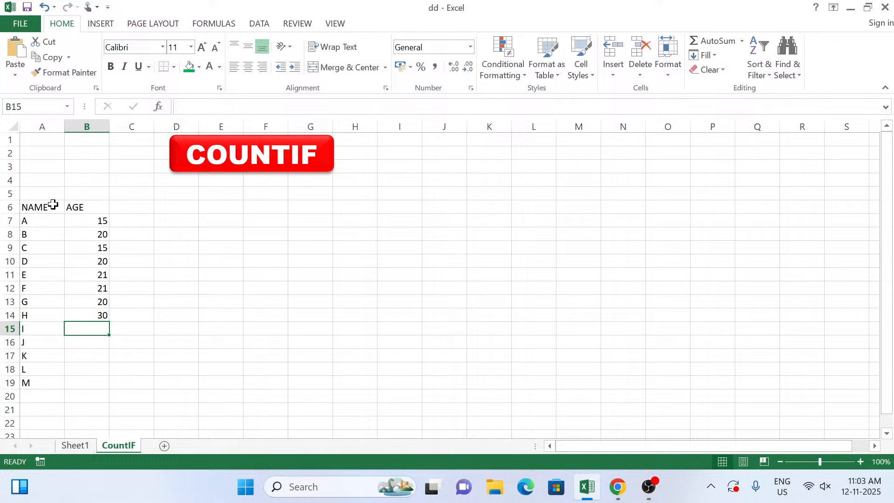
pyautogui.write('21')
pyautogui.press('Return')
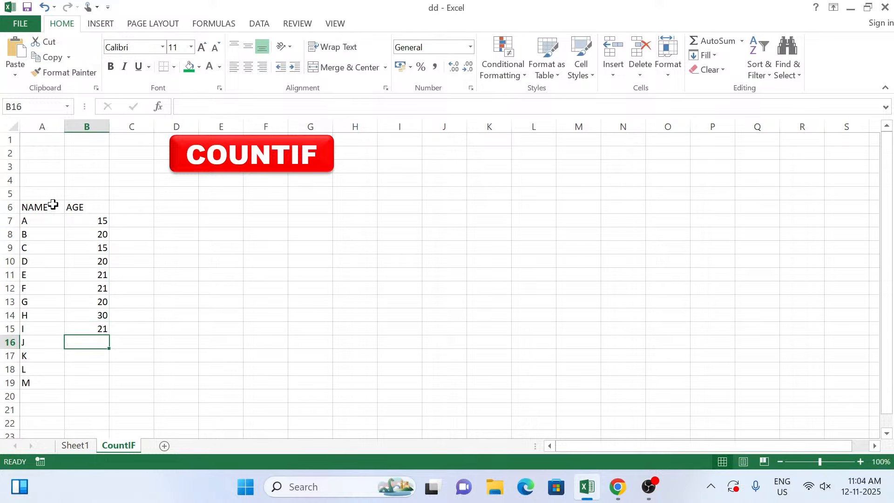
pyautogui.write('15')
pyautogui.press('Return')
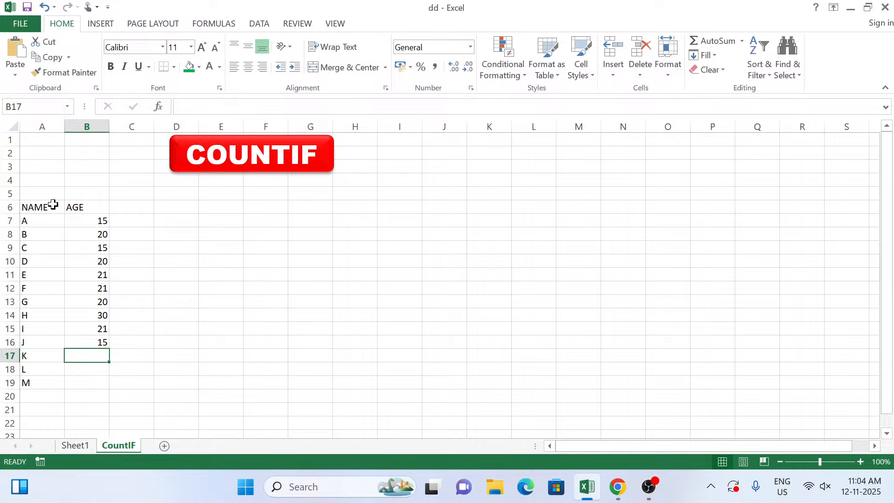
pyautogui.write('20')
pyautogui.press('Return')
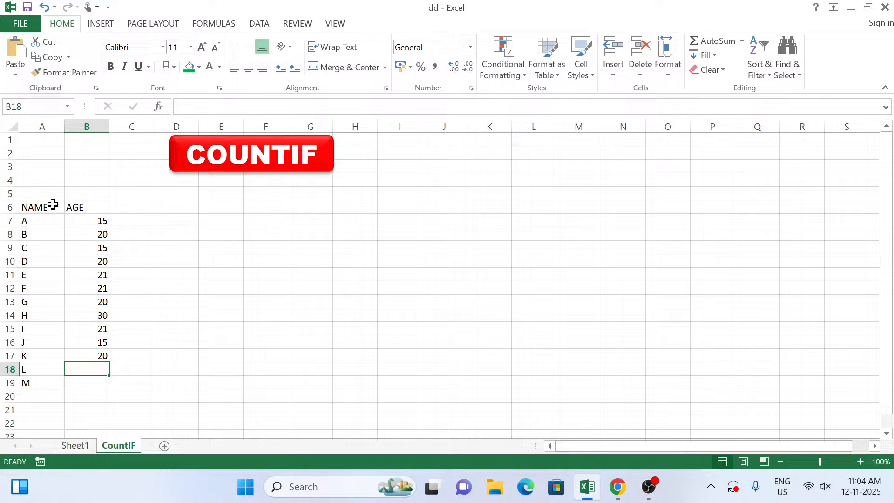
pyautogui.write('30')
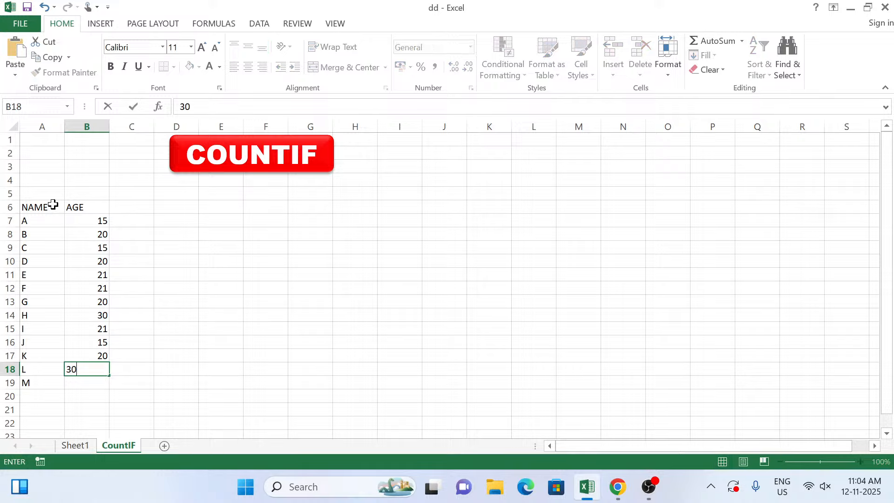
pyautogui.press('Return')
pyautogui.write('3')
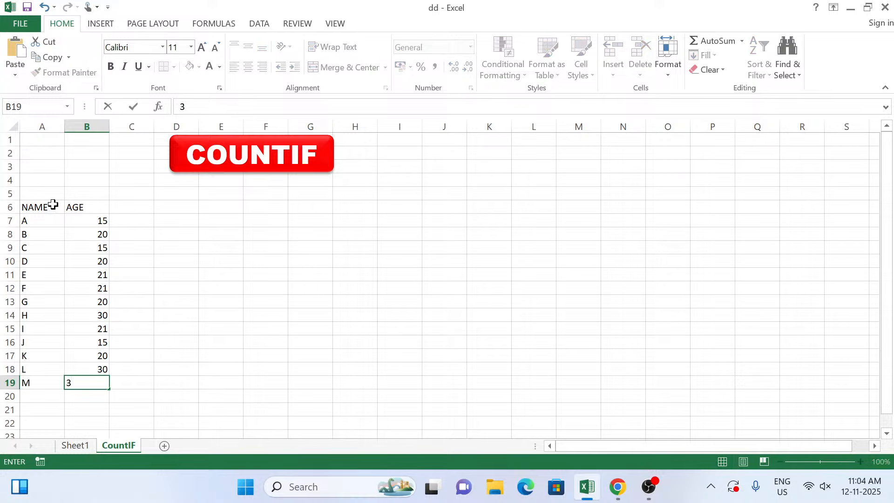
pyautogui.write('0')
pyautogui.press('Return')
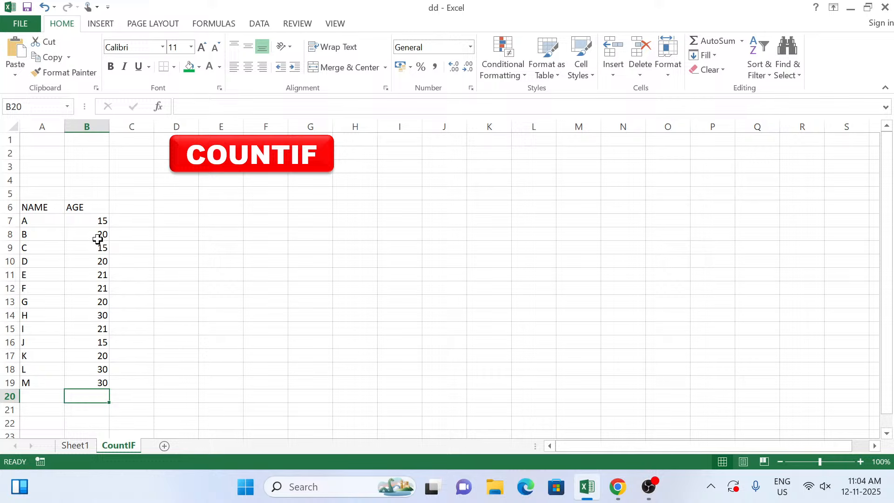
pyautogui.click(105, 220)
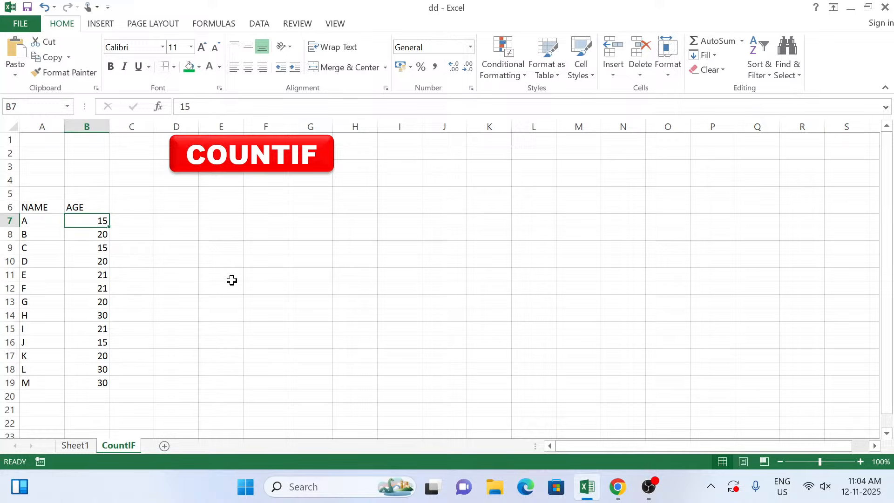
# Enter the age values 15, 20, 21 and 30 across cells D9:G9
pyautogui.click(172, 248)
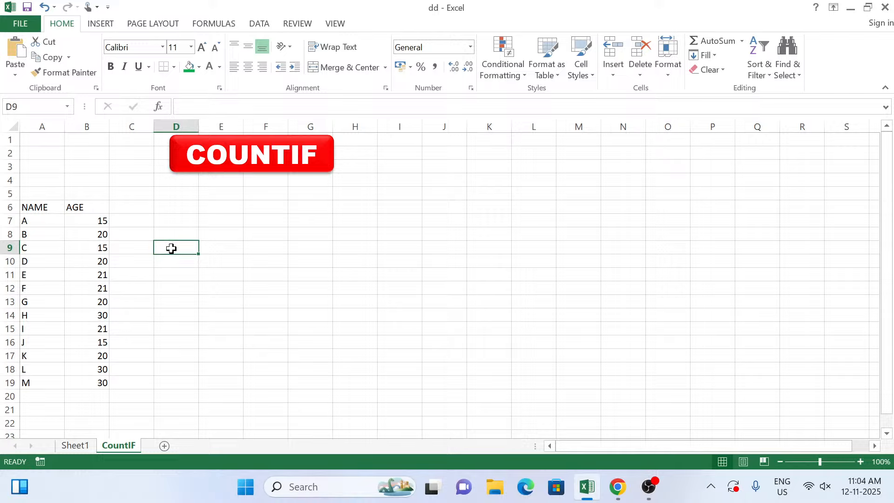
pyautogui.write('15')
pyautogui.press('Tab')
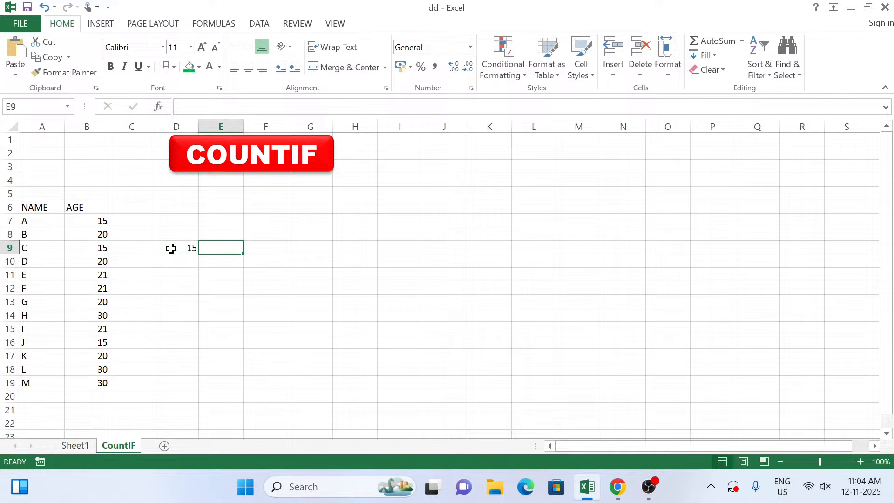
pyautogui.write('20')
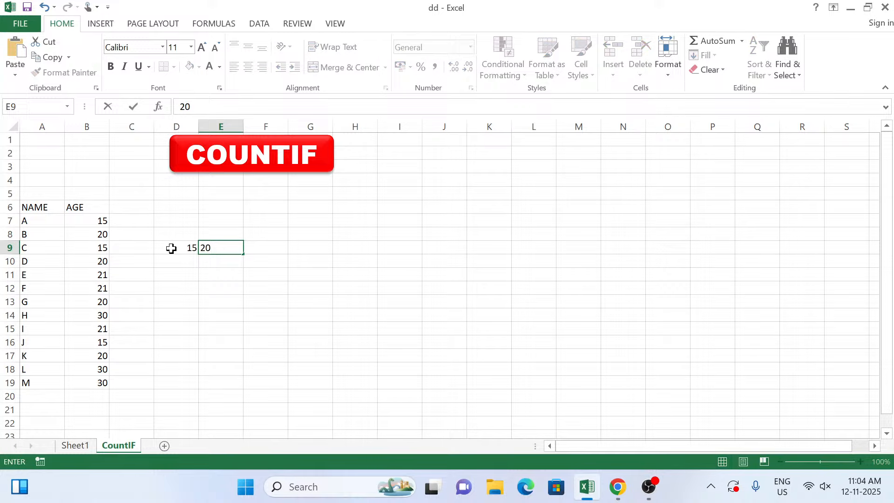
pyautogui.press('Tab')
pyautogui.write('21')
pyautogui.press('Tab')
pyautogui.write('3')
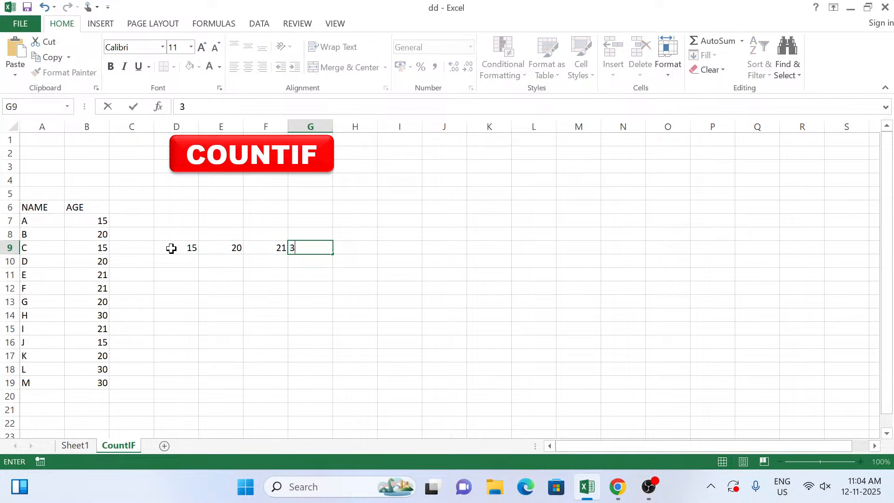
pyautogui.write('0')
pyautogui.press('Tab')
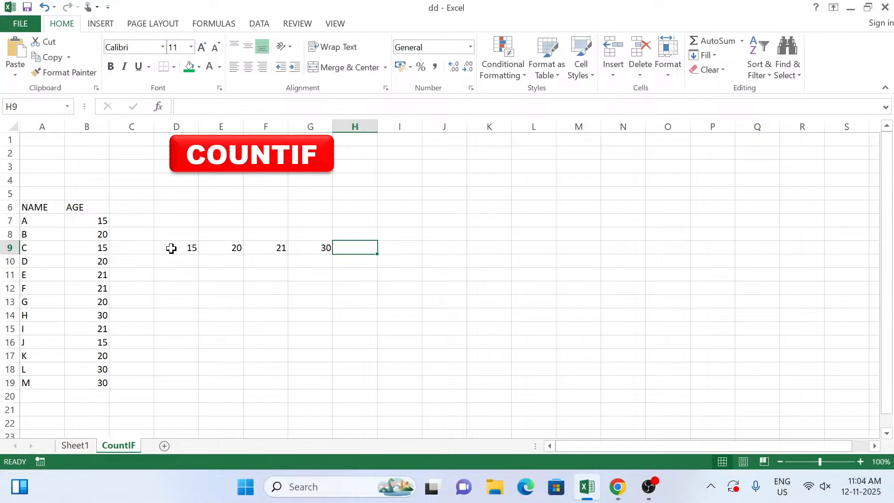
# Centre the age values in D9:G9 horizontally and align them to the middle vertically
pyautogui.moveTo(173, 248); pyautogui.dragTo(309, 242)
pyautogui.click(249, 66)
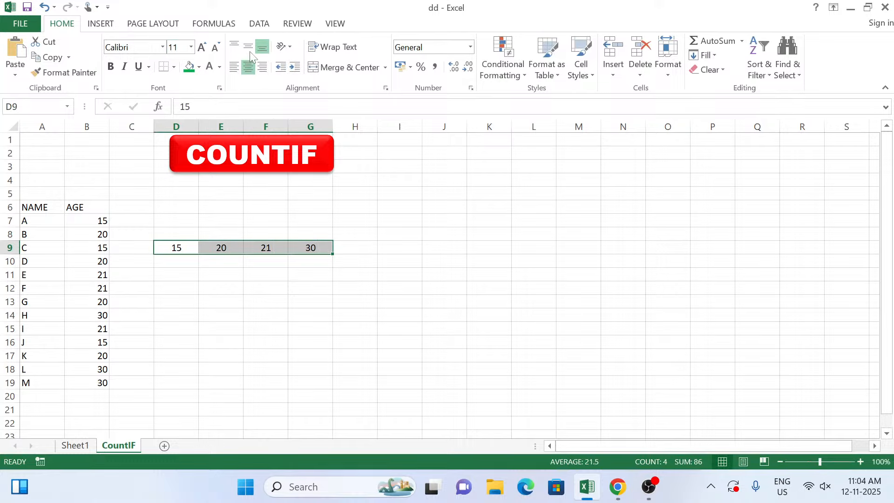
pyautogui.click(249, 47)
# Enter the heading AGE in cell D8, above the row of age values
pyautogui.click(174, 233)
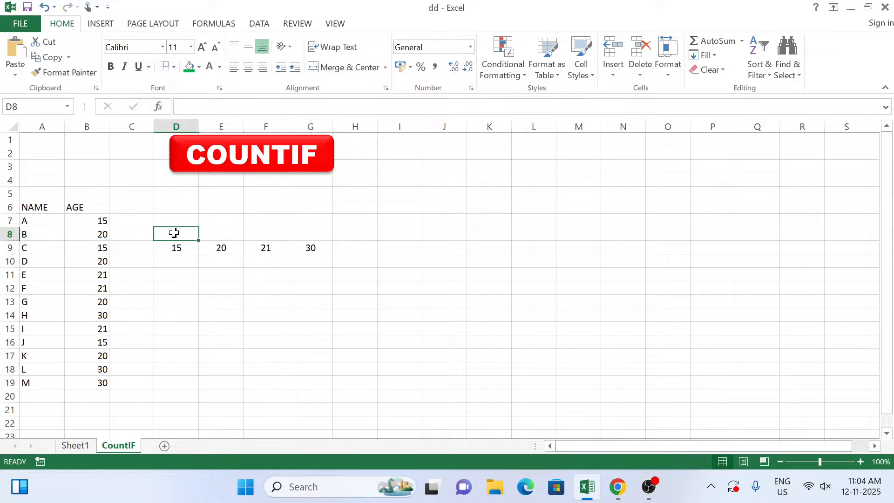
pyautogui.write('age')
pyautogui.press('BackSpace')
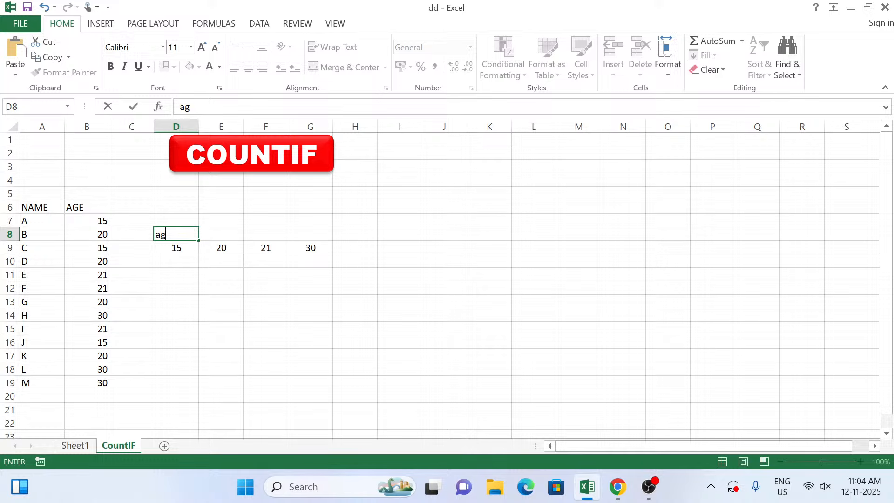
pyautogui.press('BackSpace')
pyautogui.press('BackSpace')
pyautogui.write('AGE')
pyautogui.click(194, 257)
# Merge and centre the AGE heading across D8:G8 and increase its font size to 16
pyautogui.moveTo(191, 234); pyautogui.dragTo(292, 234)
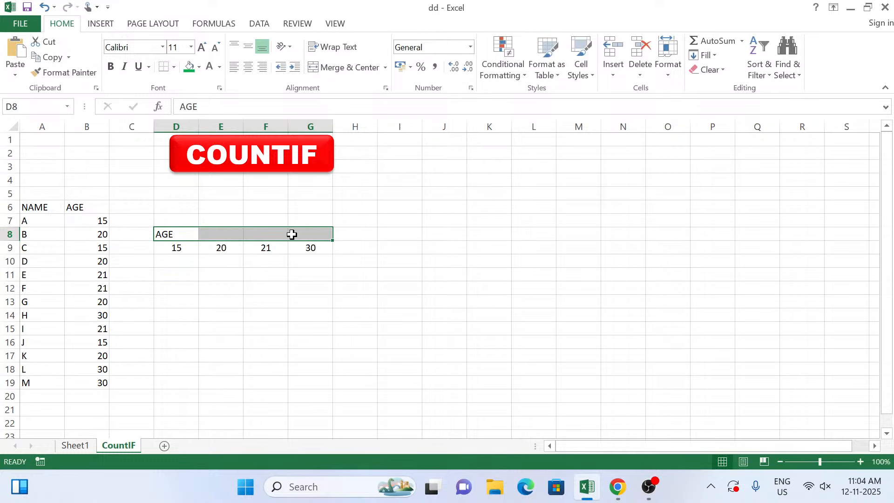
pyautogui.click(320, 68)
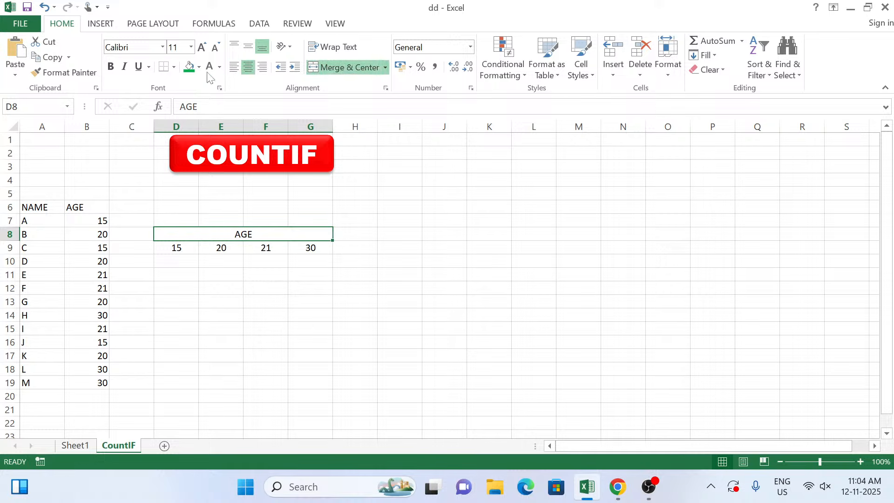
pyautogui.click(202, 47)
pyautogui.click(202, 47)
pyautogui.click(201, 47)
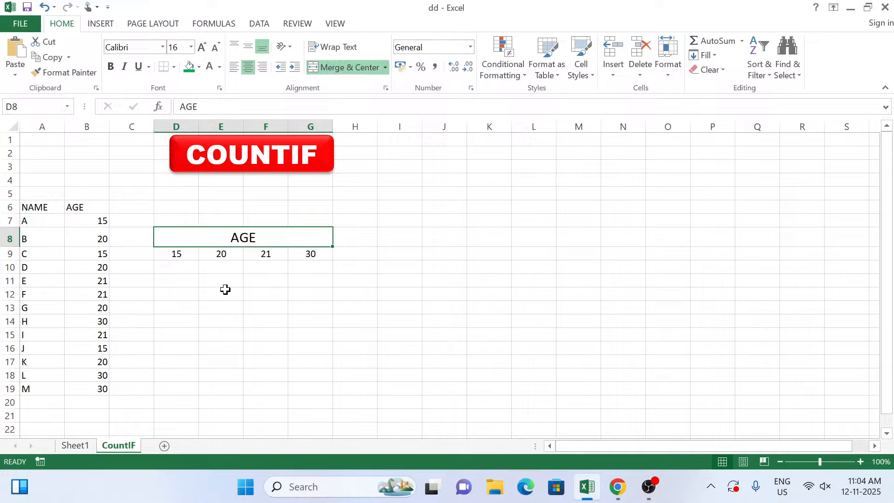
# Enter the formula =COUNTIF(B7:B19,"15") in cell D10 to count the people aged 15
pyautogui.click(176, 262)
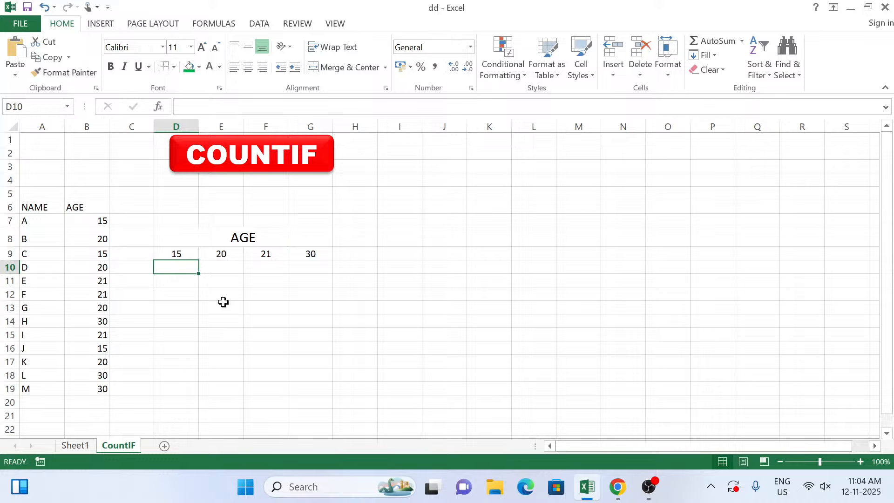
pyautogui.write('=')
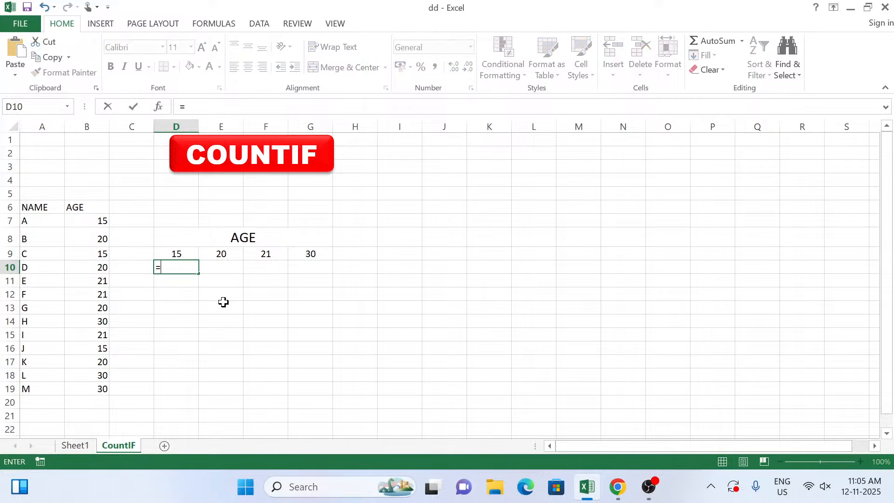
pyautogui.write('COUNT')
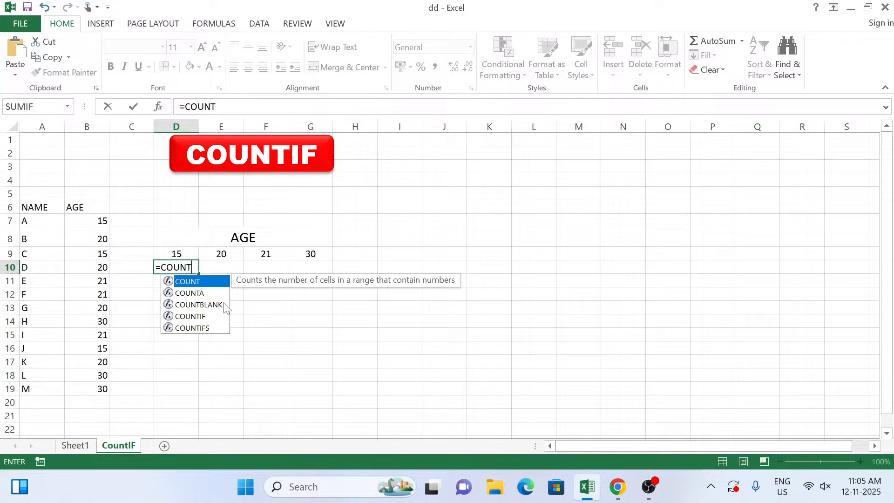
pyautogui.write('IF')
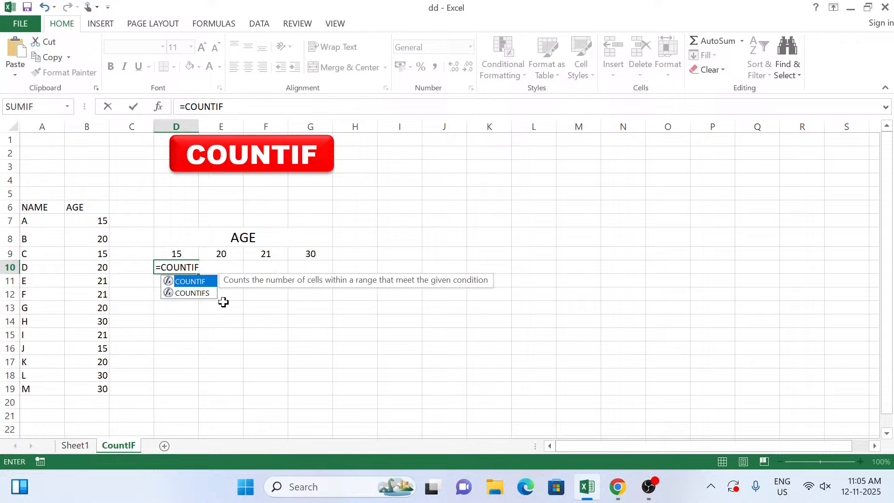
pyautogui.write('(')
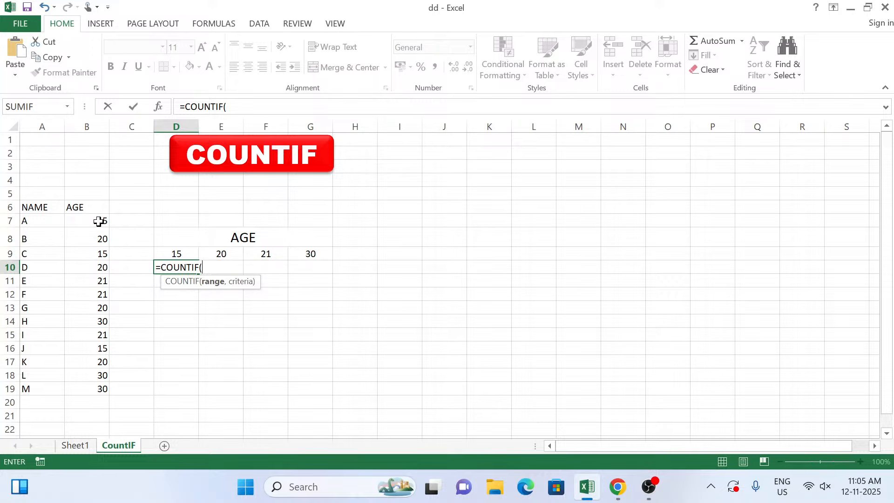
pyautogui.moveTo(98, 222); pyautogui.dragTo(107, 389)
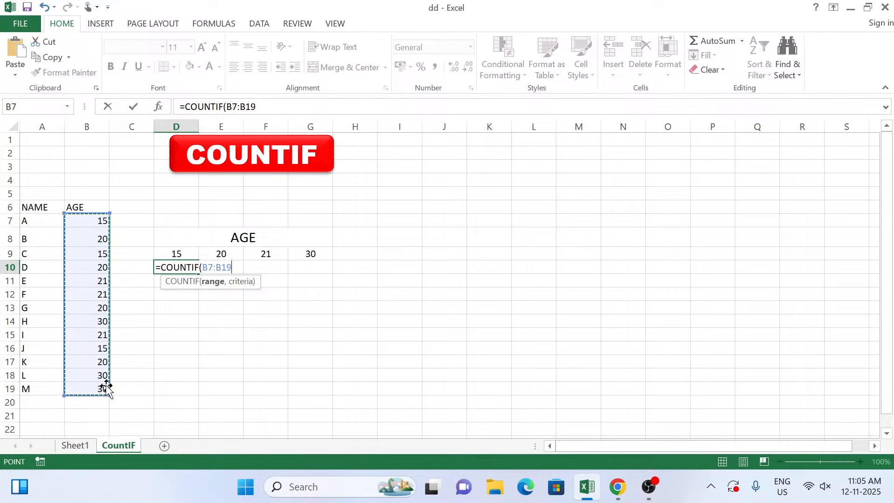
pyautogui.write(',')
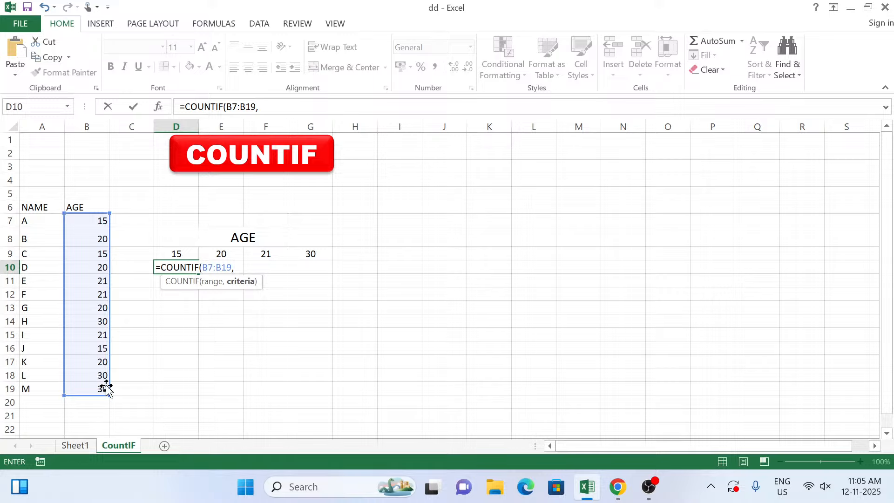
pyautogui.write('"15")')
pyautogui.press('Return')
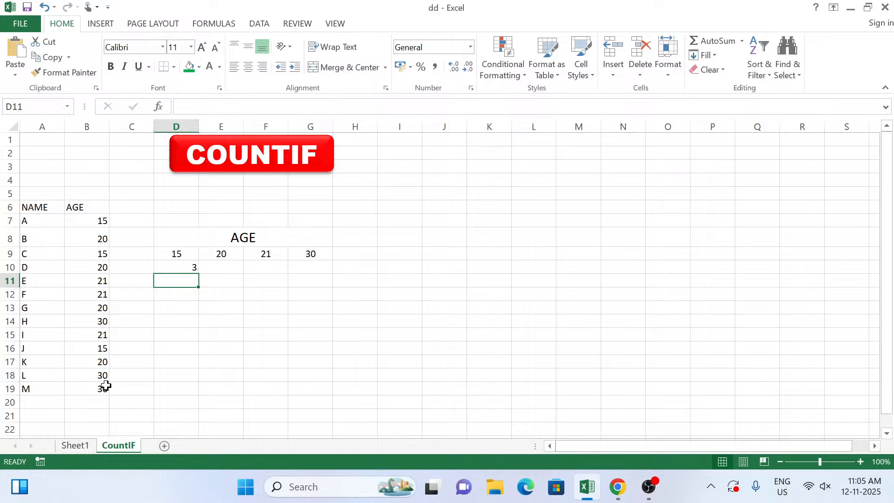
# Enter the formula =COUNTIF(B7:B19,"20") in cell E10 to count the people aged 20
pyautogui.press('Up')
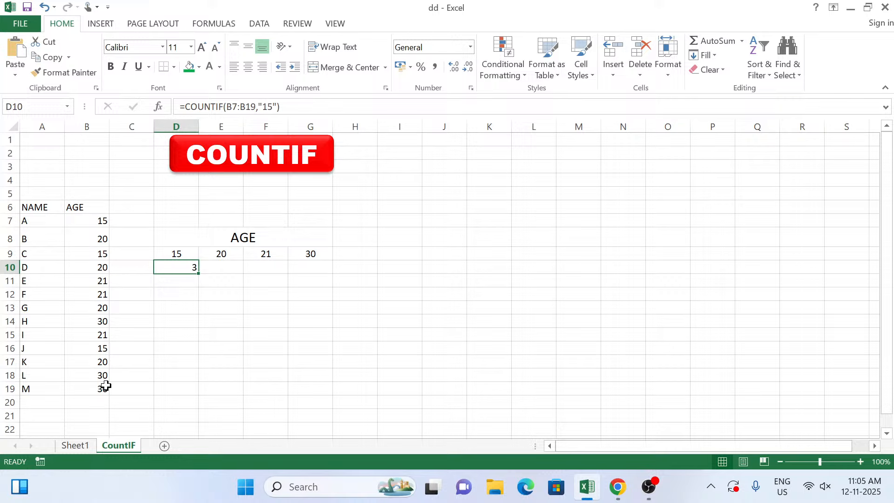
pyautogui.press('Right')
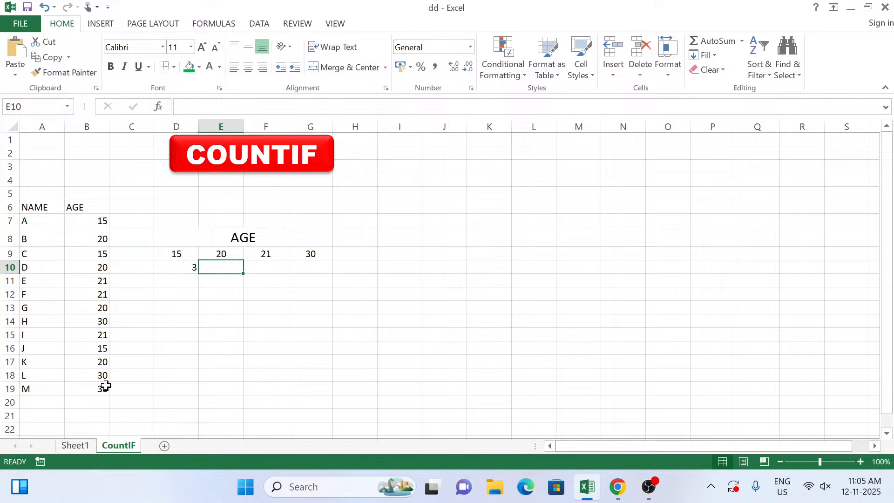
pyautogui.write('=COUNTIF')
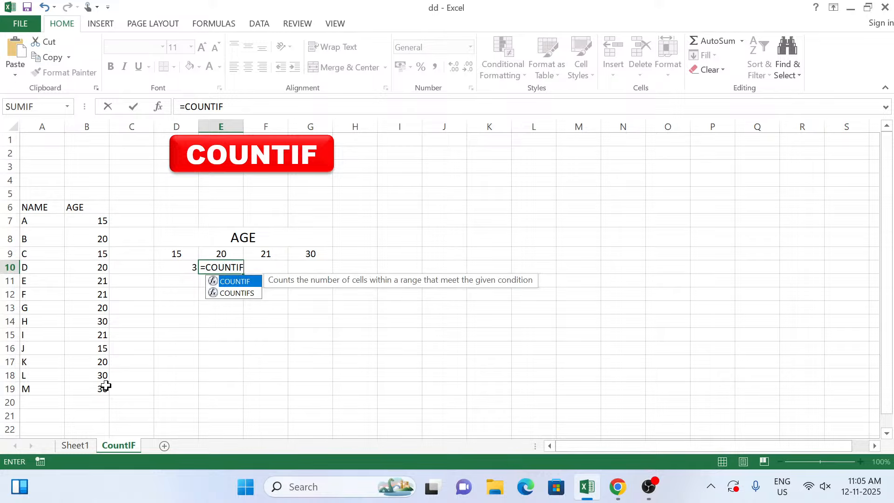
pyautogui.write('(')
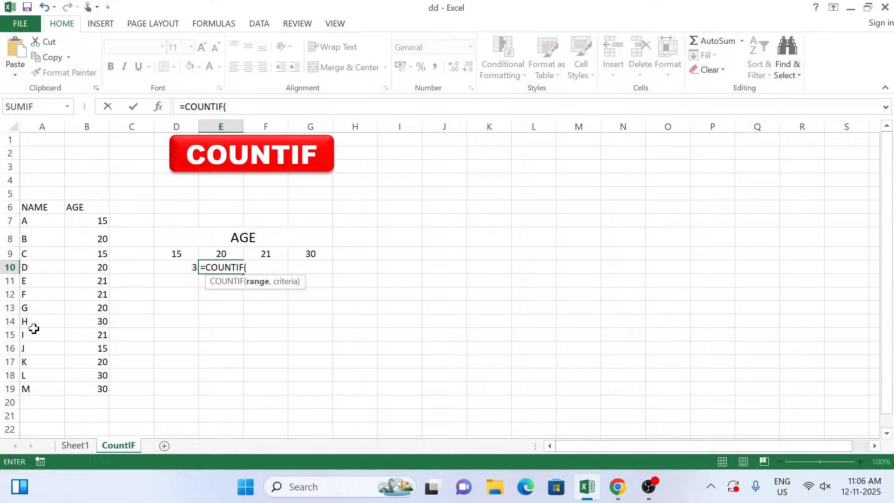
pyautogui.click(74, 222)
pyautogui.press('F8')
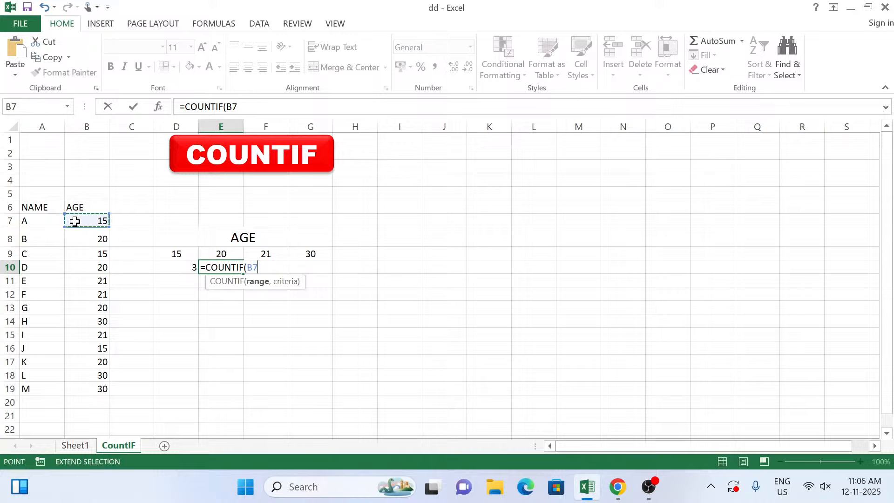
pyautogui.click(97, 386)
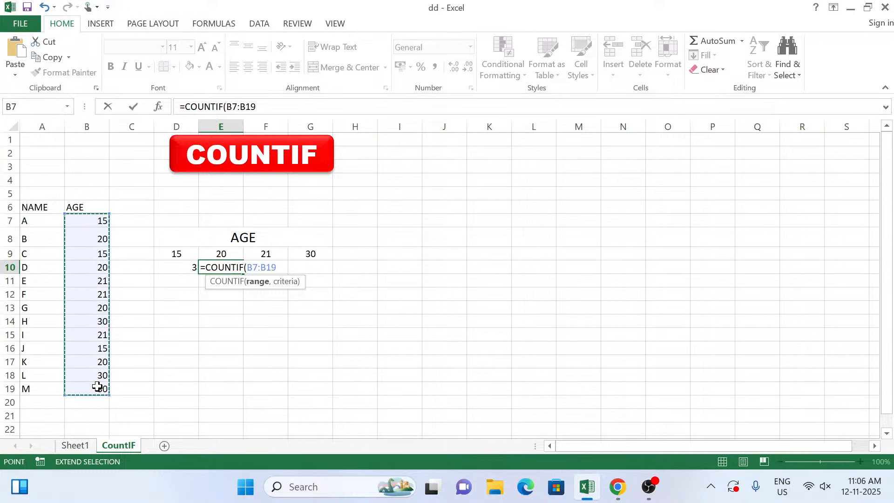
pyautogui.write(',')
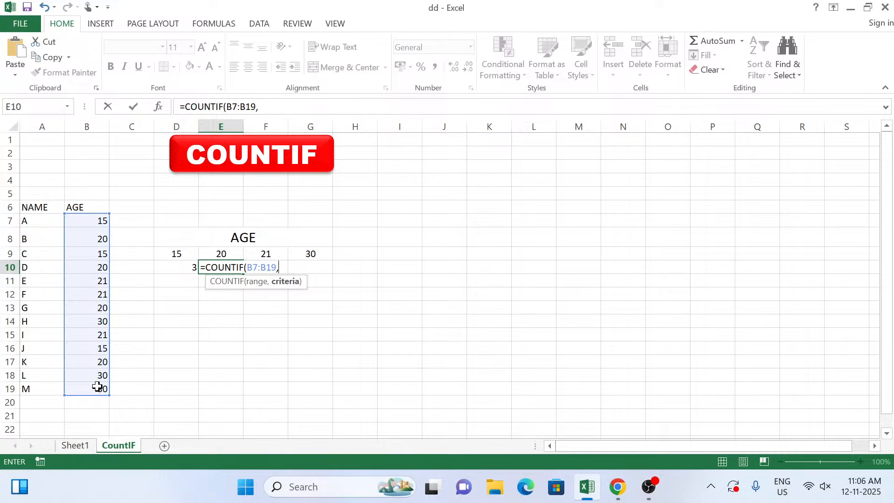
pyautogui.write('"20")')
pyautogui.press('Tab')
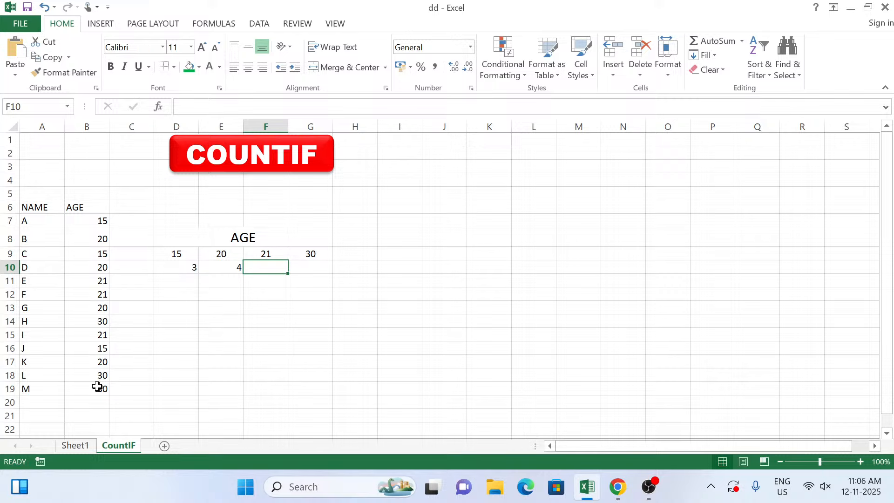
# Enter the formula =COUNTIF(B7:B19,"21") in cell F10 to count the people aged 21
pyautogui.write('=')
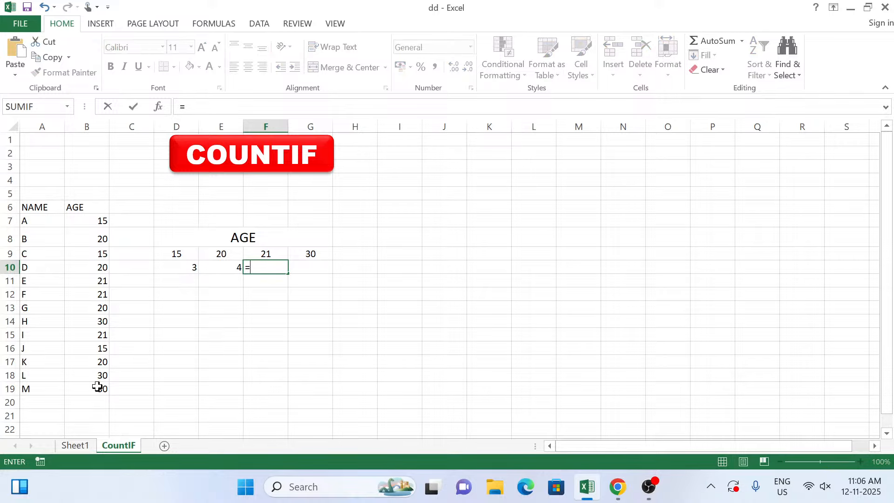
pyautogui.write('COUNT')
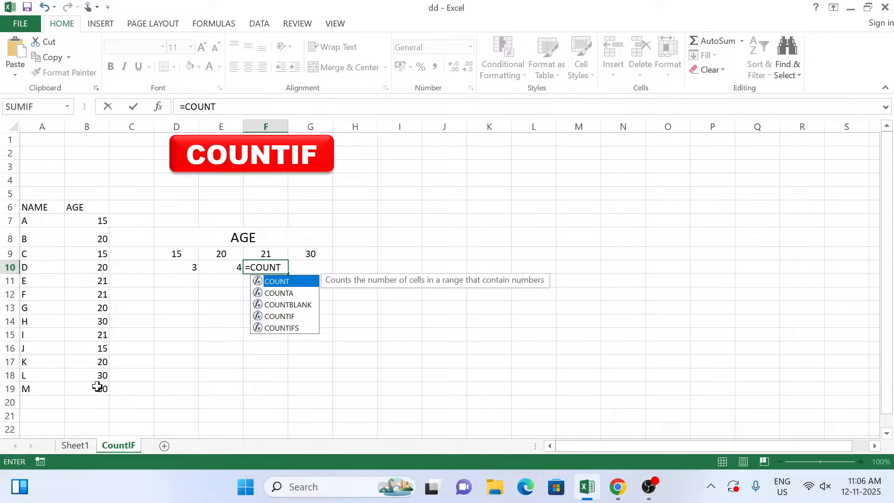
pyautogui.doubleClick(266, 316)
pyautogui.moveTo(88, 221); pyautogui.dragTo(100, 392)
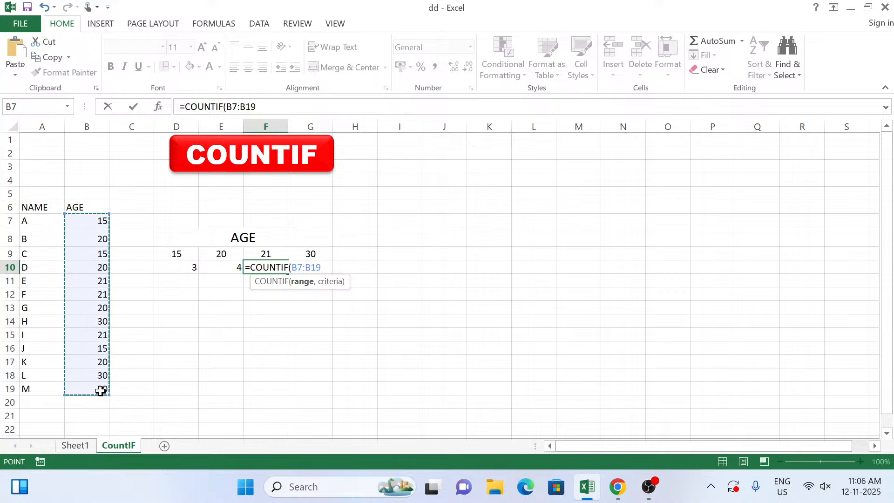
pyautogui.write(',"')
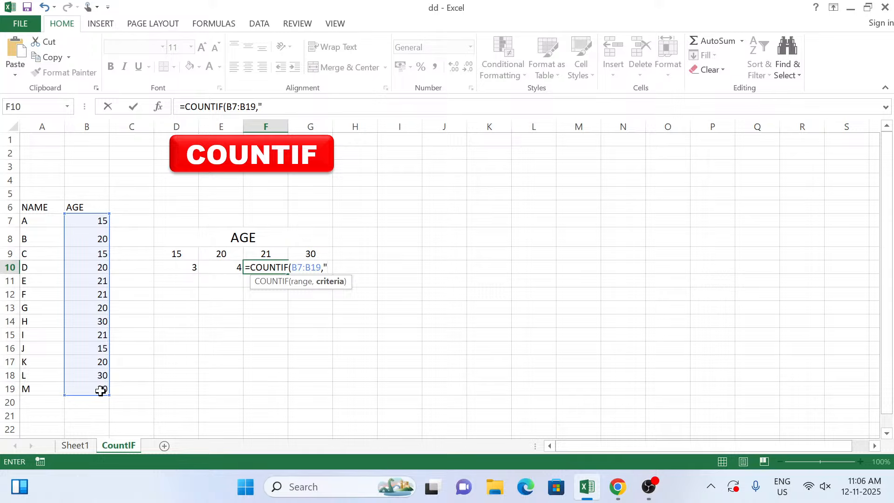
pyautogui.write('21")')
pyautogui.press('Tab')
# Try to fill the COUNTIF formula from F10 into G10 and change its criterion to "30"
pyautogui.click(270, 266)
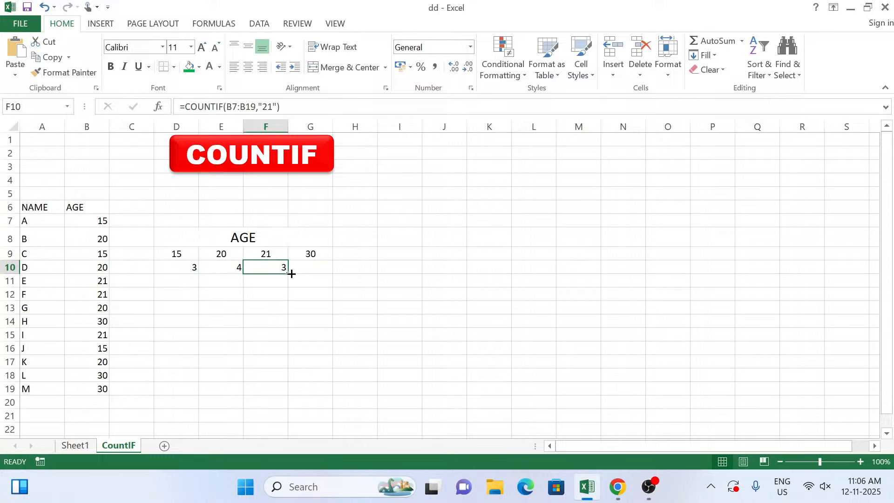
pyautogui.moveTo(291, 274); pyautogui.dragTo(317, 274)
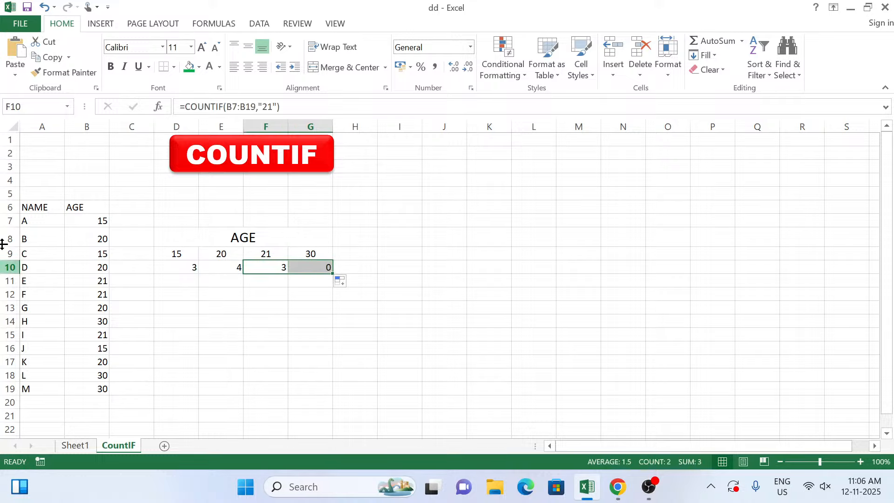
pyautogui.click(313, 264)
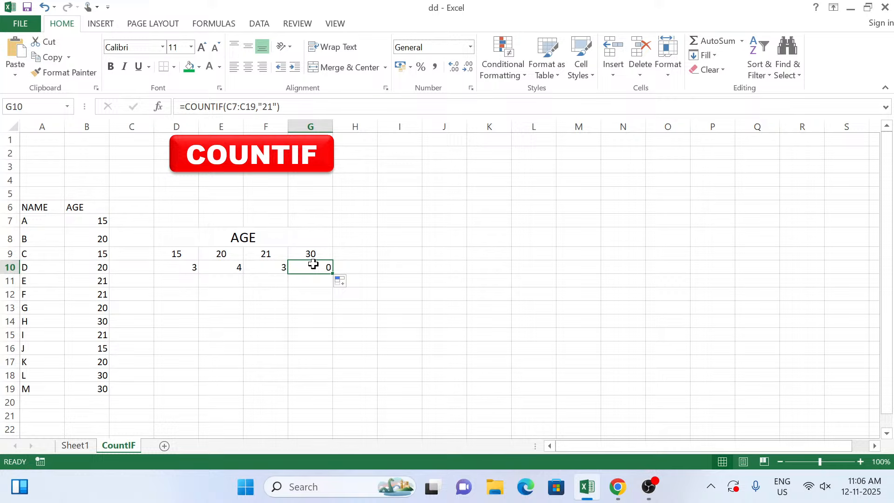
pyautogui.click(267, 107)
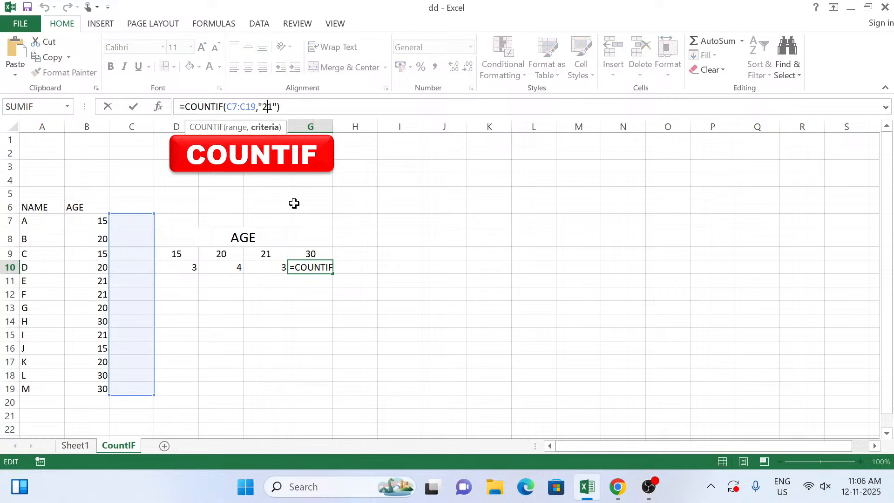
pyautogui.press('Delete')
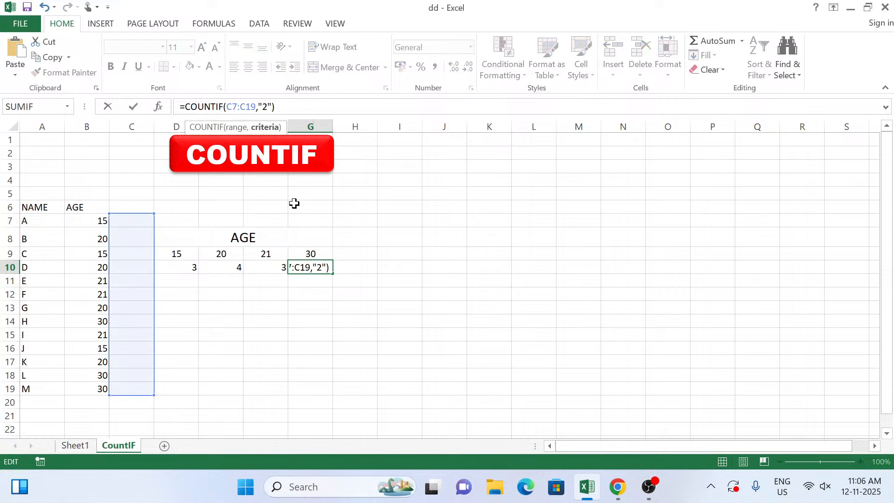
pyautogui.press('BackSpace')
pyautogui.write('30')
pyautogui.press('Return')
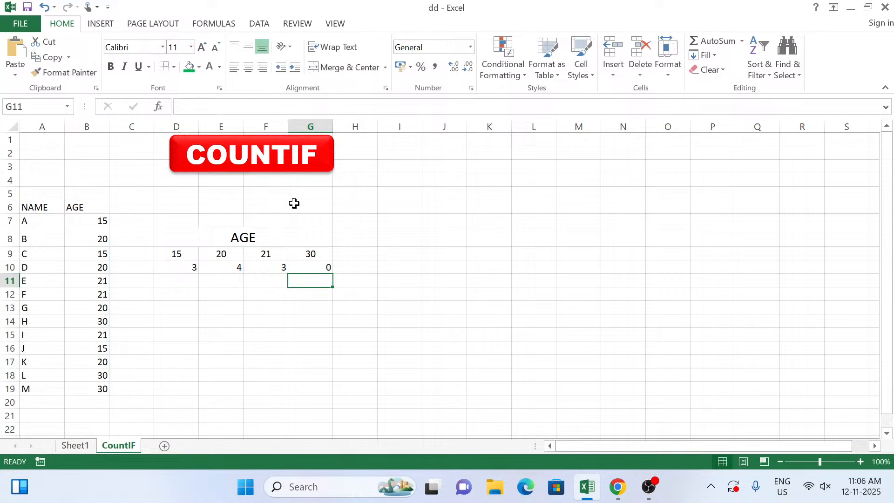
pyautogui.press('Up')
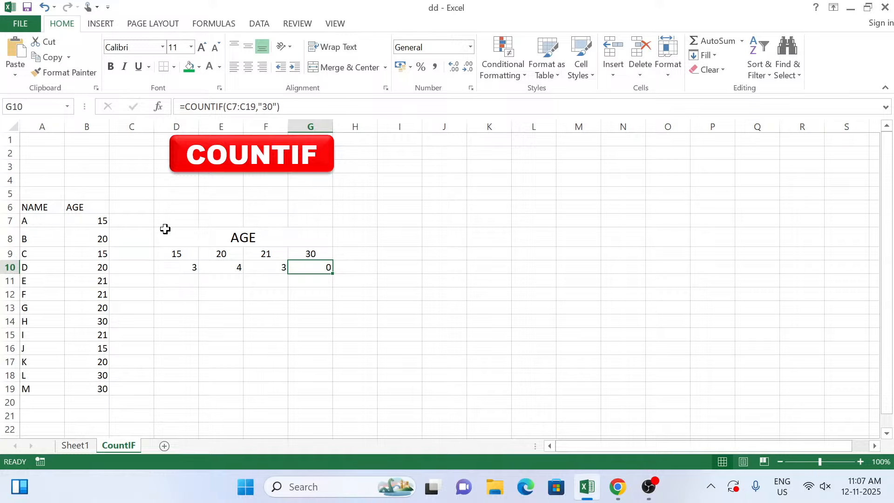
pyautogui.write('COUNT')
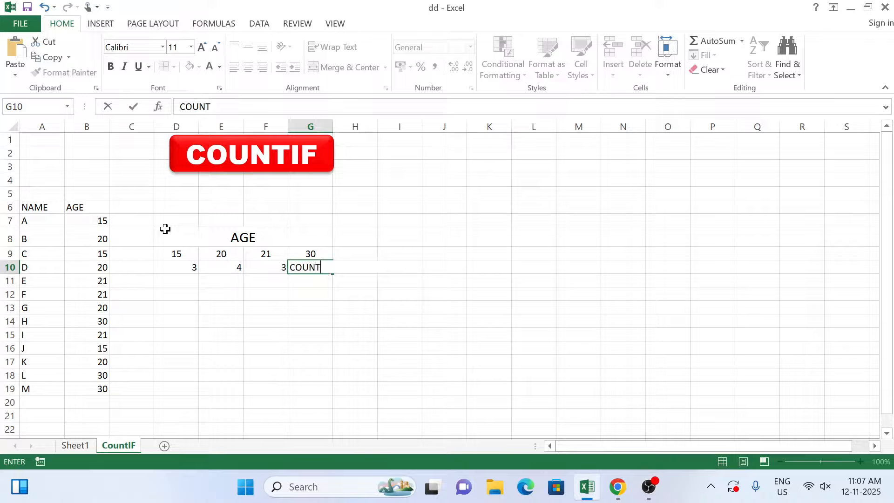
pyautogui.press('BackSpace')
pyautogui.press('BackSpace')
pyautogui.press('BackSpace')
pyautogui.press('BackSpace')
pyautogui.press('BackSpace')
# Enter the formula =COUNTIF(B7:B19,"30") in cell G10 to count the people aged 30
pyautogui.write('=')
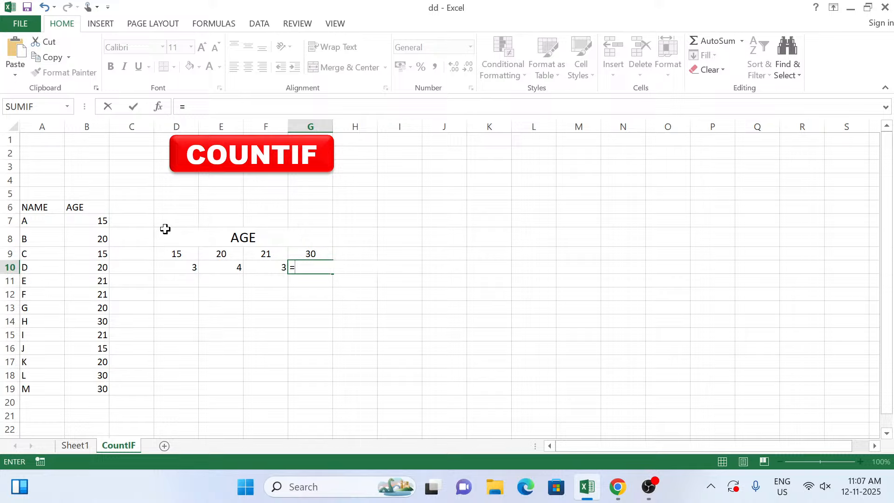
pyautogui.write('COUNT')
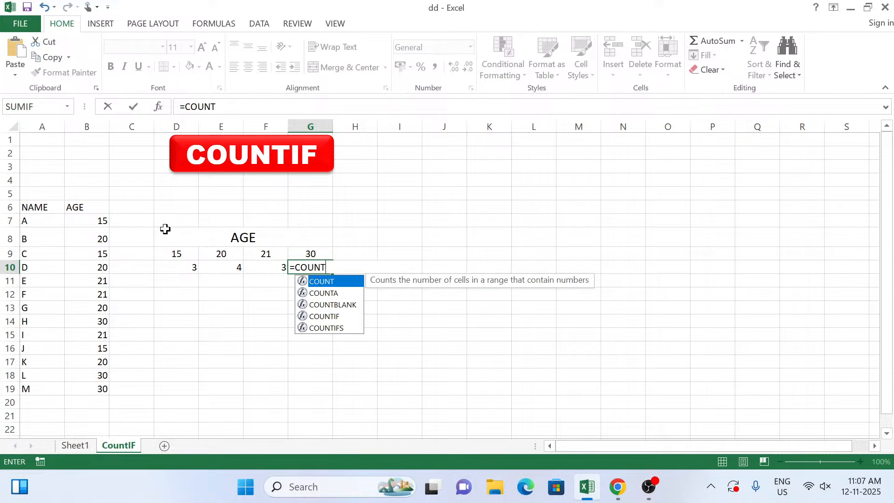
pyautogui.write('U')
pyautogui.press('BackSpace')
pyautogui.write('IF')
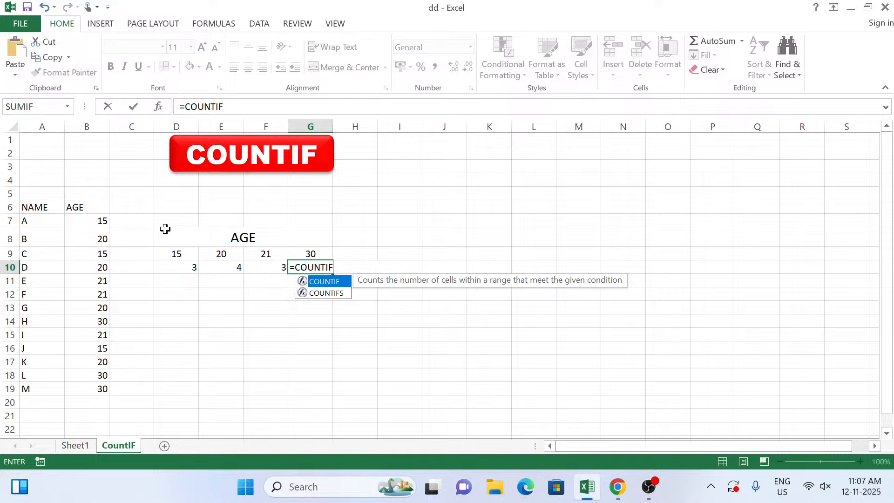
pyautogui.write('(')
pyautogui.click(106, 222)
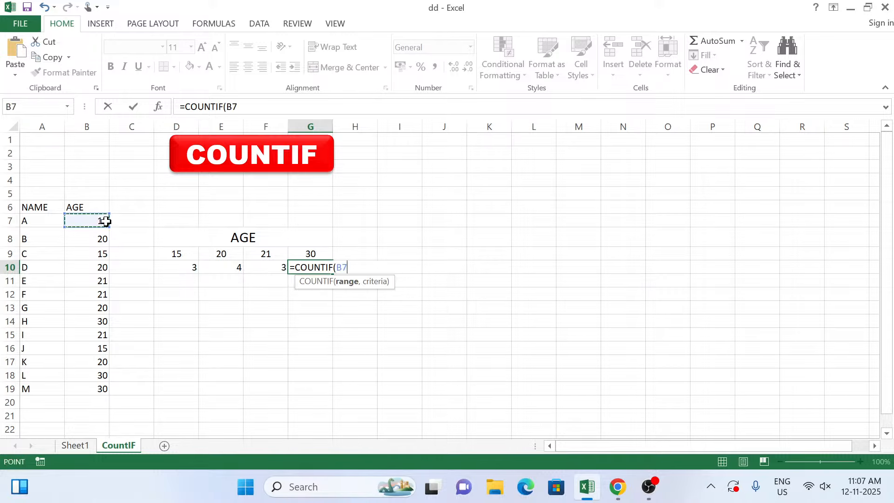
pyautogui.moveTo(106, 222); pyautogui.dragTo(92, 386)
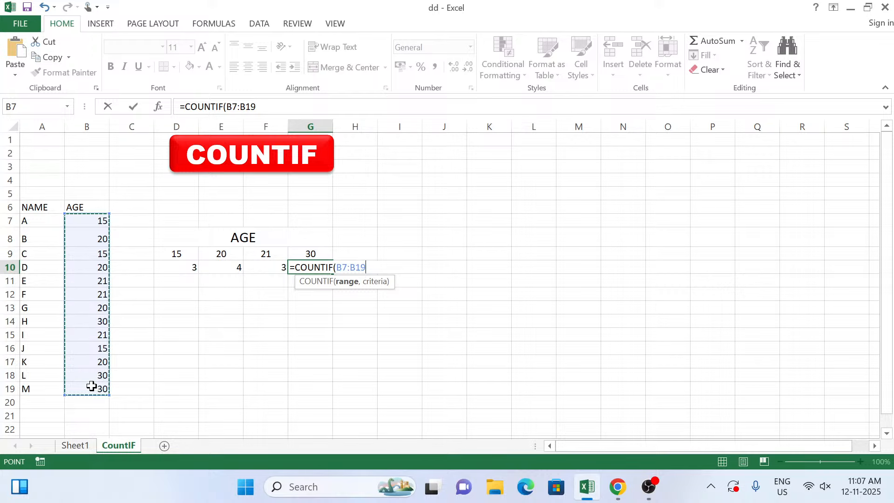
pyautogui.write(',"')
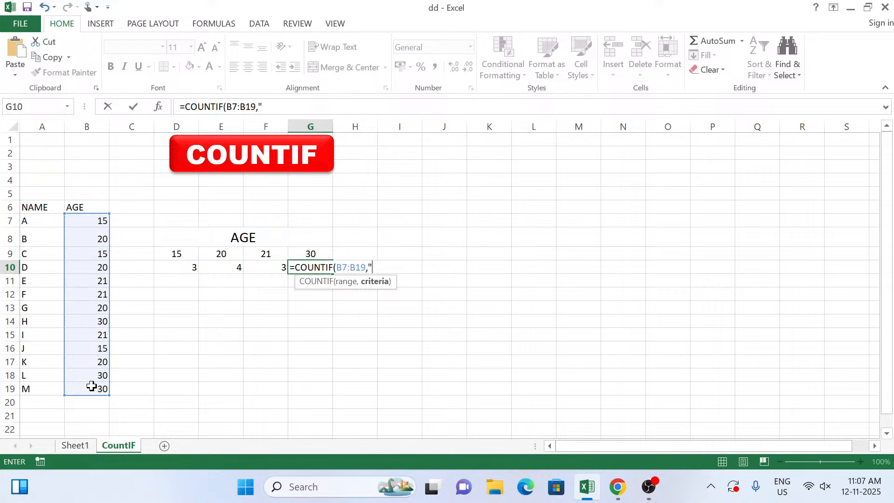
pyautogui.write('30")')
pyautogui.press('Tab')
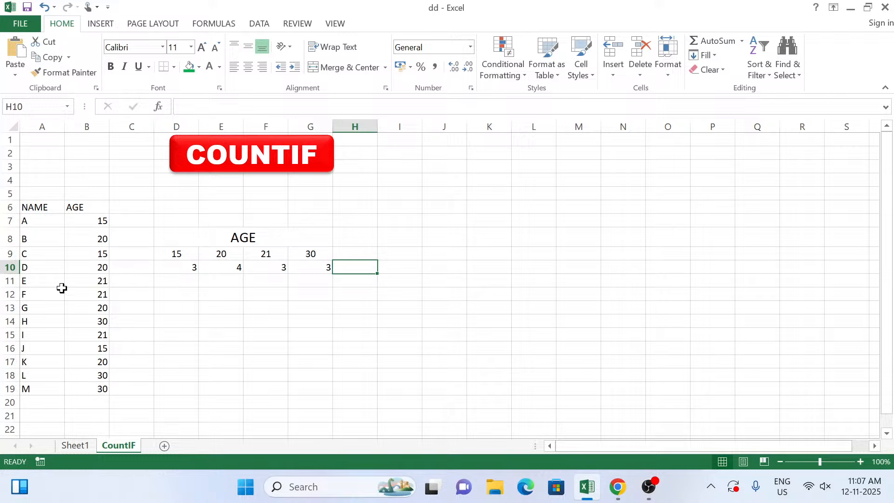
# Change the ages of B and C in cells B8 and B9 to 21
pyautogui.click(100, 241)
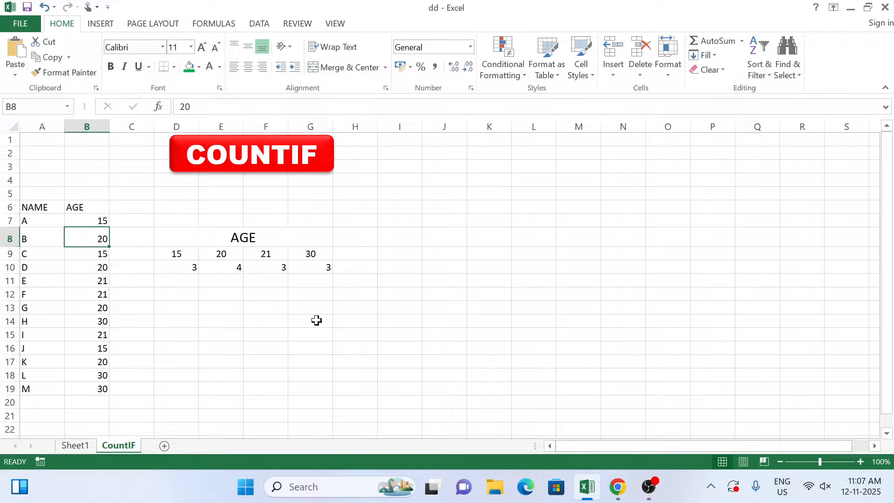
pyautogui.write('21')
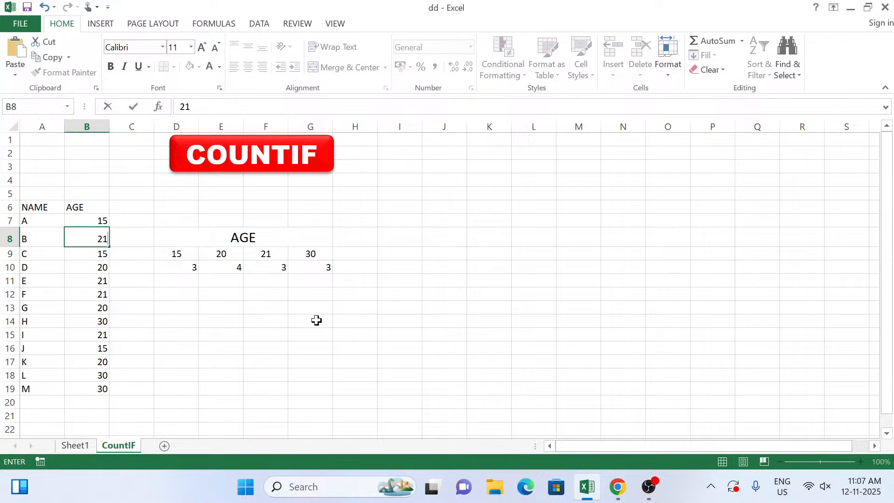
pyautogui.press('Return')
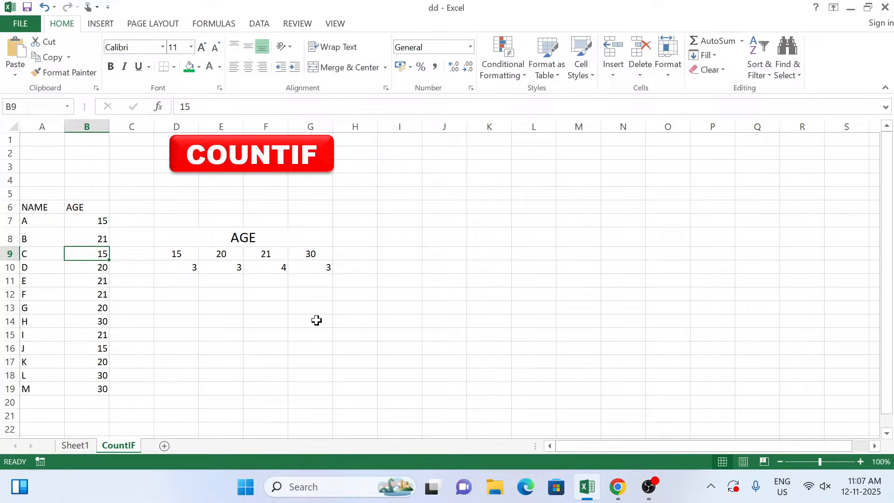
pyautogui.write('21')
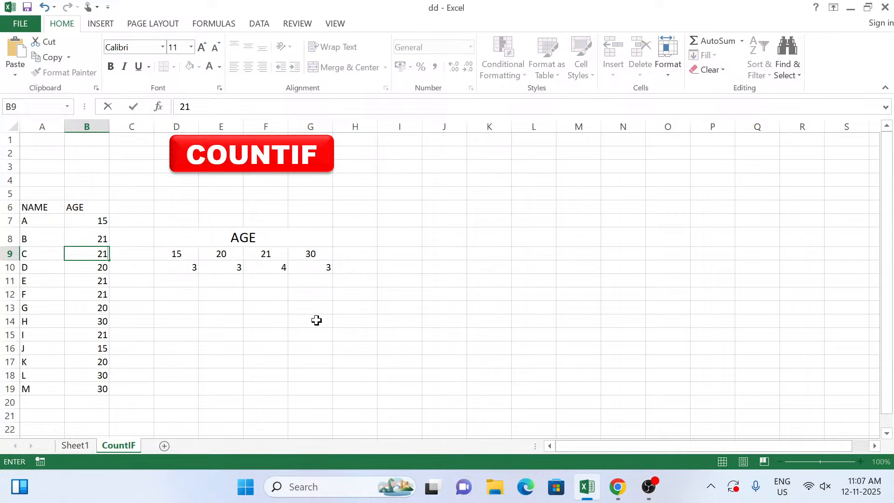
pyautogui.press('Return')
# Change the age of I in cell B15 to 30
pyautogui.press('Down')
pyautogui.press('Down')
pyautogui.press('Down')
pyautogui.press('Down')
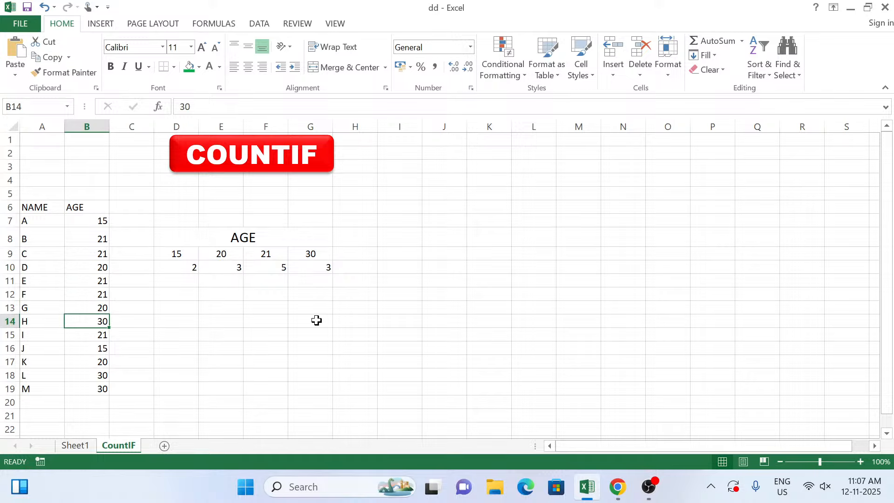
pyautogui.press('Down')
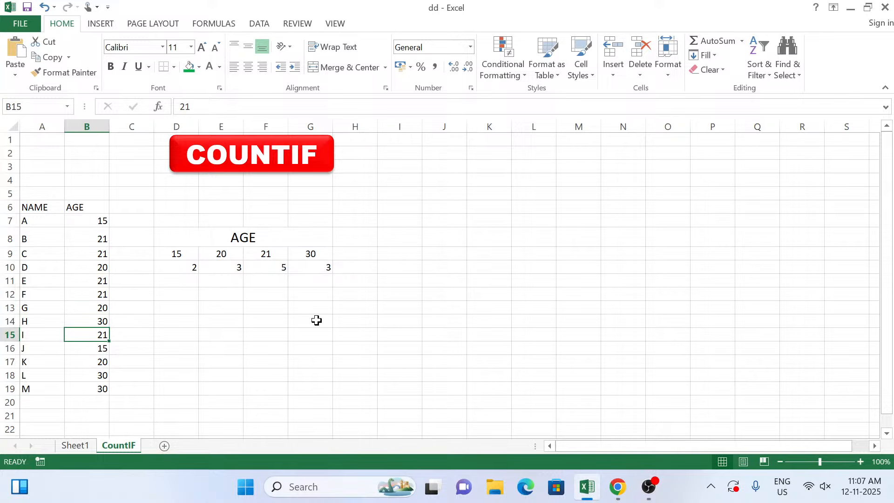
pyautogui.write('30')
pyautogui.press('Return')
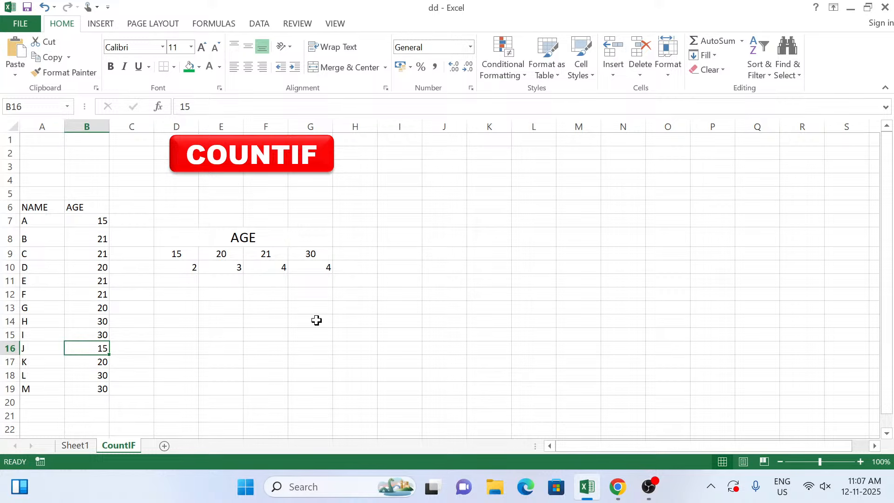
# Add a new worksheet after CountIF and rename it SUMIF
pyautogui.click(170, 446)
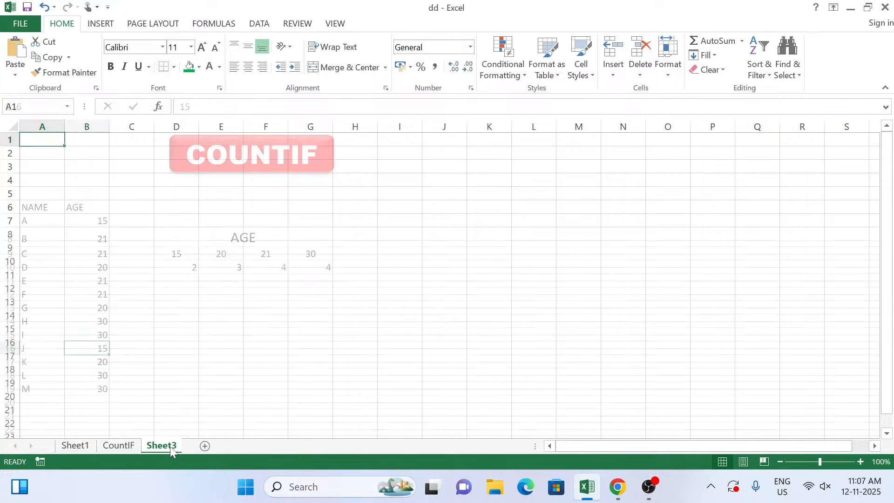
pyautogui.click(80, 448)
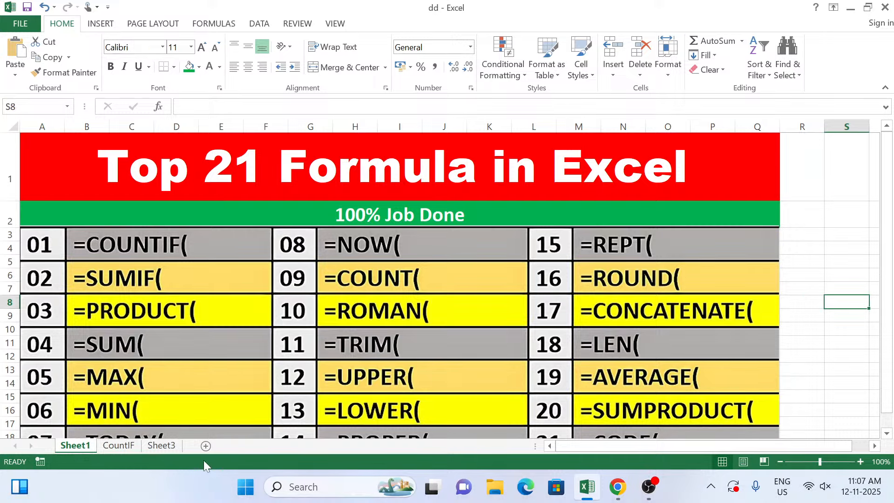
pyautogui.click(164, 448)
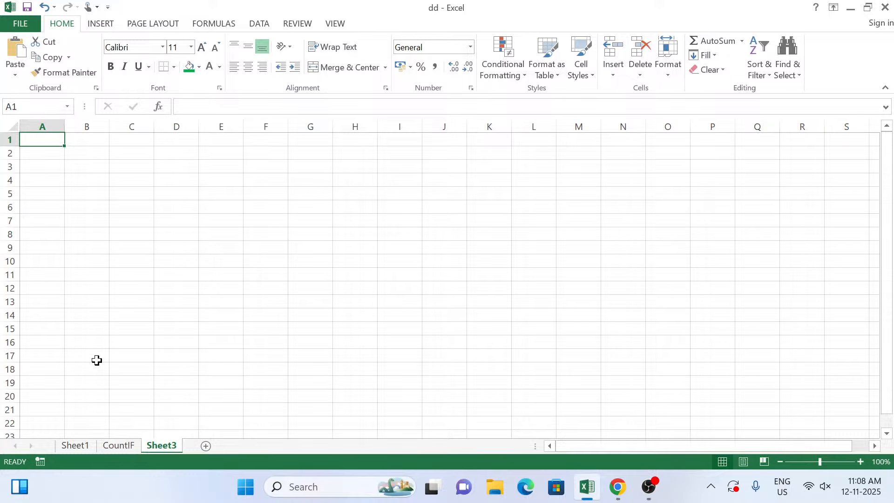
pyautogui.rightClick(163, 451)
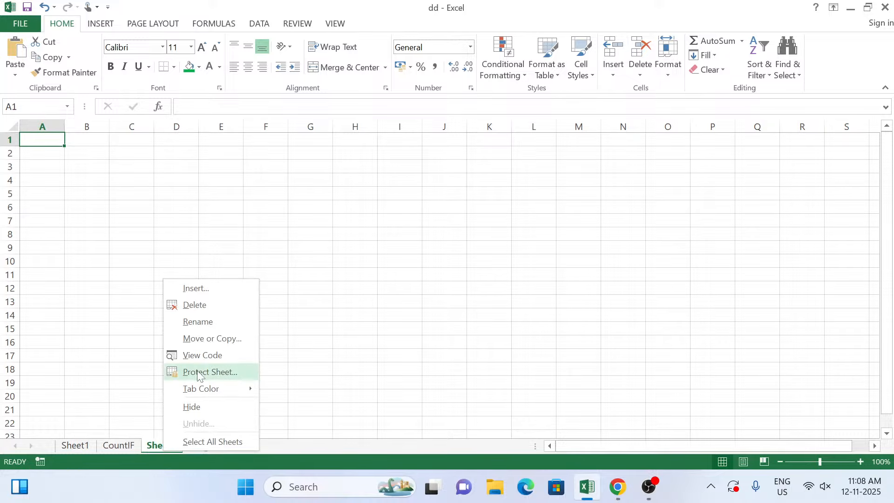
pyautogui.click(153, 443)
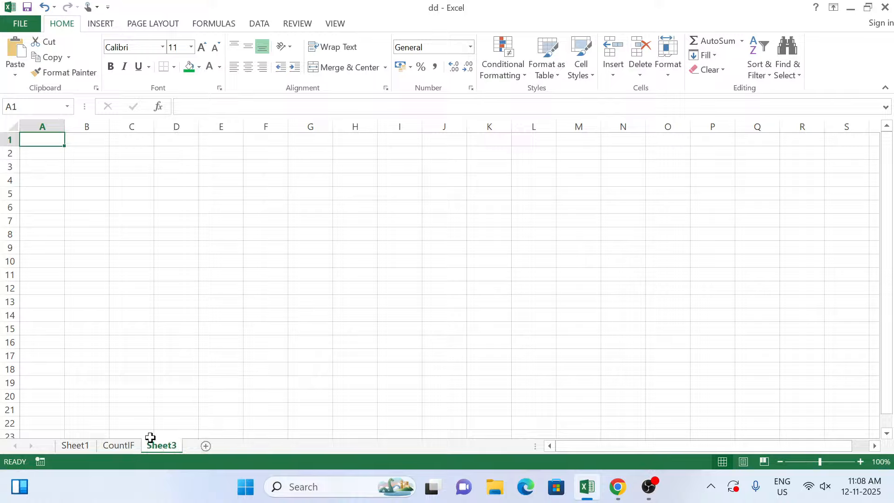
pyautogui.rightClick(156, 445)
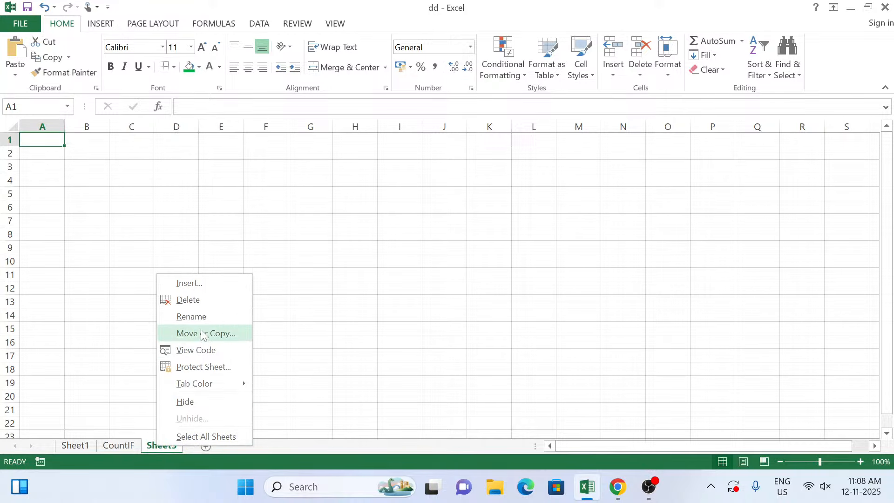
pyautogui.click(200, 317)
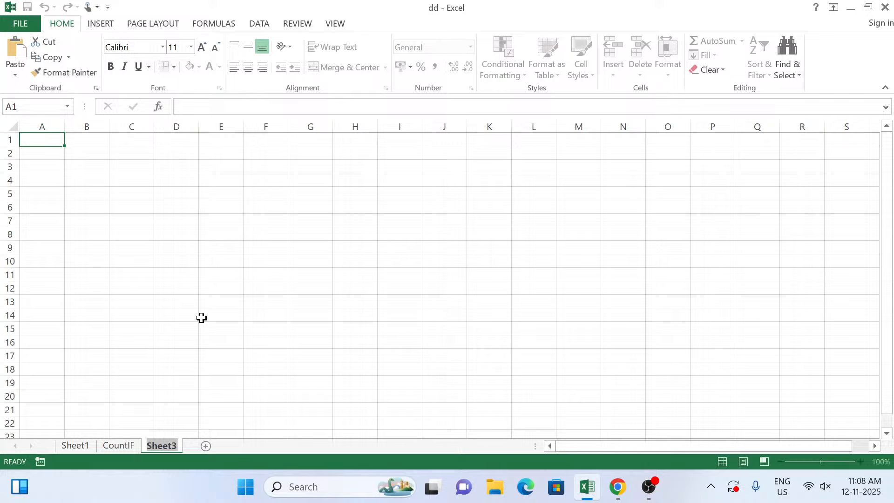
pyautogui.write('SUMIF')
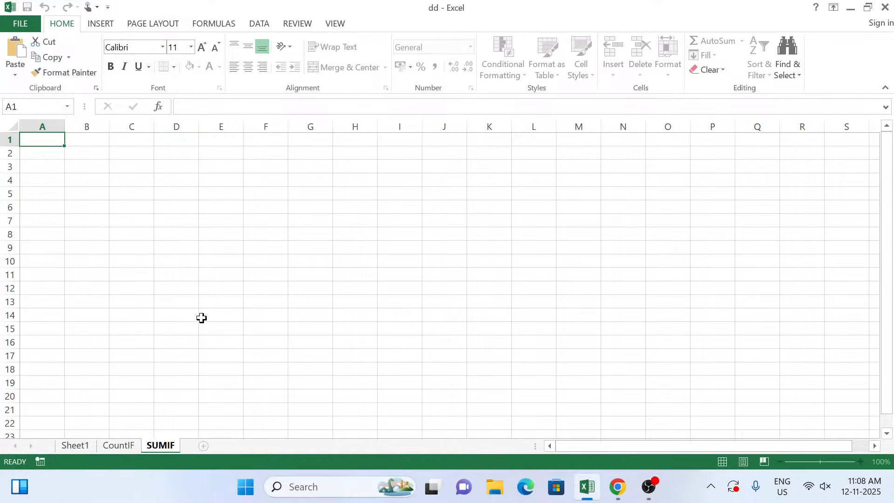
pyautogui.click(202, 317)
pyautogui.click(43, 139)
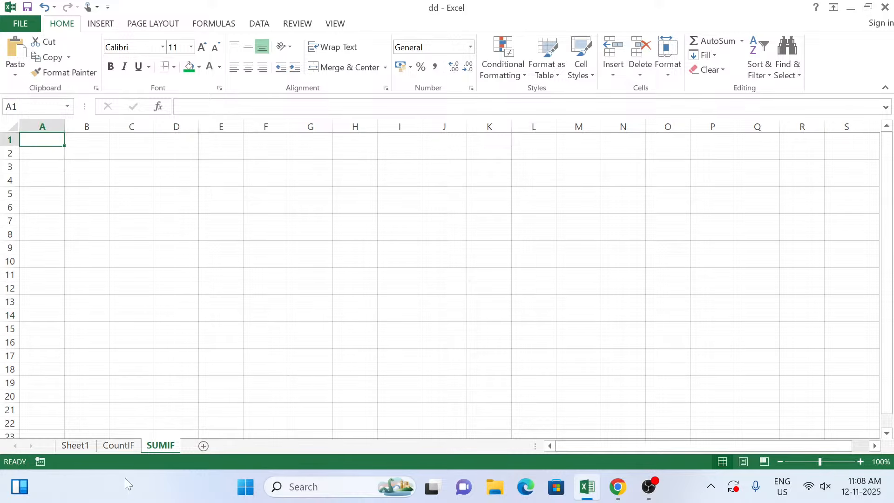
# Copy the red COUNTIF banner shape from the CountIF sheet onto the SUMIF sheet
pyautogui.click(115, 445)
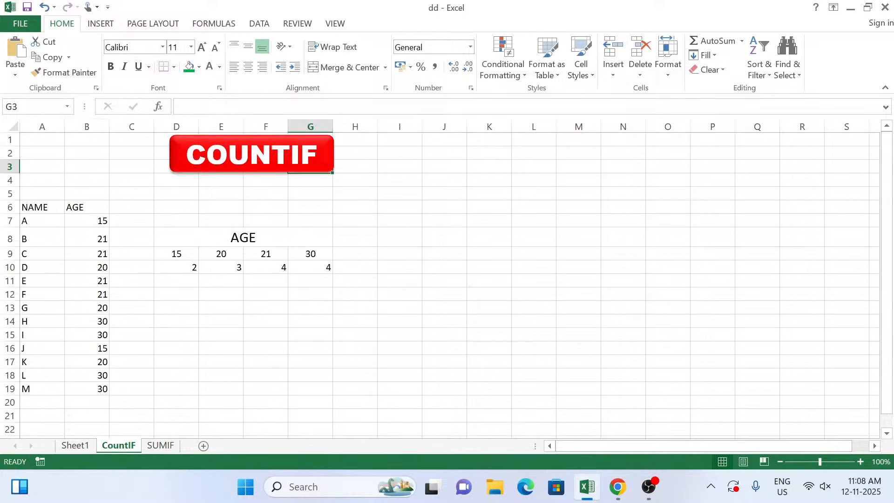
pyautogui.click(319, 149)
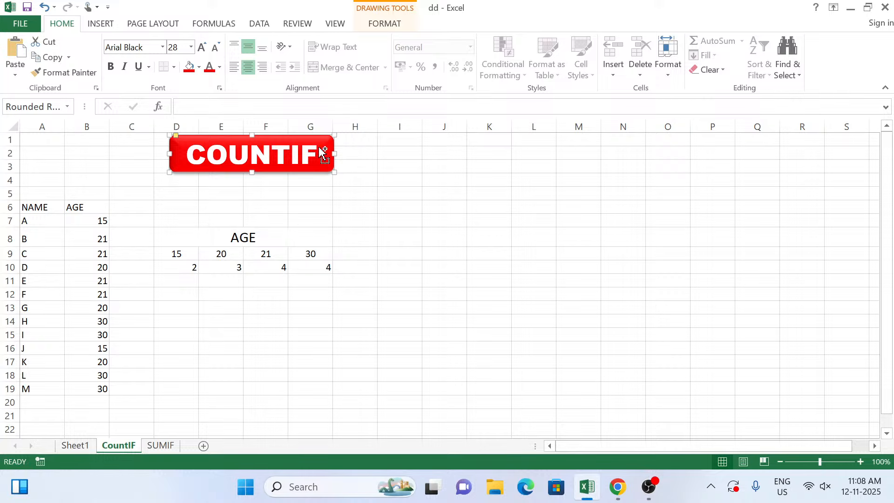
pyautogui.click(177, 446)
pyautogui.hotkey('ctrl', 'v')
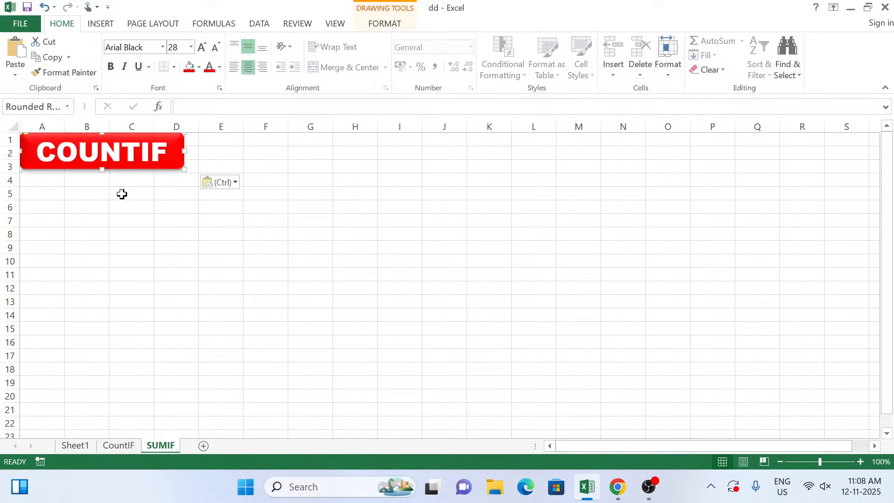
pyautogui.click(140, 152)
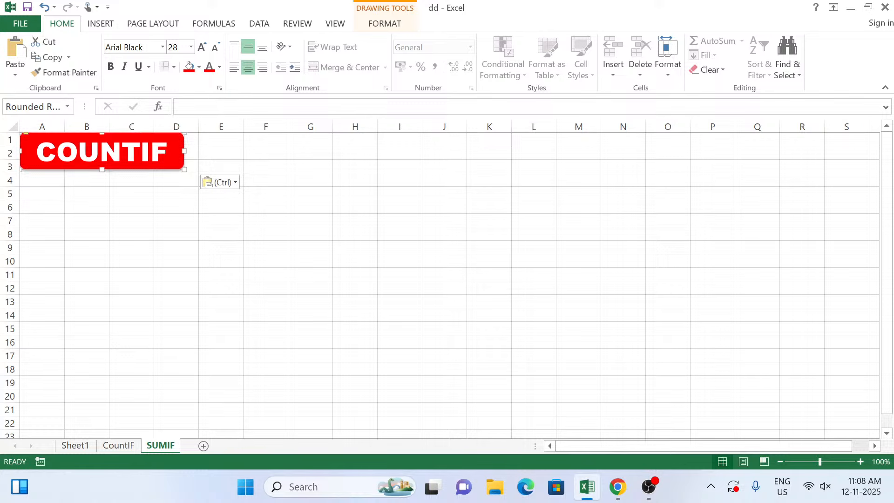
# Change the red banner's text to SUMIF and move the banner to about columns C to F, rows 1 to 4
pyautogui.press('BackSpace')
pyautogui.press('BackSpace')
pyautogui.press('BackSpace')
pyautogui.press('BackSpace')
pyautogui.press('BackSpace')
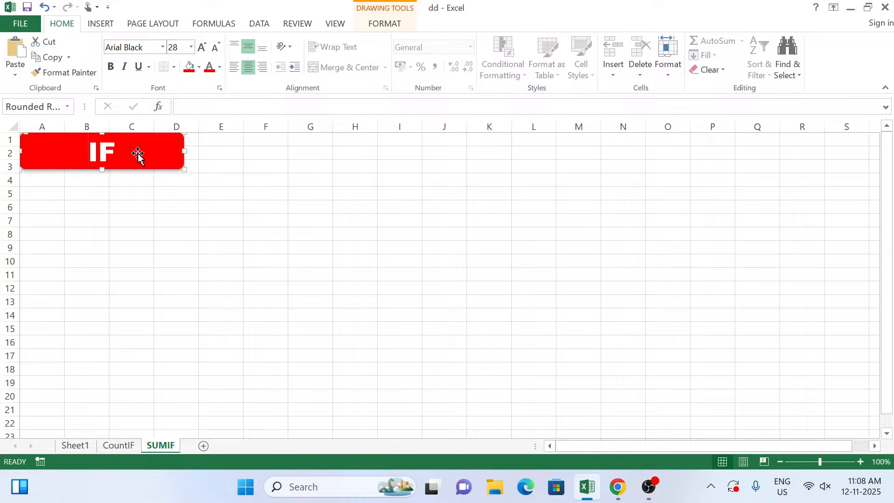
pyautogui.write('SUM')
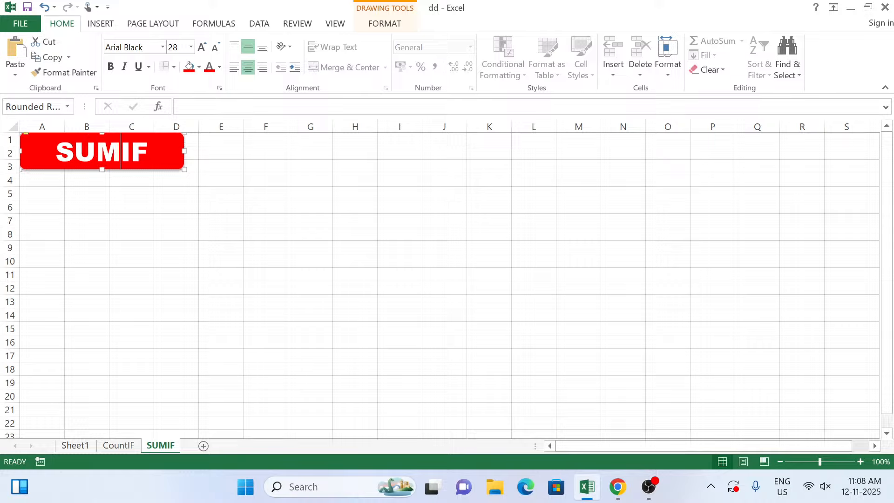
pyautogui.click(99, 219)
pyautogui.moveTo(156, 156); pyautogui.dragTo(254, 166)
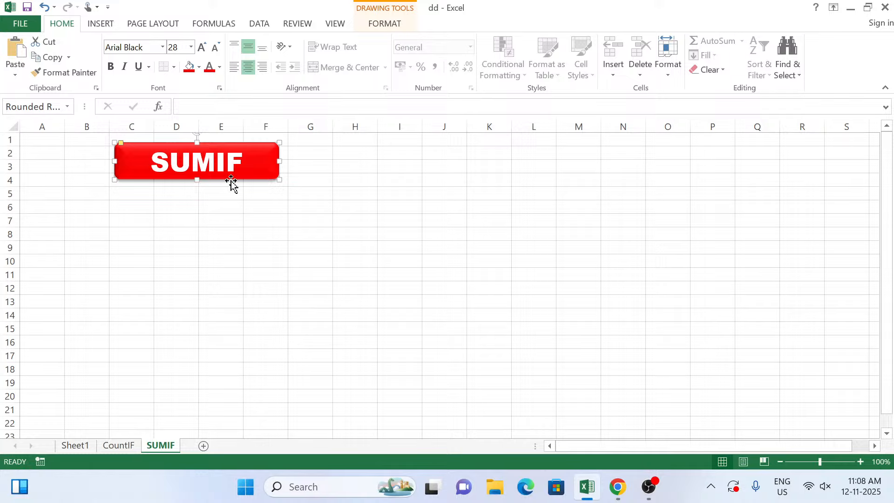
pyautogui.click(164, 247)
# Enter the table headers Name, Course and Fee in cells B7, C7 and D7
pyautogui.click(97, 227)
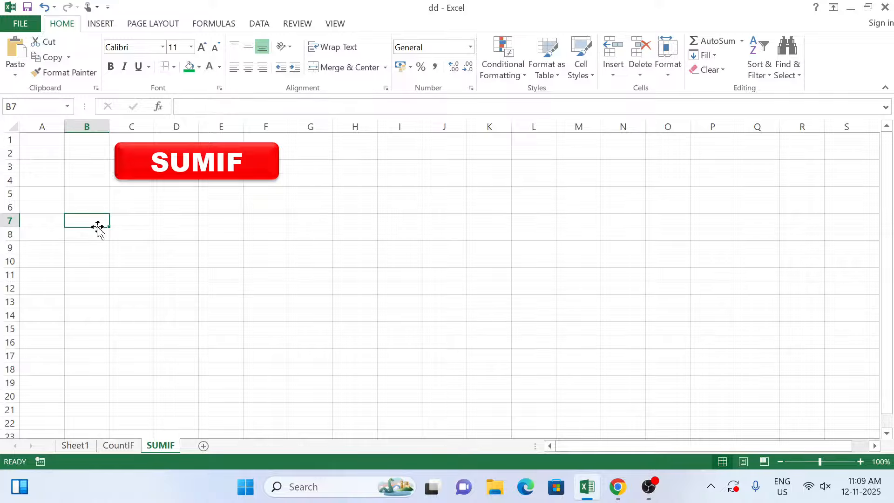
pyautogui.write('Name')
pyautogui.press('Tab')
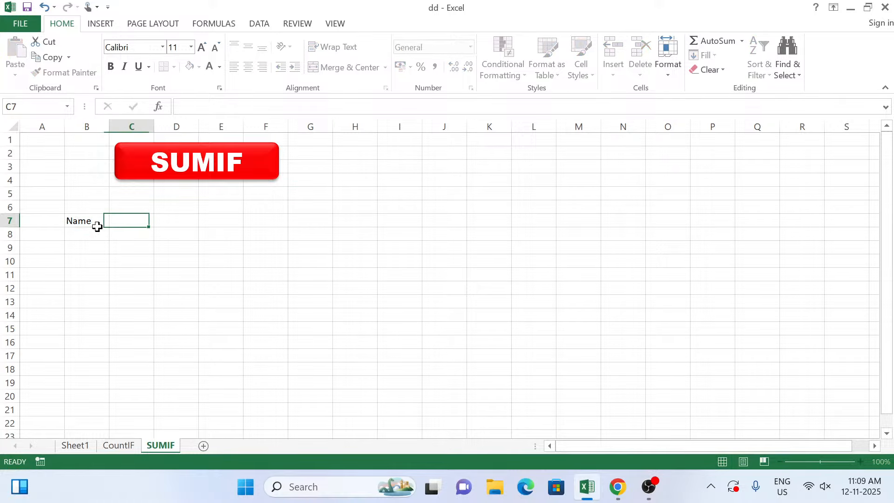
pyautogui.write('Cour')
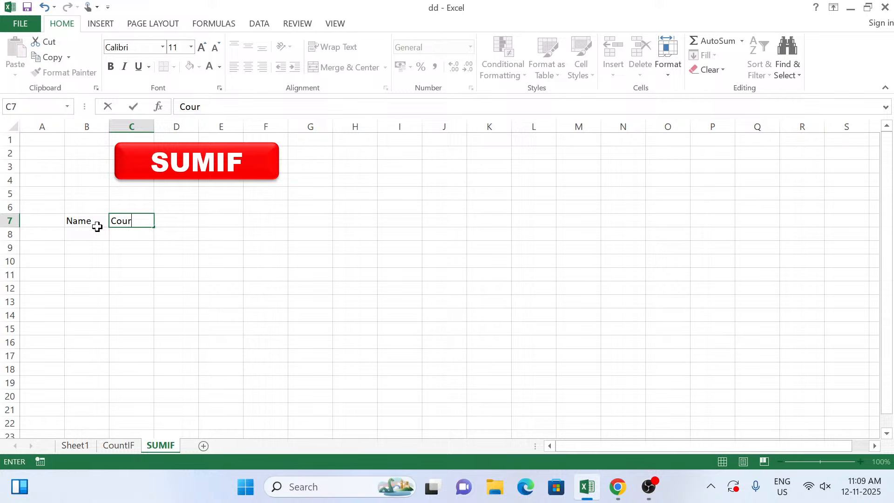
pyautogui.write('se')
pyautogui.press('Tab')
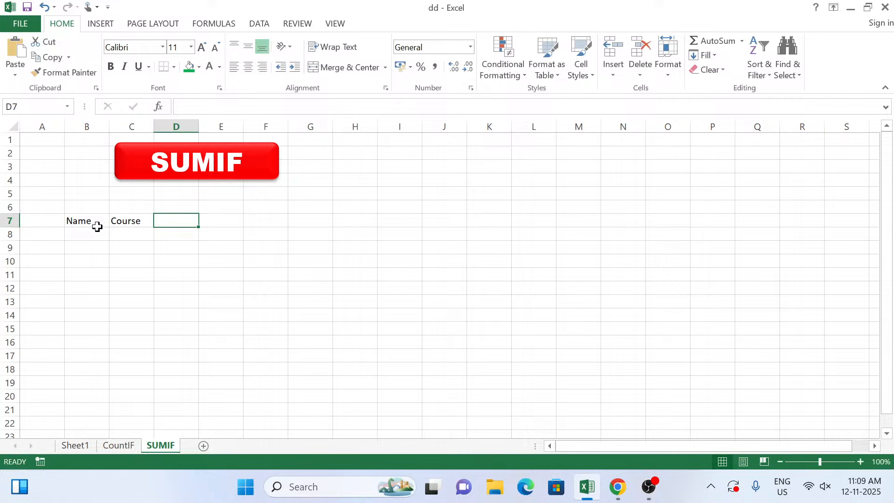
pyautogui.write('Fee')
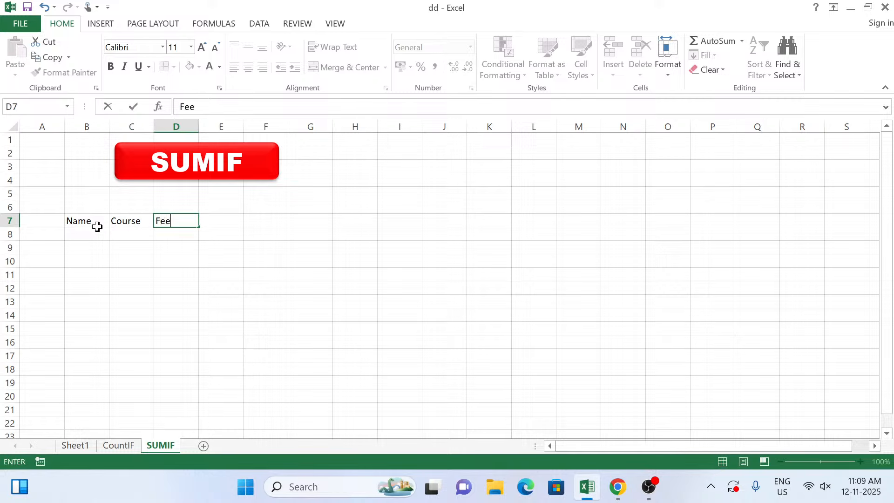
pyautogui.press('Return')
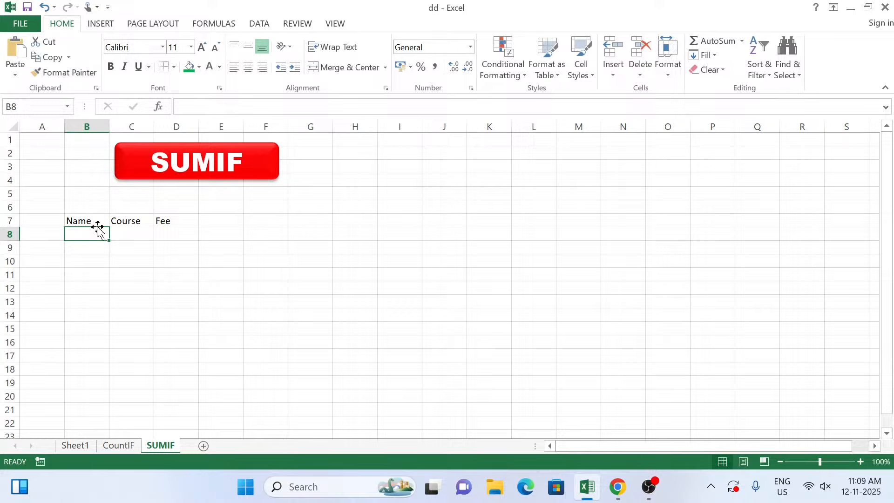
# Fill the Name column with A, B, C, D and E in cells B8 to B12
pyautogui.write('A')
pyautogui.press('Return')
pyautogui.write('B')
pyautogui.press('Return')
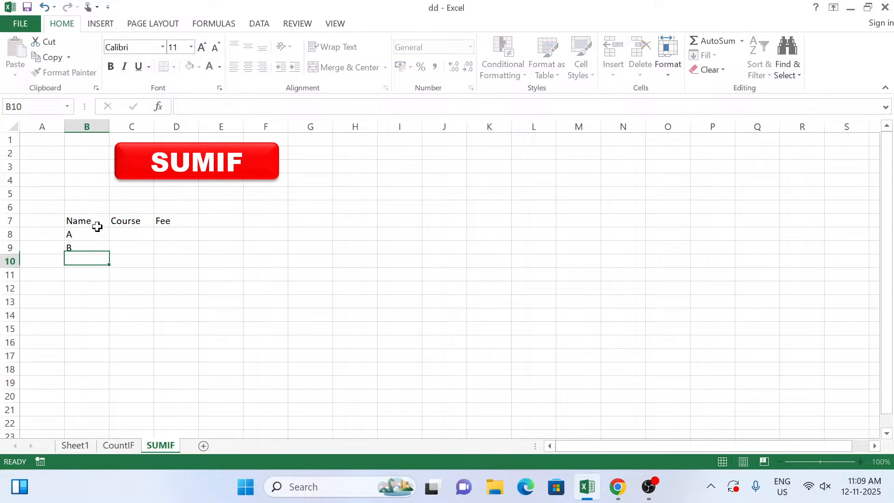
pyautogui.write('C')
pyautogui.press('Return')
pyautogui.write('D')
pyautogui.press('Return')
pyautogui.write('E')
pyautogui.press('Return')
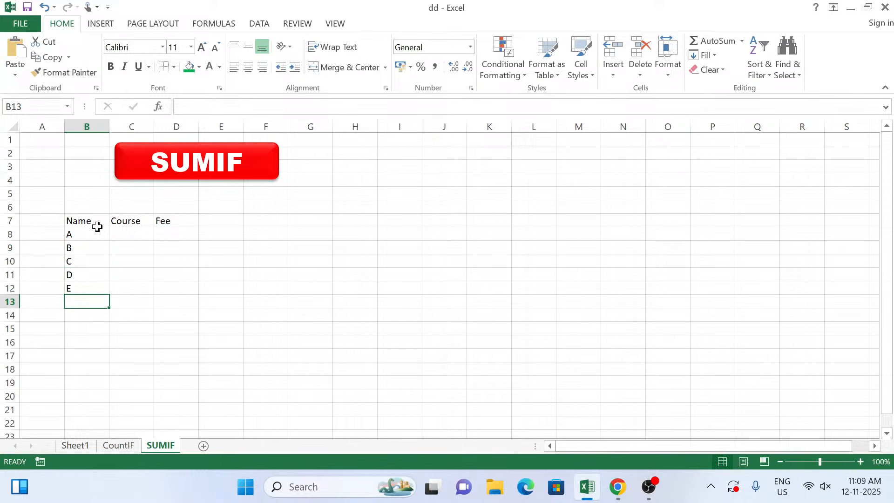
# Continue the Name column with F, G, H, I and J in cells B13 to B17
pyautogui.write('F')
pyautogui.press('Return')
pyautogui.write('G')
pyautogui.press('Return')
pyautogui.write('H')
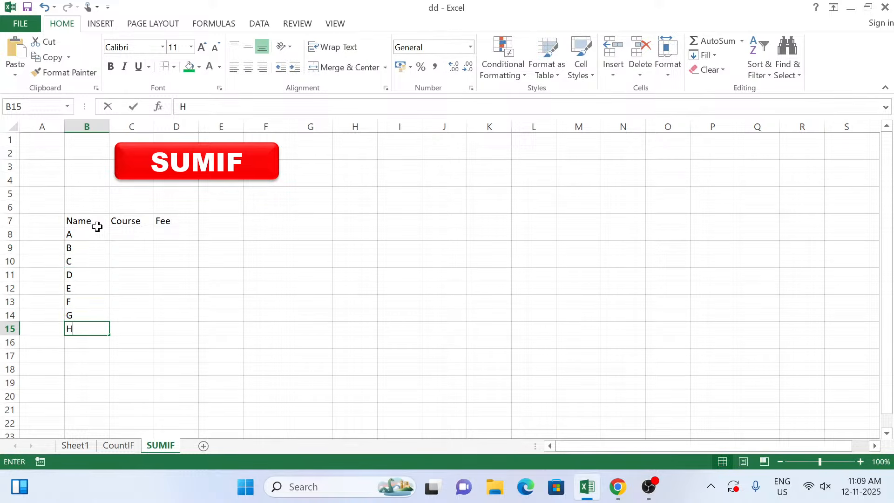
pyautogui.press('Return')
pyautogui.write('I')
pyautogui.press('Return')
pyautogui.write('J')
pyautogui.press('Return')
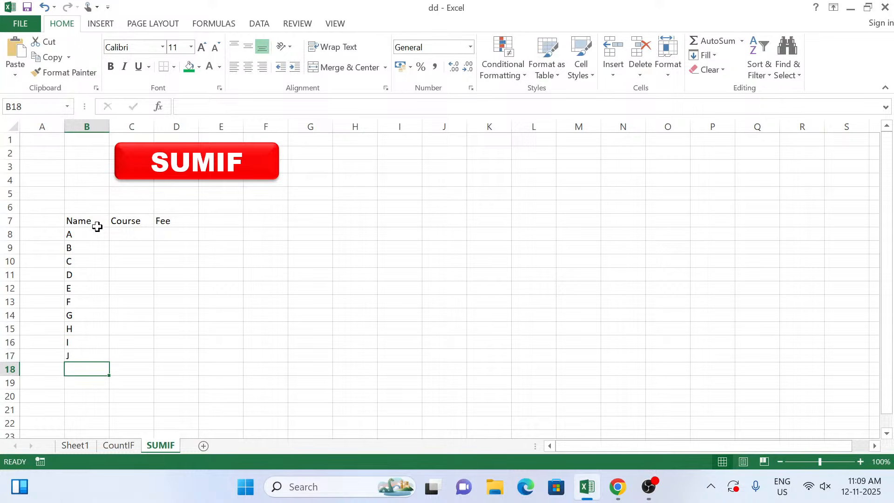
# Complete the Name column with K, L, M, N and O in cells B18 to B22, correcting the autocompleted entry in B21
pyautogui.write('K')
pyautogui.press('Return')
pyautogui.write('L')
pyautogui.press('Return')
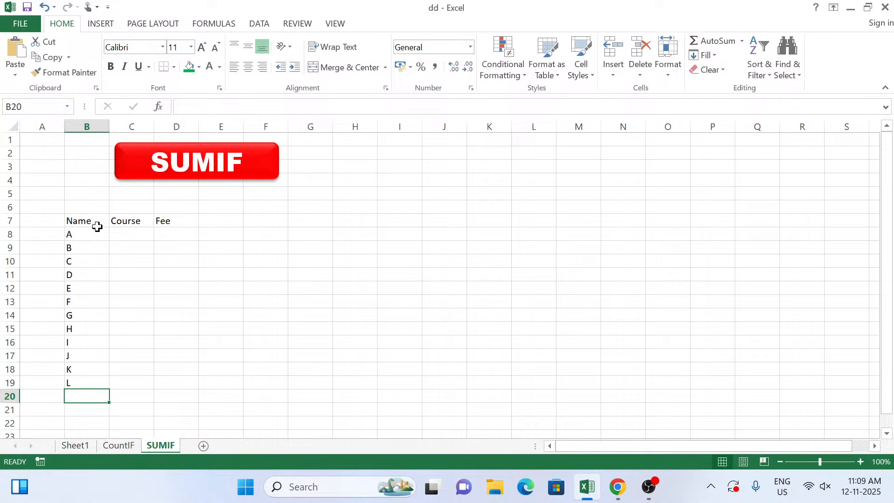
pyautogui.write('M')
pyautogui.press('Return')
pyautogui.write('Name')
pyautogui.press('Return')
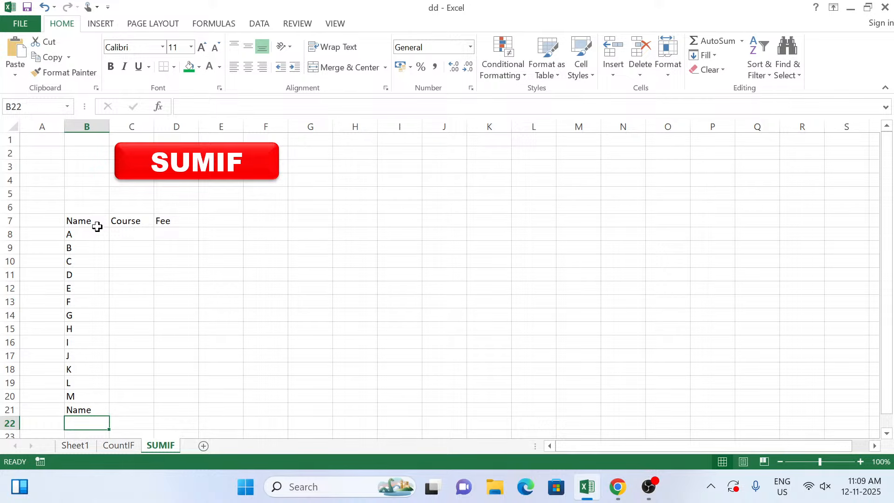
pyautogui.press('Up')
pyautogui.write('N')
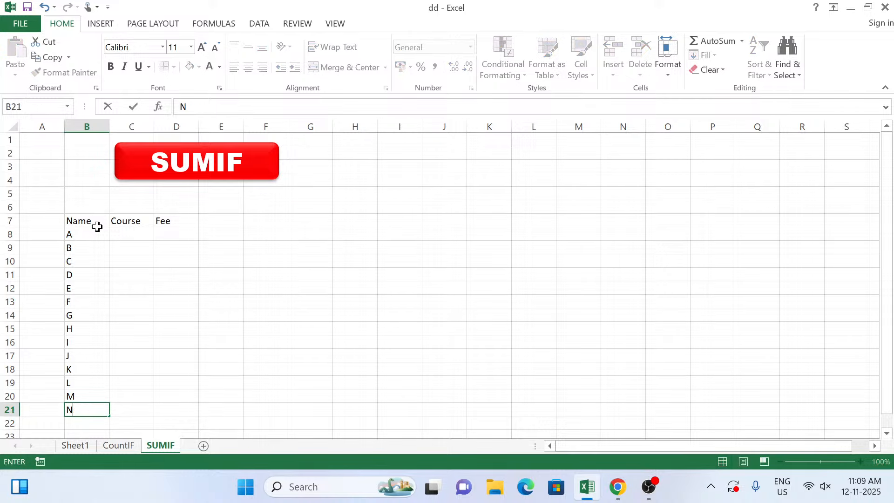
pyautogui.press('Return')
pyautogui.write('O')
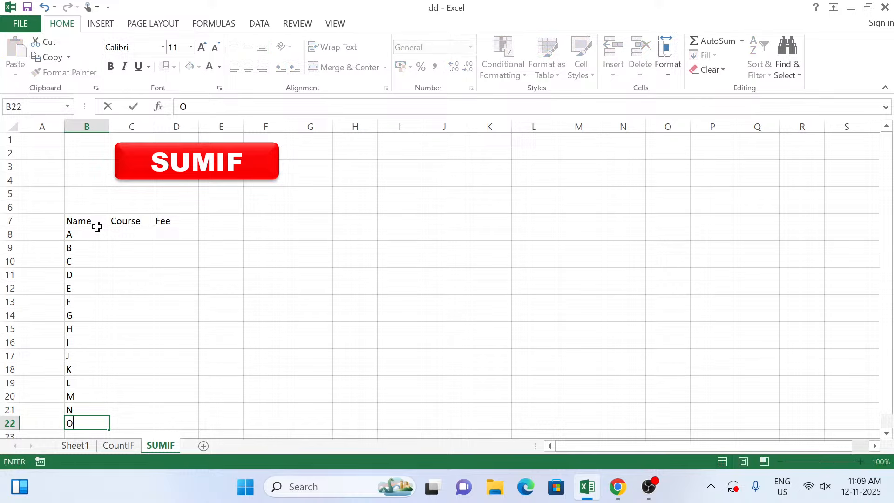
pyautogui.press('Tab')
# Enter the courses TYPING, DCA and CCC for A, B and C in cells C8 to C10
pyautogui.press('Up')
pyautogui.press('Up')
pyautogui.press('Up')
pyautogui.press('Up')
pyautogui.press('Up')
pyautogui.press('Up')
pyautogui.press('Up')
pyautogui.press('Up')
pyautogui.press('Up')
pyautogui.press('Up')
pyautogui.press('Up')
pyautogui.press('Up')
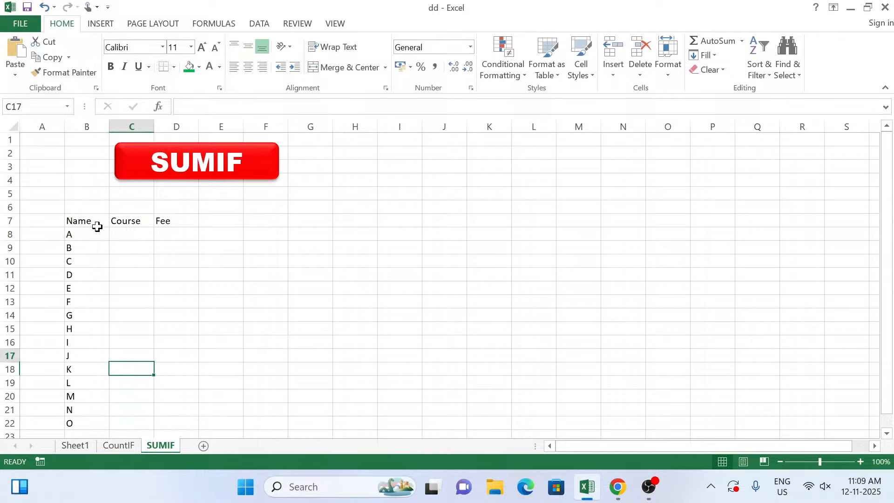
pyautogui.press('Up')
pyautogui.press('Up')
pyautogui.press('Up')
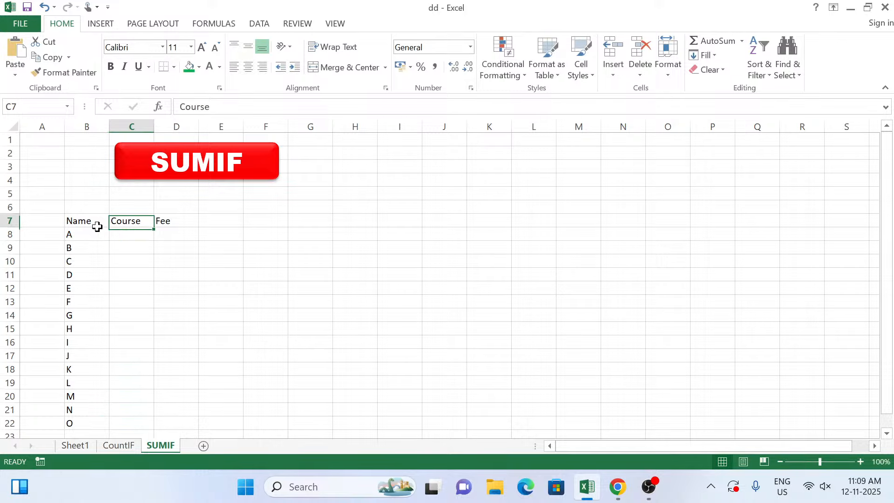
pyautogui.press('Down')
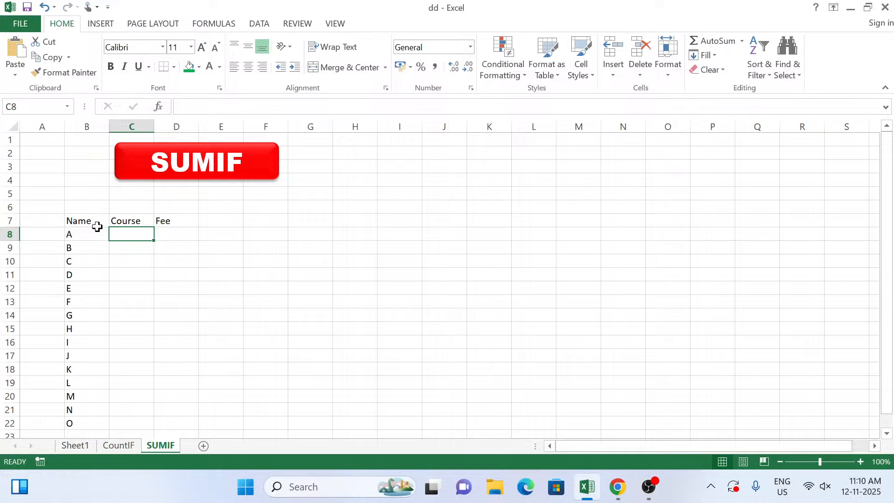
pyautogui.write('TYPING')
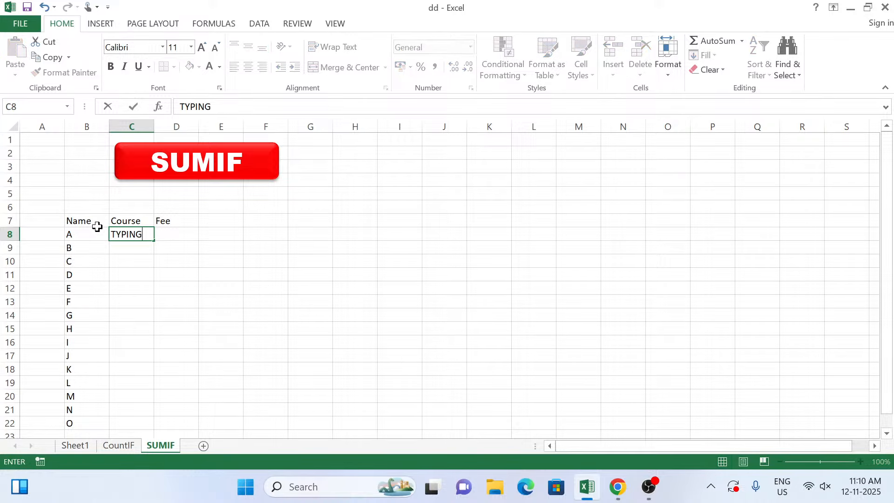
pyautogui.press('Return')
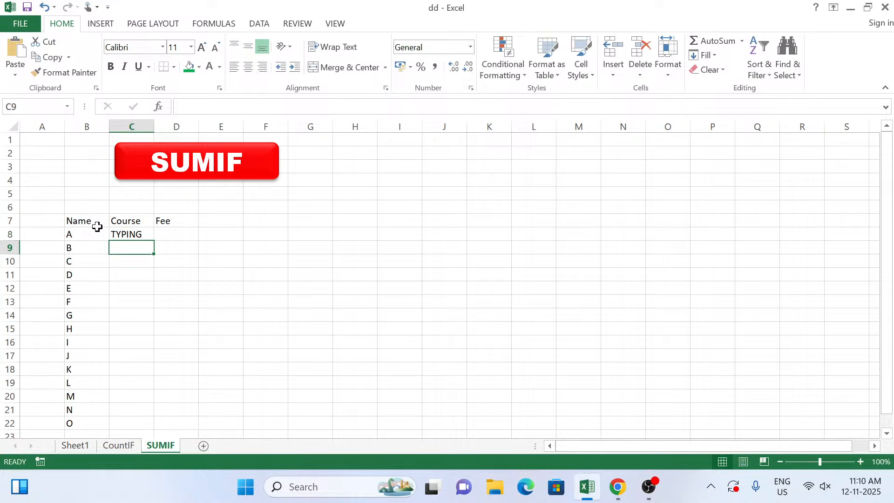
pyautogui.write('DCA')
pyautogui.press('Return')
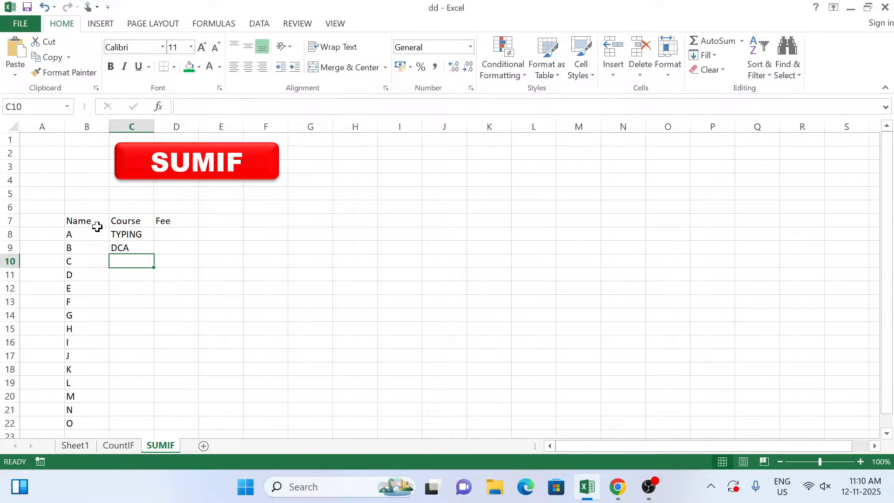
pyautogui.write('CCC')
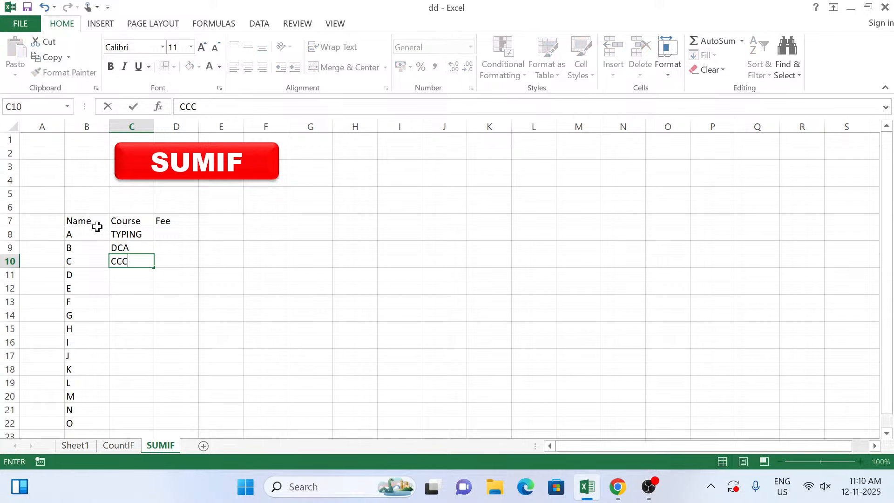
pyautogui.press('Return')
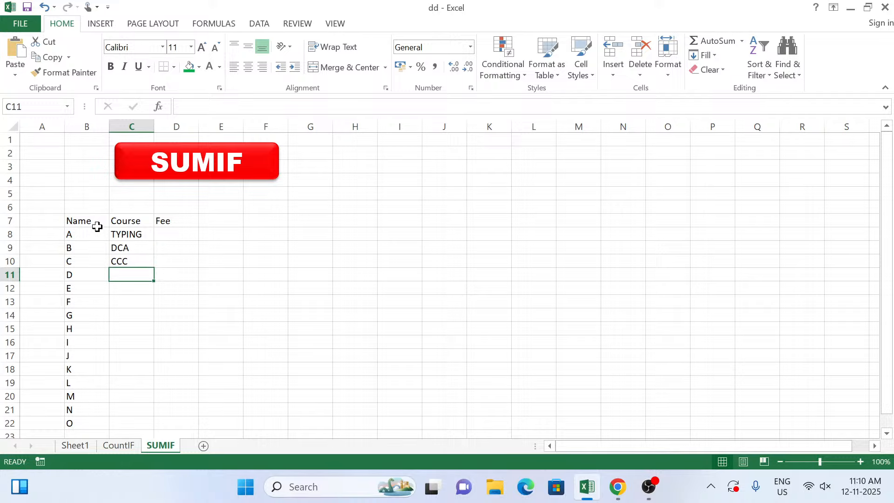
# Enter the courses TYPING, DCA, DCA and TYPING for D to G in cells C11 to C14
pyautogui.write('TYPING')
pyautogui.press('Return')
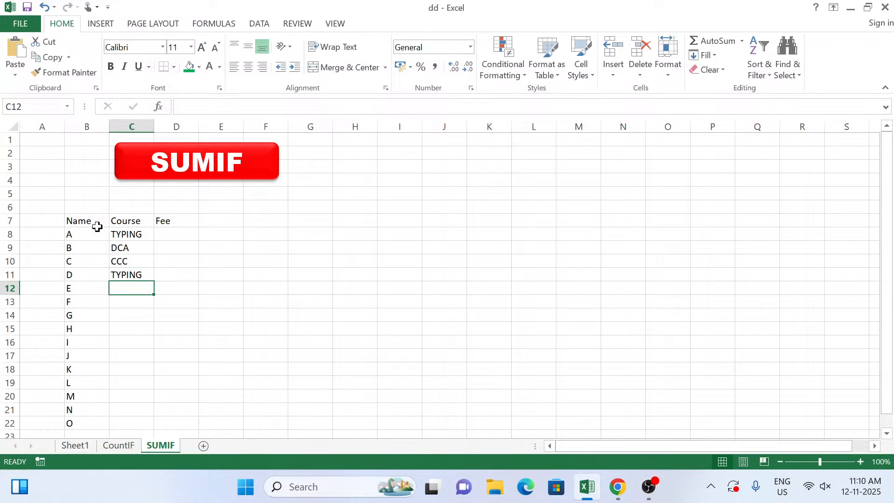
pyautogui.write('DCA')
pyautogui.press('Return')
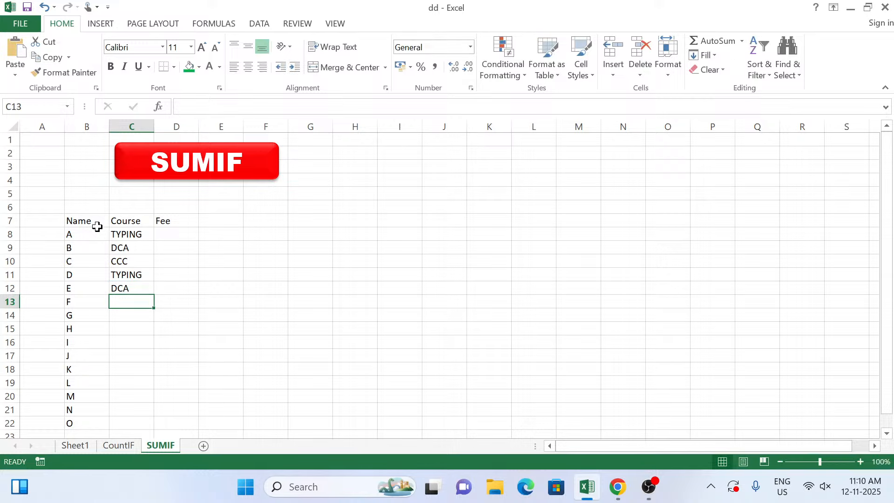
pyautogui.write('DCA')
pyautogui.press('Return')
pyautogui.write('TYPING')
pyautogui.press('Return')
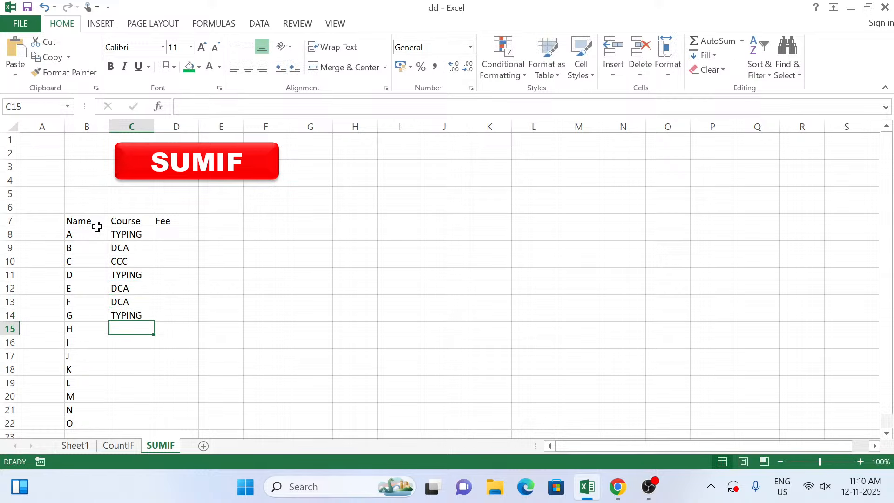
# Enter TYPING as the course for H in C15 and CCC for I in C16
pyautogui.write('TYPING')
pyautogui.press('Return')
pyautogui.write('C')
pyautogui.press('Return')
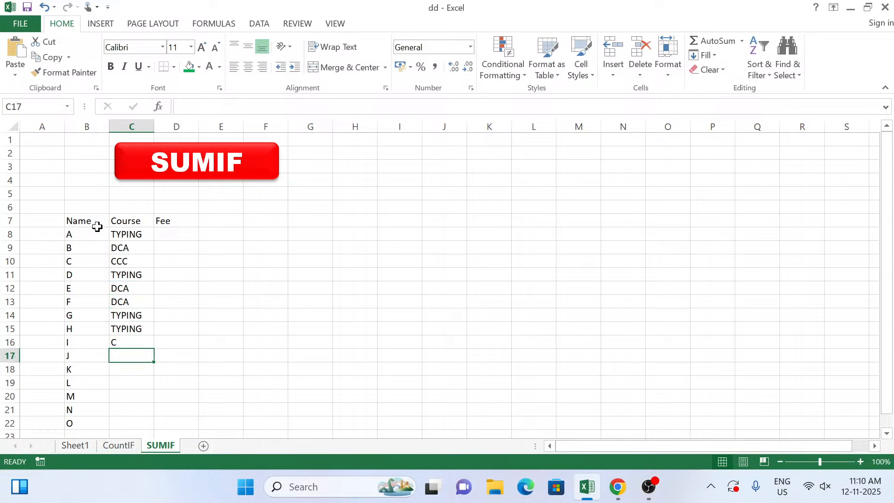
pyautogui.press('Up')
pyautogui.write('CCC')
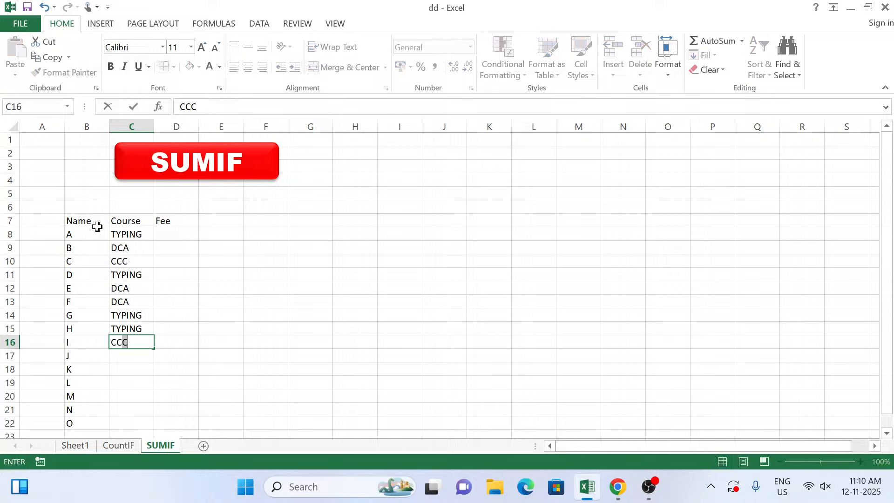
pyautogui.press('Return')
# Enter CCC as the course for J, K, L and M in cells C17 to C20
pyautogui.write('CCC')
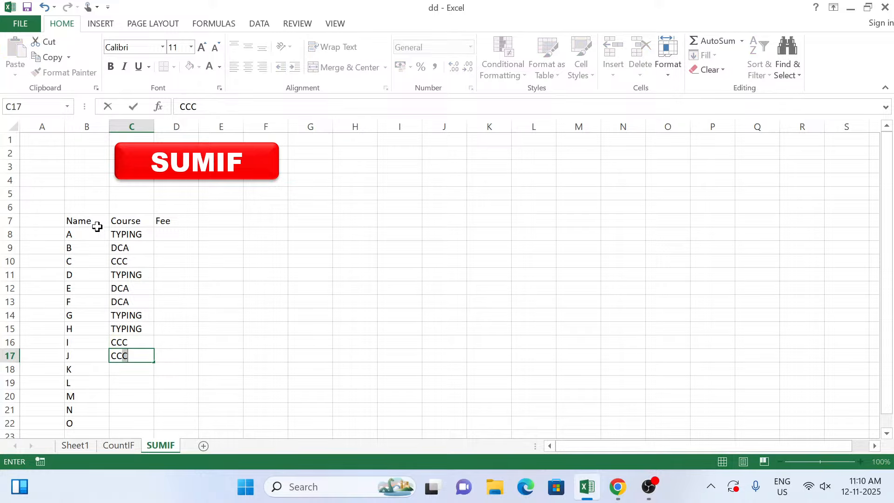
pyautogui.press('Return')
pyautogui.write('CCC')
pyautogui.press('Return')
pyautogui.write('CCC')
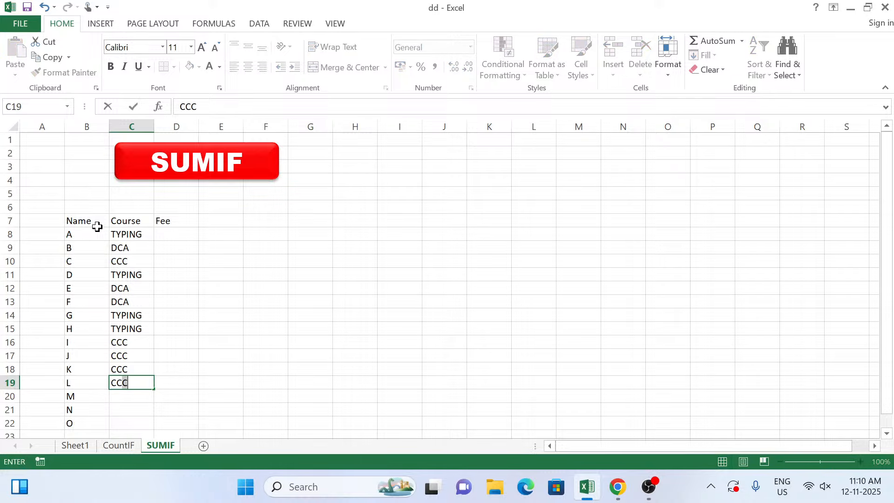
pyautogui.press('Return')
pyautogui.write('CCC')
pyautogui.press('Return')
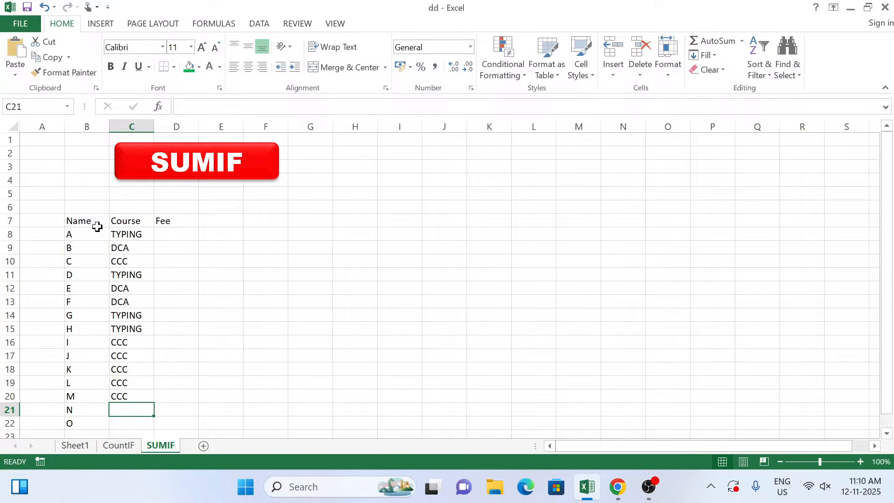
# Complete the Course column with TYPING for N in C21 and DCA for O in C22
pyautogui.write('TYPING')
pyautogui.press('Return')
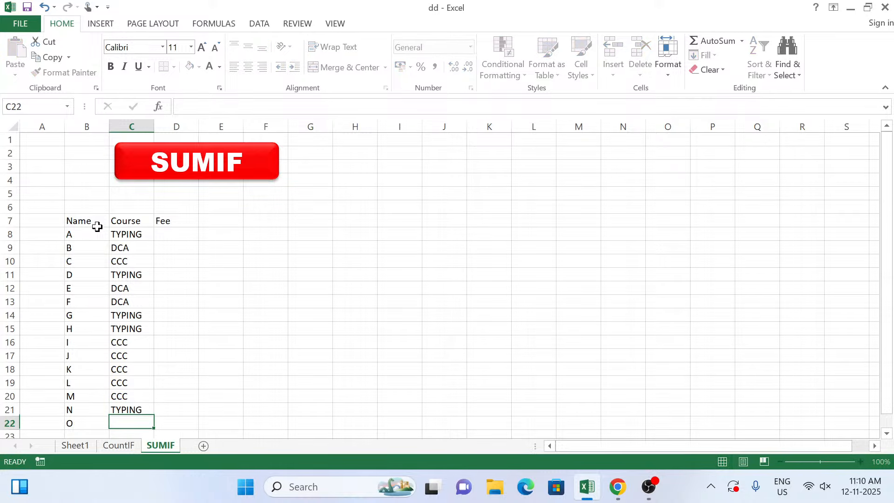
pyautogui.write('DCA')
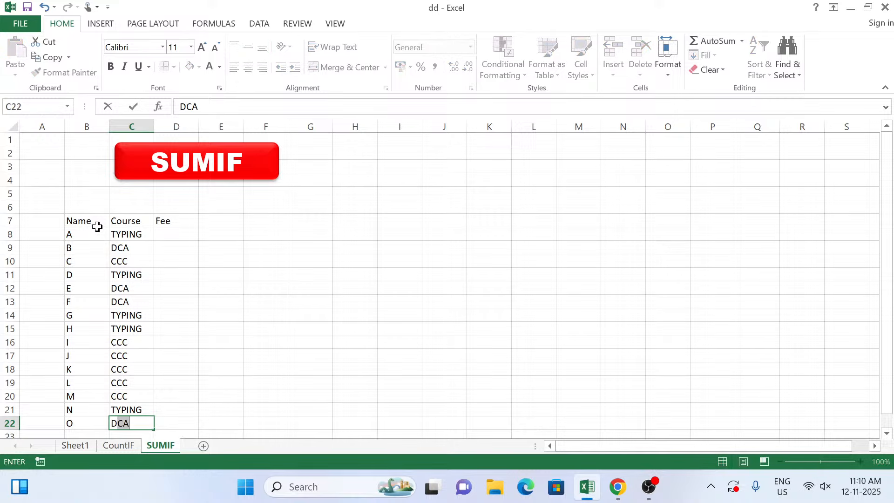
pyautogui.press('Return')
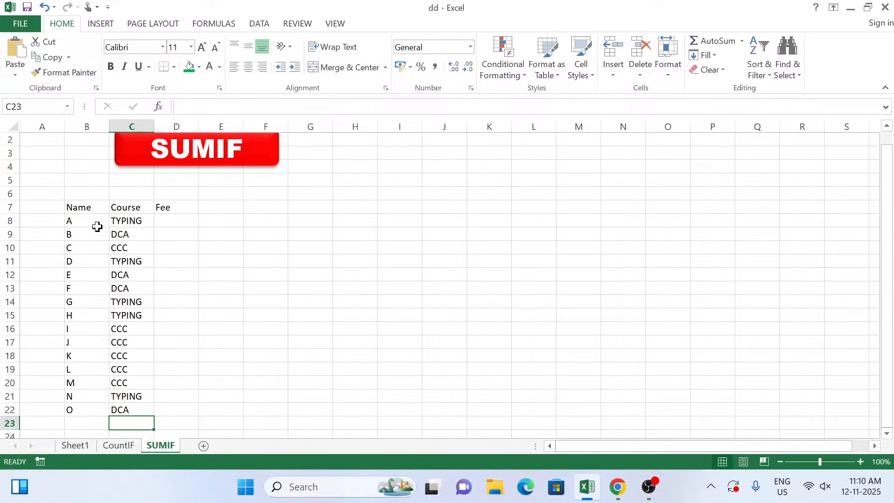
# Enter the fees 5000, 8000 and 4000 for A, B and C in cells D8 to D10
pyautogui.press('Up')
pyautogui.press('Up')
pyautogui.press('Up')
pyautogui.press('Up')
pyautogui.press('Up')
pyautogui.press('Up')
pyautogui.press('Up')
pyautogui.press('Up')
pyautogui.press('Up')
pyautogui.press('Up')
pyautogui.press('Up')
pyautogui.press('Up')
pyautogui.press('Up')
pyautogui.press('Up')
pyautogui.press('Up')
pyautogui.press('Up')
pyautogui.press('Right')
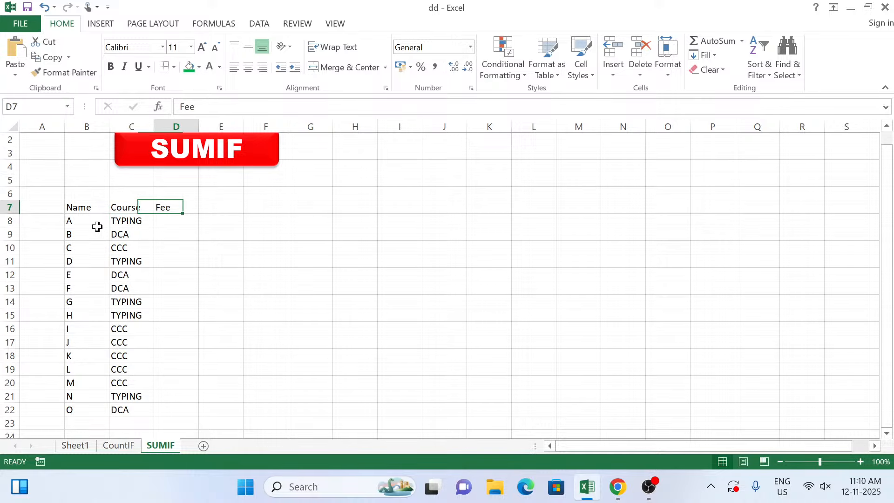
pyautogui.press('Down')
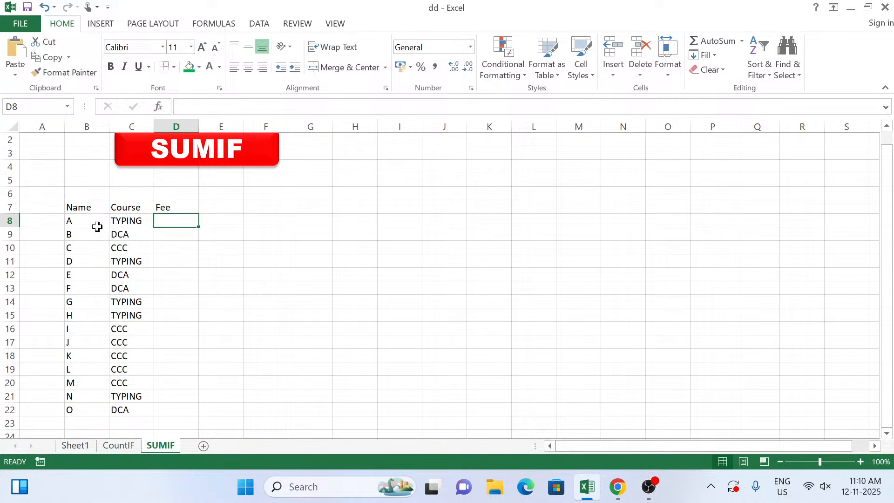
pyautogui.write('5000')
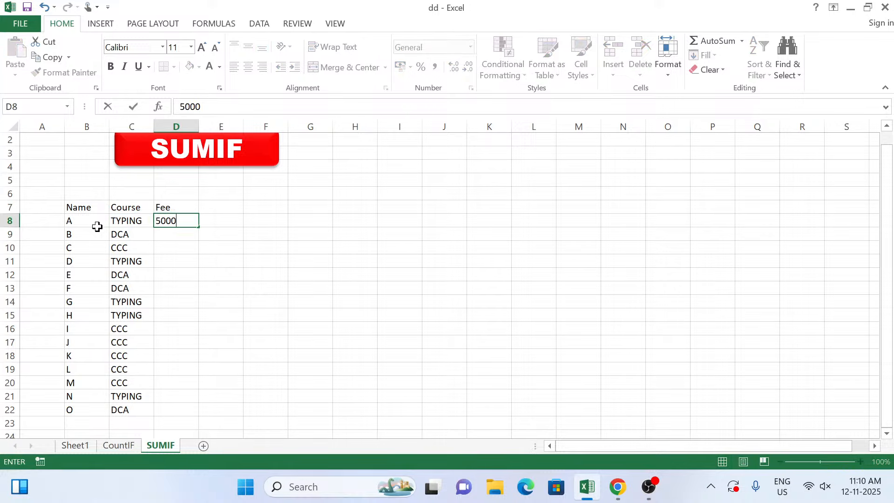
pyautogui.press('Return')
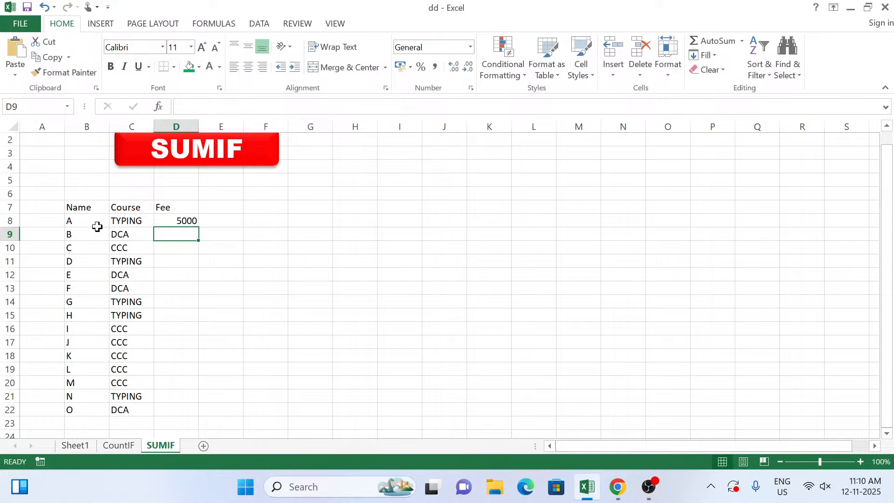
pyautogui.write('8000')
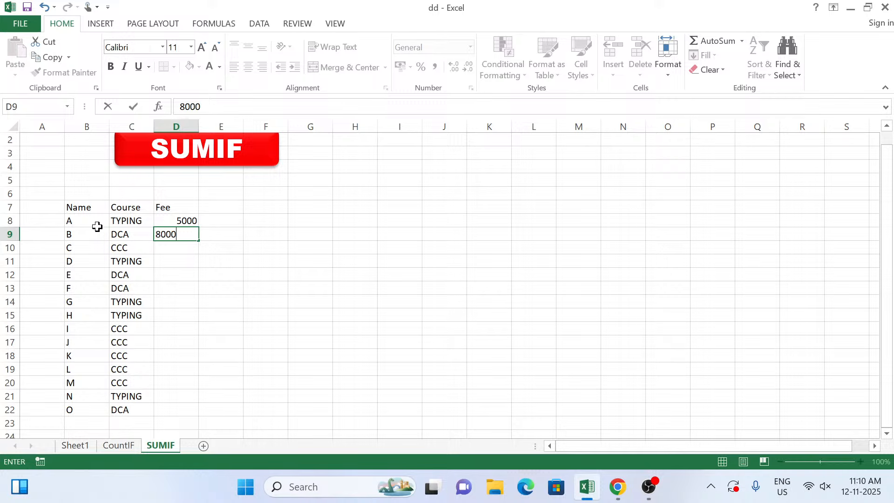
pyautogui.press('Return')
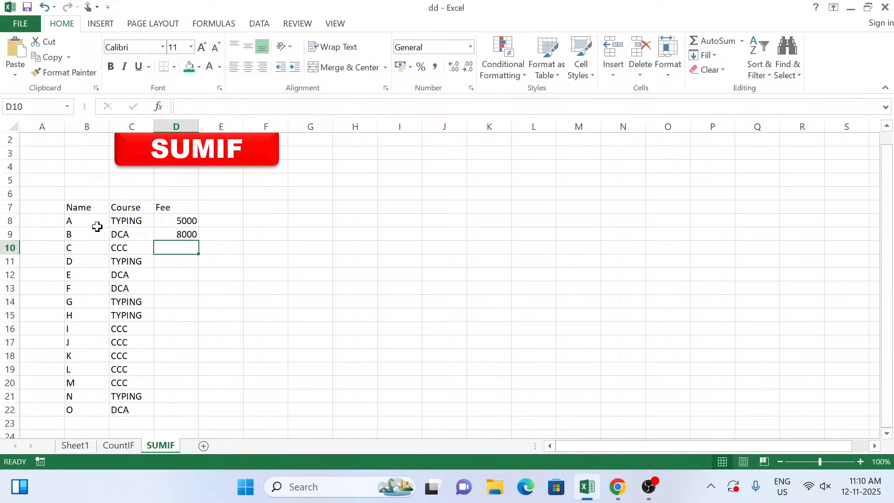
pyautogui.write('4000')
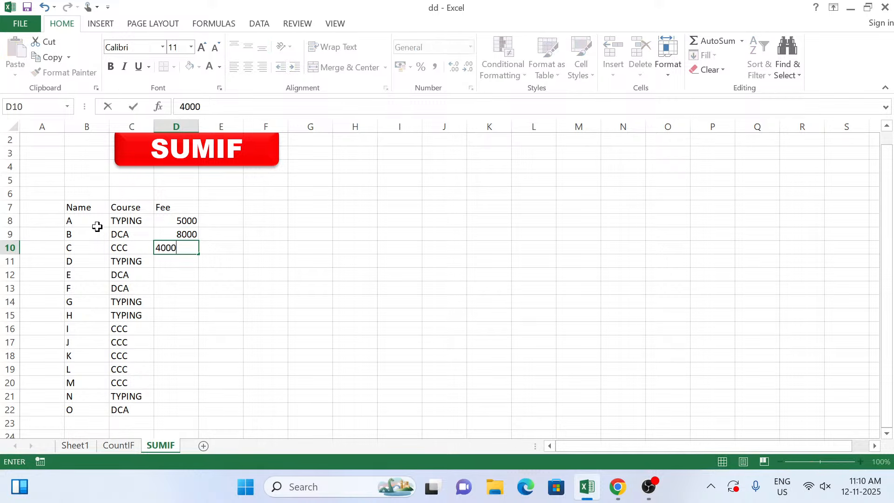
pyautogui.press('Return')
# Enter the fees 5000, 8000, 8000, 5000 and 5000 for D to H in cells D11 to D15
pyautogui.write('5000')
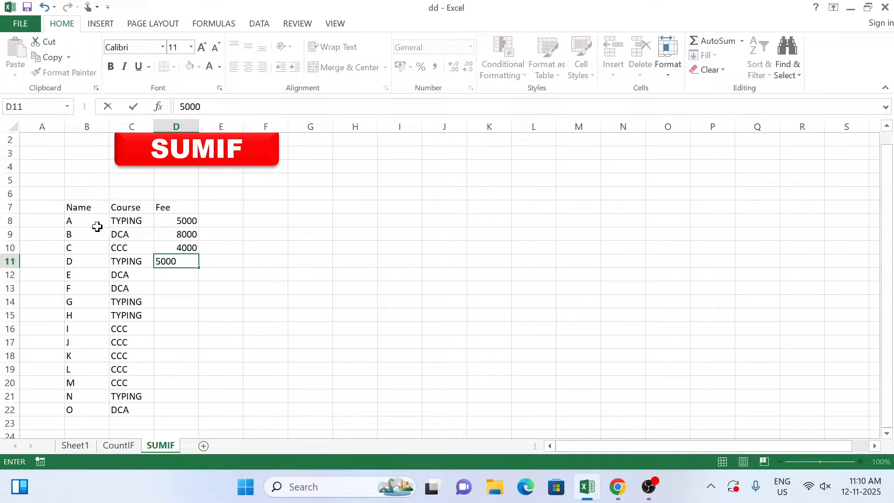
pyautogui.press('Return')
pyautogui.write('8000')
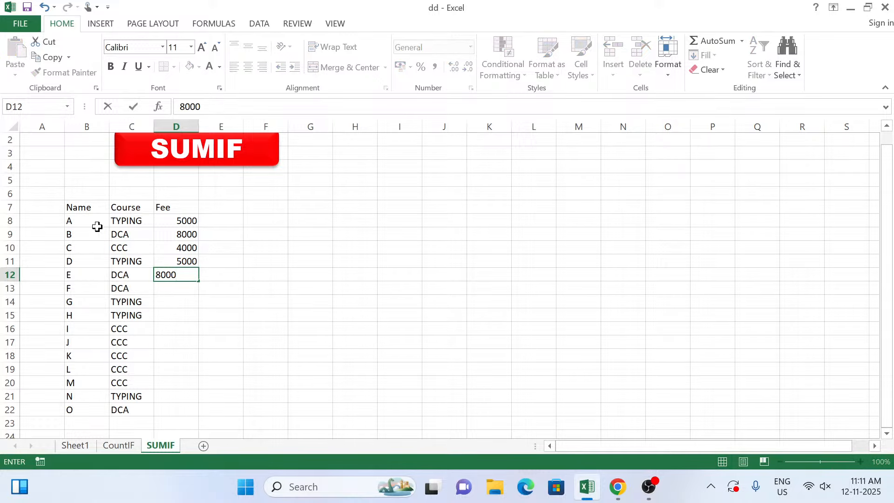
pyautogui.press('Return')
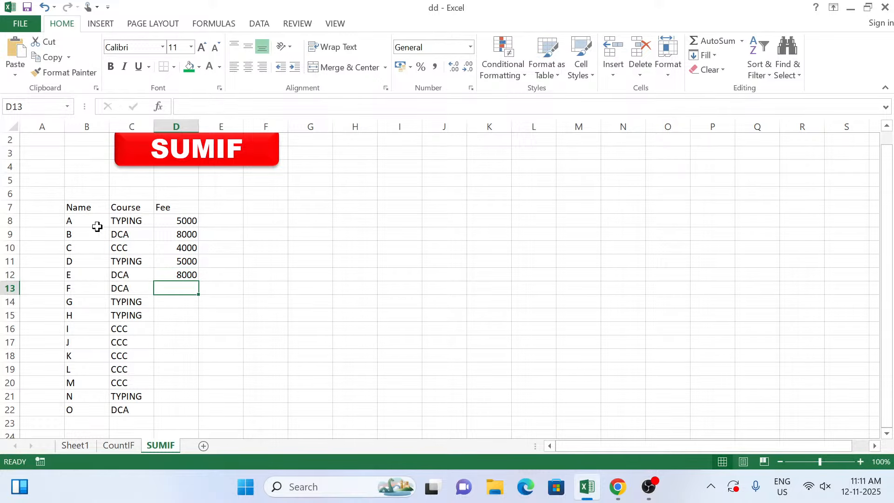
pyautogui.write('8000')
pyautogui.press('Return')
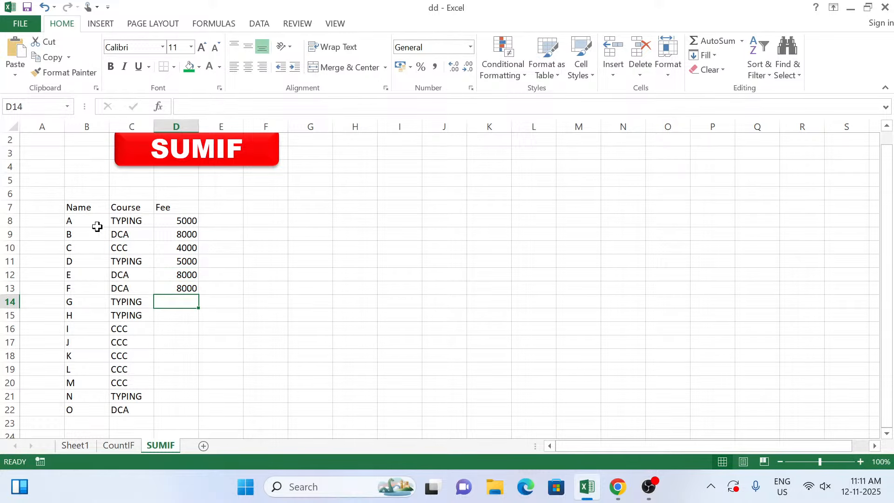
pyautogui.write('5000')
pyautogui.press('Return')
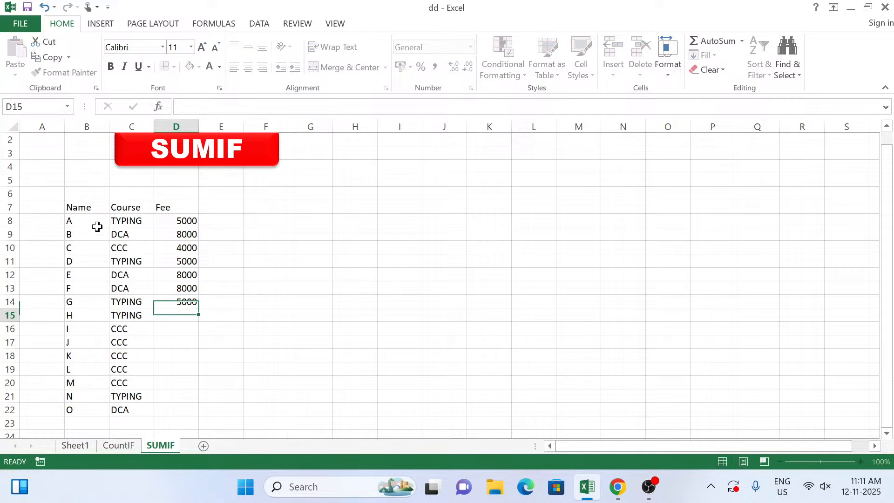
pyautogui.write('5000')
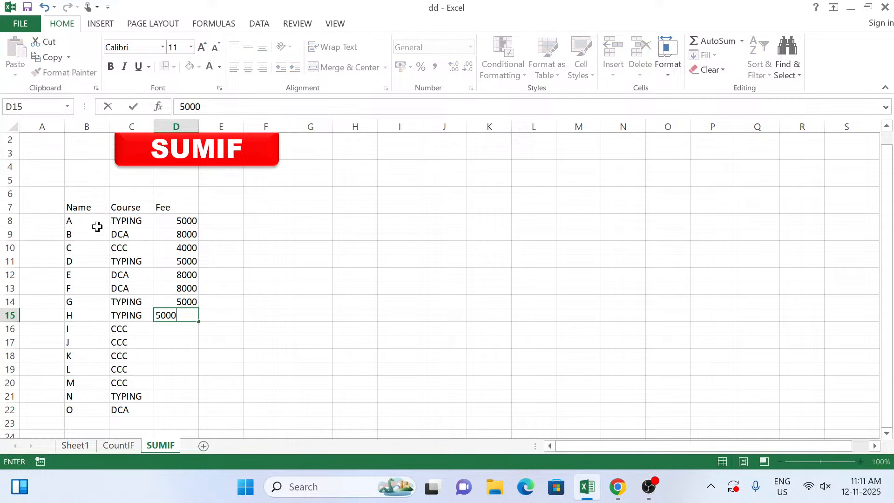
pyautogui.press('Return')
# Enter a fee of 4000 for each CCC student from I to M in cells D16 to D20
pyautogui.write('4000')
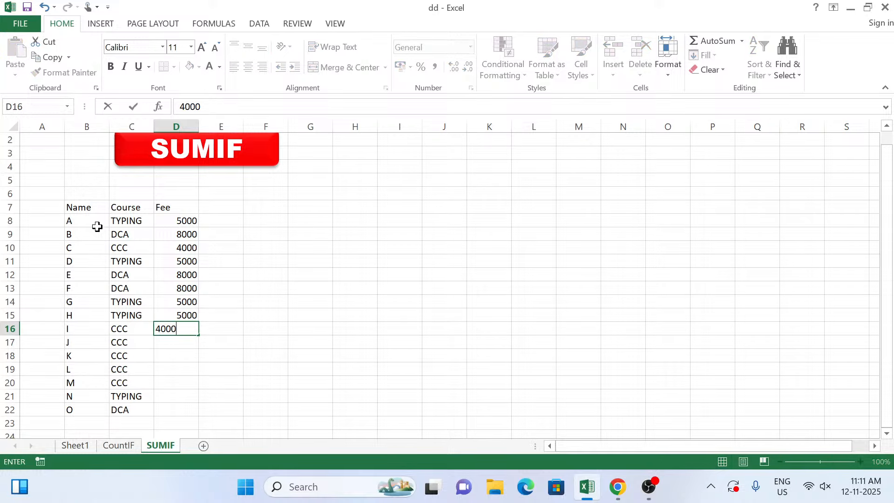
pyautogui.press('Return')
pyautogui.write('4000')
pyautogui.press('Return')
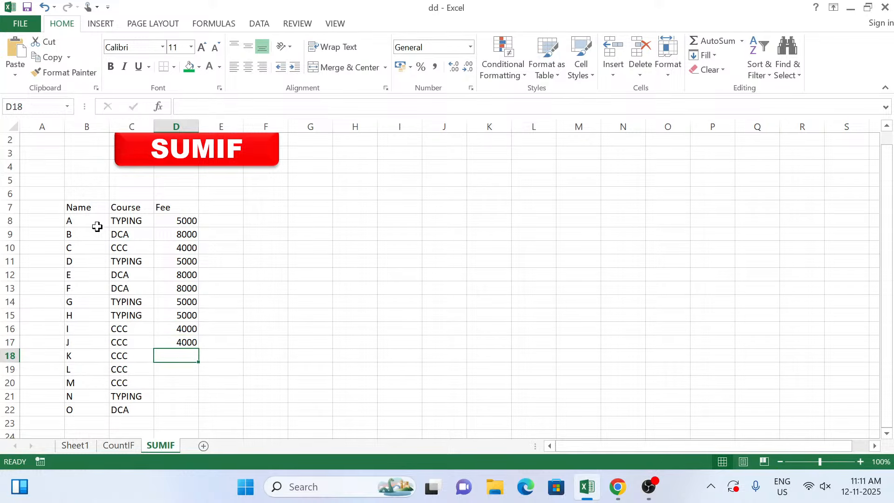
pyautogui.write('4000')
pyautogui.press('Return')
pyautogui.write('4000')
pyautogui.press('Return')
pyautogui.write('4000')
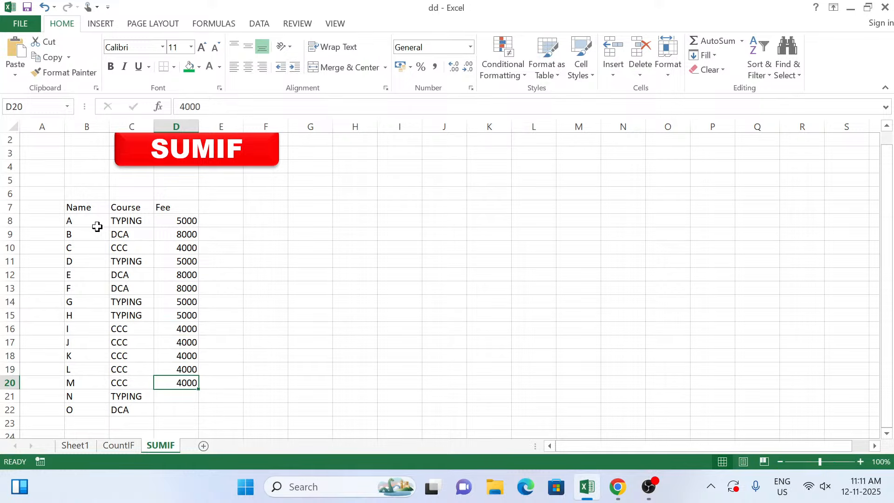
pyautogui.press('Return')
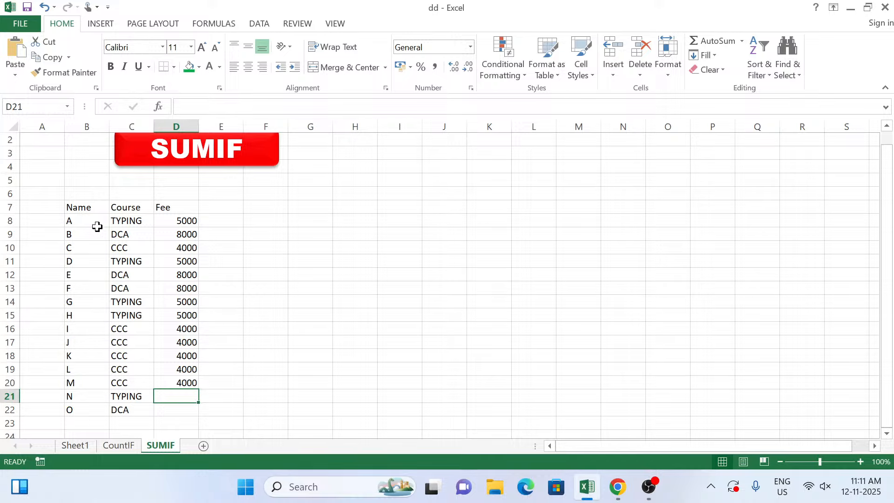
# Complete the Fee column with 5000 for N in D21 and 8000 for O in D22
pyautogui.write('5000')
pyautogui.press('Return')
pyautogui.write('8')
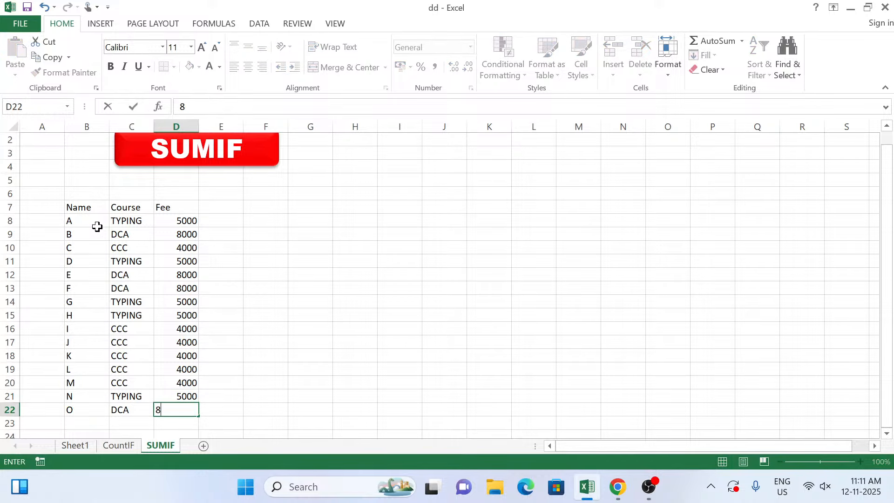
pyautogui.write('000')
pyautogui.press('Right')
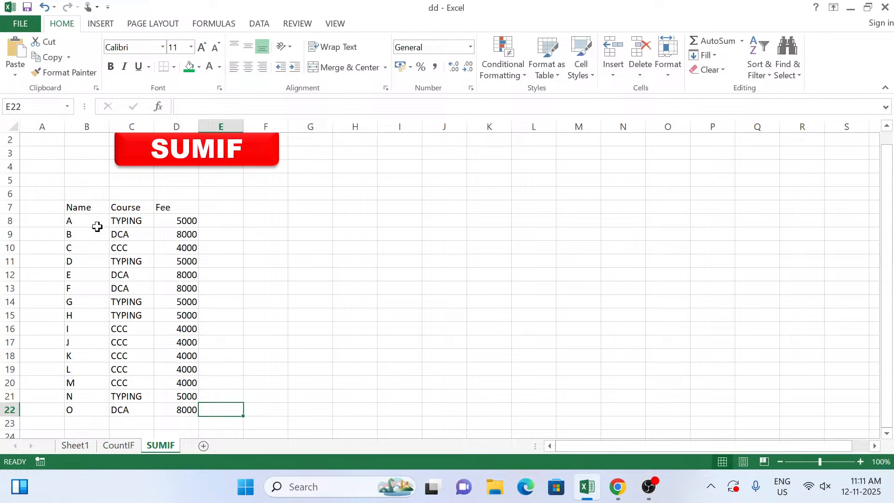
# Start a summary table with the heading COURSE in cell H11, correcting the misspelled first entry
pyautogui.press('Up')
pyautogui.press('Up')
pyautogui.press('Up')
pyautogui.press('Up')
pyautogui.press('Up')
pyautogui.press('Up')
pyautogui.press('Up')
pyautogui.press('Up')
pyautogui.press('Up')
pyautogui.press('Up')
pyautogui.press('Up')
pyautogui.press('Up')
pyautogui.press('Right')
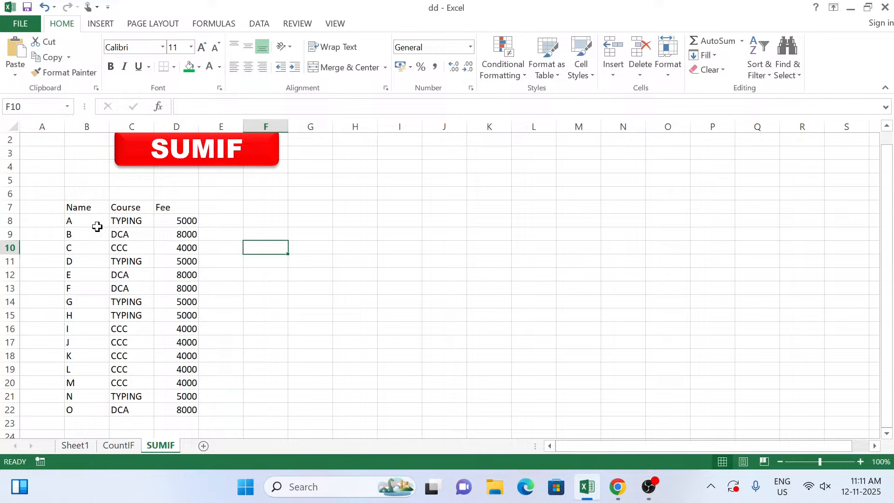
pyautogui.press('Right')
pyautogui.press('Right')
pyautogui.press('Down')
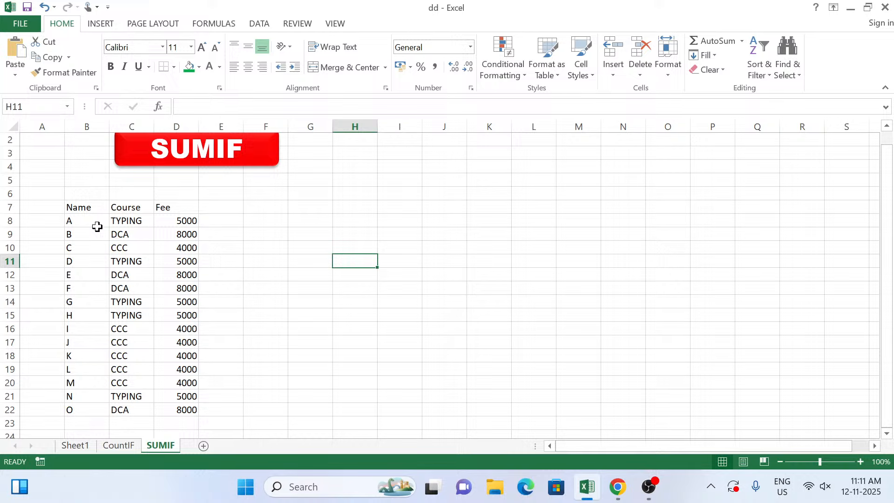
pyautogui.write('cOURCE')
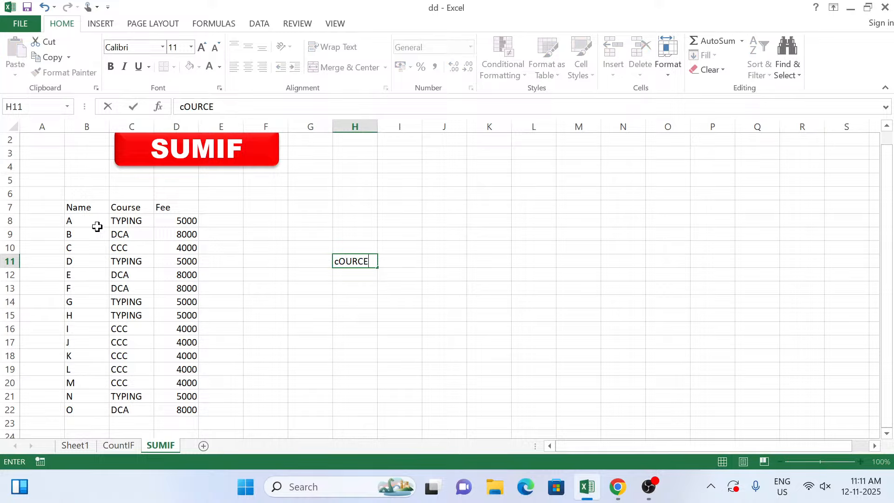
pyautogui.press('BackSpace')
pyautogui.press('BackSpace')
pyautogui.press('BackSpace')
pyautogui.press('BackSpace')
pyautogui.press('BackSpace')
pyautogui.press('BackSpace')
pyautogui.write('COURSE')
pyautogui.press('Tab')
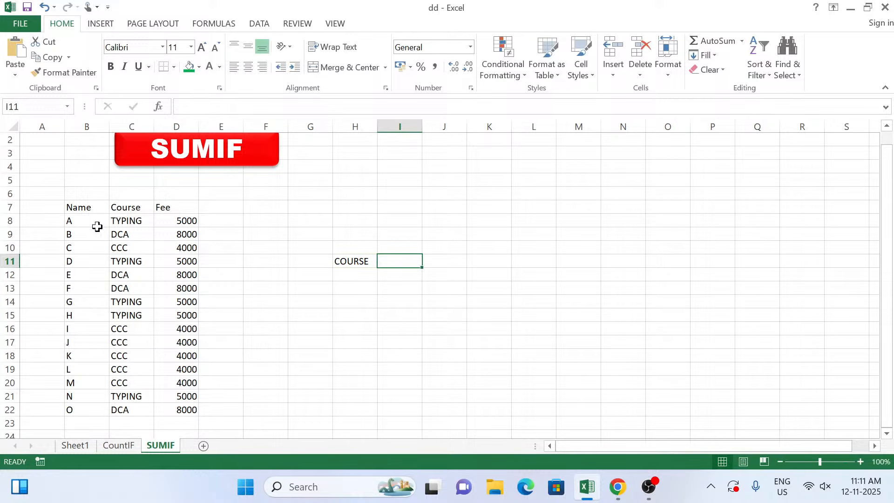
# Add the heading INCOME in cell I11, replacing the FEE text entered first
pyautogui.write('FEE')
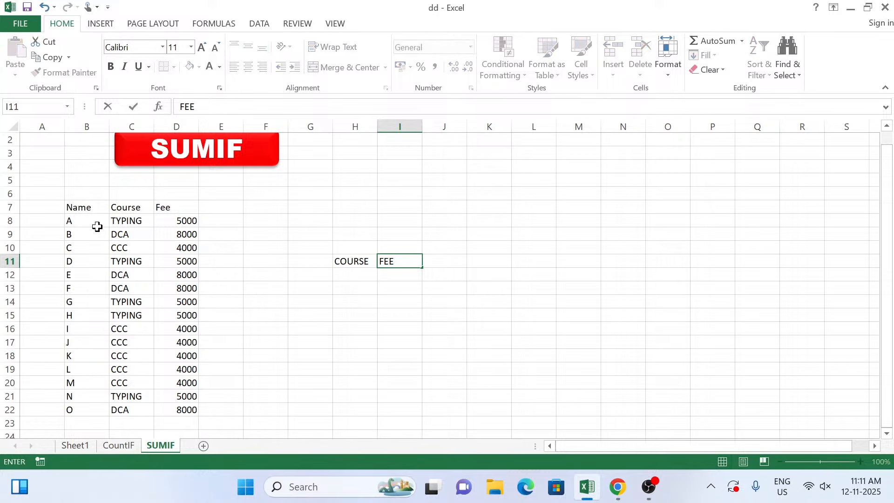
pyautogui.press('BackSpace')
pyautogui.press('BackSpace')
pyautogui.press('BackSpace')
pyautogui.write('INCOME')
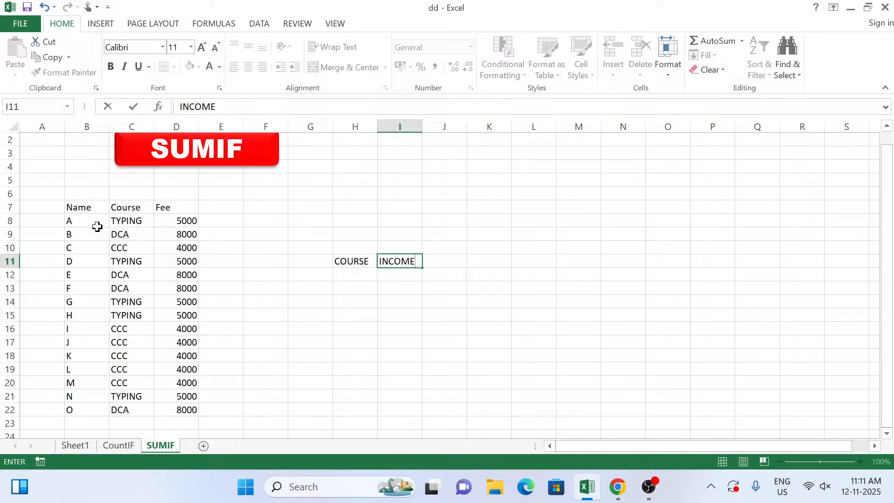
pyautogui.press('Return')
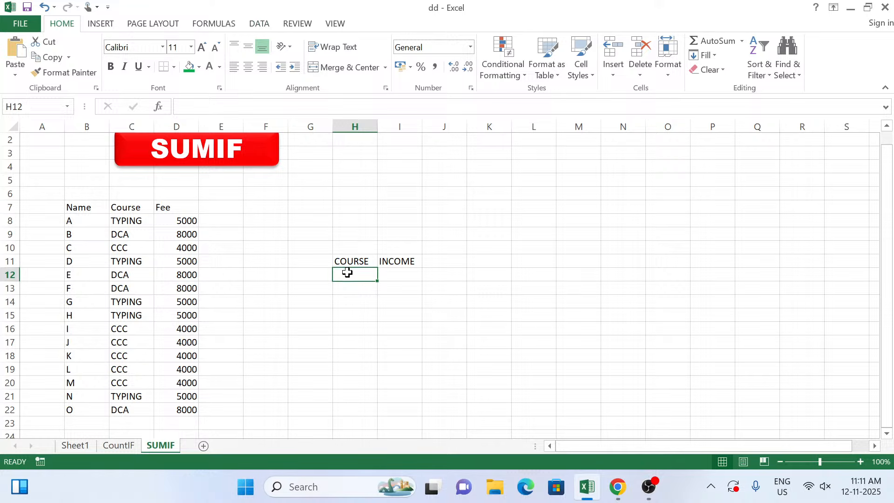
# List the course names TPYIPING, DCA and CCC under the COURSE heading in cells H12 to H14
pyautogui.write('T')
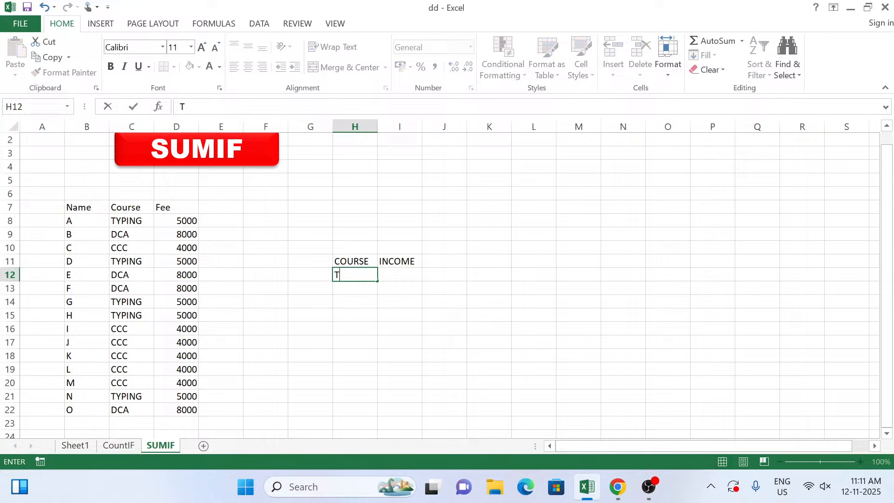
pyautogui.write('PIN')
pyautogui.press('BackSpace')
pyautogui.press('BackSpace')
pyautogui.write('YIPING')
pyautogui.press('Return')
pyautogui.write('DCA')
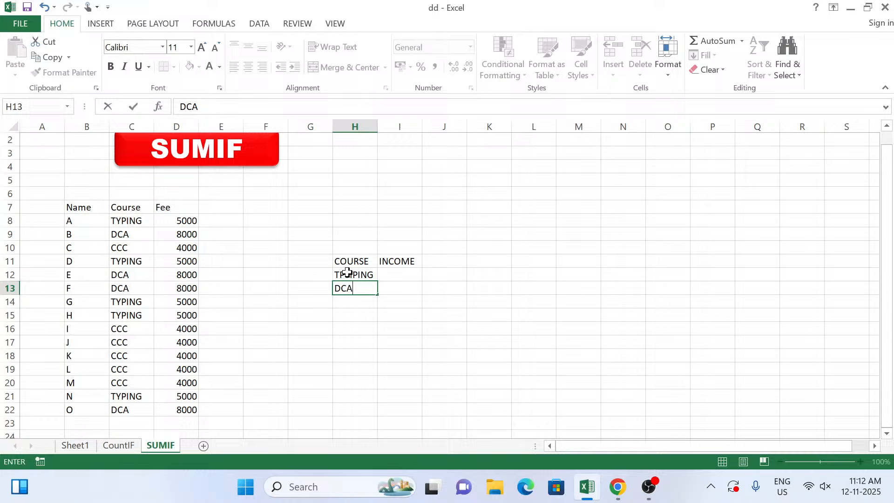
pyautogui.press('Return')
pyautogui.write('CCC')
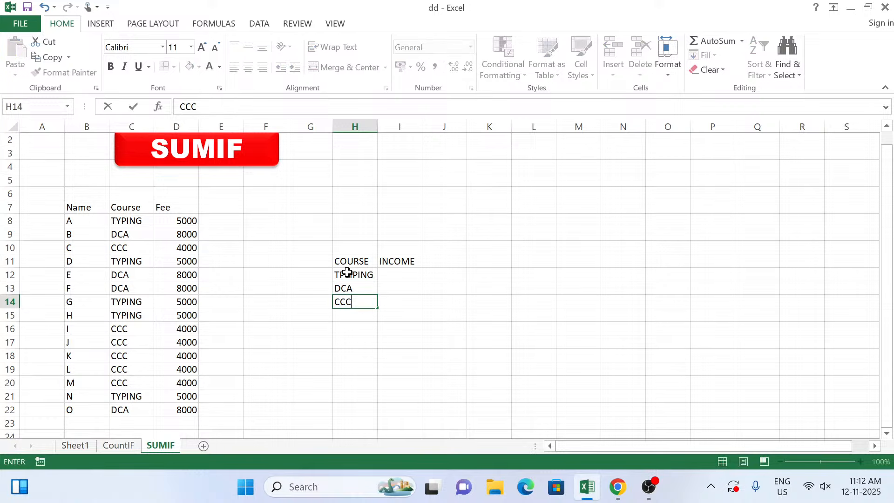
pyautogui.press('Tab')
# Start a SUMIF formula in I12 with the Course cells C8:C22 as the range
pyautogui.press('Up')
pyautogui.press('Up')
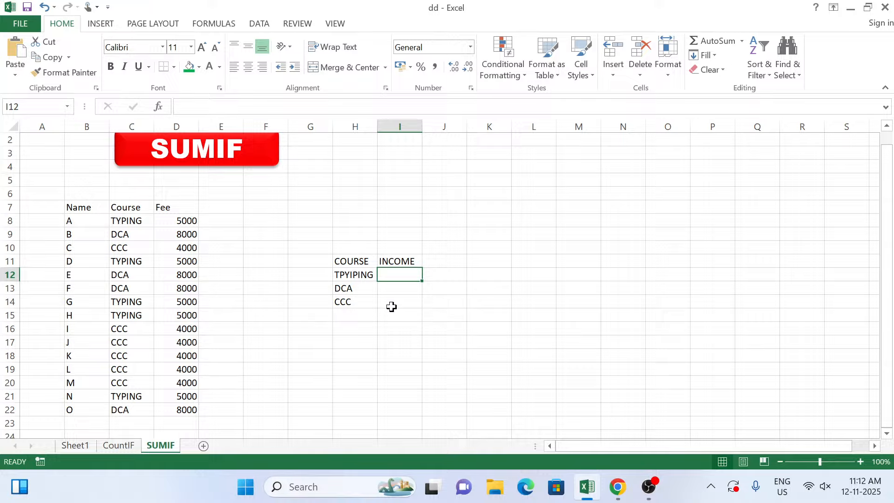
pyautogui.write('=')
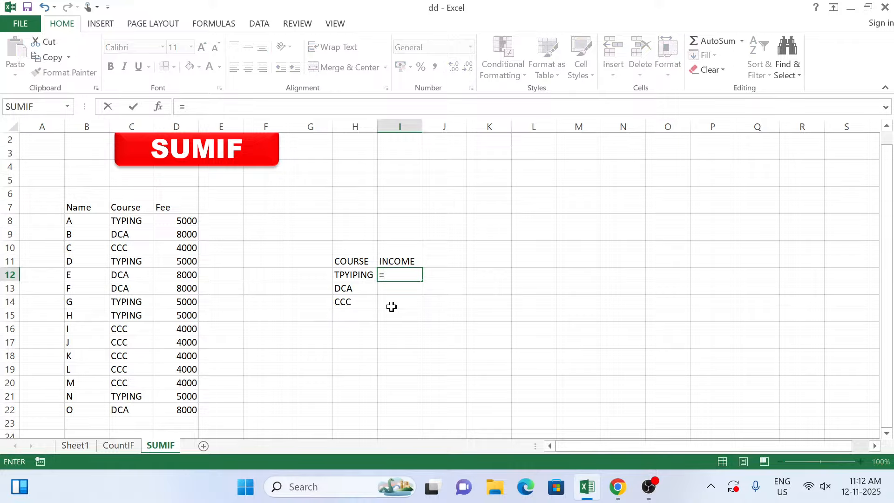
pyautogui.write('SU')
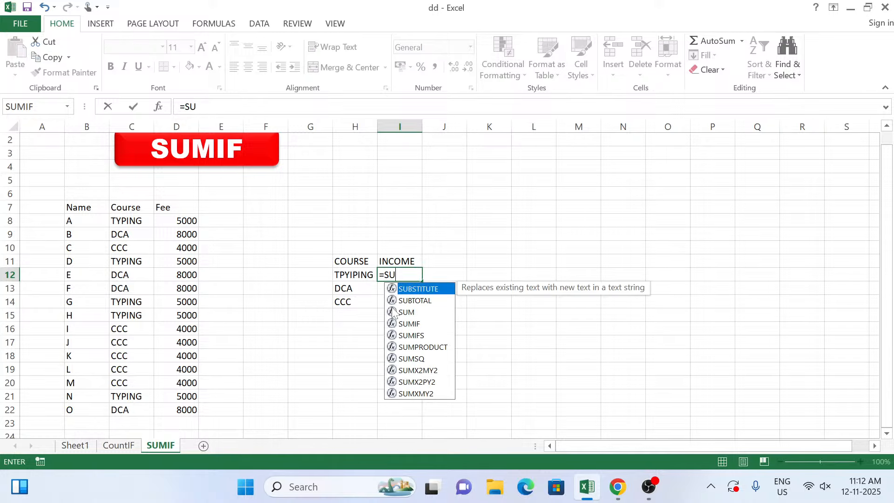
pyautogui.write('MIF')
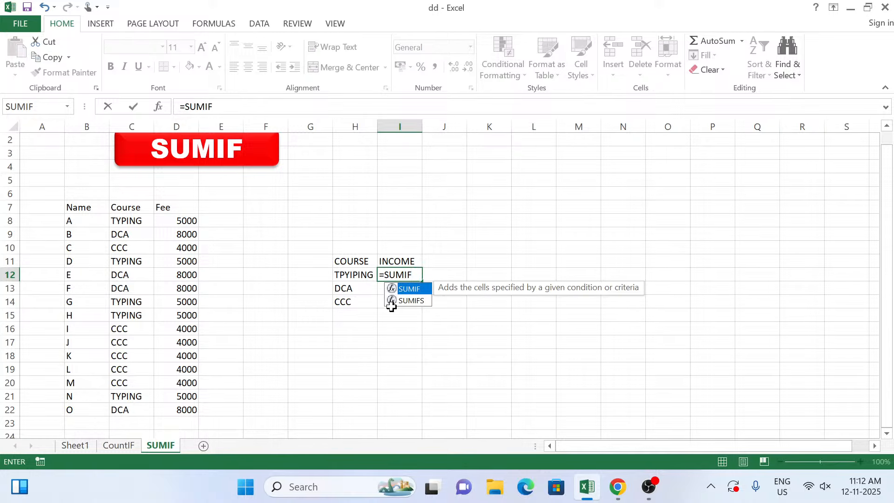
pyautogui.write('(')
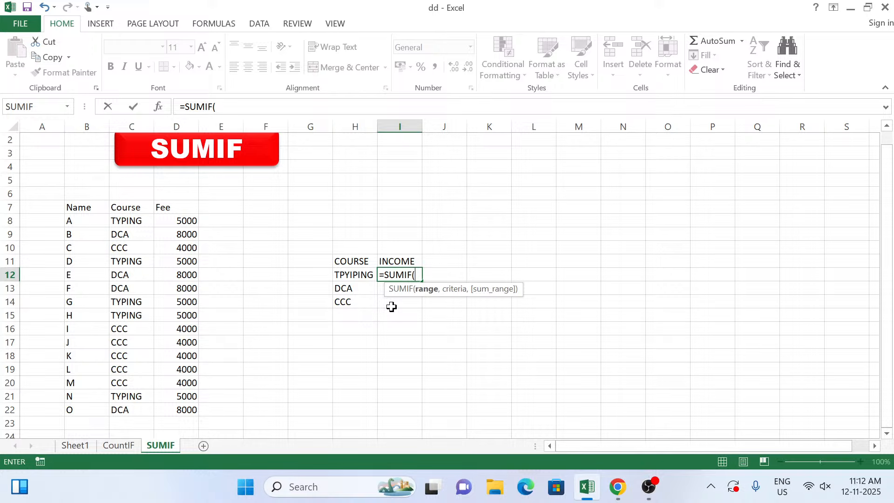
pyautogui.moveTo(121, 221); pyautogui.dragTo(124, 416)
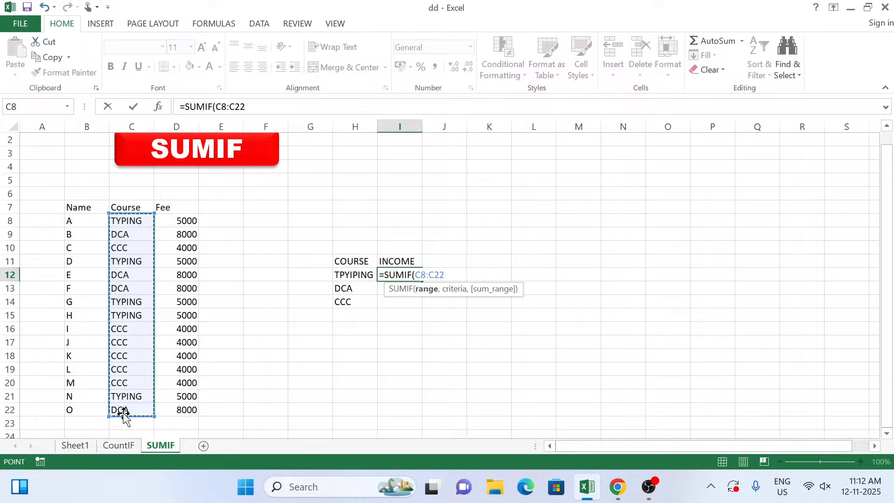
pyautogui.write(',')
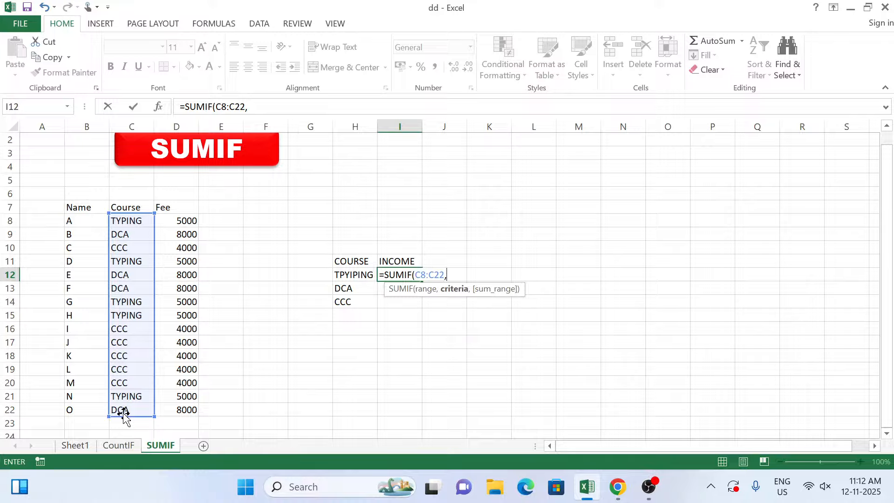
pyautogui.write('"')
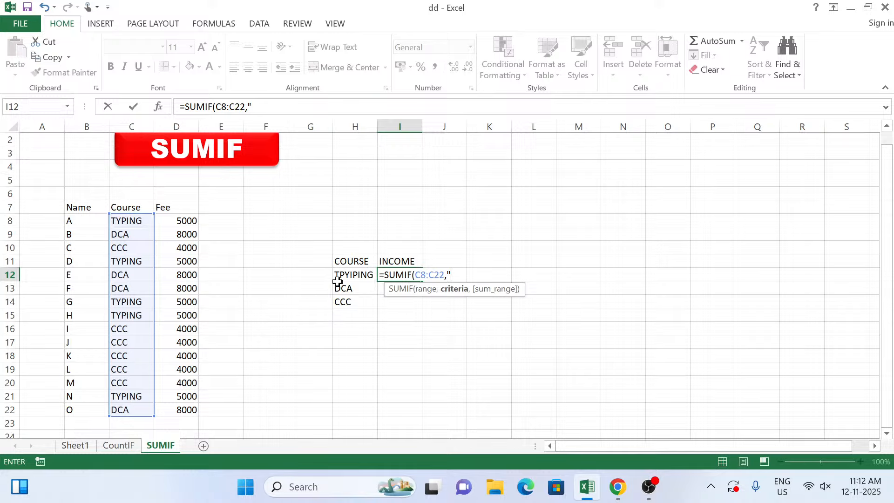
pyautogui.press('Return')
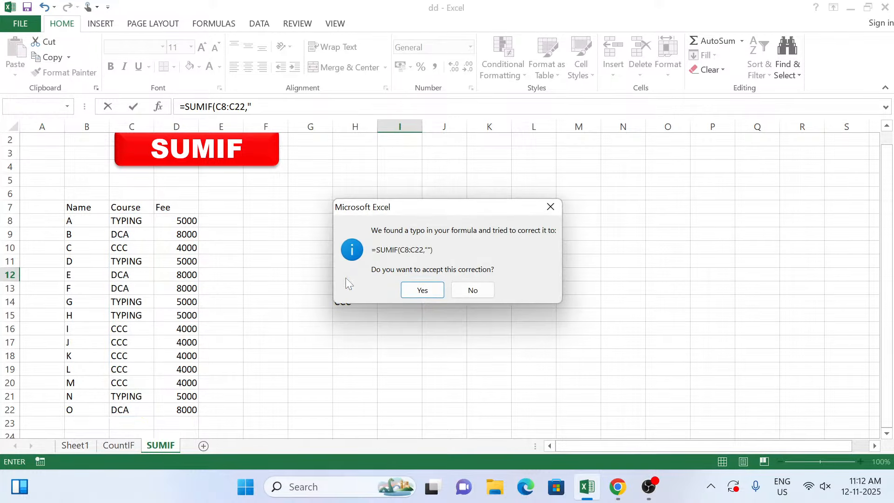
pyautogui.click(458, 291)
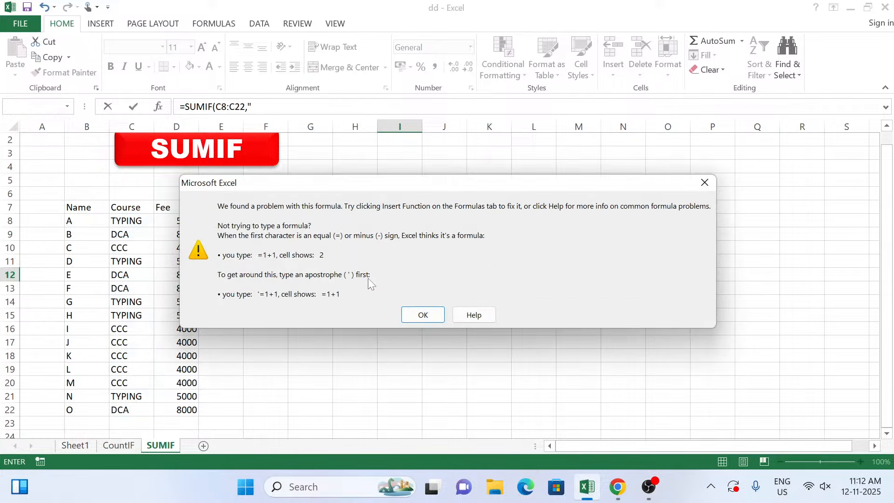
pyautogui.click(426, 315)
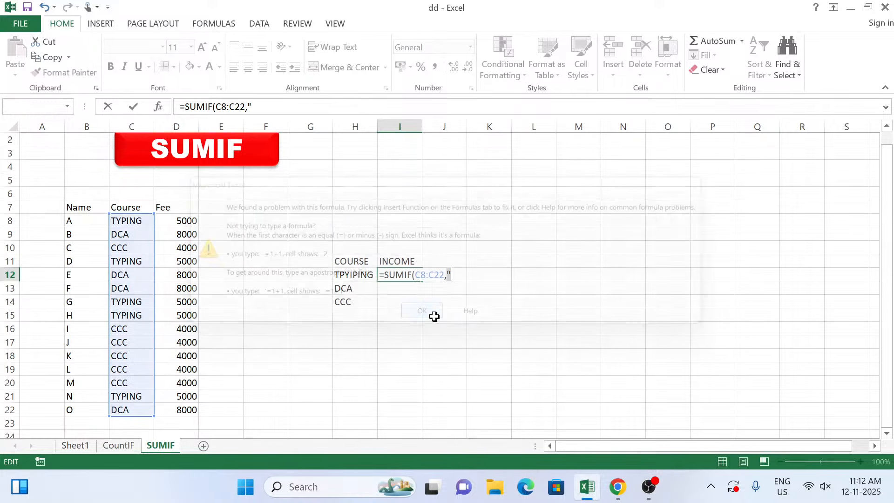
# Complete the SUMIF formula in I12 with H12 as the criteria and D8:D22 as the sum range
pyautogui.click(352, 277)
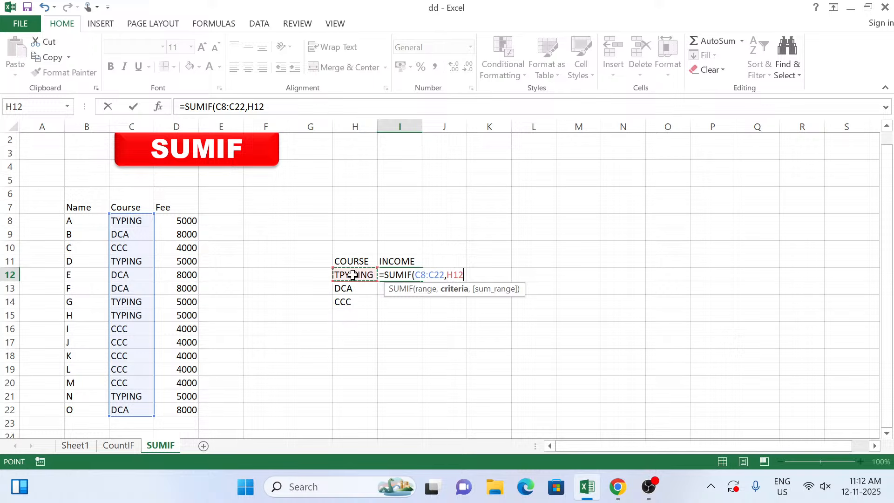
pyautogui.write(',')
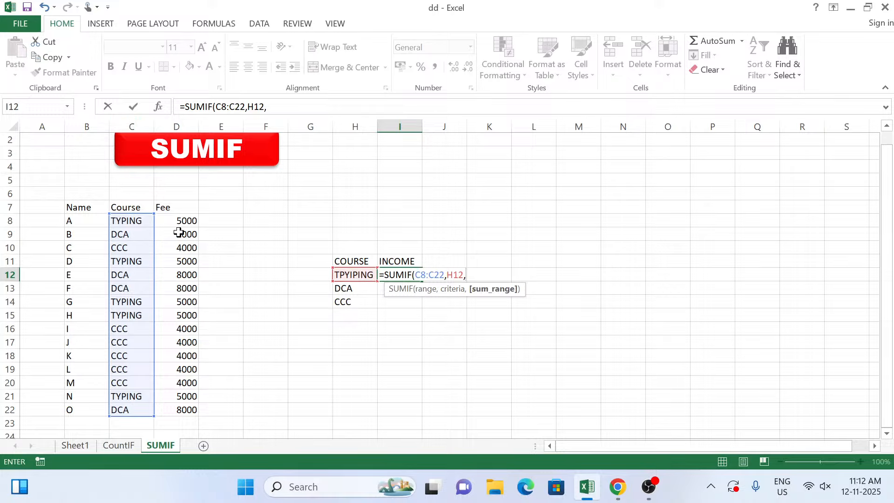
pyautogui.moveTo(184, 223); pyautogui.dragTo(175, 410)
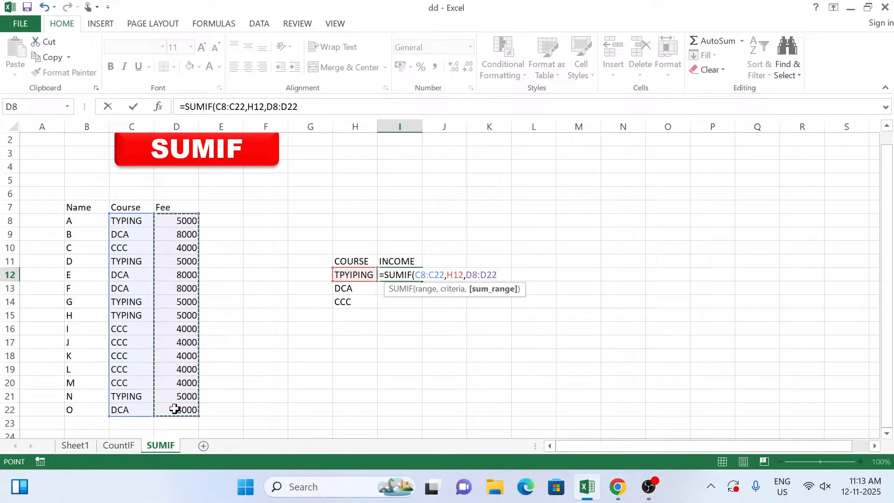
pyautogui.write(')')
pyautogui.press('Return')
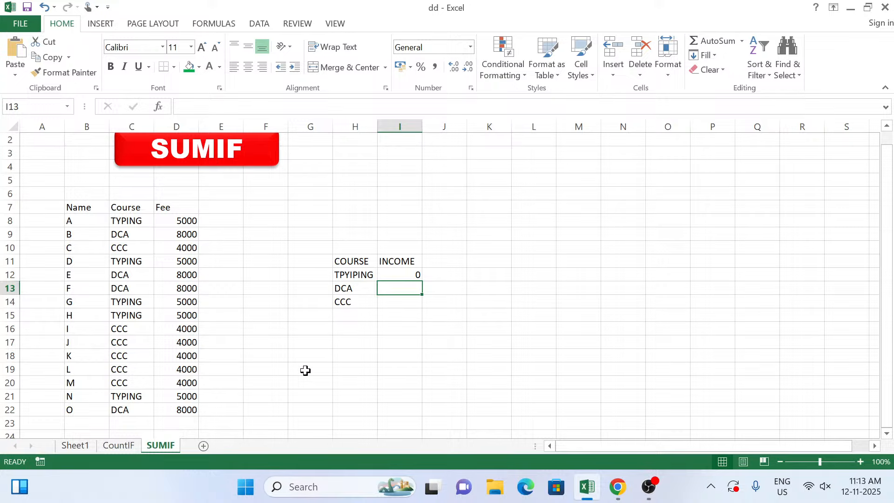
# Replace the criteria H12 in the I12 SUMIF formula with cell C8
pyautogui.click(395, 276)
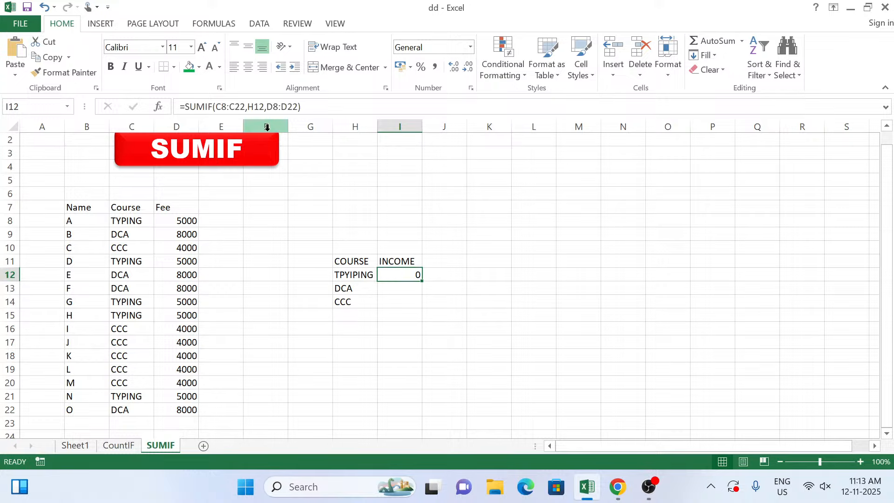
pyautogui.click(255, 107)
pyautogui.moveTo(258, 107)
pyautogui.mouseDown()
pyautogui.moveTo(301, 107)
pyautogui.moveTo(264, 107)
pyautogui.mouseUp()
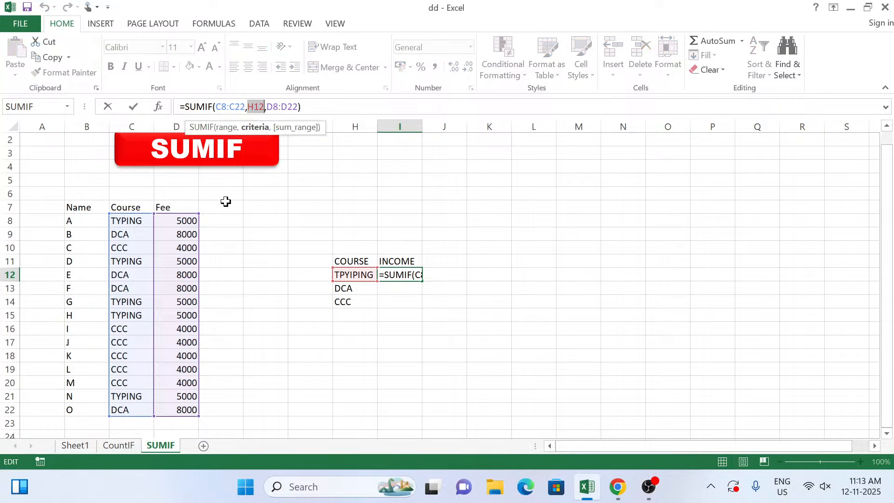
pyautogui.click(133, 221)
pyautogui.press('Return')
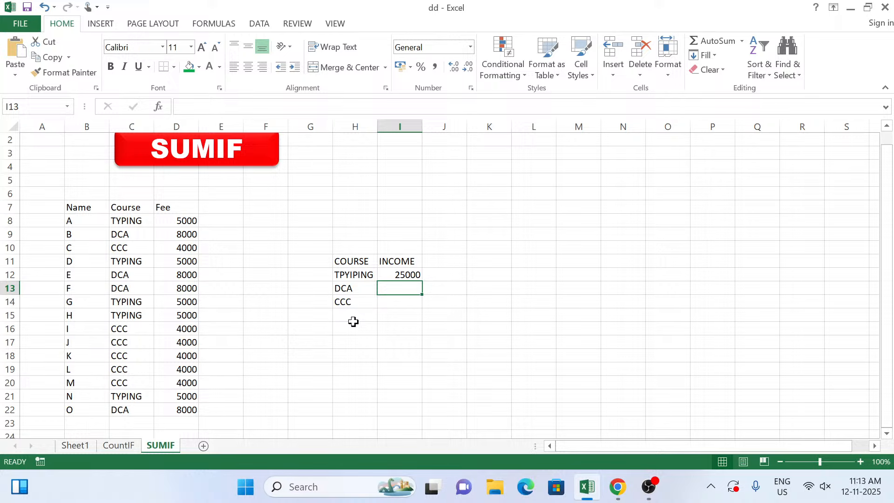
# Calculate the DCA income in I13 with =SUMIF(C8:C22,C9,D8:D22)
pyautogui.write('=')
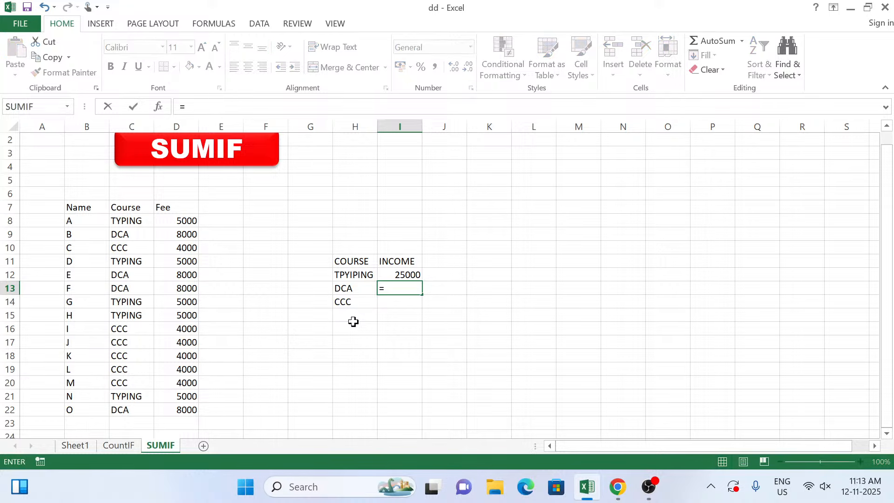
pyautogui.write('SUMIF')
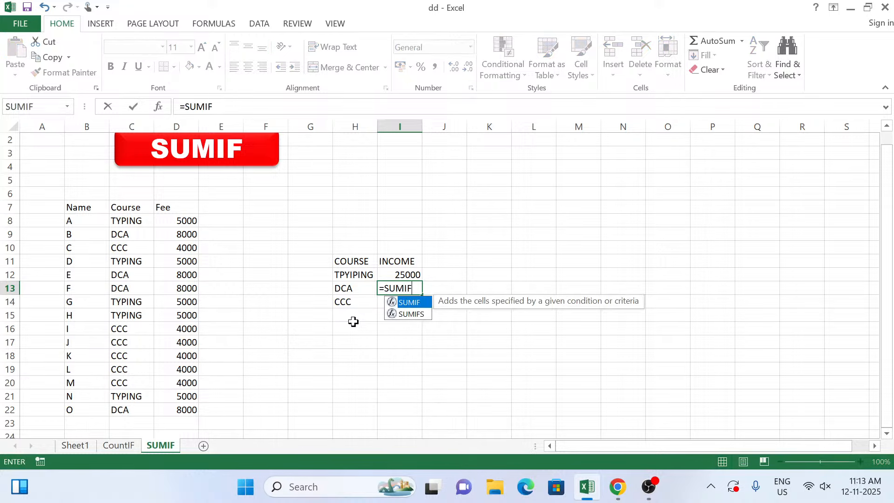
pyautogui.write('(')
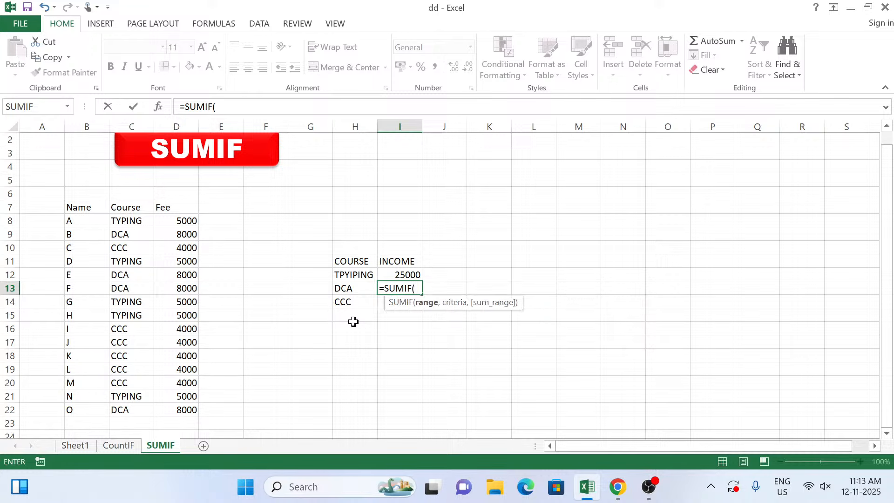
pyautogui.moveTo(129, 221); pyautogui.dragTo(125, 410)
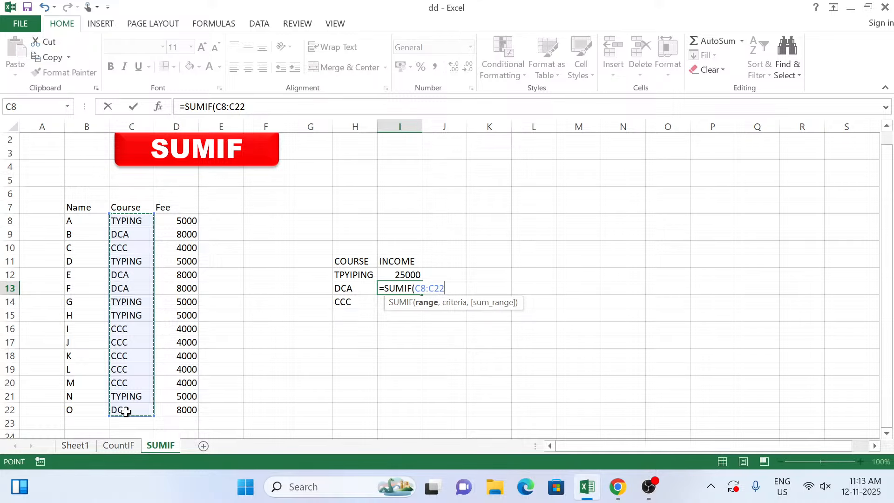
pyautogui.write(',')
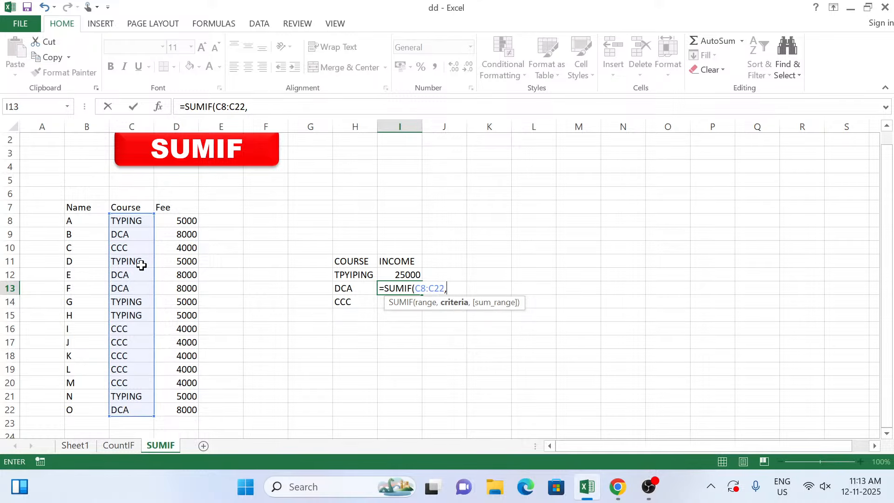
pyautogui.click(124, 234)
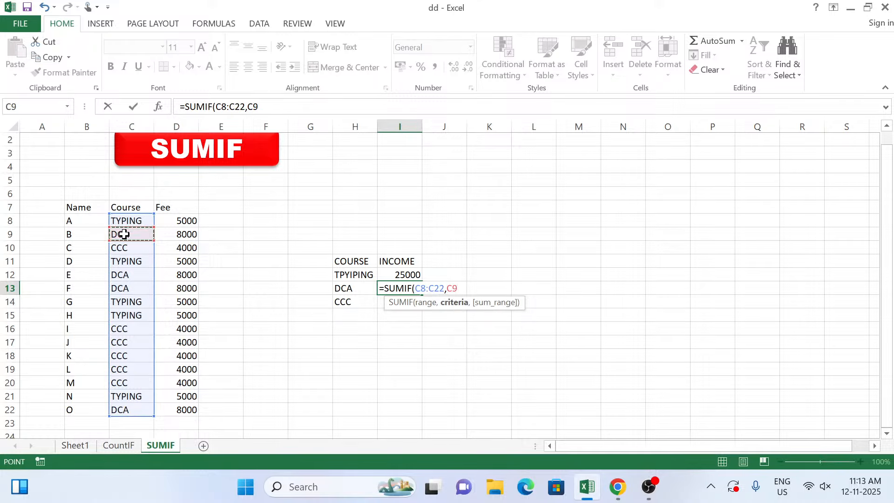
pyautogui.write(',')
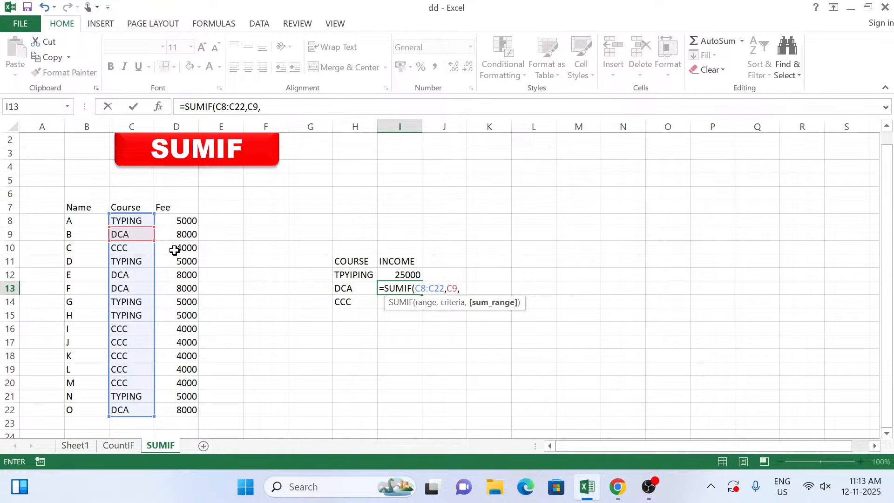
pyautogui.moveTo(176, 222); pyautogui.dragTo(174, 415)
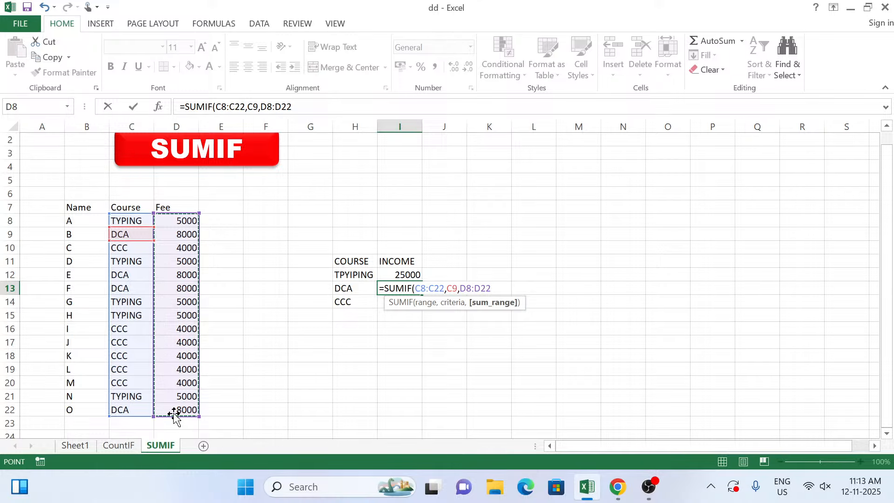
pyautogui.press('Return')
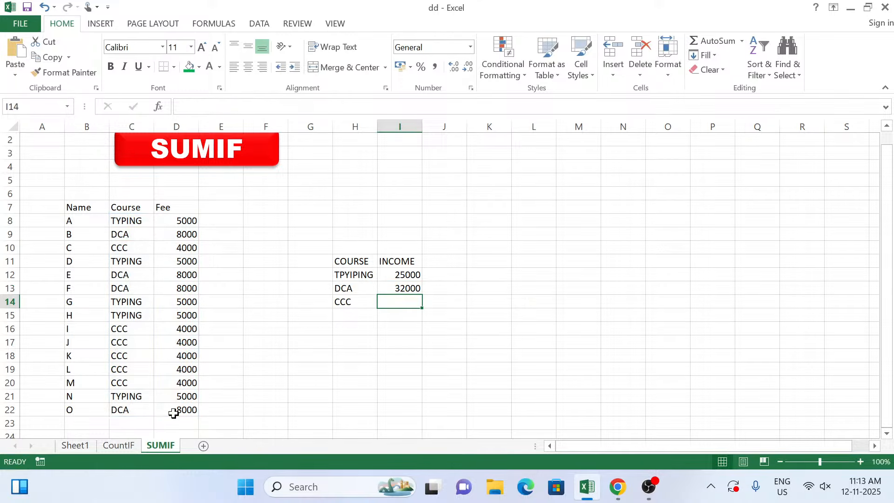
# Calculate the CCC income in I14 with =SUMIF(C8:C22,C10,D8:D22)
pyautogui.write('=')
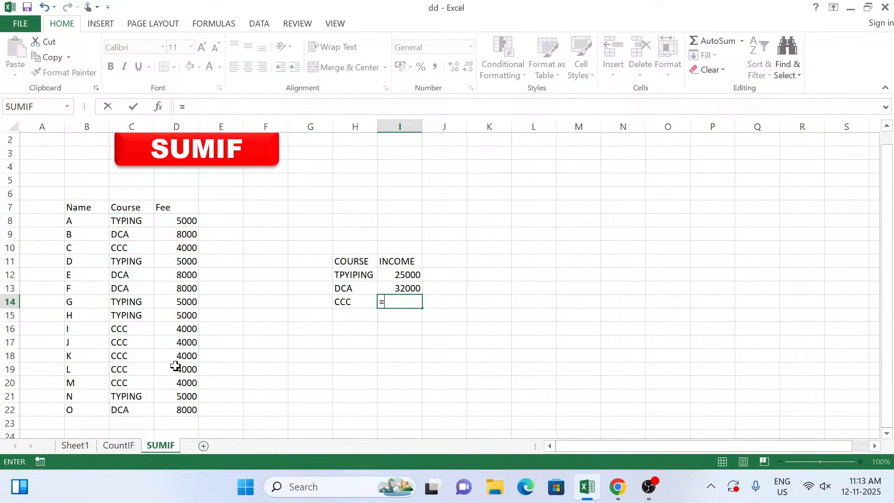
pyautogui.write('SU')
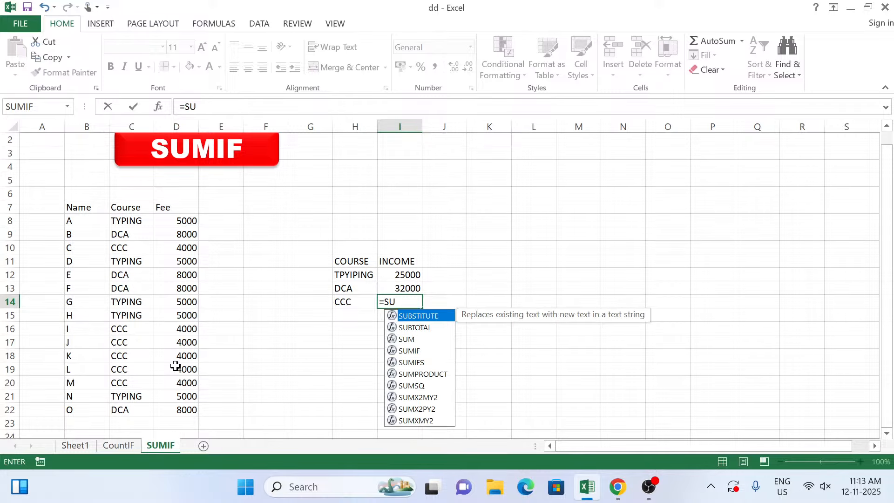
pyautogui.write('MIF')
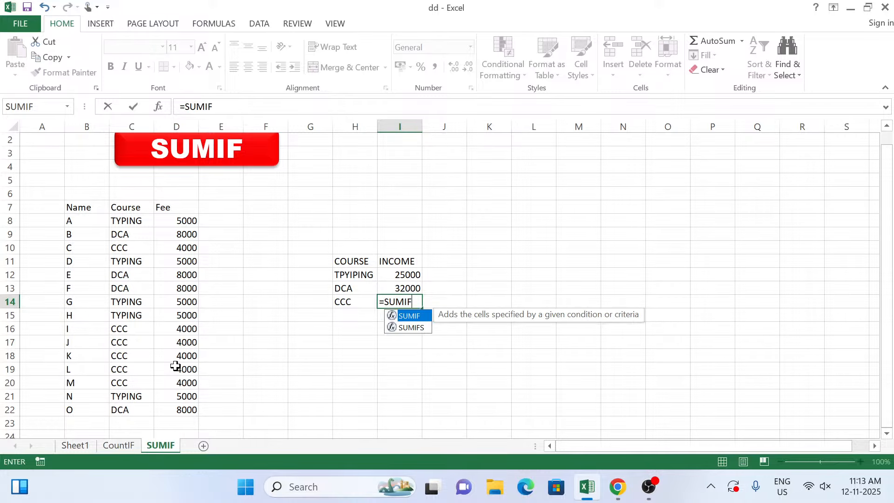
pyautogui.write('(')
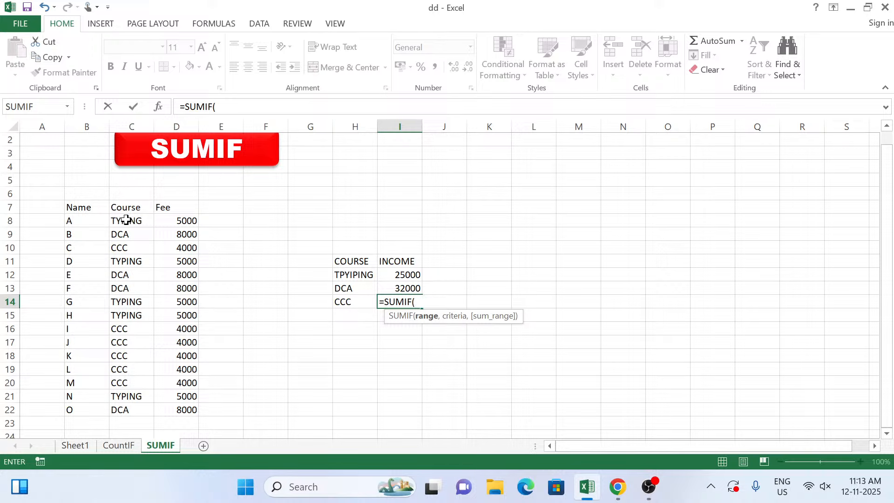
pyautogui.moveTo(129, 222); pyautogui.dragTo(125, 409)
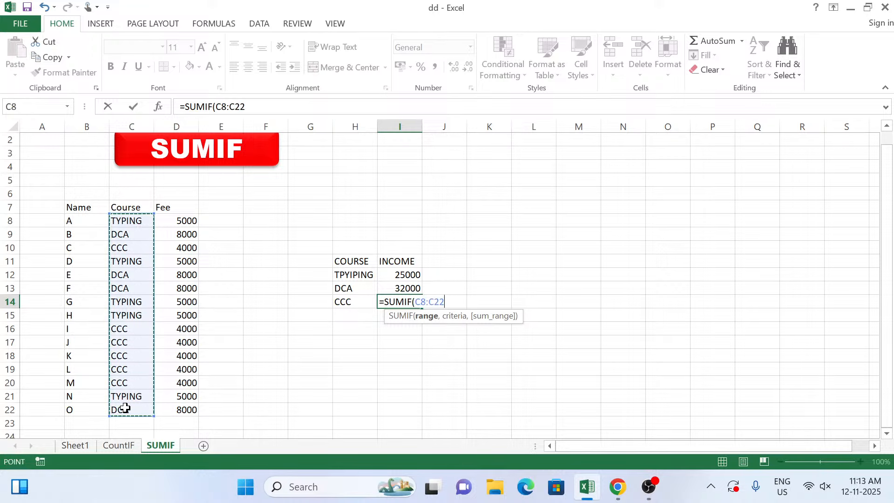
pyautogui.write(',')
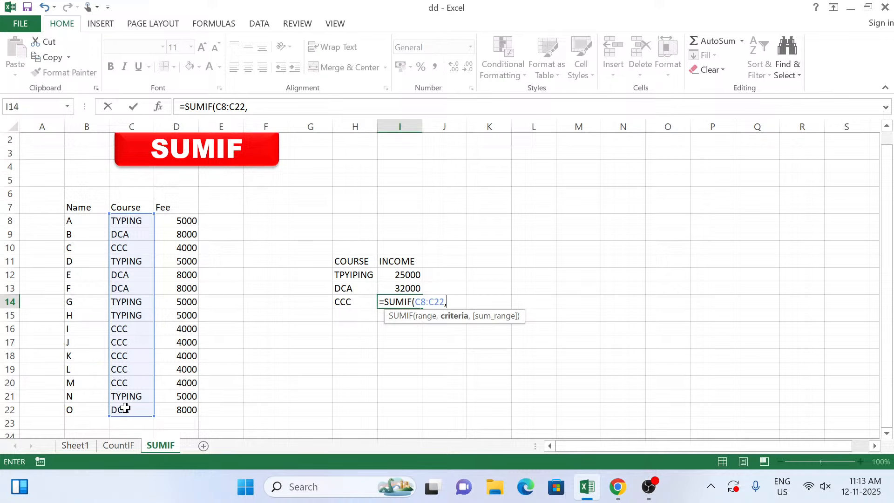
pyautogui.click(126, 247)
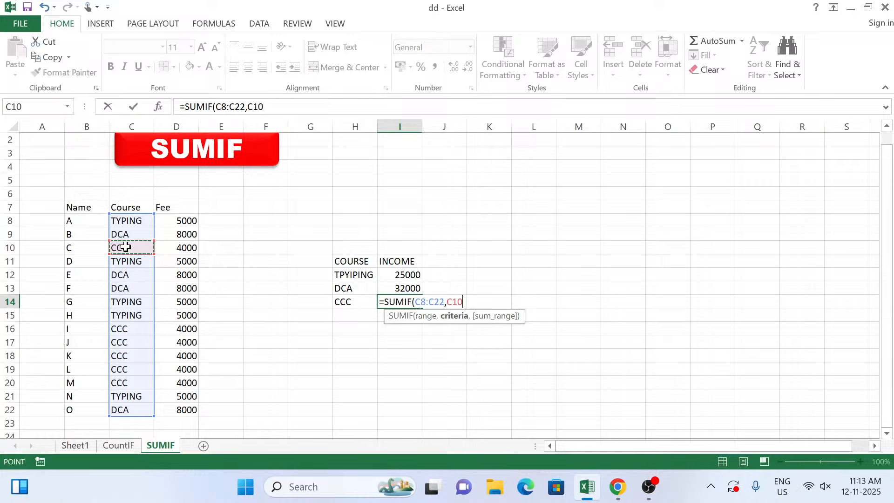
pyautogui.write(',')
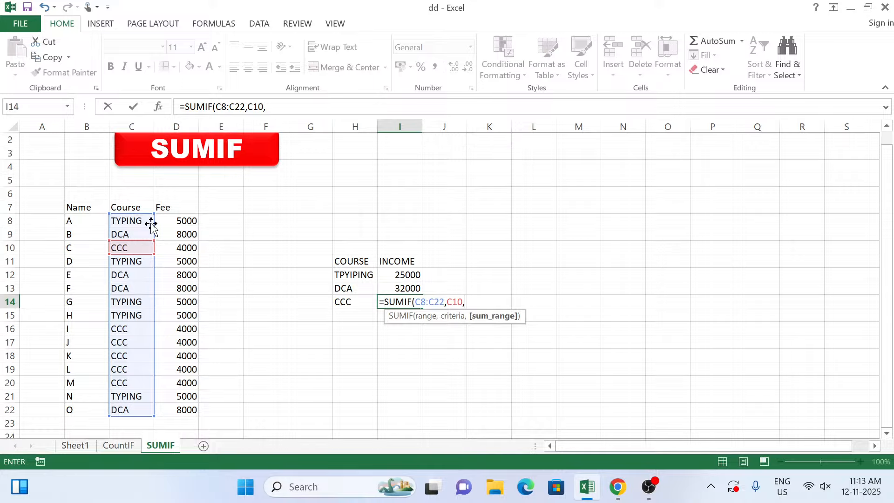
pyautogui.moveTo(177, 222); pyautogui.dragTo(183, 411)
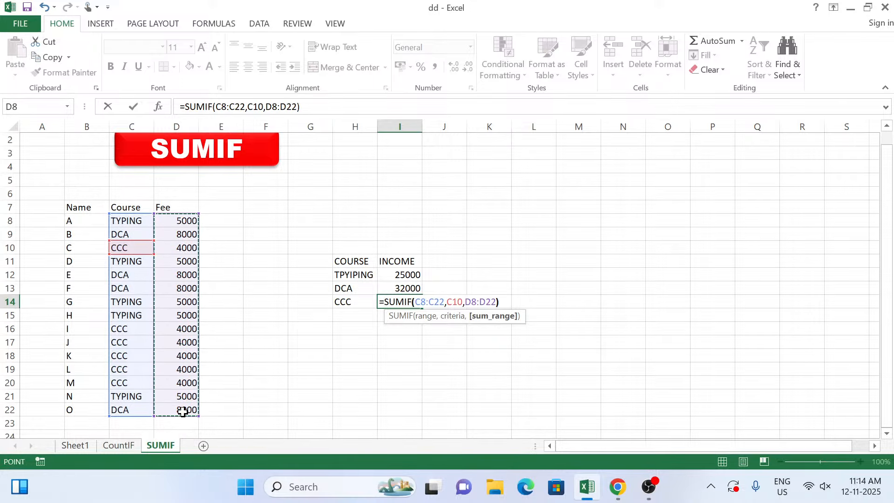
pyautogui.write(')')
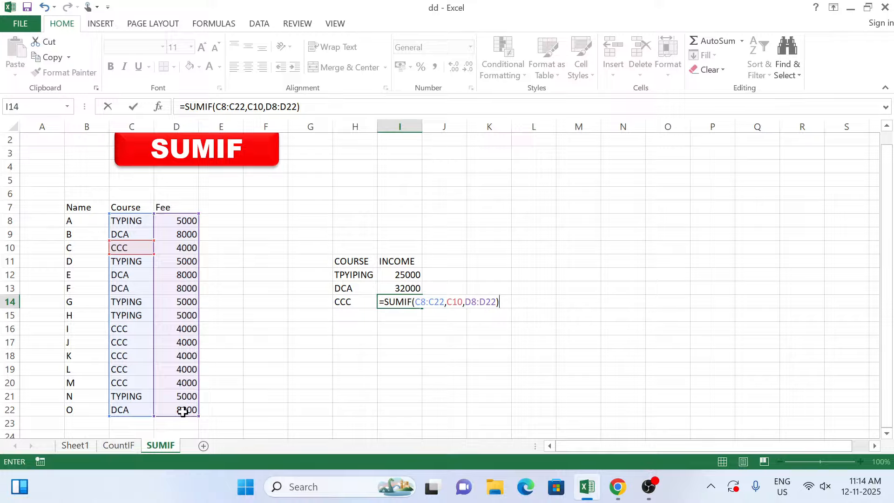
pyautogui.press('Return')
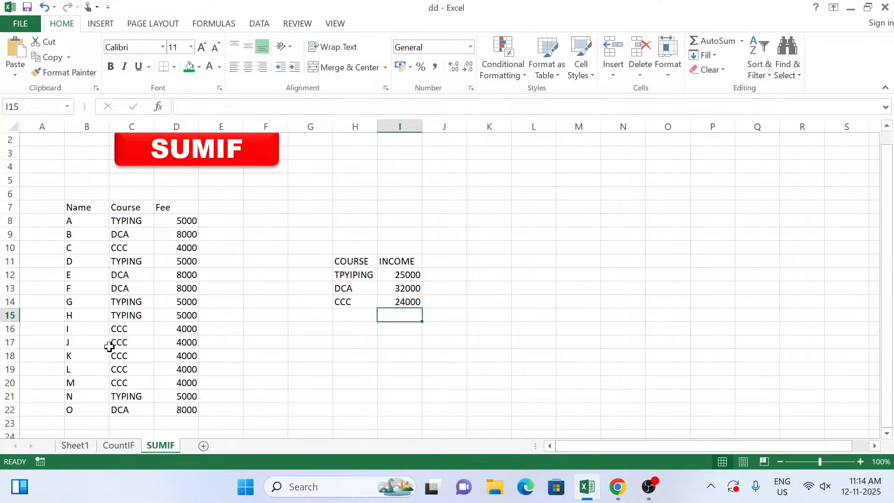
# Add a new worksheet after SUMIF and paste the red COUNTIF banner, placing it across columns C to G near row 2
pyautogui.click(73, 446)
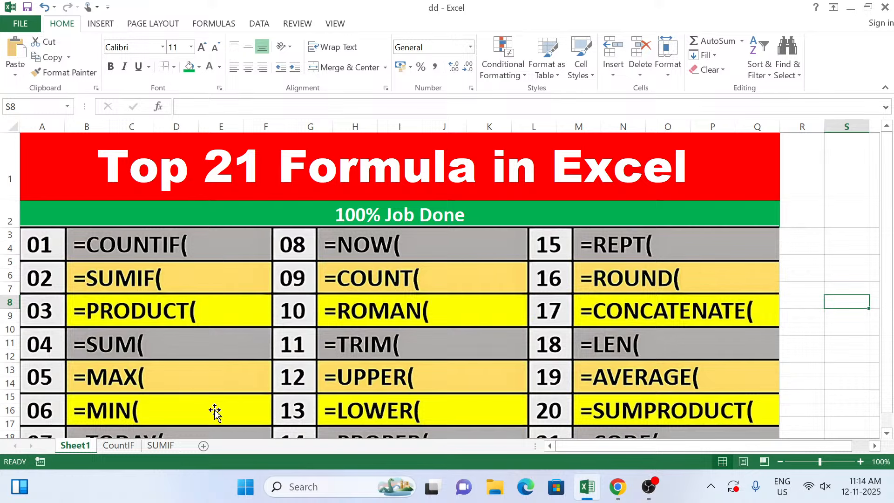
pyautogui.click(169, 448)
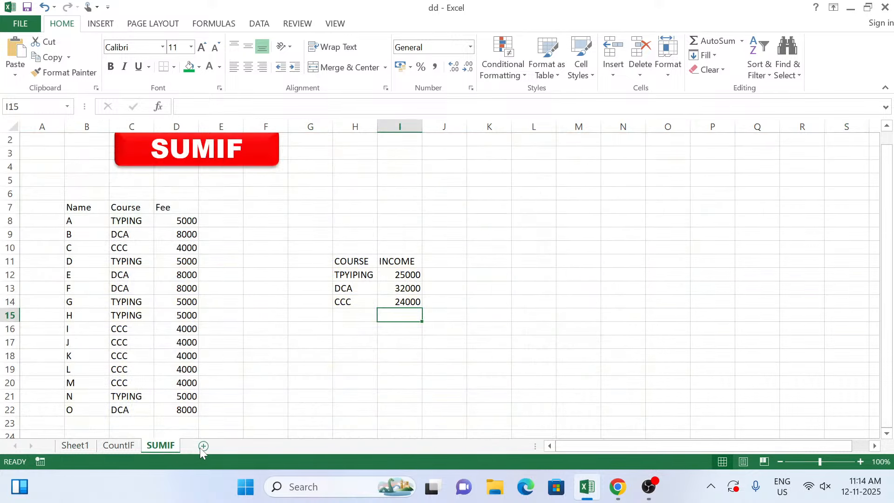
pyautogui.click(203, 446)
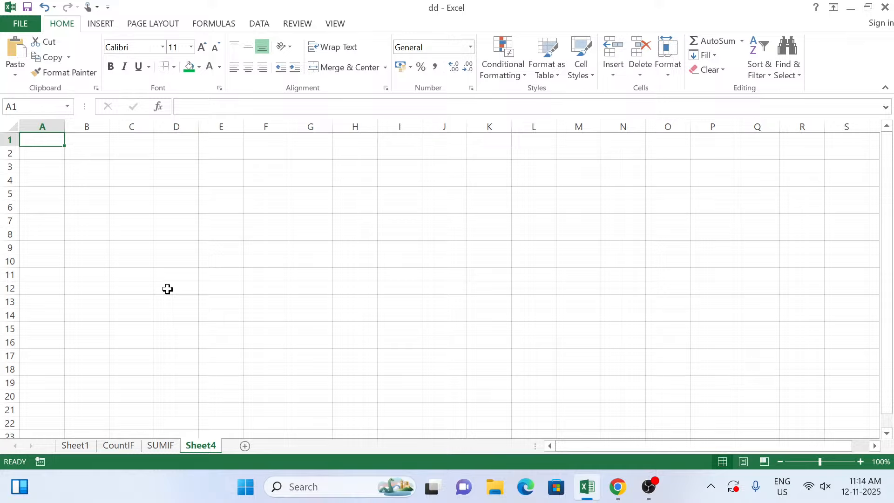
pyautogui.hotkey('ctrl', 'v')
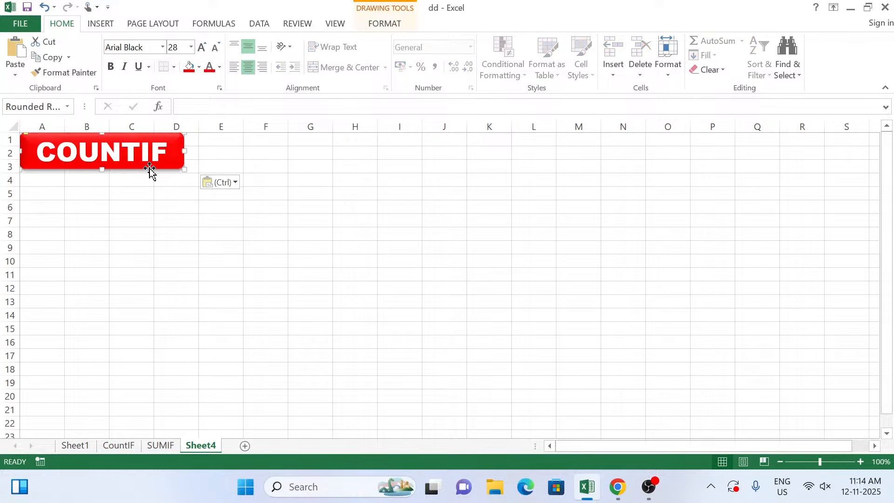
pyautogui.moveTo(163, 170); pyautogui.dragTo(269, 178)
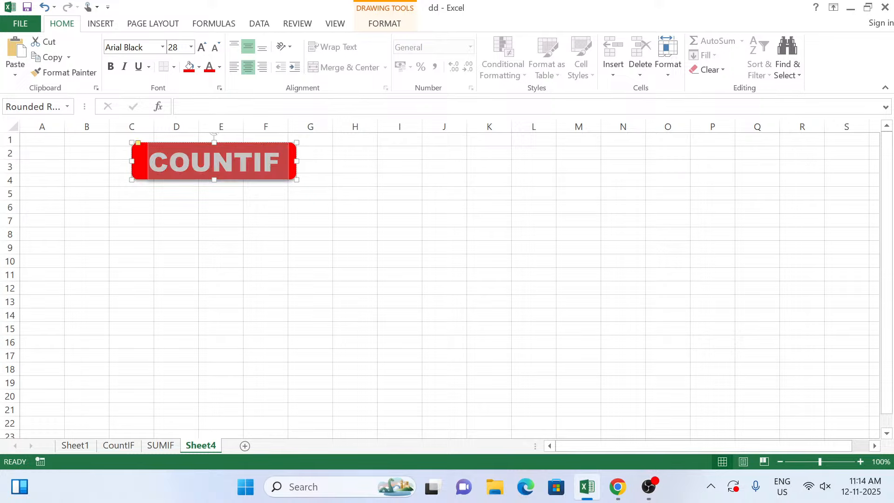
# Replace the banner text on the new sheet with PRODUCT
pyautogui.write('PRODU')
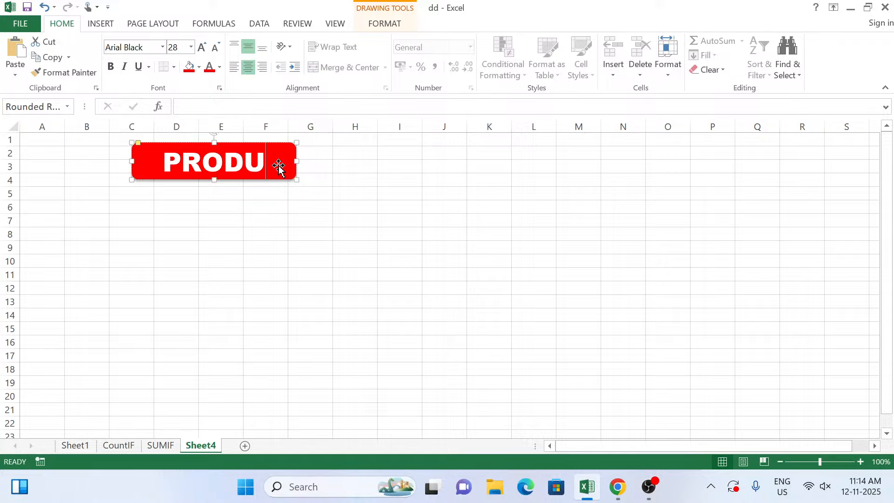
pyautogui.write('CT')
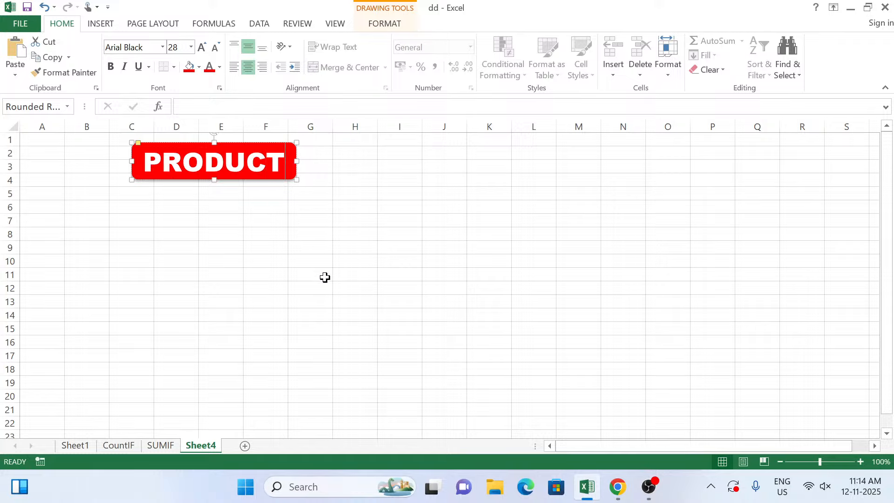
pyautogui.click(282, 272)
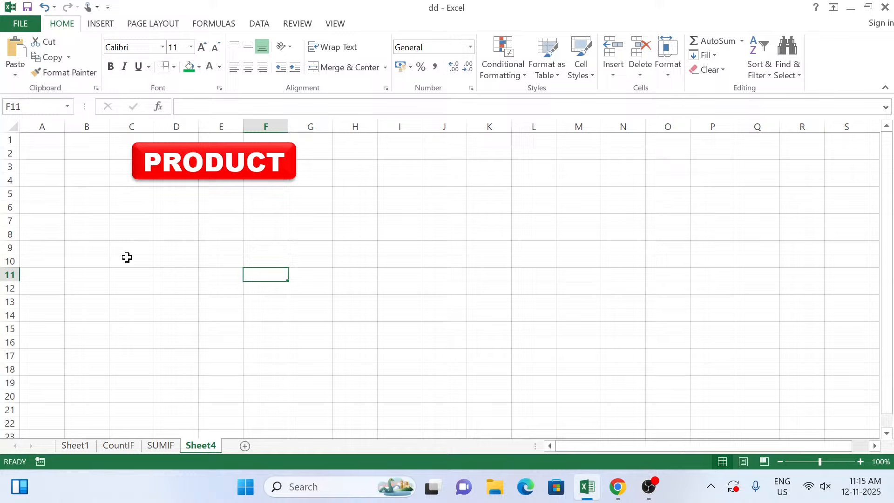
# Enter the header Product Name in cell B8
pyautogui.press('Left')
pyautogui.press('Left')
pyautogui.press('Up')
pyautogui.press('Up')
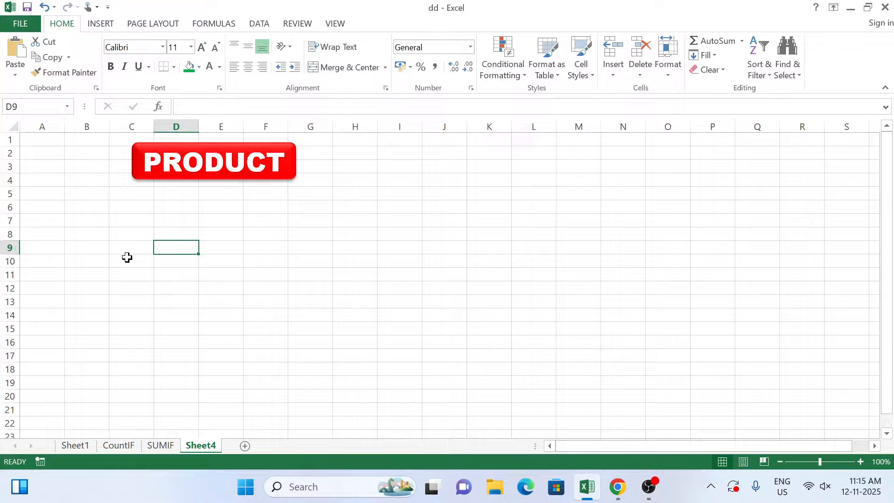
pyautogui.press('Left')
pyautogui.press('Left')
pyautogui.press('Left')
pyautogui.press('Up')
pyautogui.press('Right')
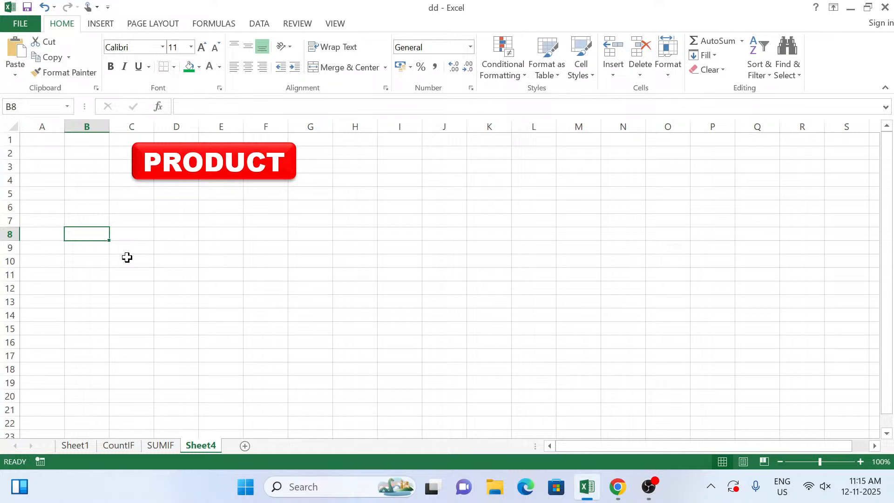
pyautogui.write('PRO')
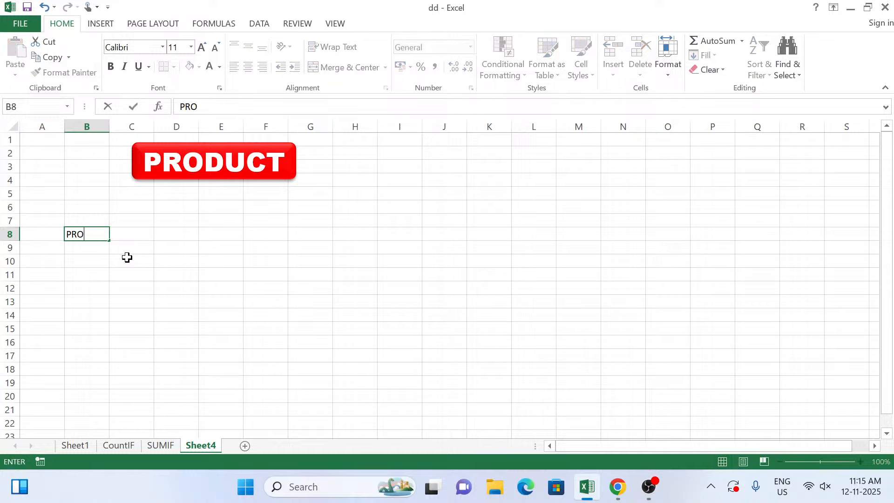
pyautogui.press('BackSpace')
pyautogui.press('BackSpace')
pyautogui.press('BackSpace')
pyautogui.write('Pdof')
pyautogui.press('BackSpace')
pyautogui.press('BackSpace')
pyautogui.press('BackSpace')
pyautogui.write('roduct Name')
pyautogui.press('Tab')
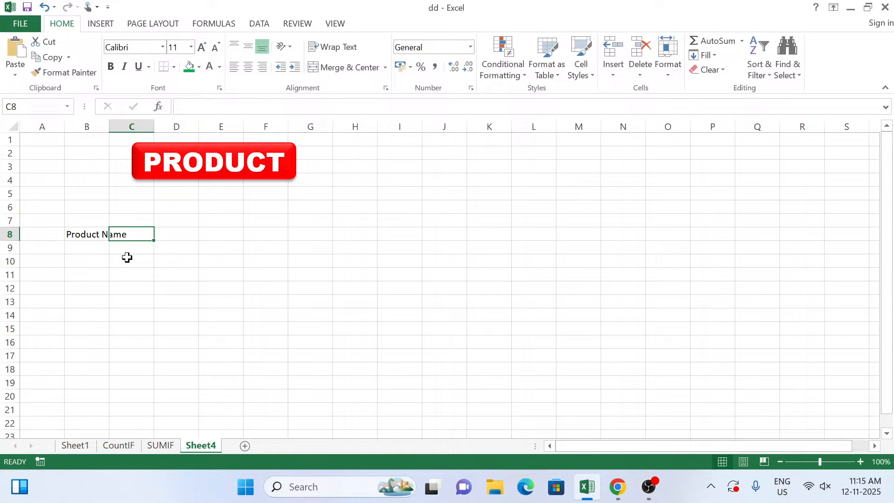
# Enter the headers QTY, Unit Price and Amount in C8:E8
pyautogui.write('Q')
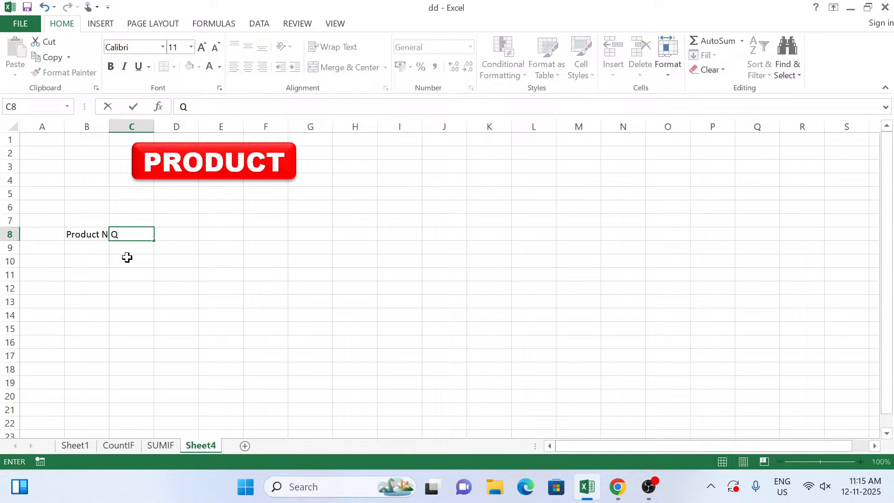
pyautogui.write('TY')
pyautogui.press('Tab')
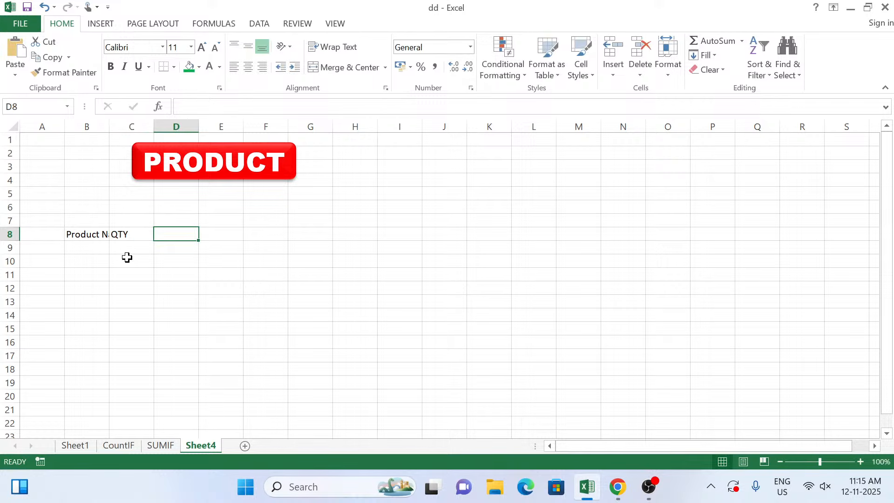
pyautogui.write('Uni')
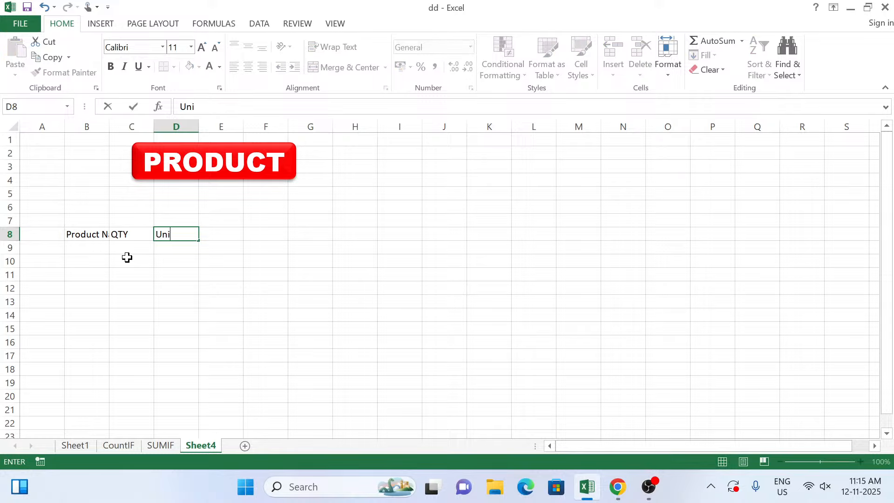
pyautogui.write('t Price')
pyautogui.press('Tab')
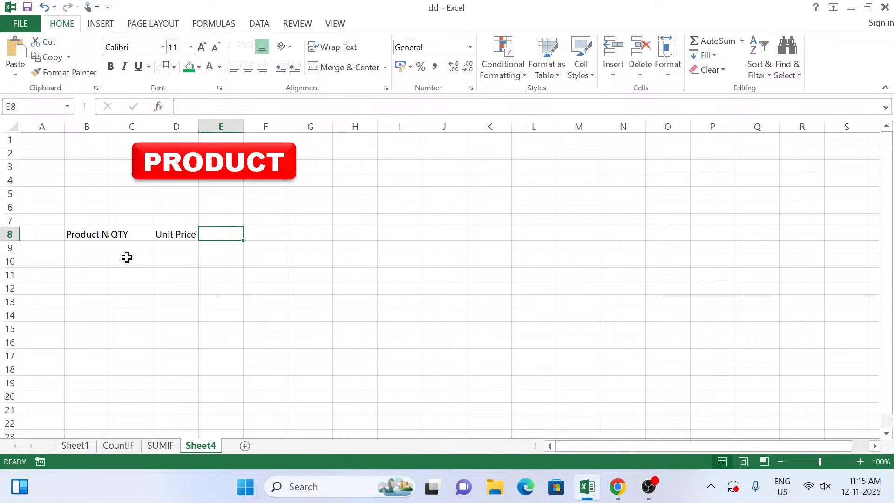
pyautogui.write('Amount')
pyautogui.press('Tab')
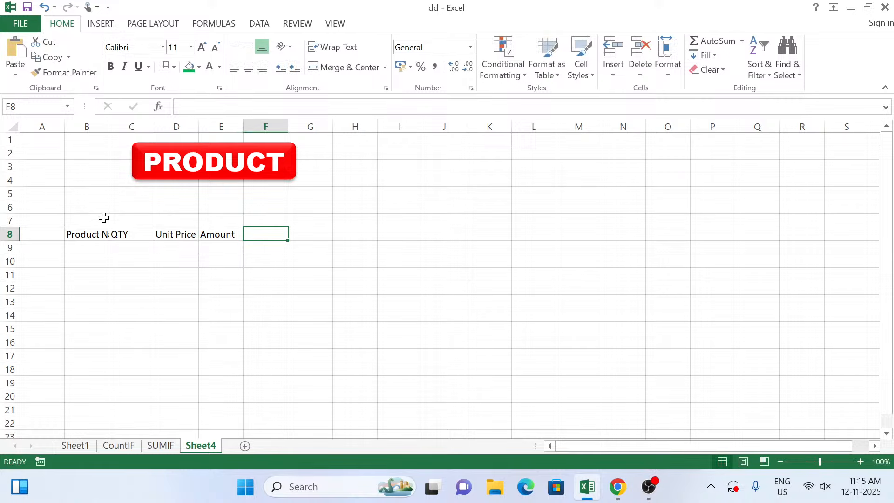
# Autofit the widths of columns B to F to their header text
pyautogui.click(105, 234)
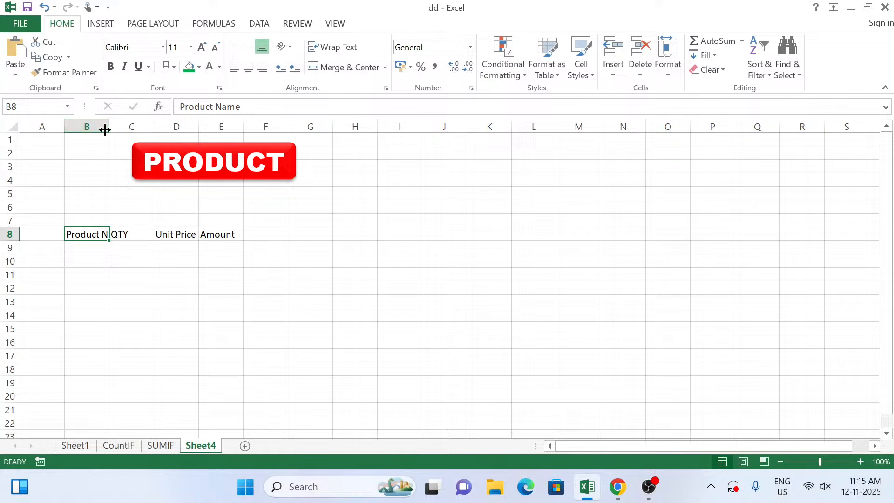
pyautogui.moveTo(101, 122); pyautogui.dragTo(244, 124)
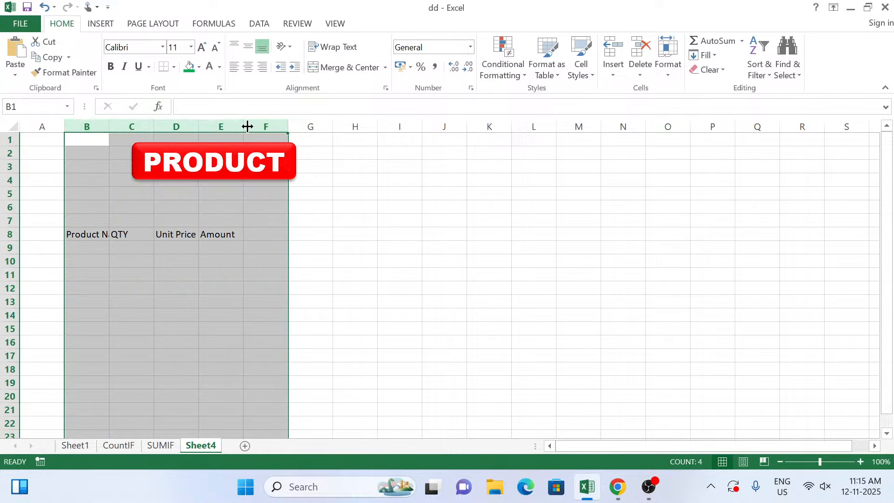
pyautogui.doubleClick(243, 125)
pyautogui.click(115, 257)
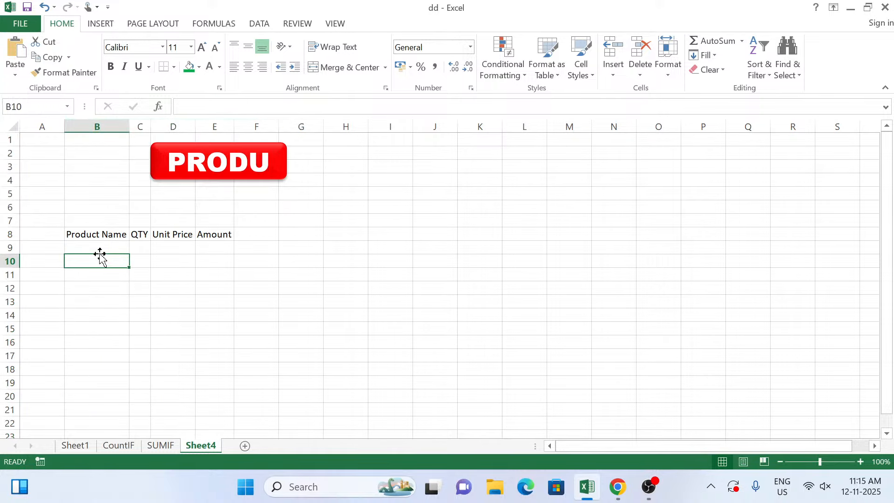
# Fill the Product Name column with A, B, C, D, E, F and G in B9:B15
pyautogui.click(96, 246)
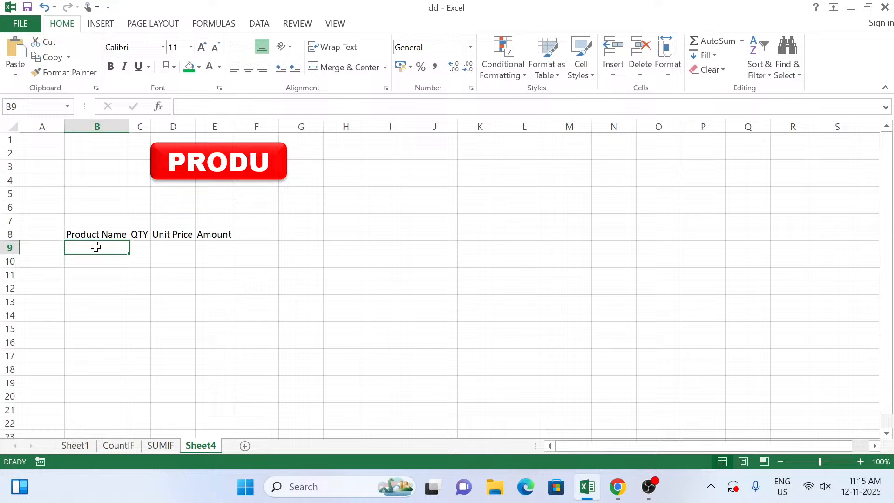
pyautogui.write('A')
pyautogui.press('Return')
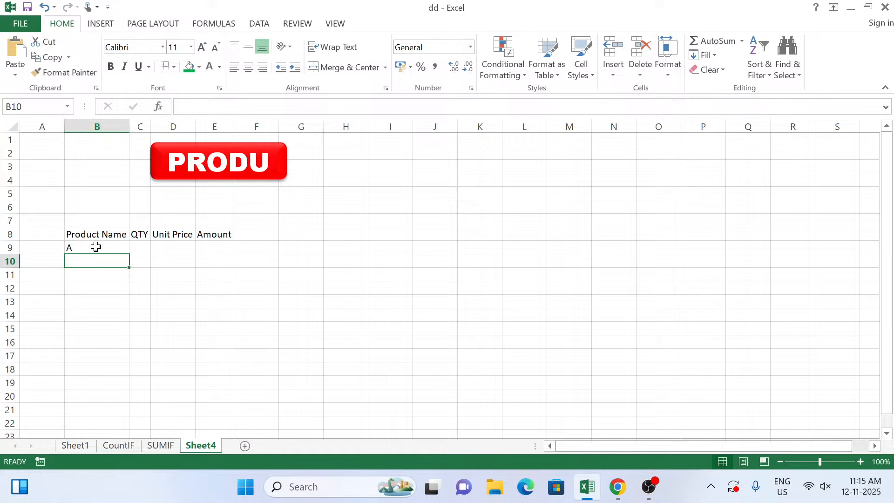
pyautogui.write('B')
pyautogui.press('Return')
pyautogui.write('C')
pyautogui.press('Return')
pyautogui.write('D')
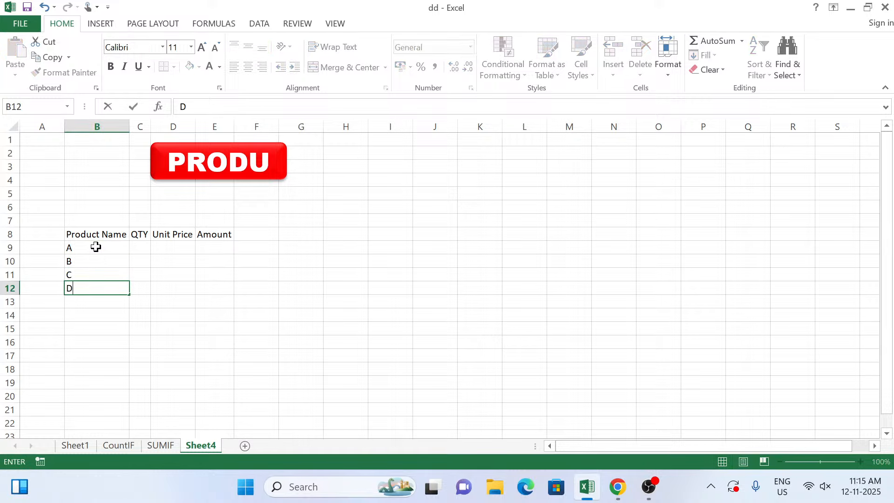
pyautogui.press('Return')
pyautogui.write('E')
pyautogui.press('Return')
pyautogui.write('F')
pyautogui.press('Return')
pyautogui.write('G')
pyautogui.press('Return')
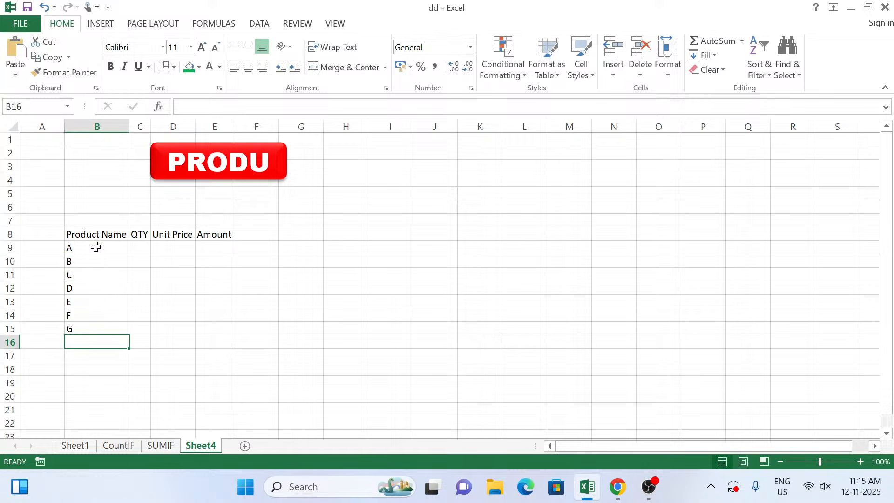
# Enter quantity 10 and unit price 50 for product A in C9:D9
pyautogui.press('Up')
pyautogui.press('Up')
pyautogui.press('Up')
pyautogui.press('Up')
pyautogui.press('Up')
pyautogui.press('Up')
pyautogui.press('Up')
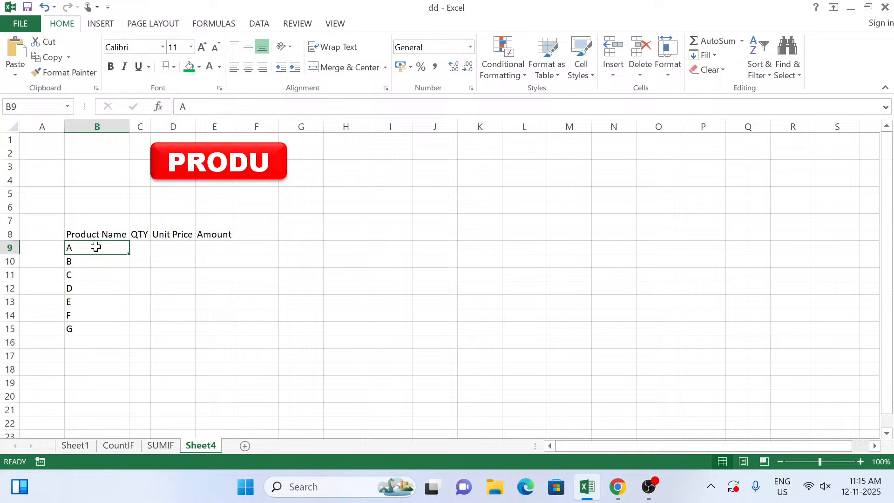
pyautogui.press('Right')
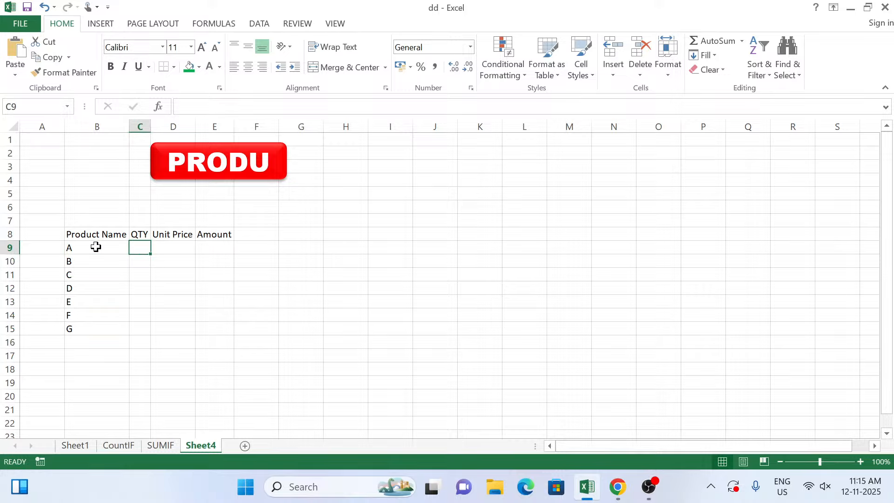
pyautogui.write('10')
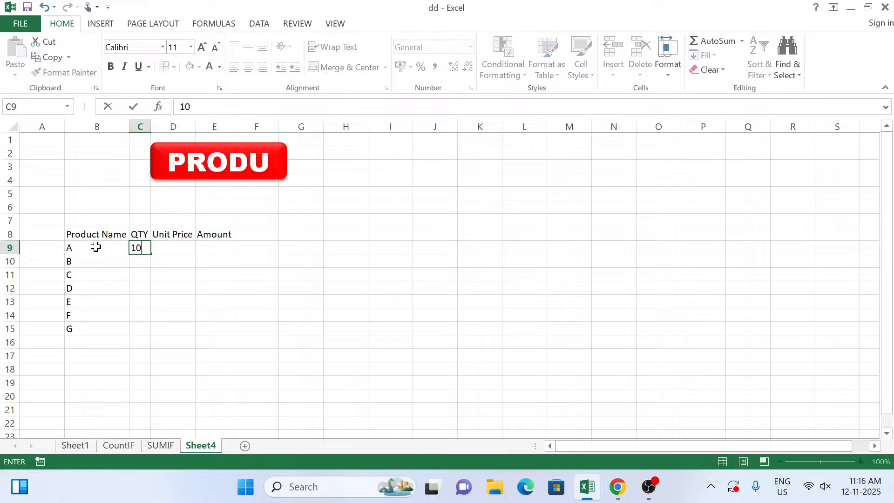
pyautogui.press('Tab')
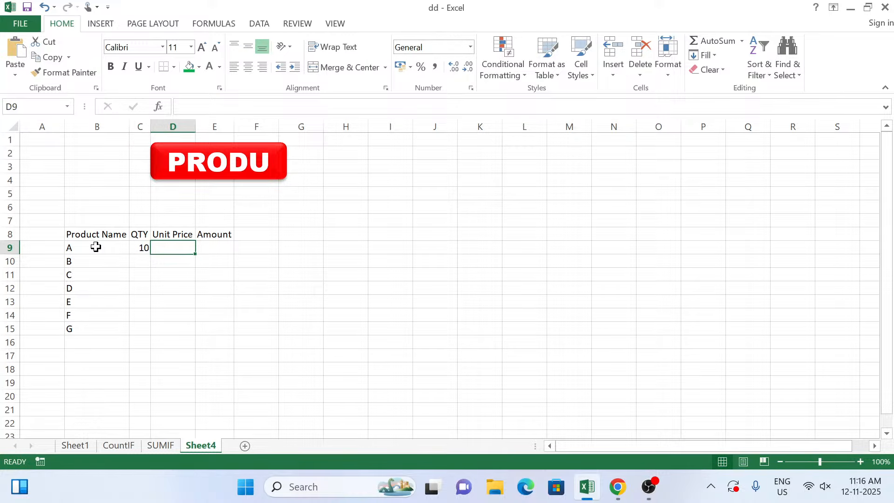
pyautogui.write('50')
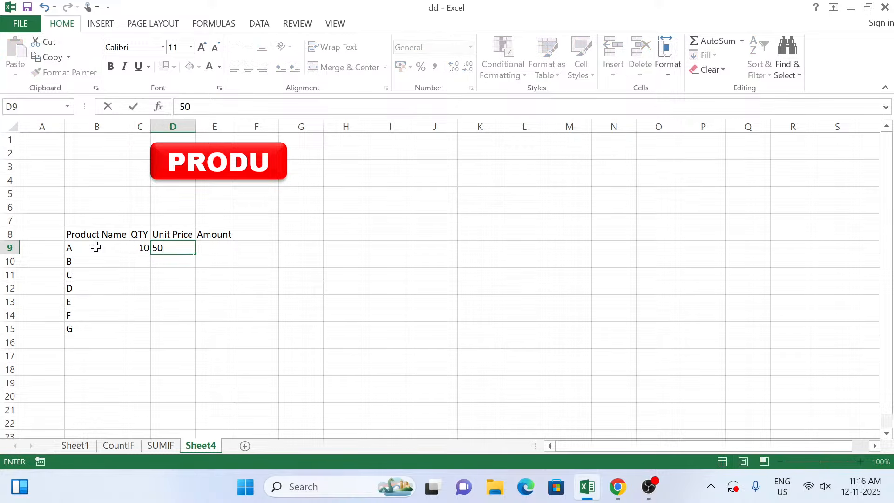
pyautogui.press('Return')
# Enter quantity 15 and unit price 70 for product B, and quantity 19 and unit price 40 for product C
pyautogui.write('15')
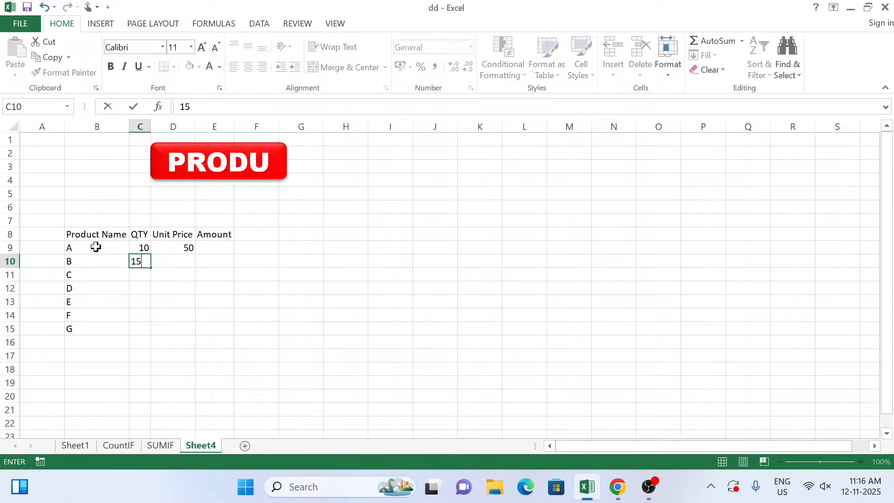
pyautogui.press('Tab')
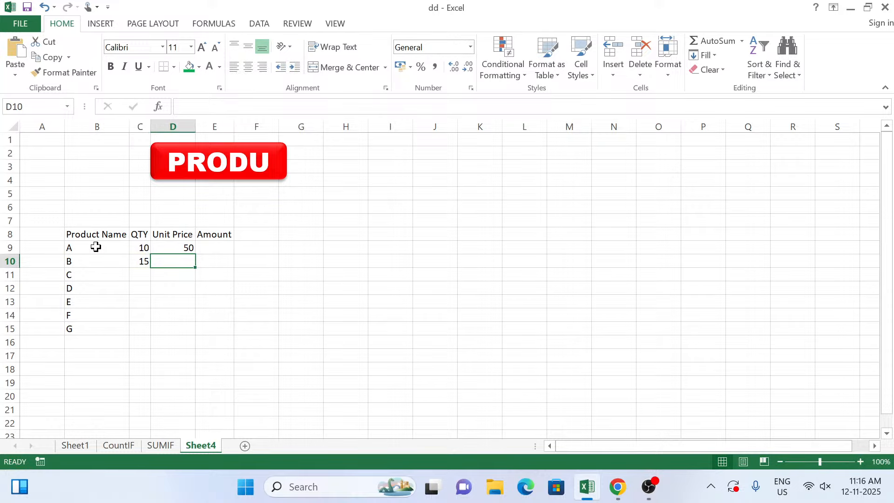
pyautogui.write('70')
pyautogui.press('Return')
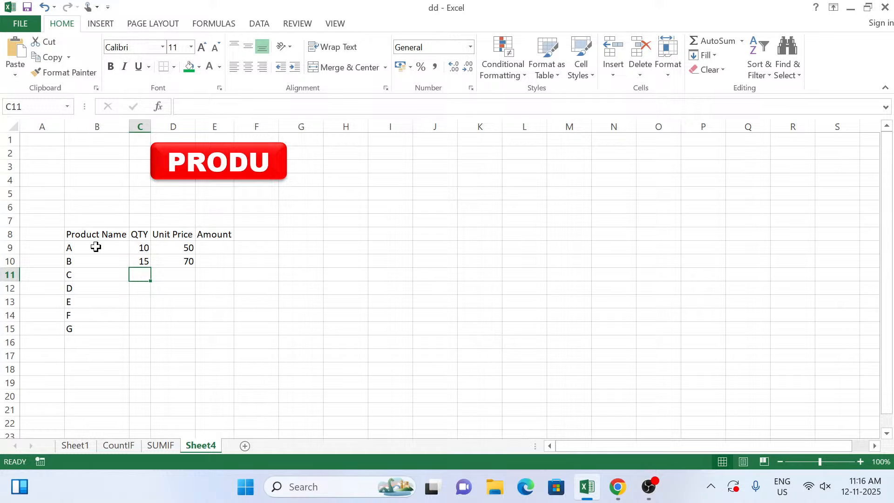
pyautogui.write('19')
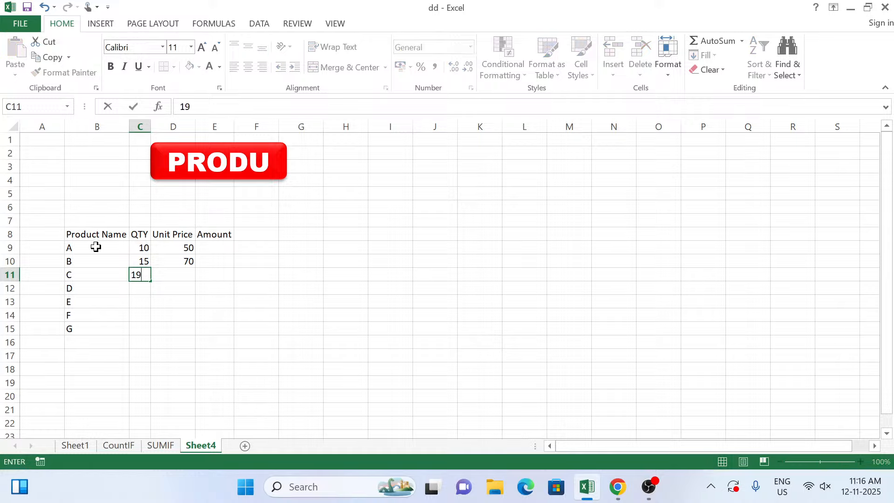
pyautogui.press('Tab')
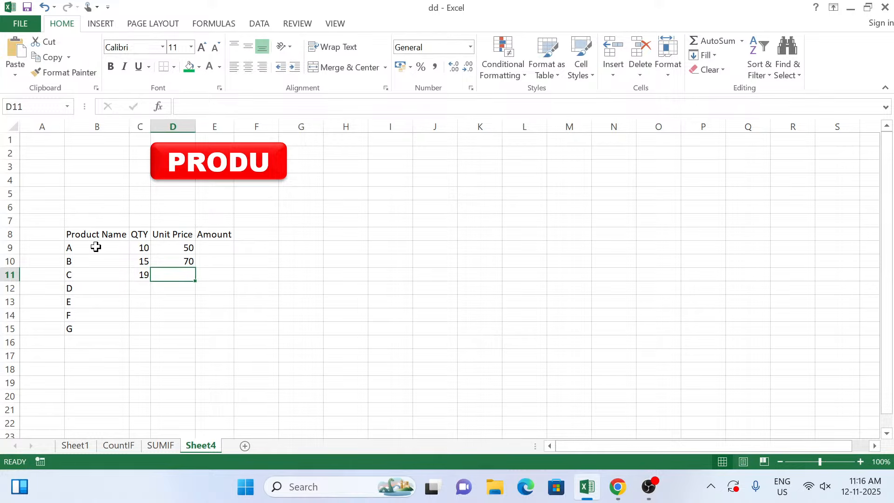
pyautogui.write('40')
pyautogui.press('Return')
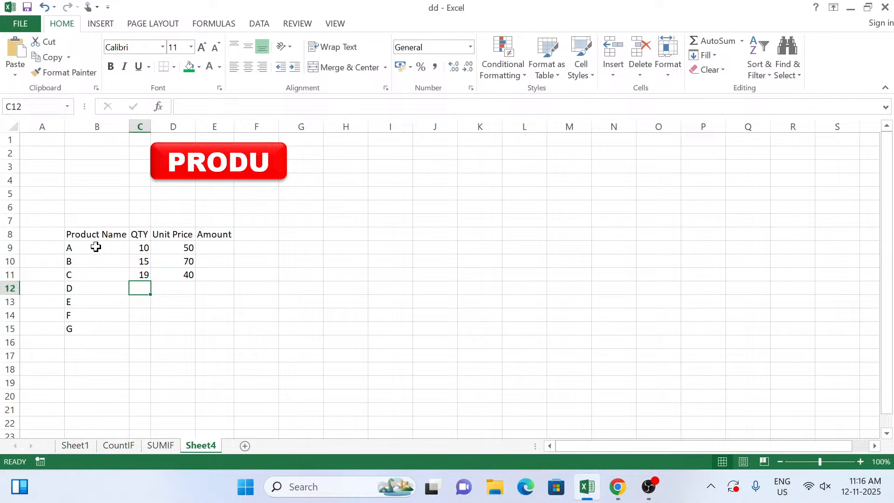
# Enter quantity 40 and unit price 90 for product D, and quantity 41 and unit price 80 for product E
pyautogui.write('40')
pyautogui.press('Tab')
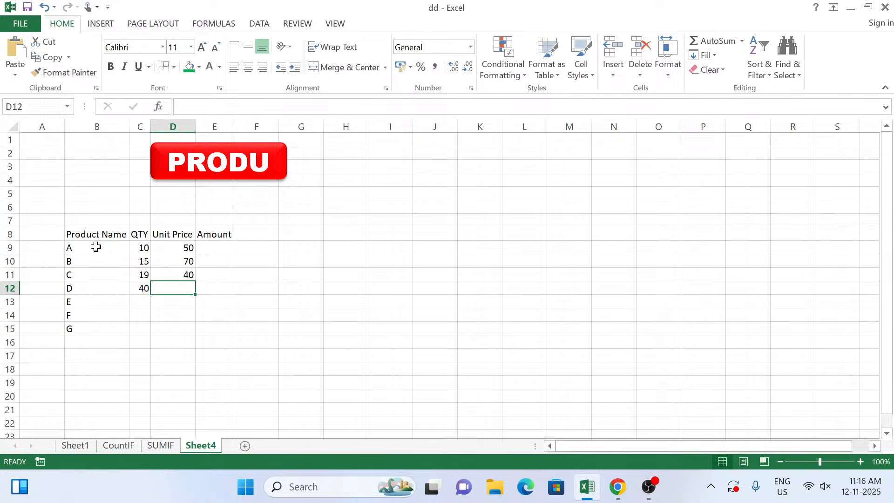
pyautogui.write('90')
pyautogui.press('Return')
pyautogui.write('4')
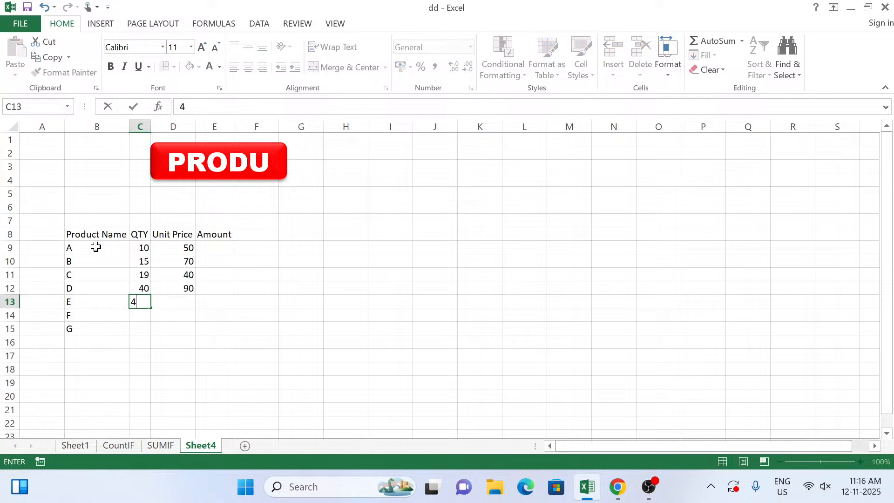
pyautogui.write('1')
pyautogui.press('Tab')
pyautogui.write('80')
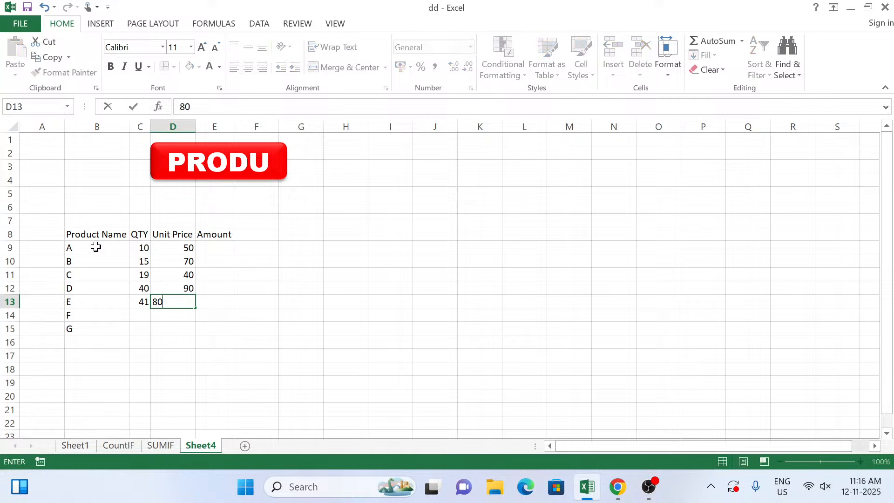
pyautogui.press('Return')
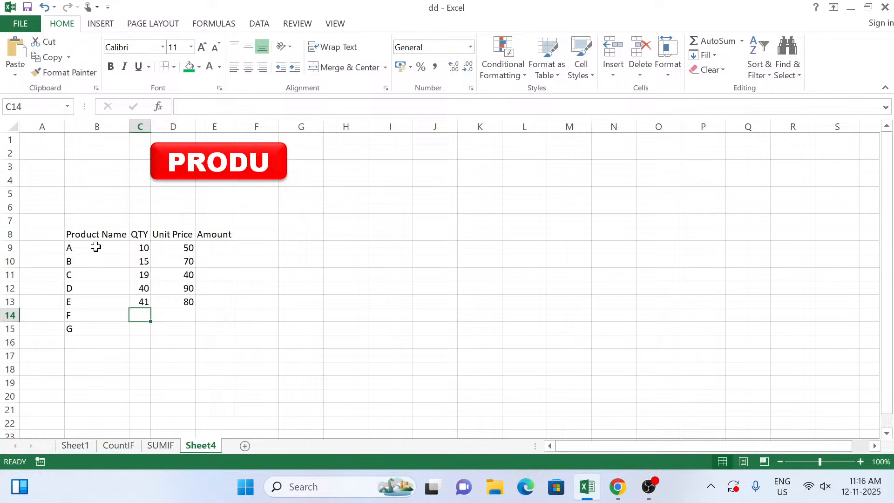
# Enter quantity 12 and unit price 900 for product F, and quantity 4 and unit price 200 for product G
pyautogui.write('1')
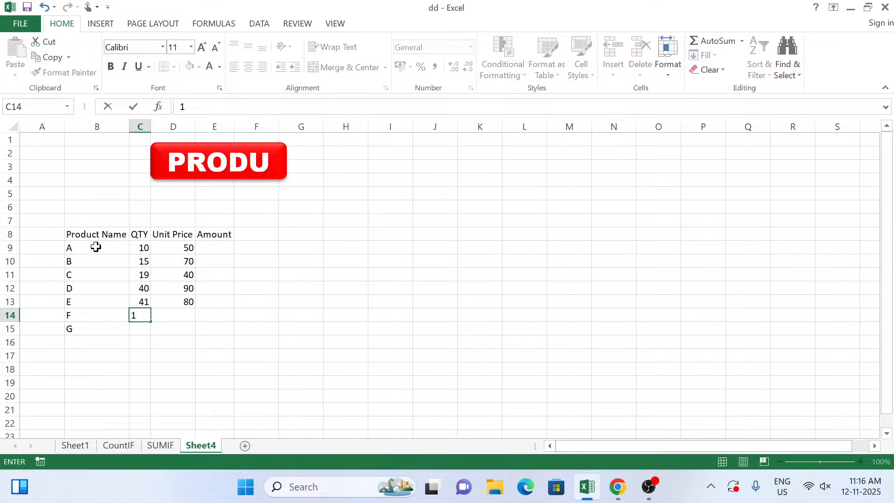
pyautogui.write('2')
pyautogui.press('Tab')
pyautogui.write('900')
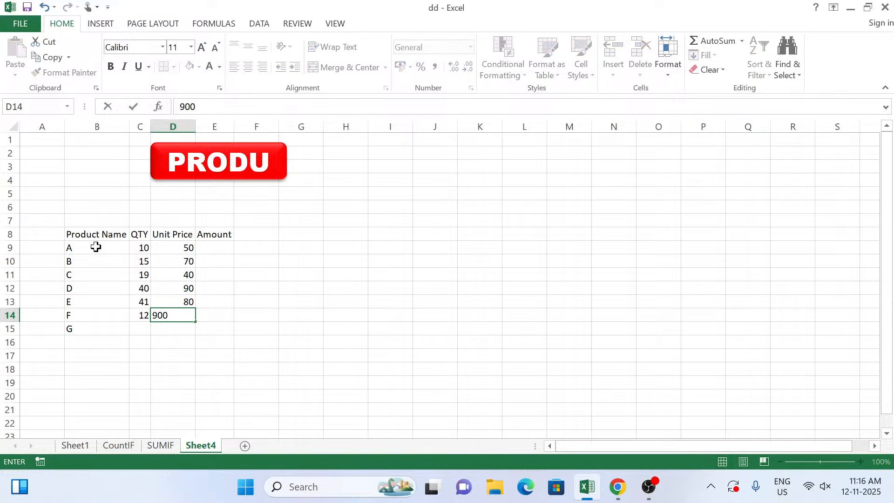
pyautogui.press('Return')
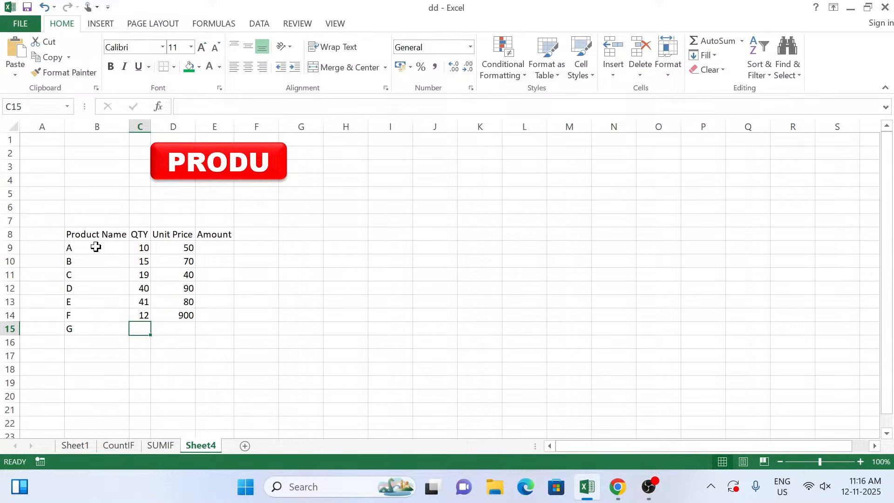
pyautogui.write('4')
pyautogui.press('Tab')
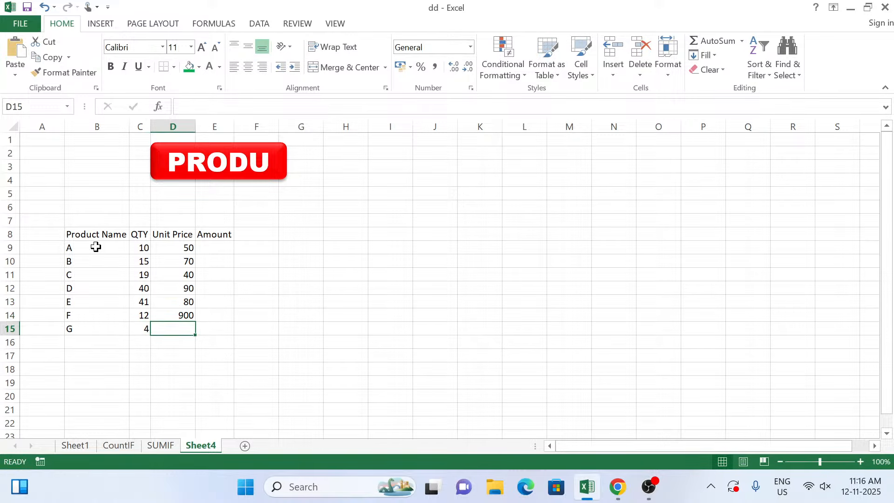
pyautogui.write('200')
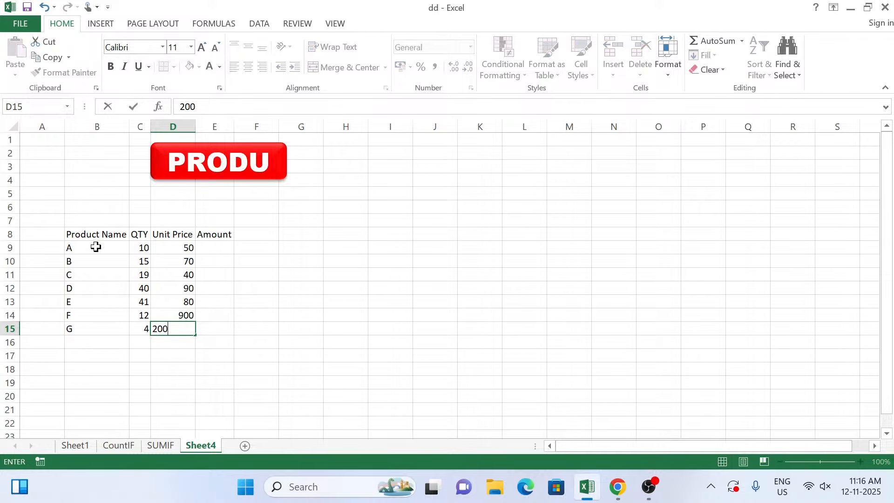
pyautogui.press('Tab')
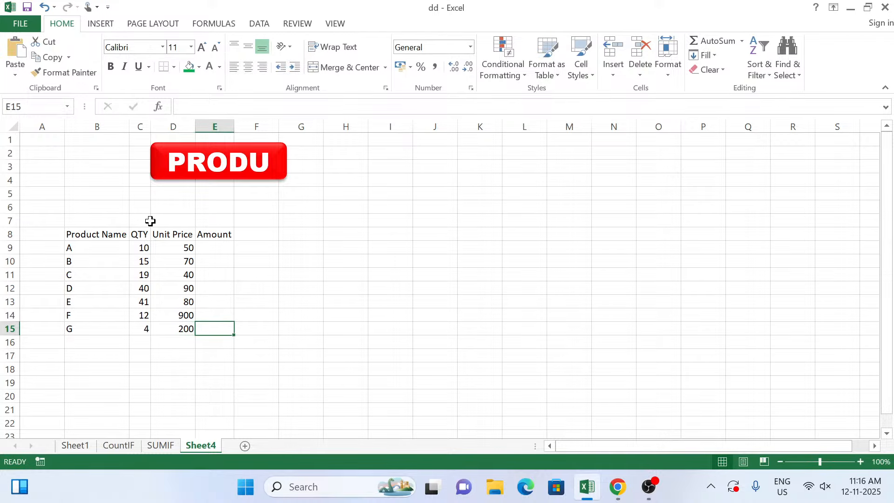
# Widen the red title shape to the end of column G so the word PRODUCT fits on one line
pyautogui.click(211, 245)
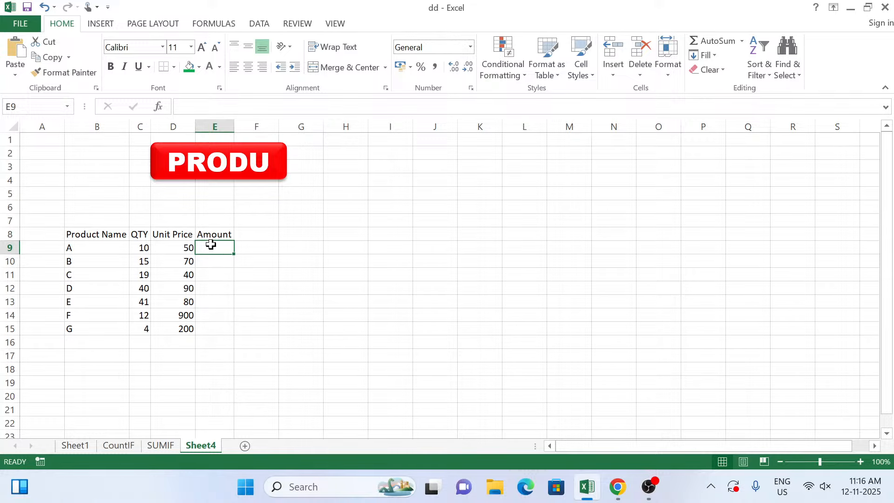
pyautogui.scroll(2, 211, 245)
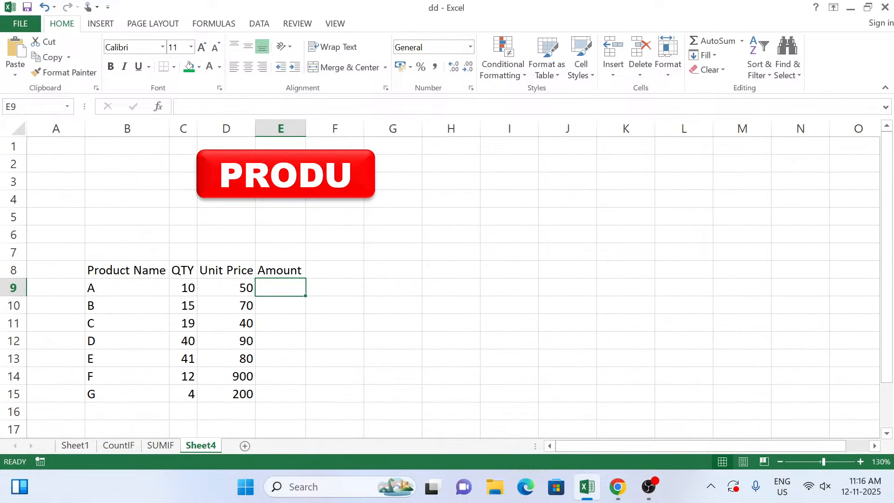
pyautogui.click(354, 177)
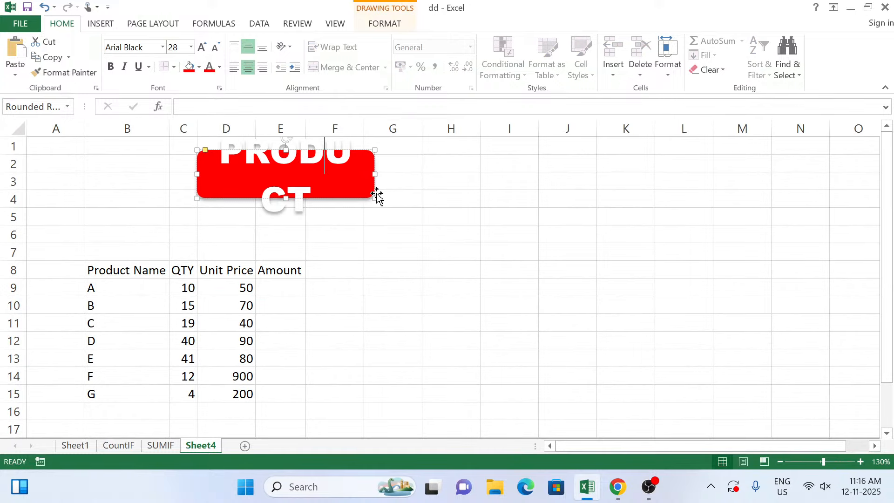
pyautogui.moveTo(375, 198); pyautogui.dragTo(421, 198)
pyautogui.click(389, 219)
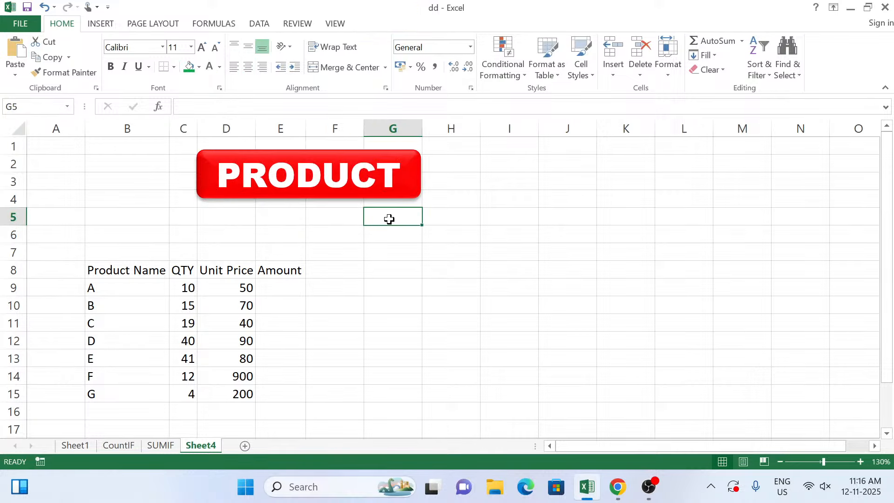
# Move the red PRODUCT title shape over columns B to E, directly above the table
pyautogui.click(313, 199)
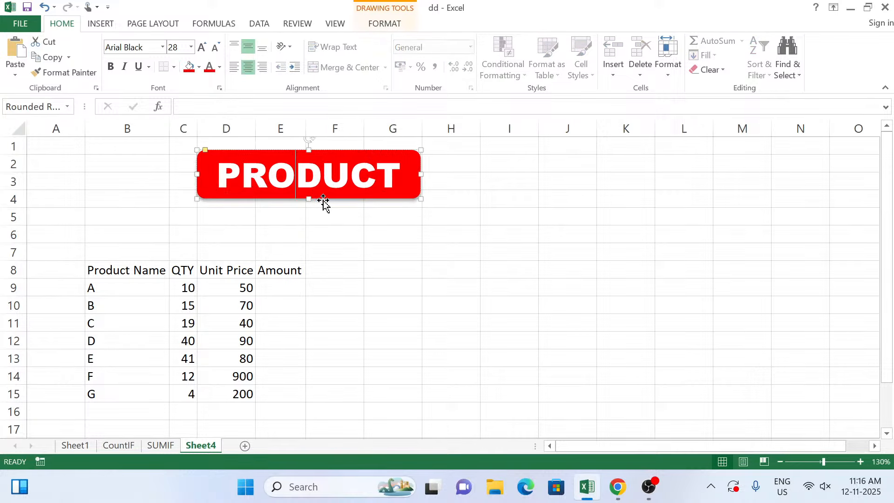
pyautogui.moveTo(323, 200); pyautogui.dragTo(204, 205)
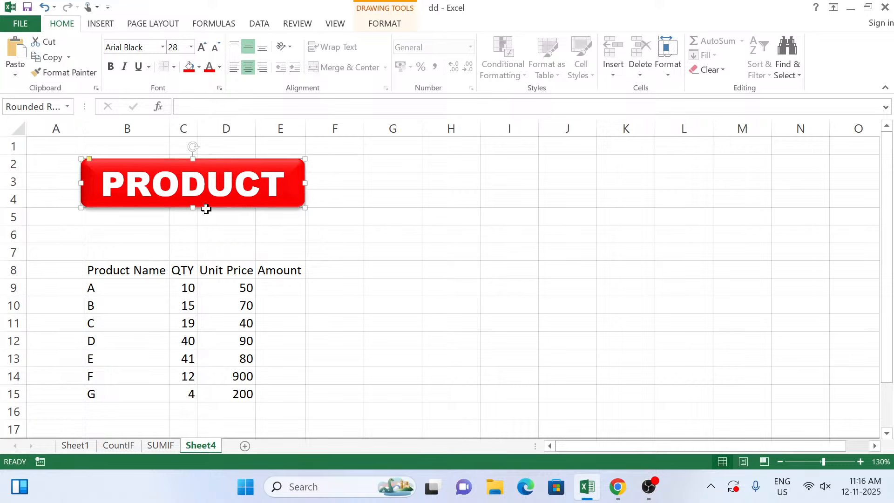
pyautogui.click(364, 290)
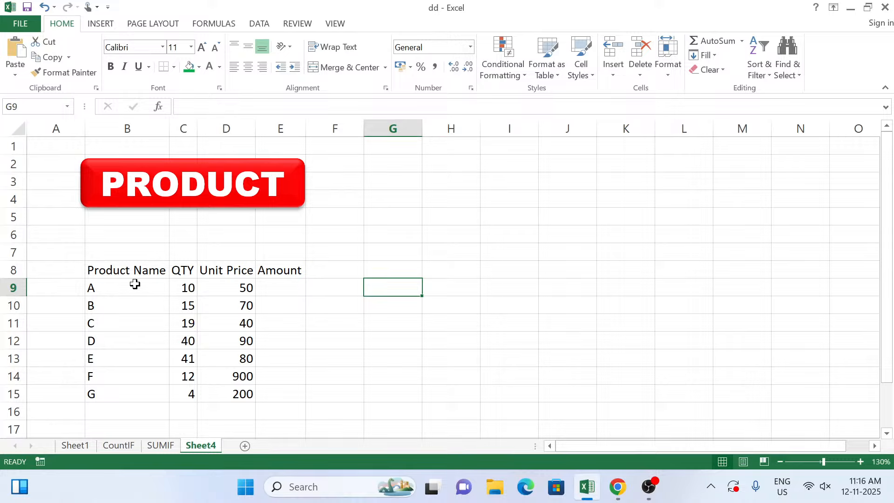
# Calculate product A's amount in E9 with the formula =PRODUCT(C9:D9)
pyautogui.click(279, 287)
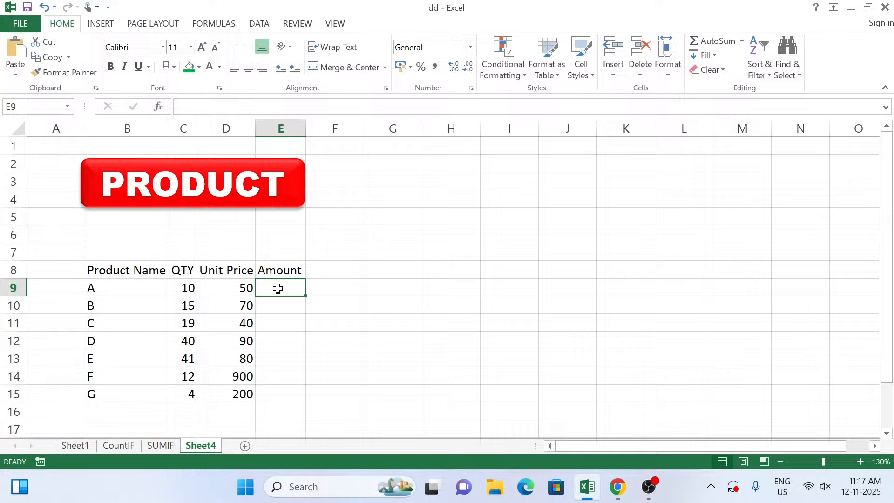
pyautogui.write('=PRODU')
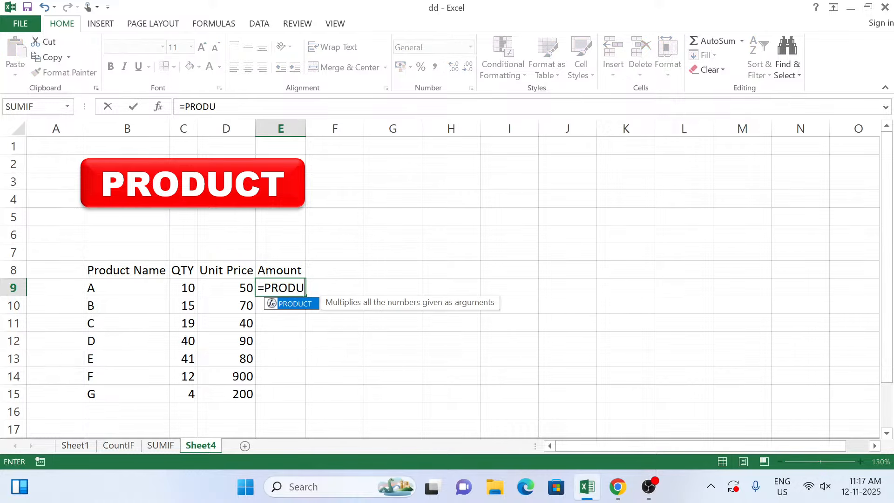
pyautogui.doubleClick(292, 303)
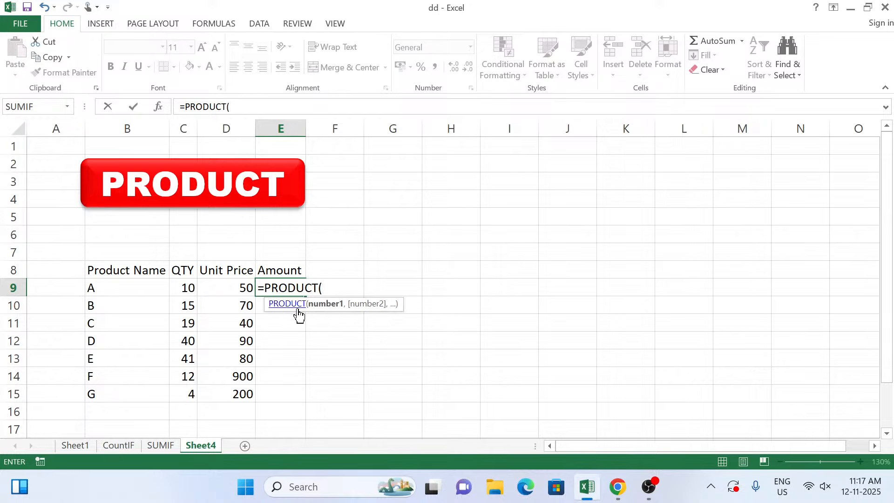
pyautogui.click(180, 291)
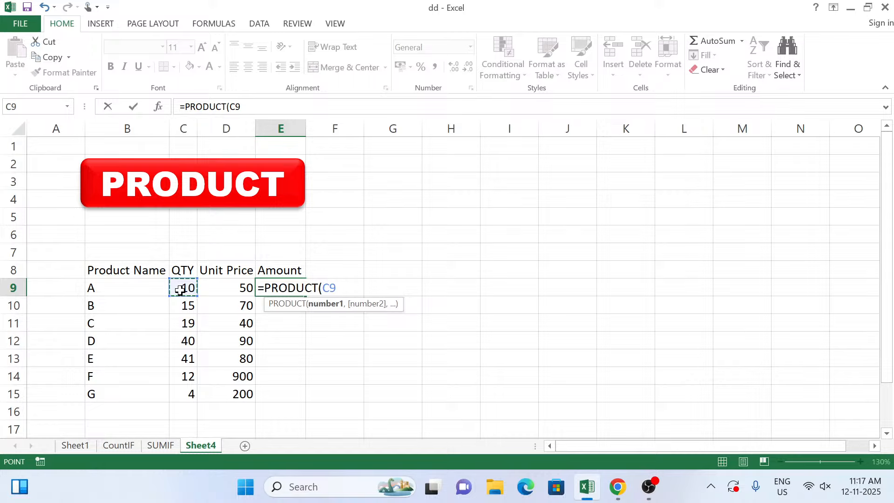
pyautogui.press('F8')
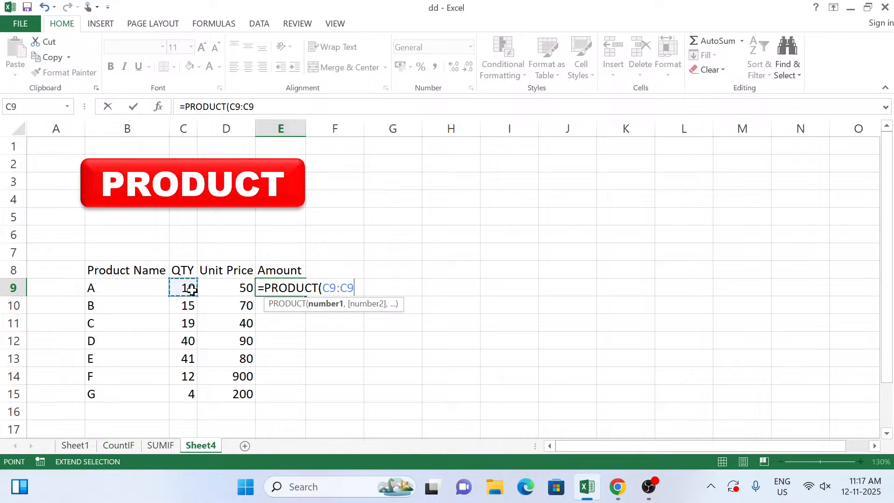
pyautogui.click(225, 289)
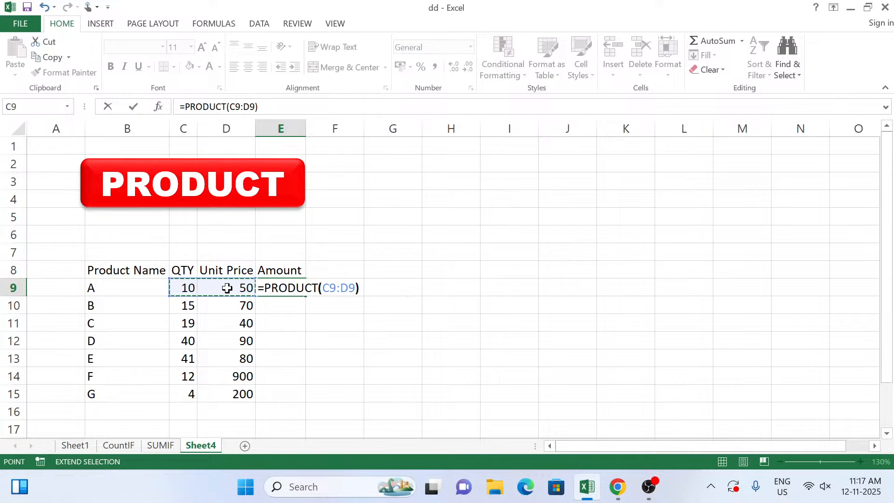
pyautogui.press('Return')
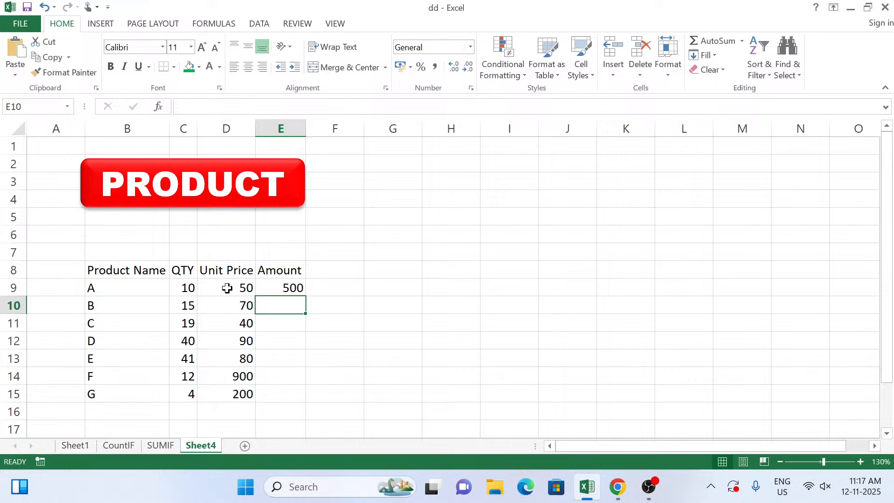
# Calculate product B's amount in E10 with the formula =PRODUCT(C10:D10)
pyautogui.write('=')
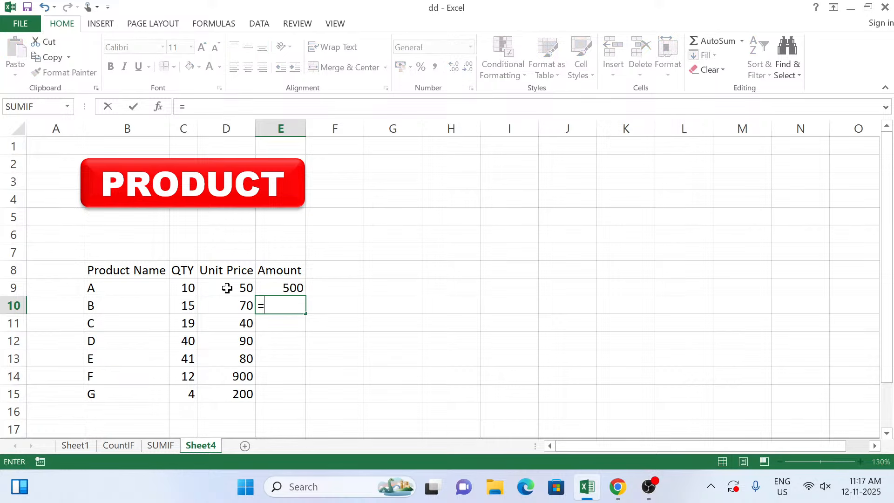
pyautogui.write('PRODU')
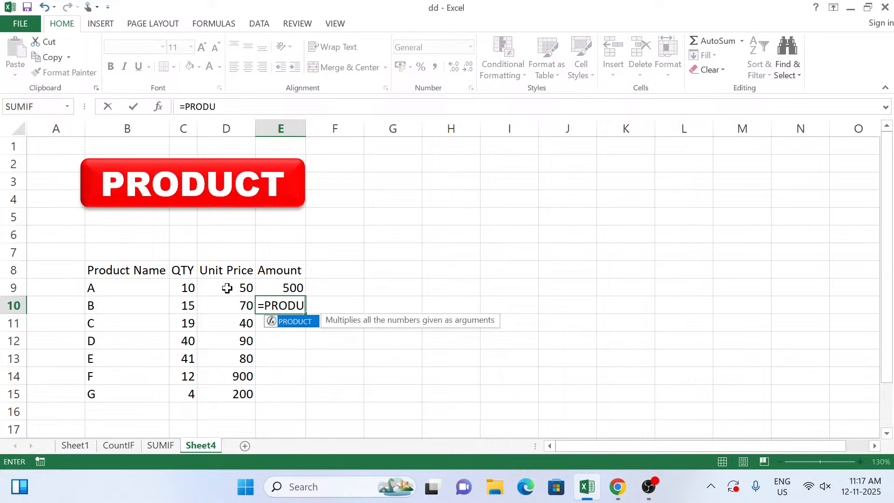
pyautogui.doubleClick(298, 321)
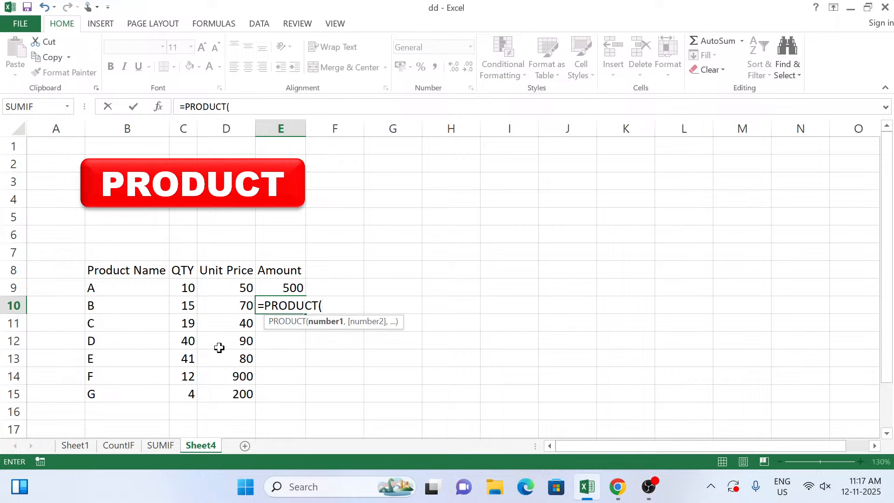
pyautogui.click(181, 308)
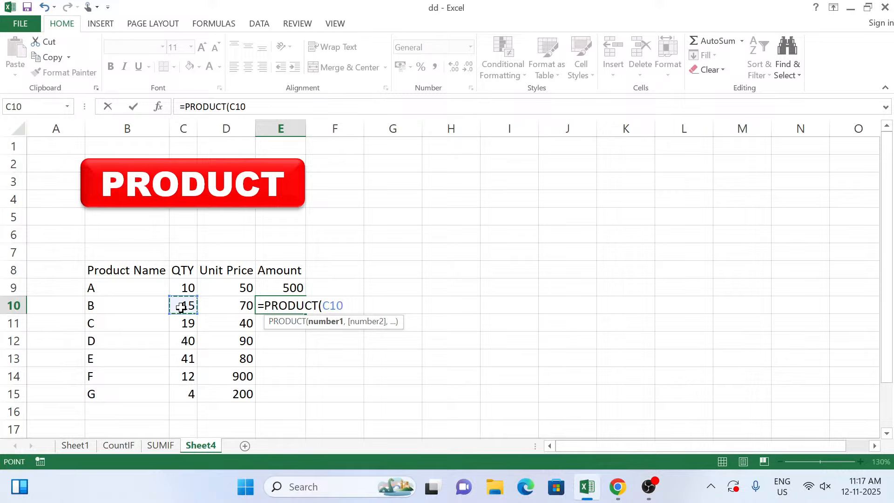
pyautogui.press('F8')
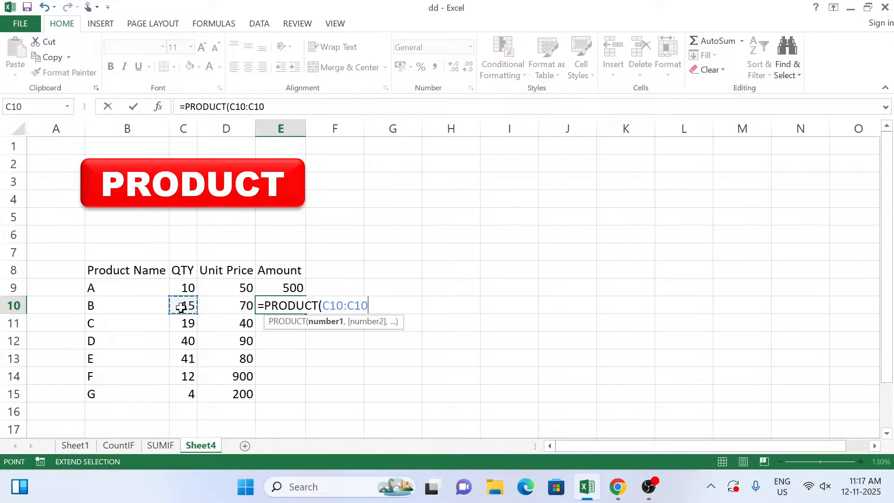
pyautogui.click(244, 308)
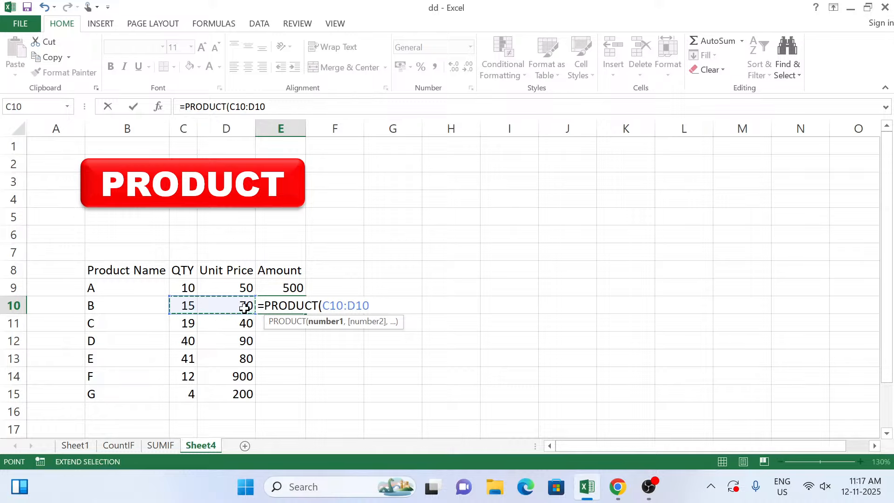
pyautogui.press('Return')
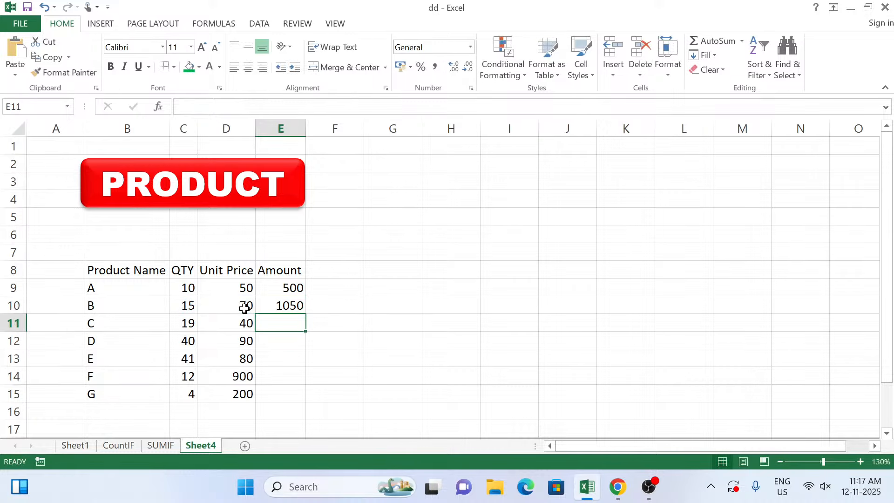
# Calculate product C's amount in E11 with the formula =PRODUCT(C11:D11)
pyautogui.write('=')
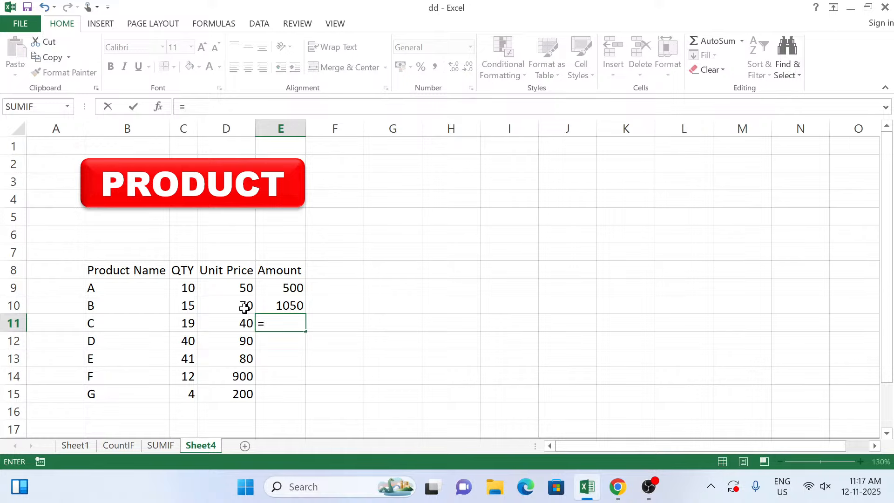
pyautogui.write('PRODU')
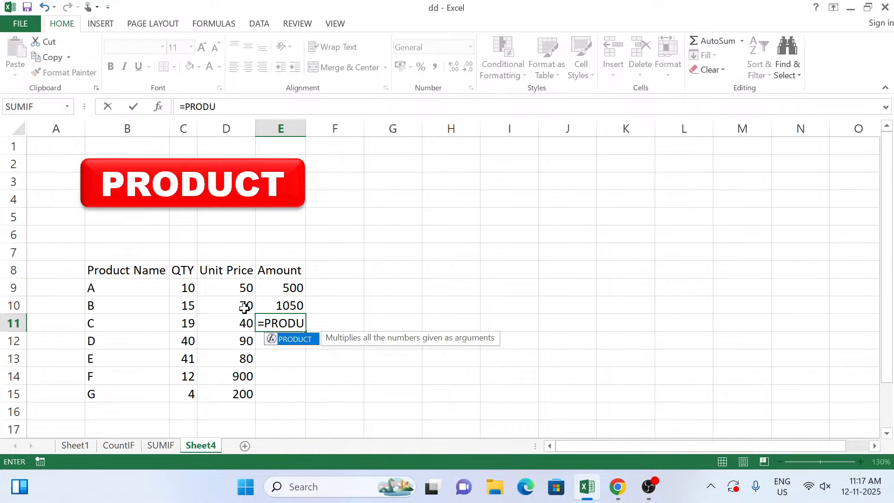
pyautogui.press('Tab')
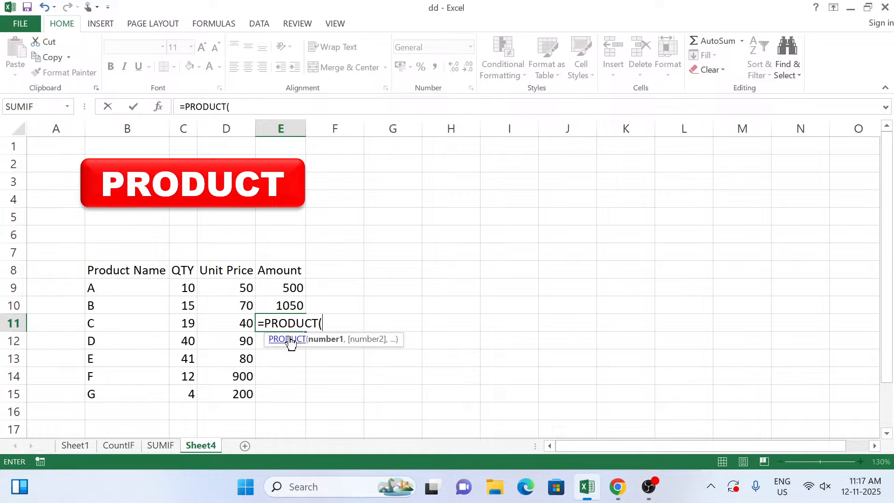
pyautogui.moveTo(178, 321); pyautogui.dragTo(233, 322)
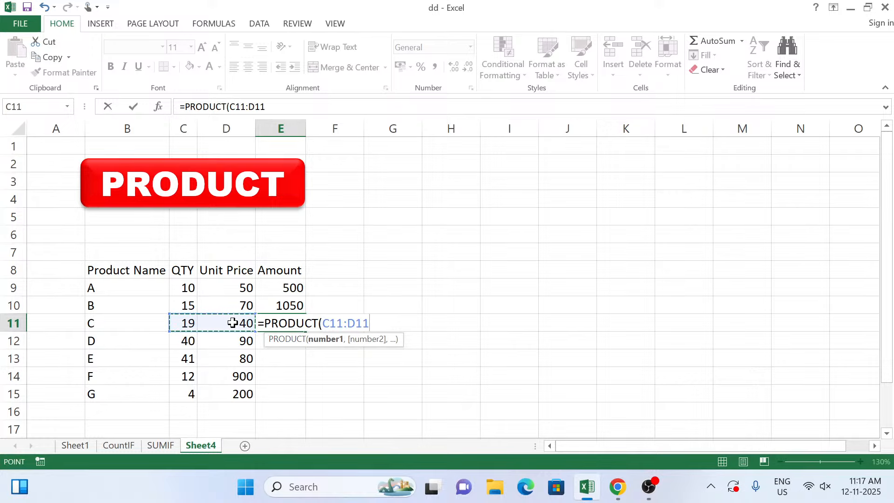
pyautogui.write(')')
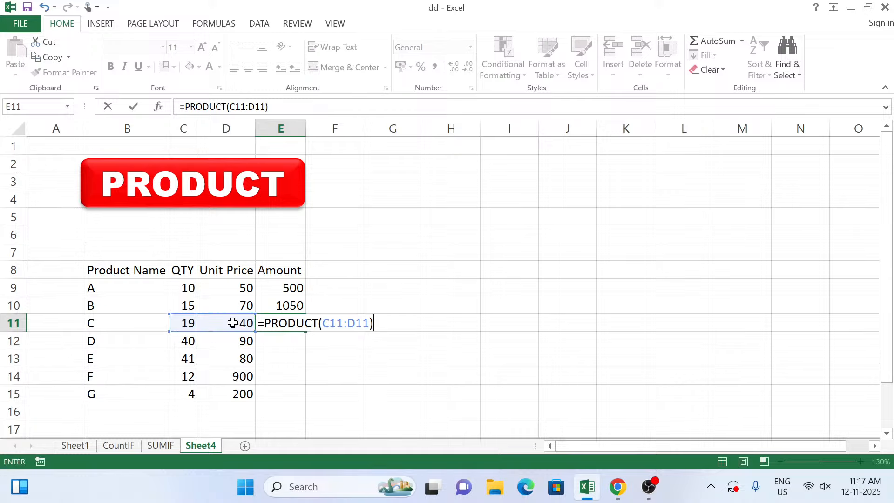
pyautogui.press('Return')
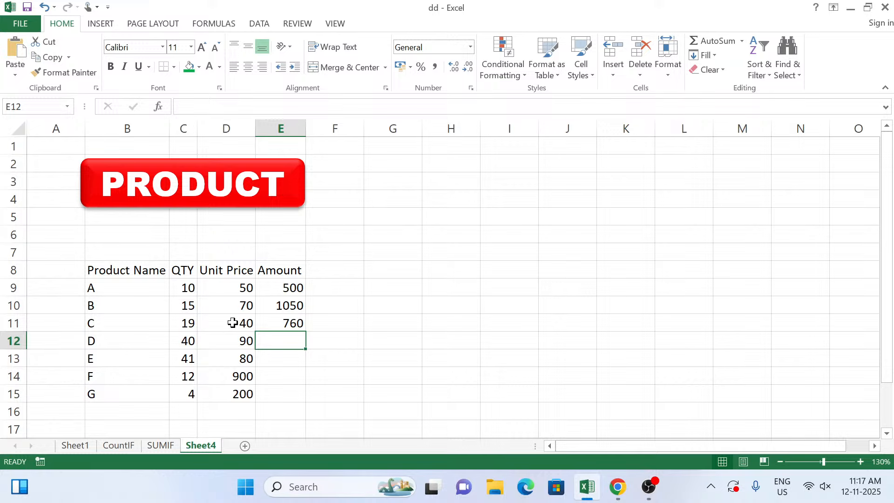
# Fill the PRODUCT formula down through E12 to E15 for products D to G
pyautogui.hotkey('ctrl', 'd')
pyautogui.press('Return')
pyautogui.hotkey('ctrl', 'd')
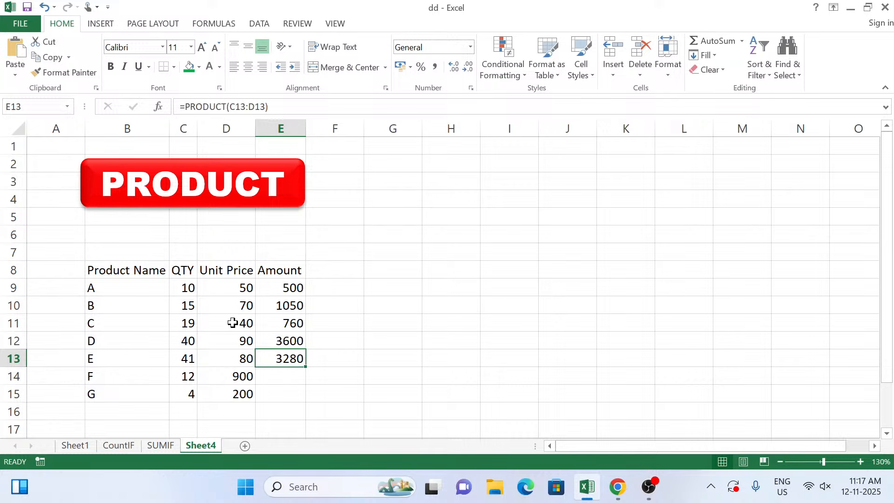
pyautogui.press('Return')
pyautogui.hotkey('ctrl', 'd')
pyautogui.press('Return')
pyautogui.hotkey('ctrl', 'd')
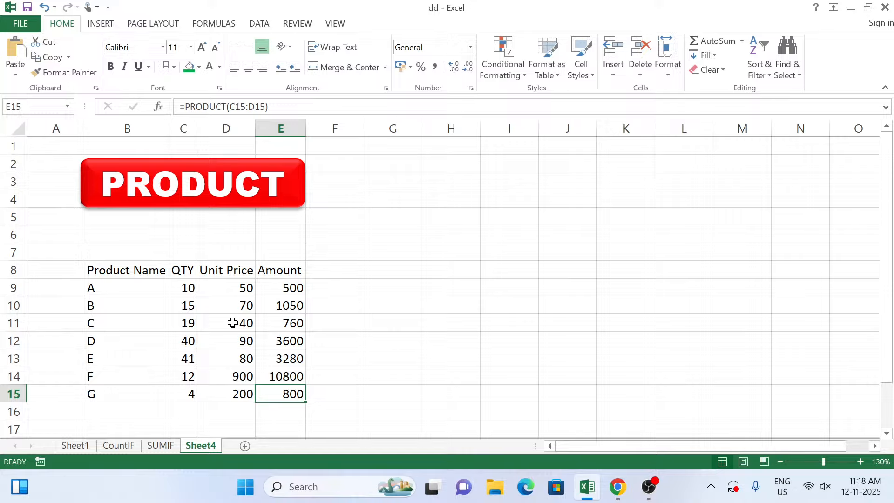
# Rename the Sheet4 worksheet as PRODUCT
pyautogui.rightClick(214, 448)
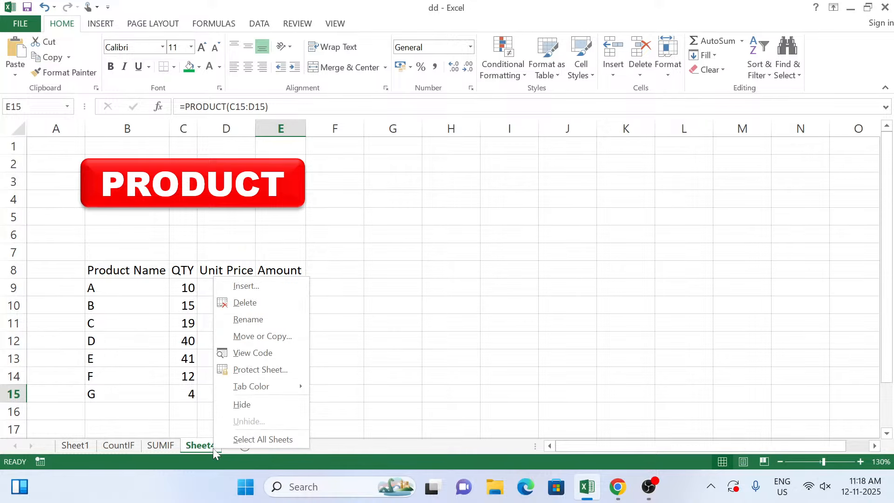
pyautogui.click(242, 321)
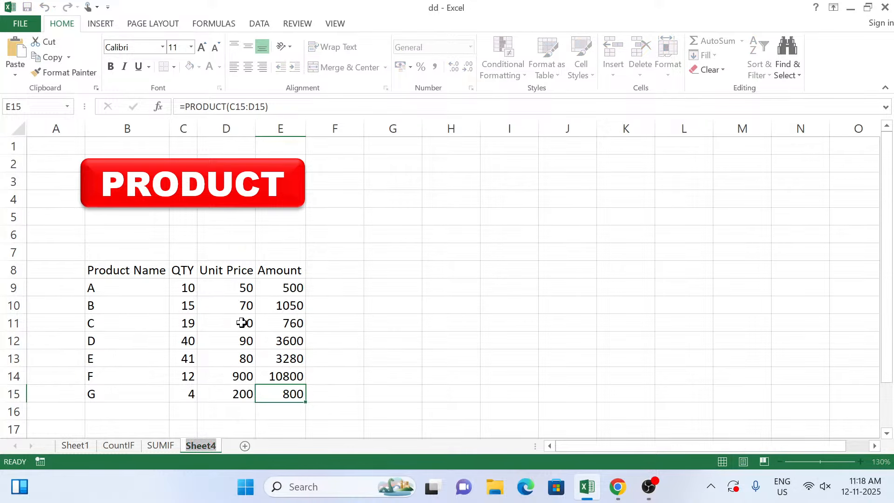
pyautogui.write('PRO')
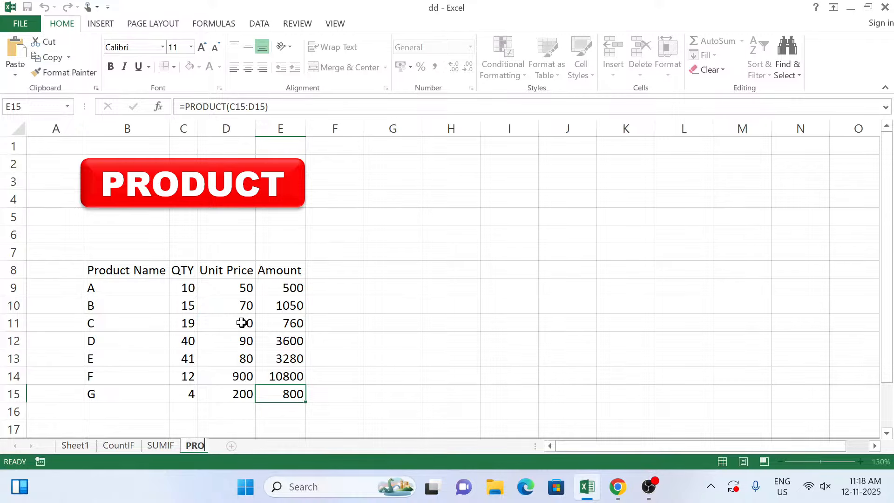
pyautogui.write('DUCT')
pyautogui.press('Return')
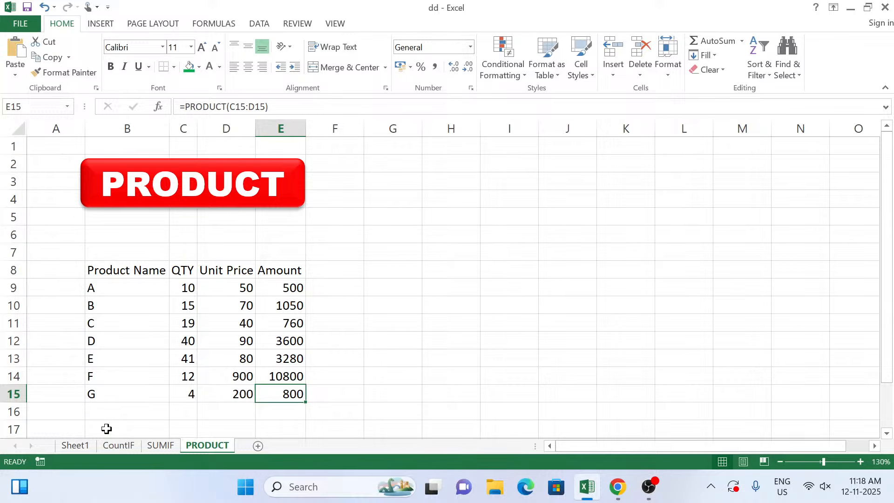
# Check the formula list on Sheet1 and add a new worksheet after the PRODUCT sheet
pyautogui.click(72, 446)
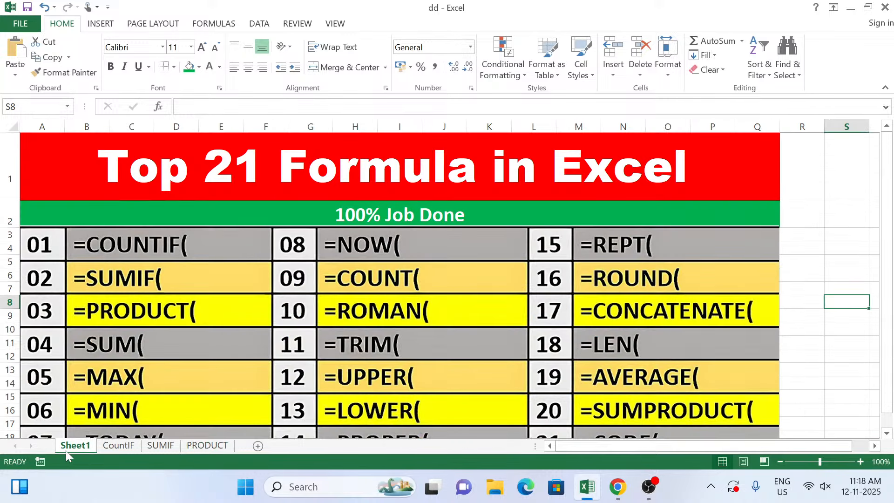
pyautogui.click(209, 446)
pyautogui.click(258, 445)
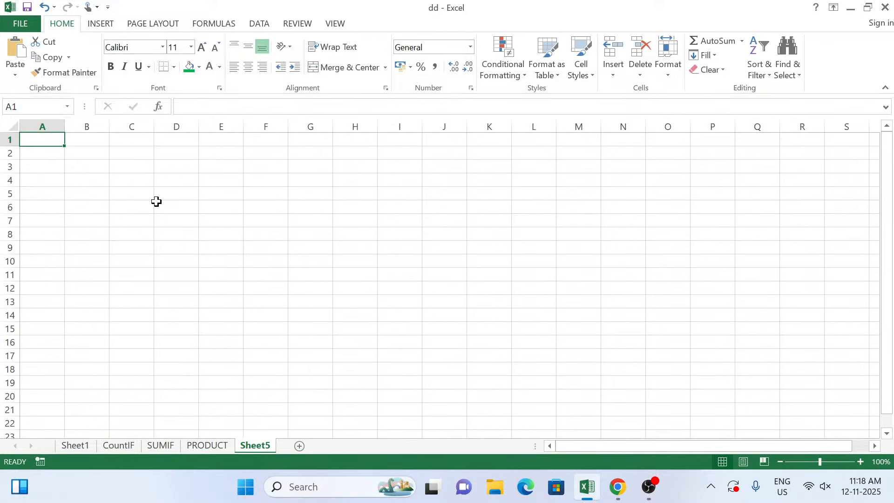
# Copy the red title shape from the SUMIF sheet and paste it into the new Sheet5
pyautogui.click(176, 449)
pyautogui.click(252, 168)
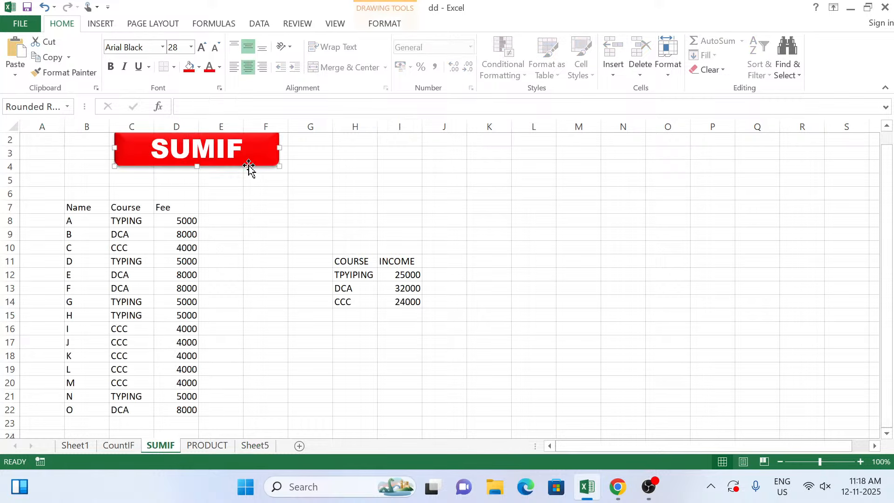
pyautogui.click(254, 446)
pyautogui.hotkey('ctrl', 'v')
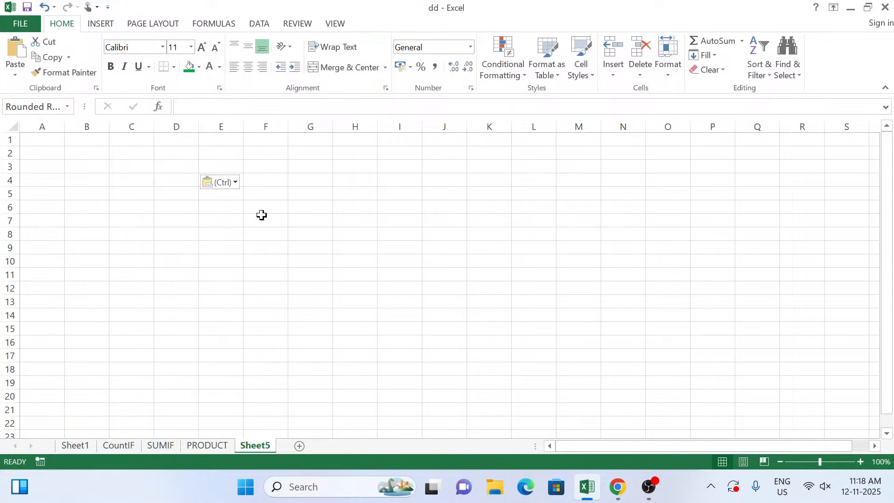
# Shorten the pasted title's text to SUM and move the shape over columns C to G in rows 2 to 4
pyautogui.click(156, 160)
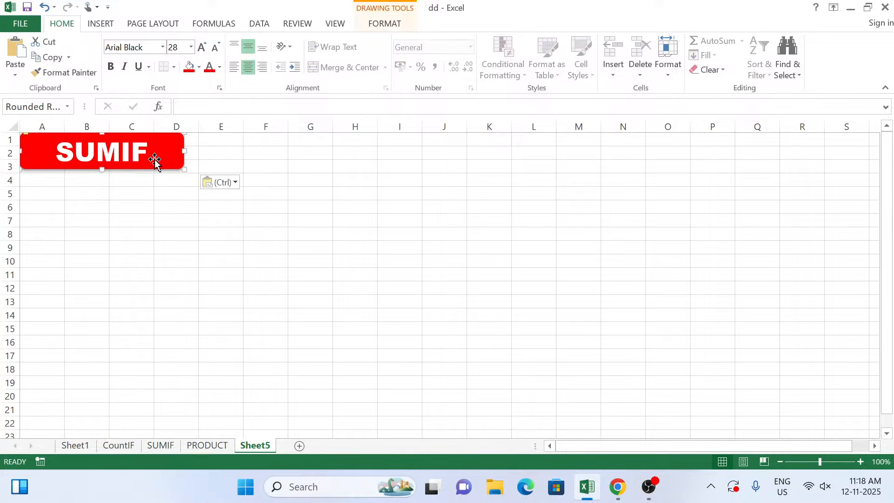
pyautogui.press('BackSpace')
pyautogui.press('BackSpace')
pyautogui.click(183, 230)
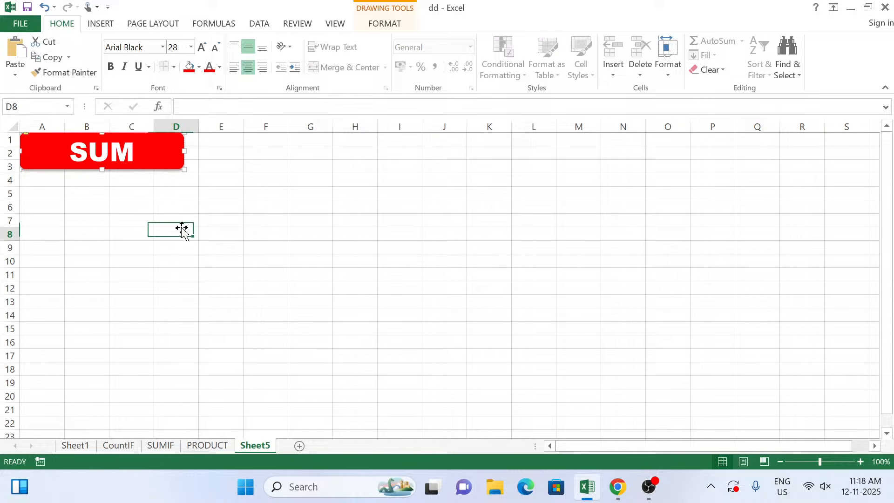
pyautogui.moveTo(149, 164)
pyautogui.mouseDown()
pyautogui.moveTo(254, 182)
pyautogui.moveTo(286, 175)
pyautogui.moveTo(268, 180)
pyautogui.mouseUp()
# Rename the Sheet5 worksheet as SUM
pyautogui.rightClick(256, 445)
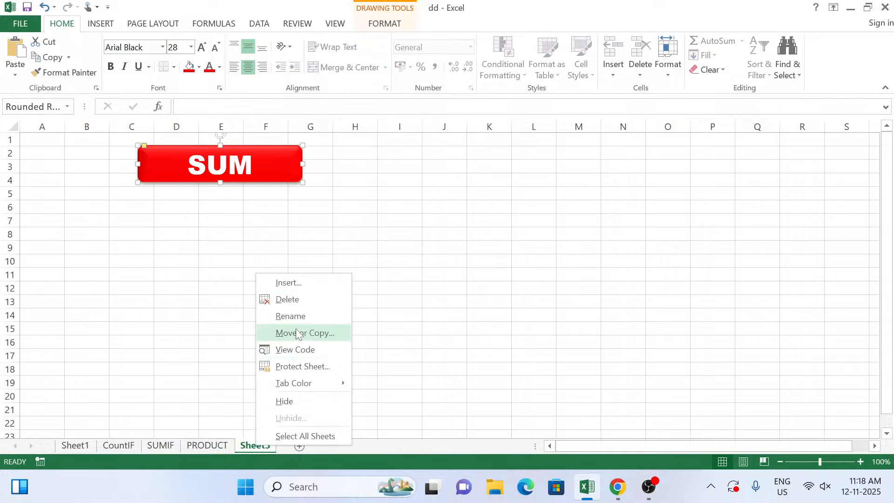
pyautogui.click(296, 314)
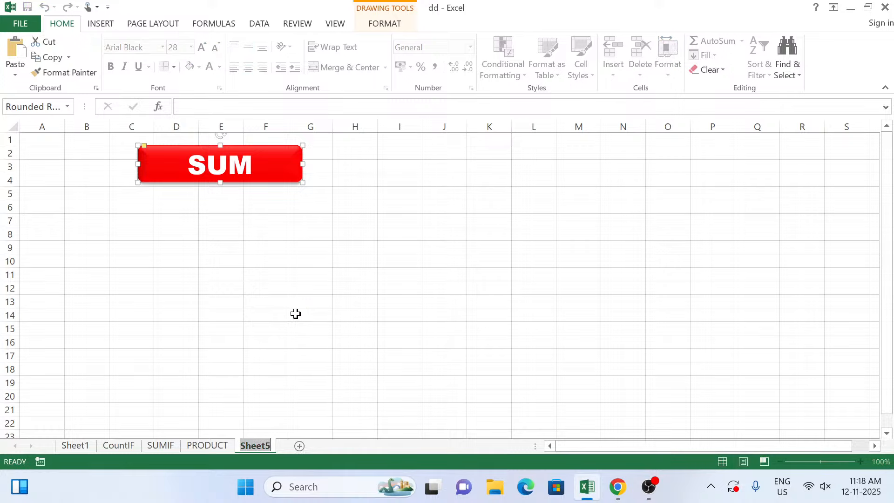
pyautogui.press('BackSpace')
pyautogui.write('SUM')
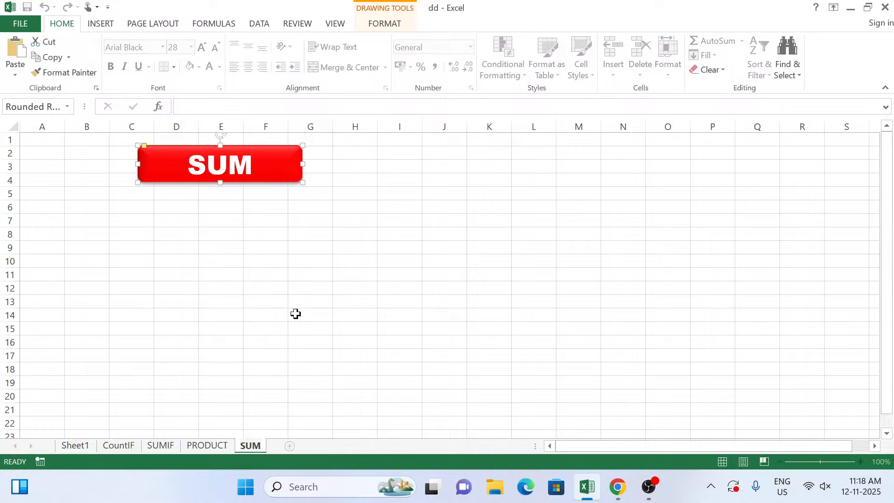
pyautogui.press('Return')
# Enter the column headings Product in C7 and Amount in D7 on the SUM sheet
pyautogui.click(134, 243)
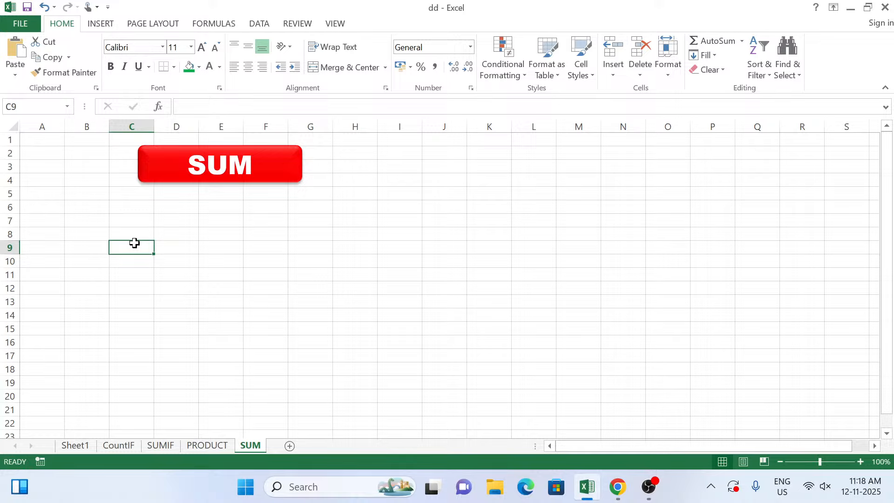
pyautogui.press('Up')
pyautogui.press('Up')
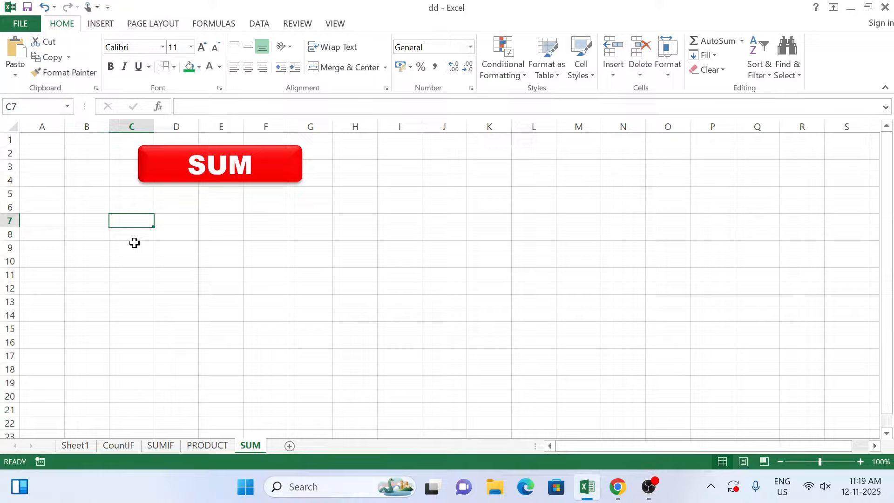
pyautogui.write('Pro')
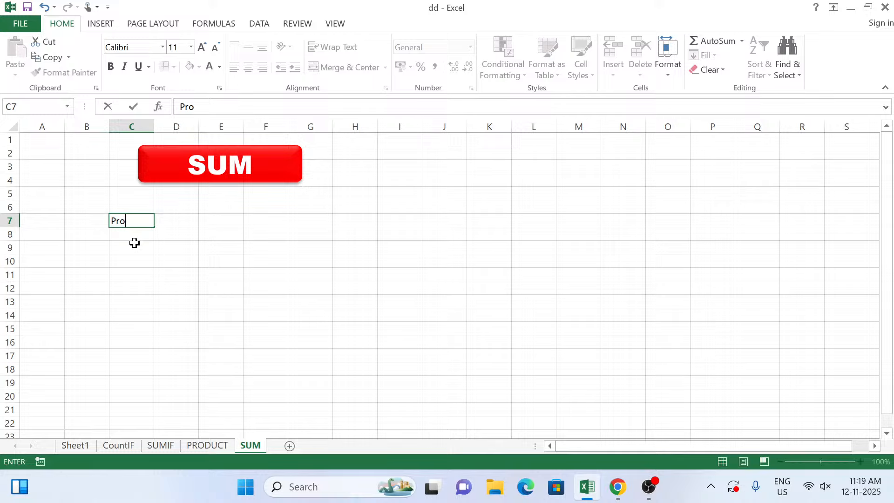
pyautogui.write('duct')
pyautogui.press('Tab')
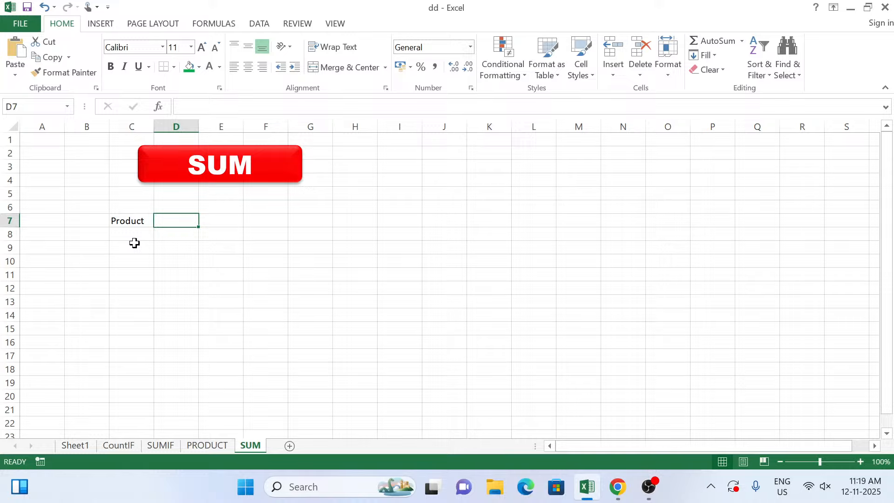
pyautogui.write('Amount')
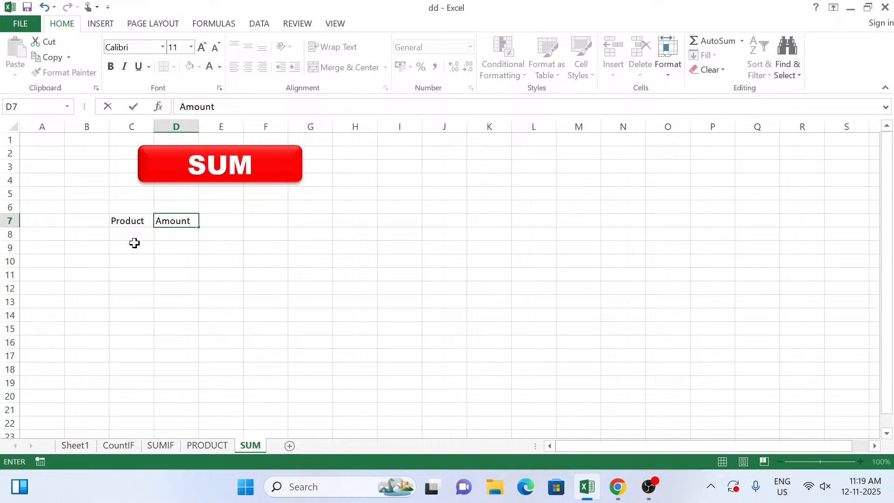
pyautogui.press('Tab')
pyautogui.write('Price')
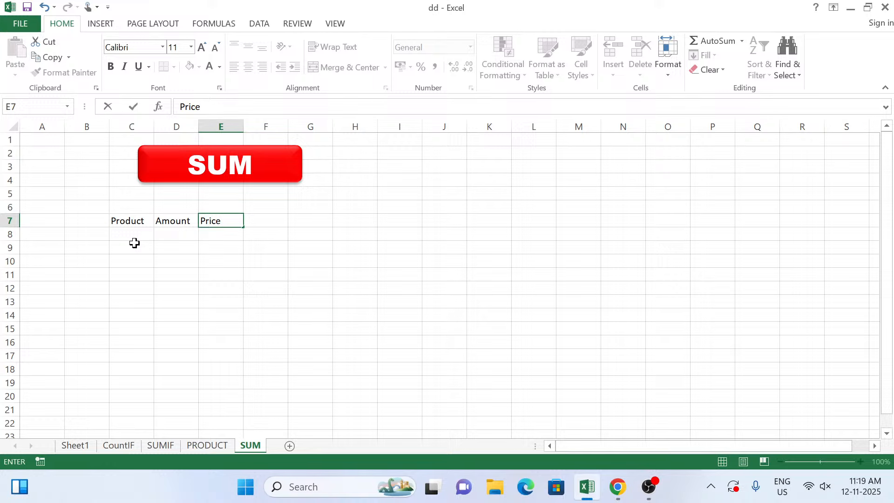
pyautogui.press('BackSpace')
pyautogui.press('BackSpace')
pyautogui.press('BackSpace')
pyautogui.press('BackSpace')
pyautogui.press('BackSpace')
pyautogui.press('Left')
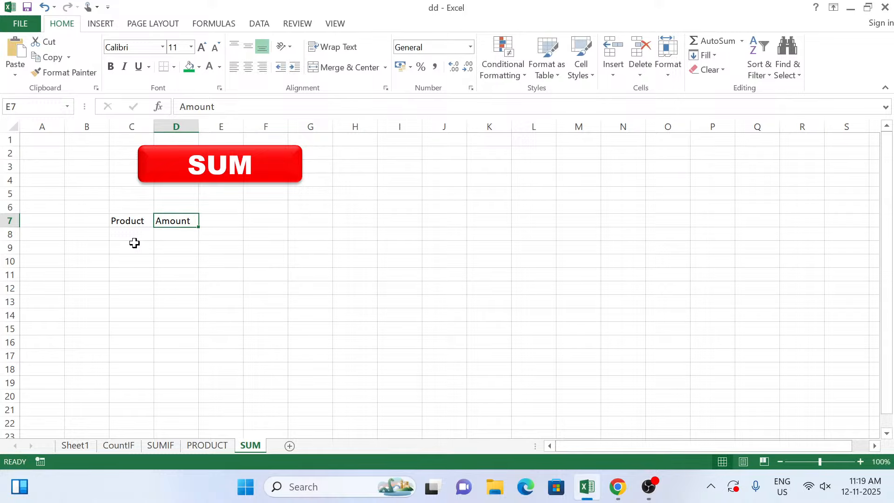
# Replace the heading in D7 with QTY, and add the headings Unit Price in E7 and Amount in F7
pyautogui.write('QTY')
pyautogui.press('Tab')
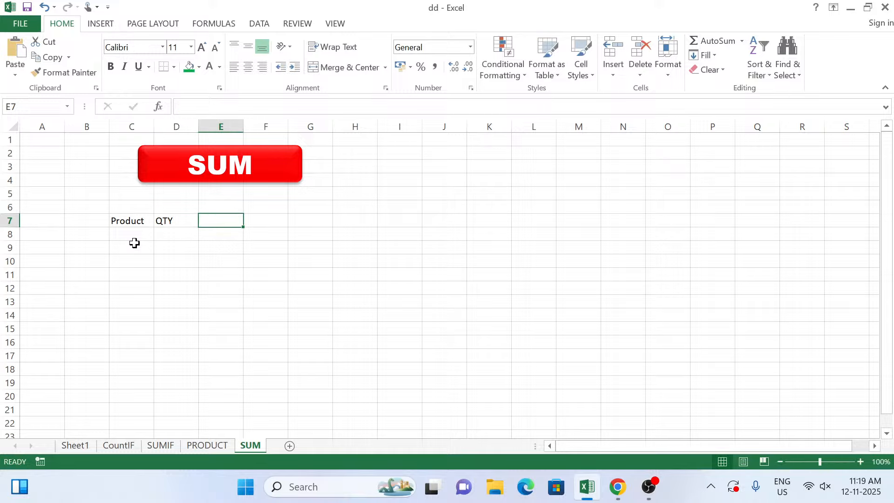
pyautogui.write('Un')
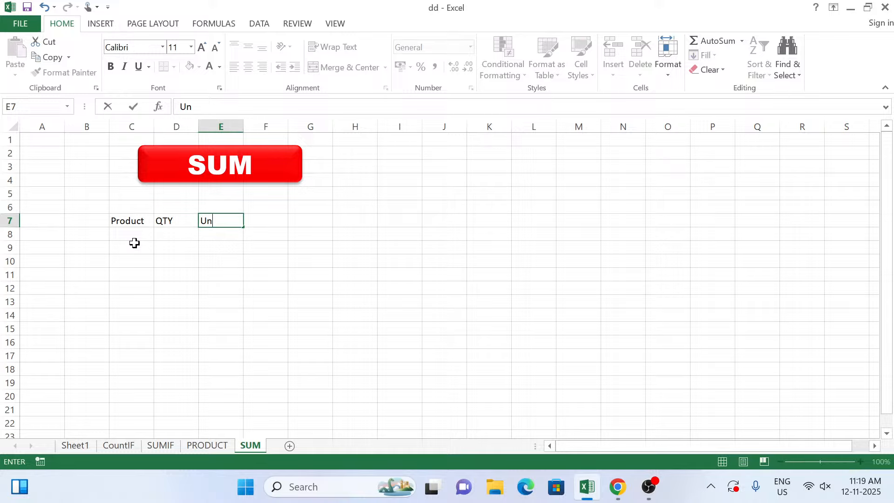
pyautogui.write('it Price')
pyautogui.press('Tab')
pyautogui.write('Amount')
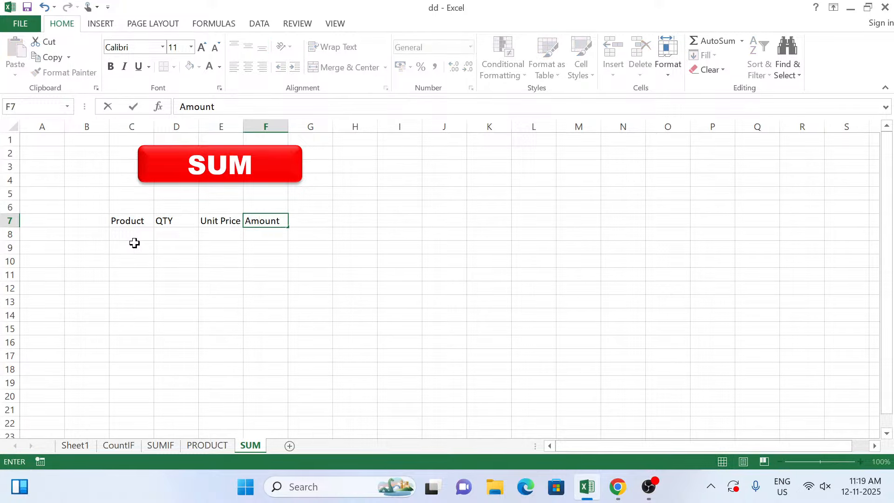
# List the products A, B, C, D and E under the Product heading in cells C8 to C12
pyautogui.click(134, 242)
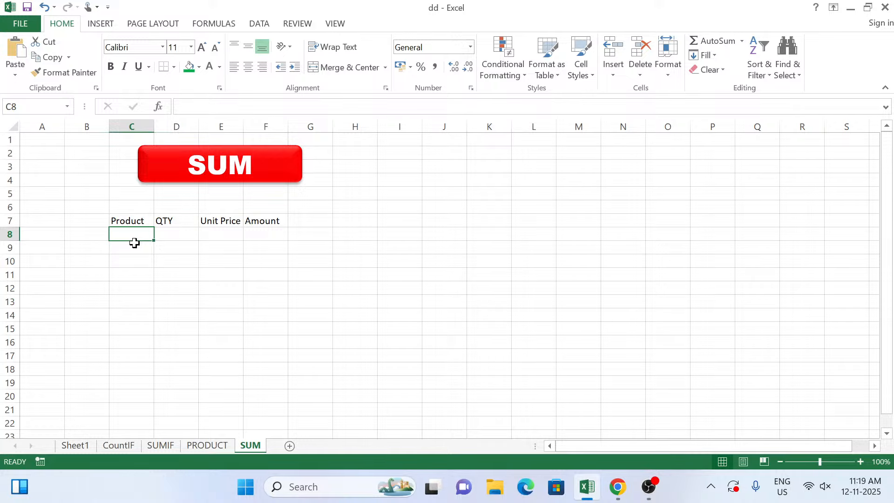
pyautogui.write('A')
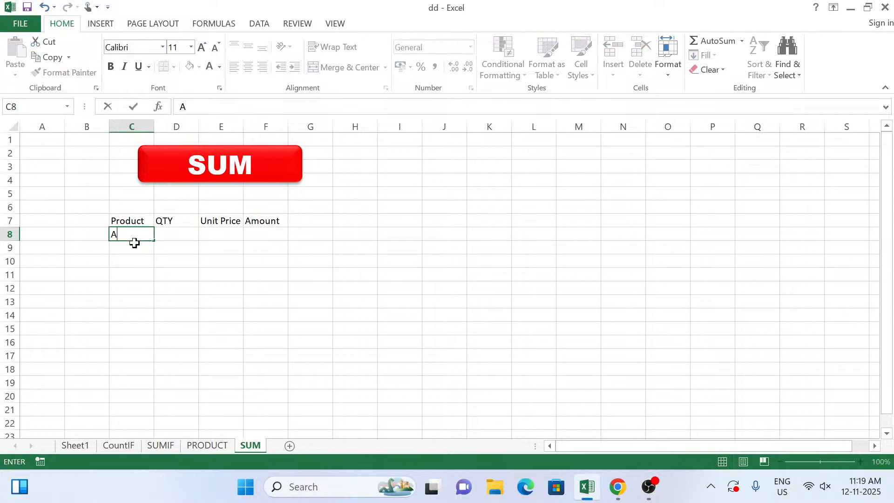
pyautogui.press('Return')
pyautogui.write('B')
pyautogui.press('Return')
pyautogui.write('C')
pyautogui.press('Return')
pyautogui.write('D')
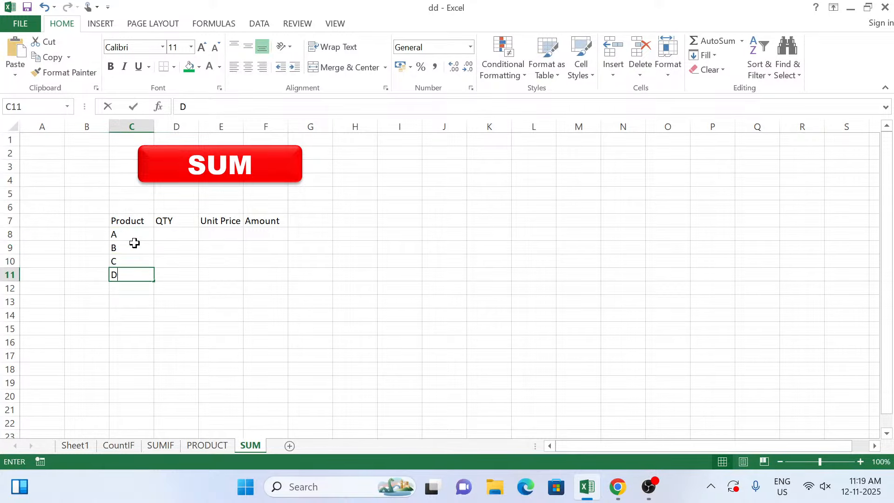
pyautogui.press('Return')
pyautogui.write('E')
pyautogui.press('Return')
# Enter quantity 10 and unit price 50 for product A, and quantity 15 and unit price 14 for product B
pyautogui.press('Up')
pyautogui.press('Up')
pyautogui.press('Up')
pyautogui.press('Up')
pyautogui.press('Up')
pyautogui.press('Right')
pyautogui.write('10')
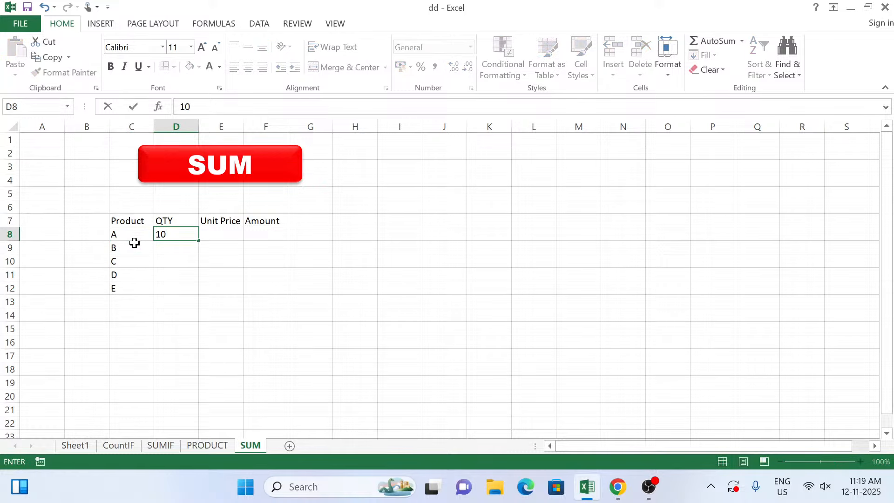
pyautogui.press('Right')
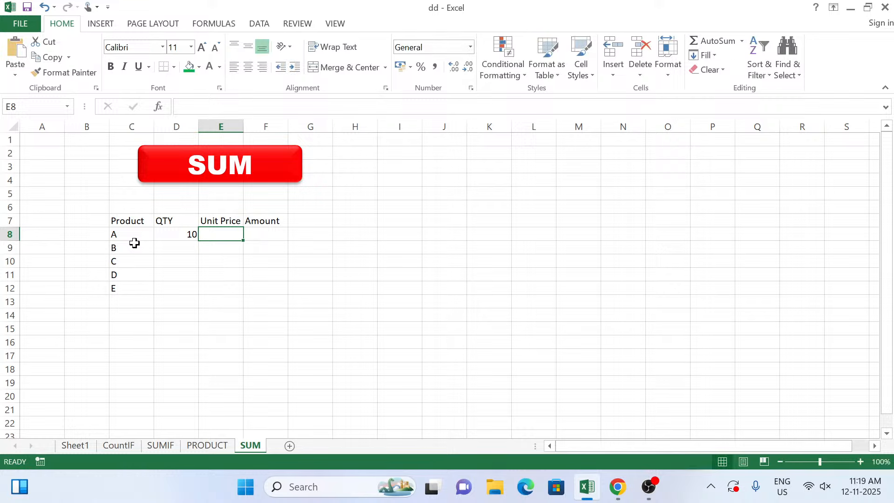
pyautogui.write('50')
pyautogui.press('Return')
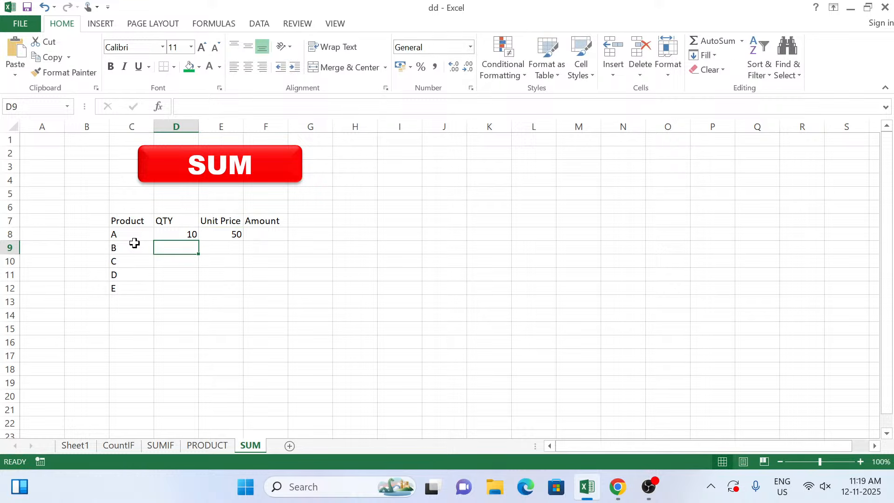
pyautogui.write('15')
pyautogui.press('Right')
pyautogui.write('14')
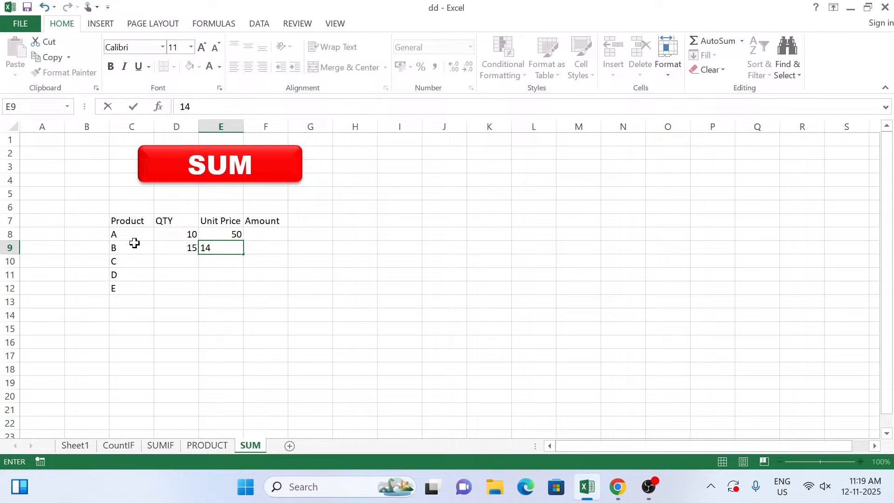
pyautogui.press('Return')
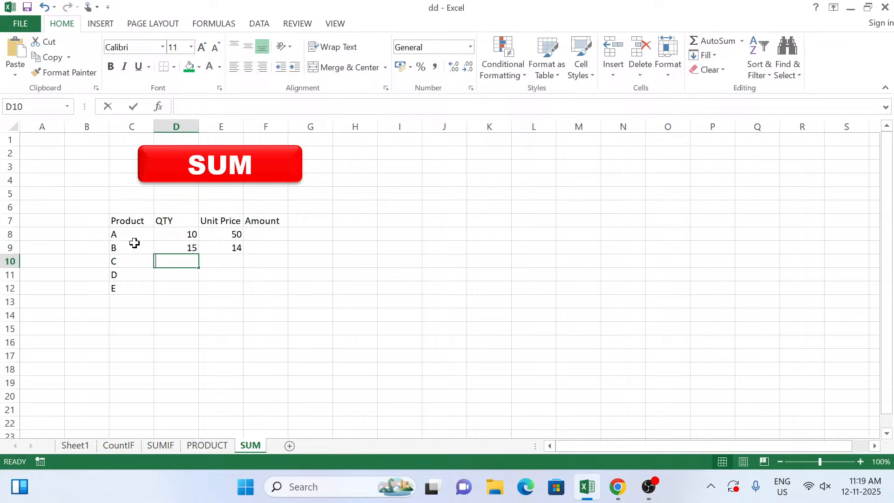
# Enter quantity 15 and unit price 60 for product C, and quantity 15 for product D
pyautogui.write('15')
pyautogui.press('Right')
pyautogui.write('60')
pyautogui.press('Return')
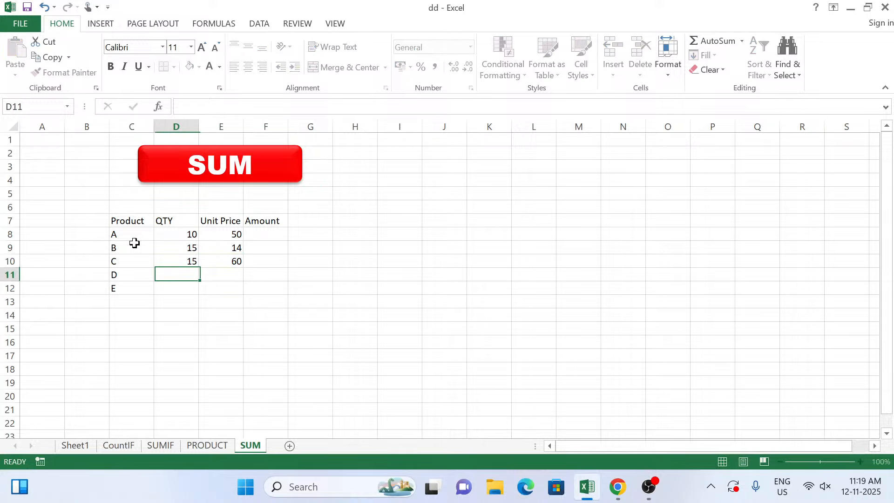
pyautogui.write('15')
pyautogui.press('Tab')
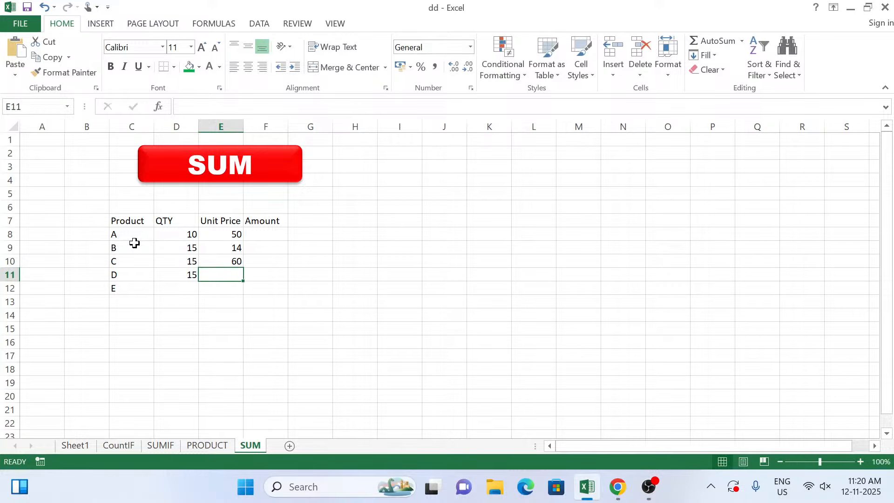
# Enter unit price 60 for product D, and quantity 45 with unit price 60 for product E
pyautogui.write('60')
pyautogui.press('Return')
pyautogui.write('45')
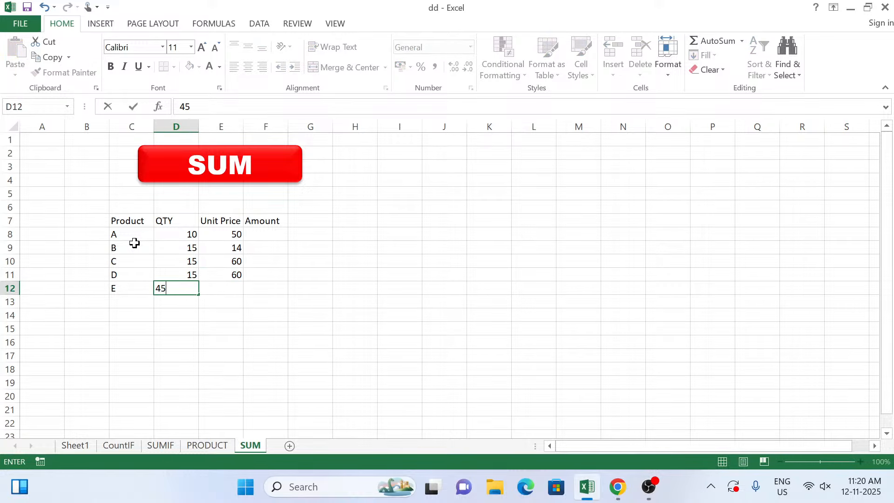
pyautogui.press('Tab')
pyautogui.write('60')
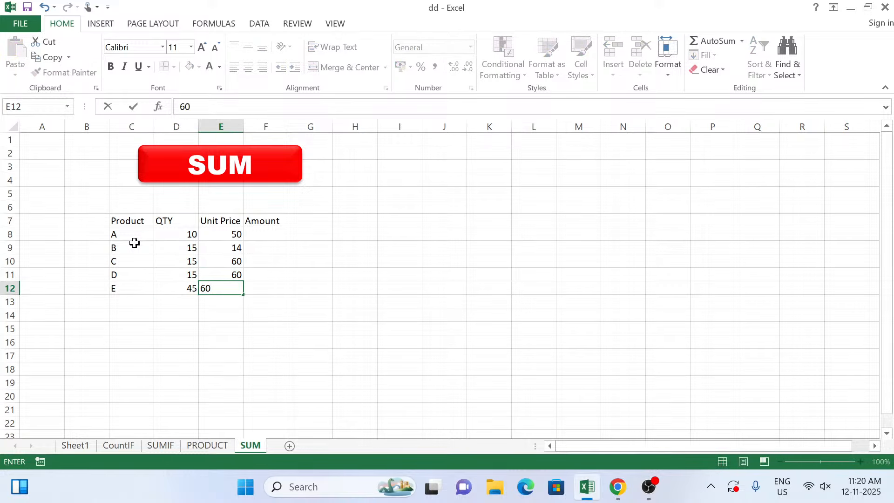
pyautogui.press('Tab')
# Calculate product A's amount in F8 with the formula =SUM(D8*E8)
pyautogui.press('Up')
pyautogui.press('Up')
pyautogui.press('Up')
pyautogui.press('Up')
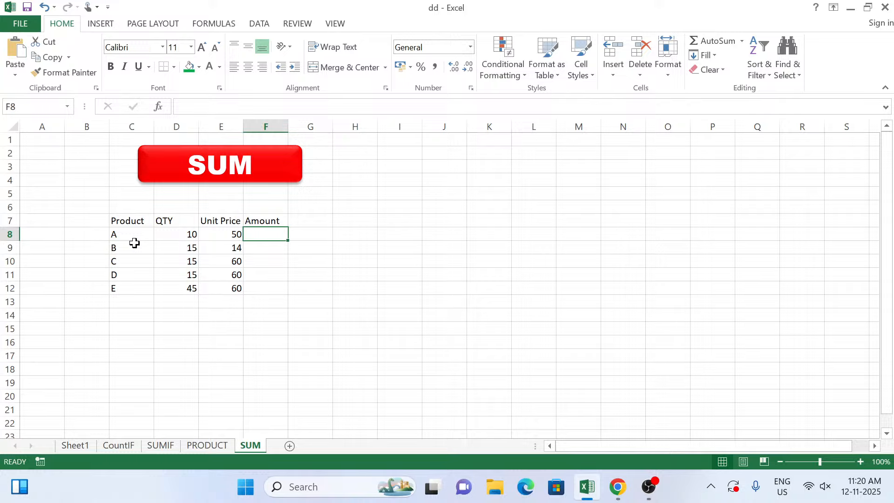
pyautogui.write('=')
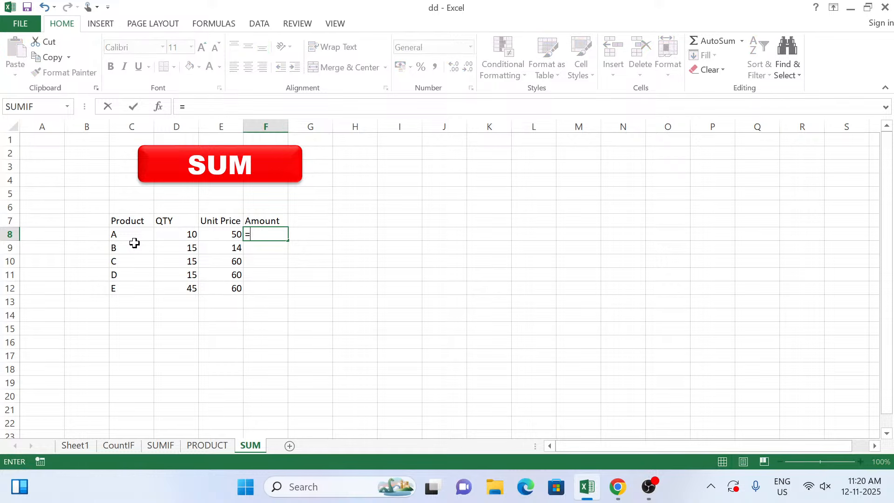
pyautogui.write('SUM(')
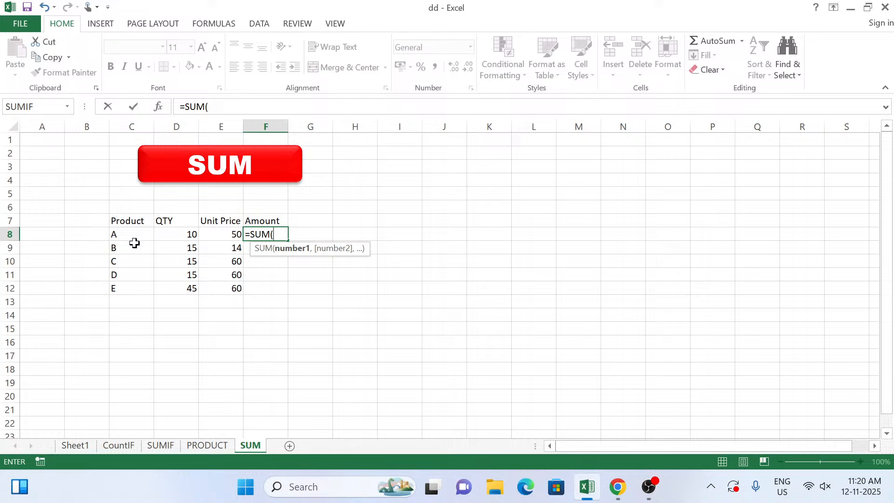
pyautogui.click(170, 235)
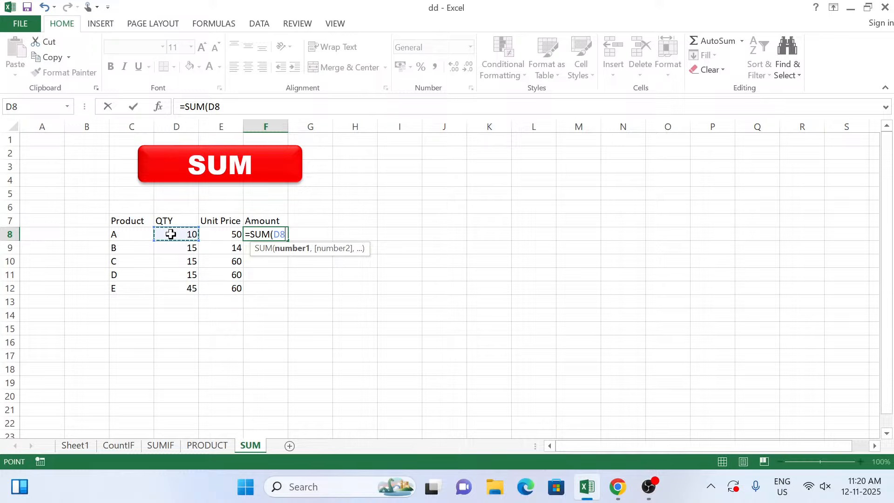
pyautogui.write('*')
pyautogui.click(229, 239)
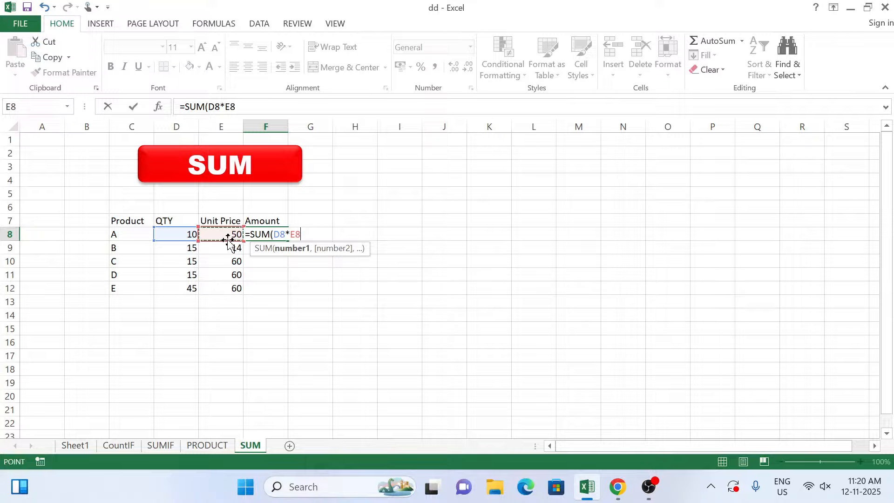
pyautogui.write(')')
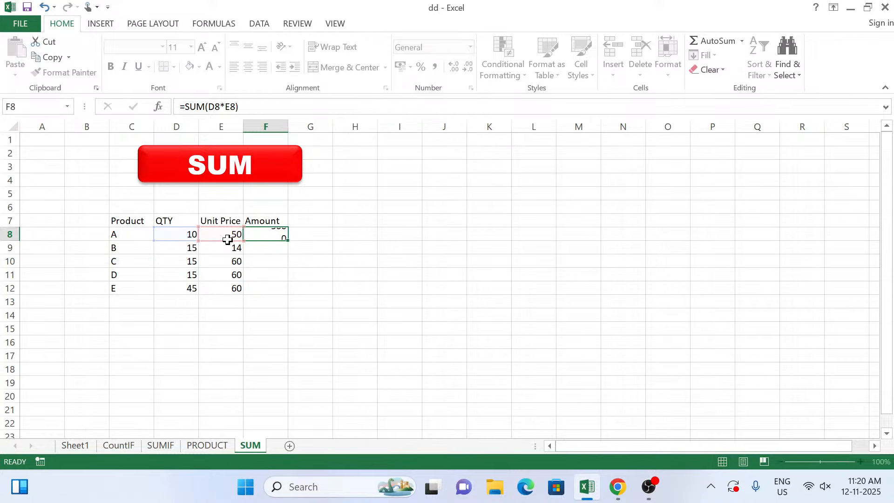
pyautogui.press('Return')
# Fill the amount formula from F8 down to F12 for products B to E
pyautogui.click(260, 236)
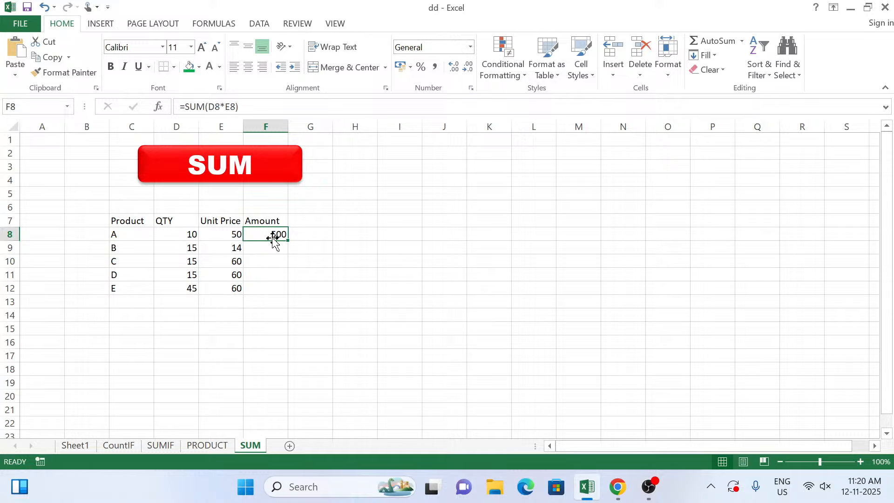
pyautogui.moveTo(287, 245); pyautogui.dragTo(286, 293)
pyautogui.click(272, 311)
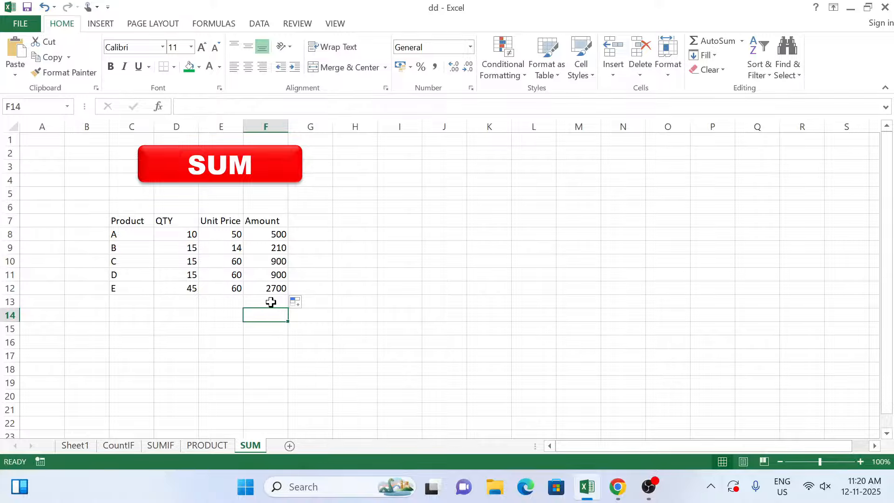
# Change product E's unit price in E12 to 12
pyautogui.click(271, 302)
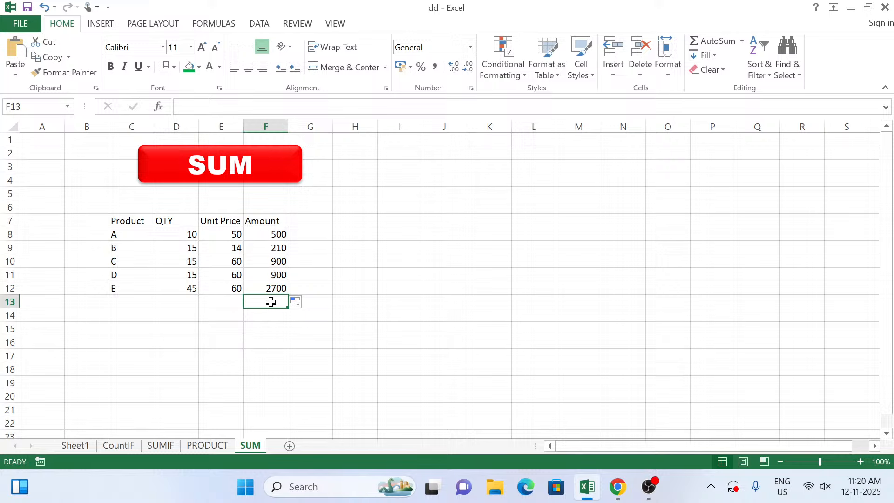
pyautogui.press('Up')
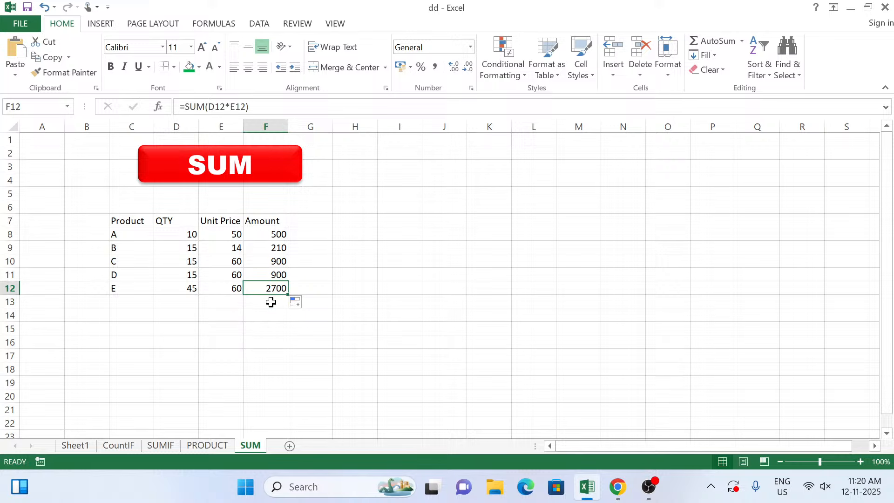
pyautogui.press('Left')
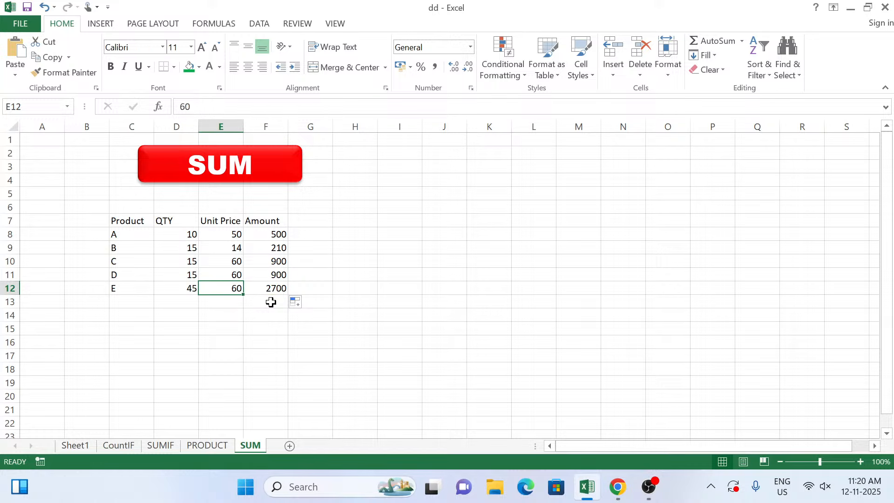
pyautogui.write('12')
pyautogui.press('Return')
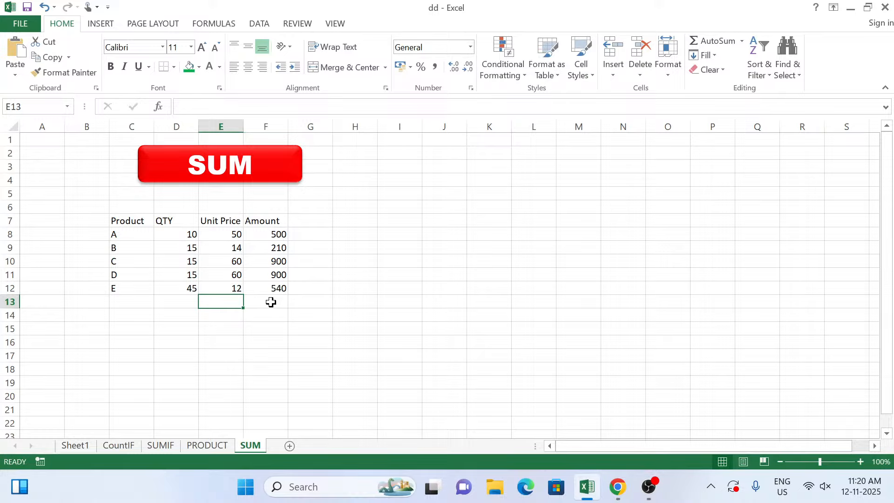
# Total the Amount column in F13 with AutoSum over F8:F12
pyautogui.press('Down')
pyautogui.press('Right')
pyautogui.press('Up')
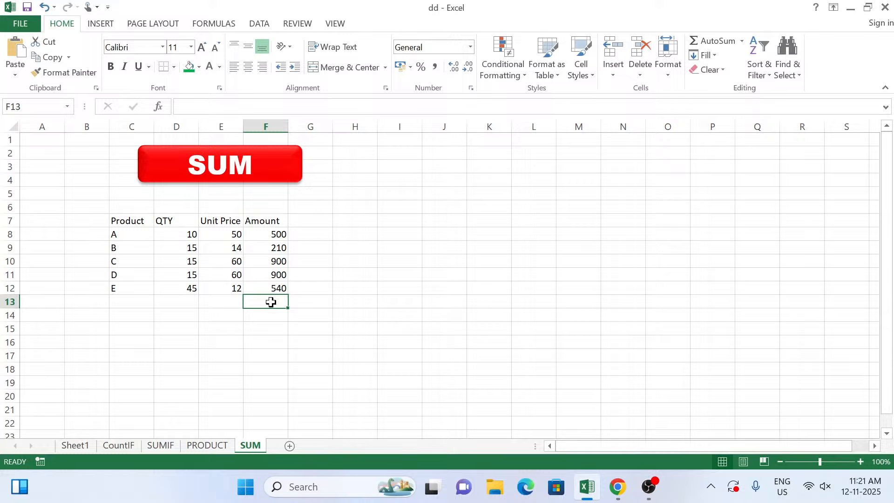
pyautogui.hotkey('alt', '=')
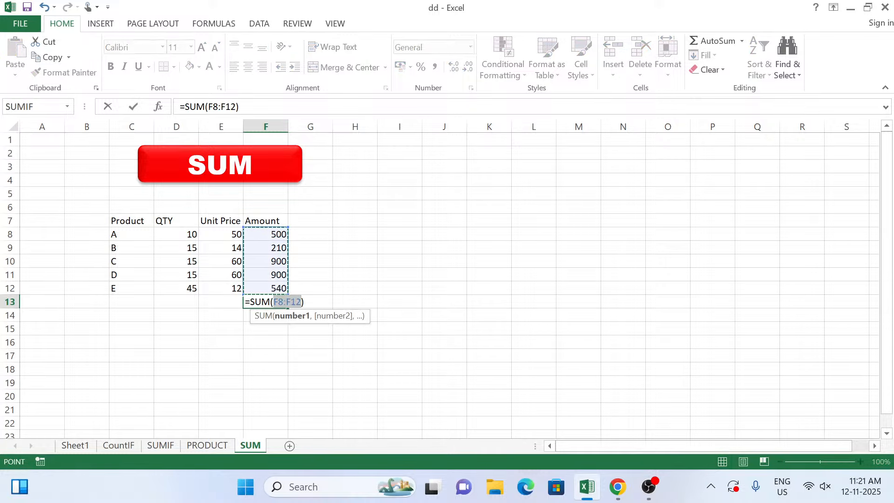
pyautogui.press('Return')
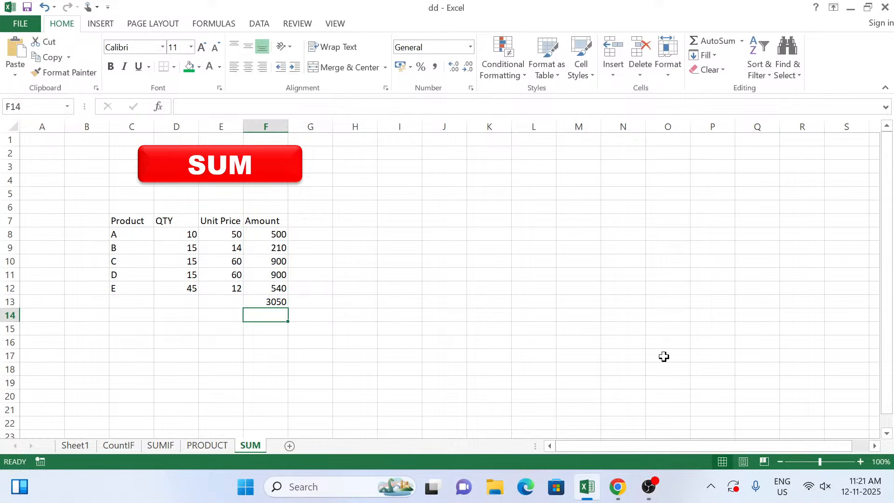
pyautogui.click(273, 303)
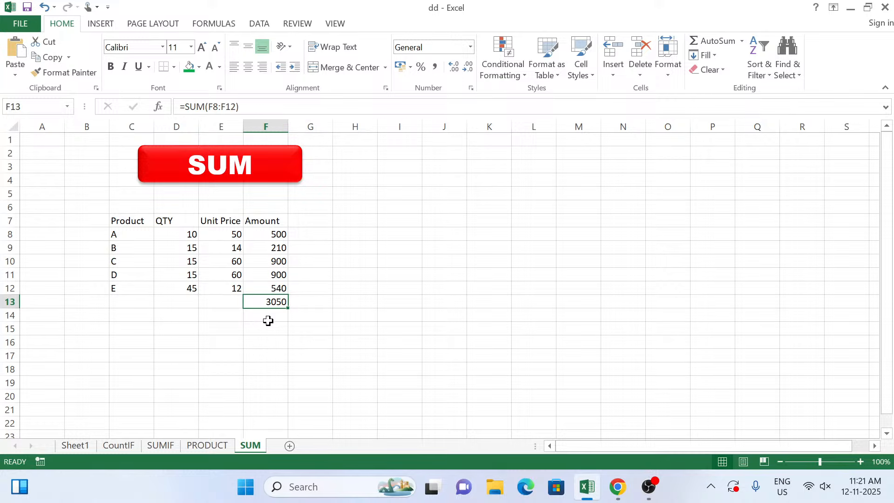
# Check the formula list on Sheet1, and add a new worksheet named MAX after the SUM sheet
pyautogui.click(74, 445)
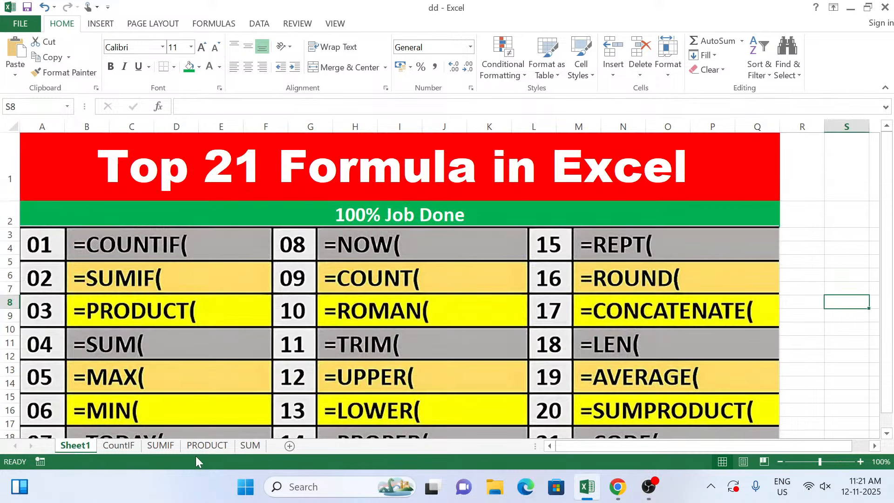
pyautogui.click(253, 449)
pyautogui.click(290, 445)
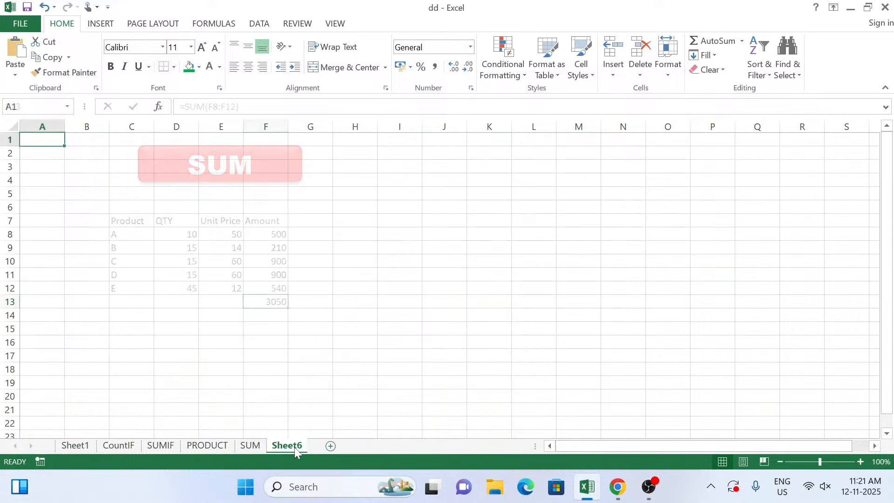
pyautogui.rightClick(287, 447)
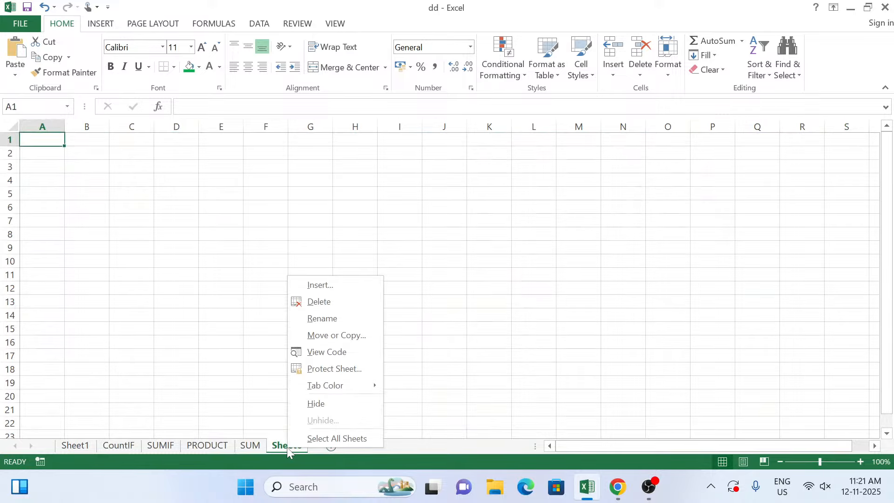
pyautogui.click(309, 318)
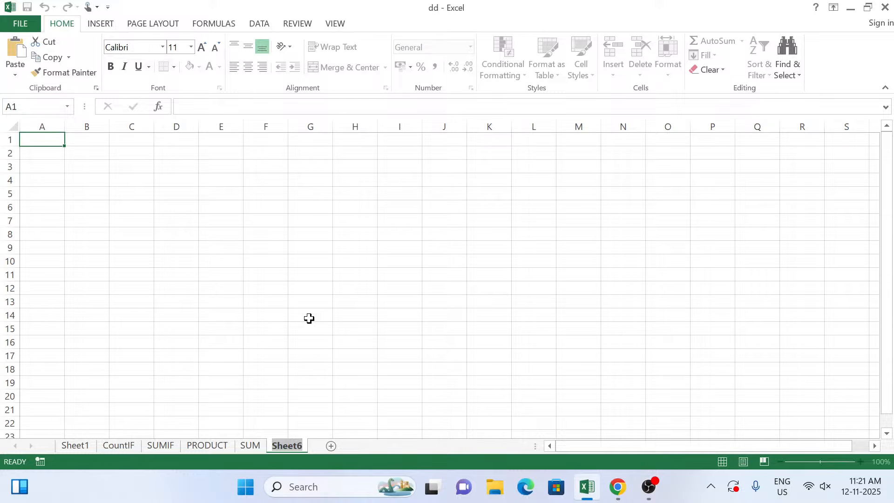
pyautogui.write('MAX')
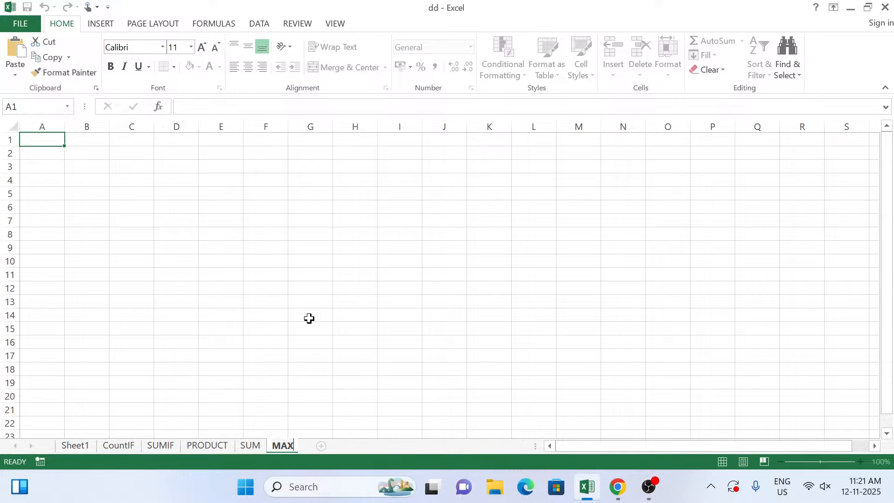
pyautogui.press('Return')
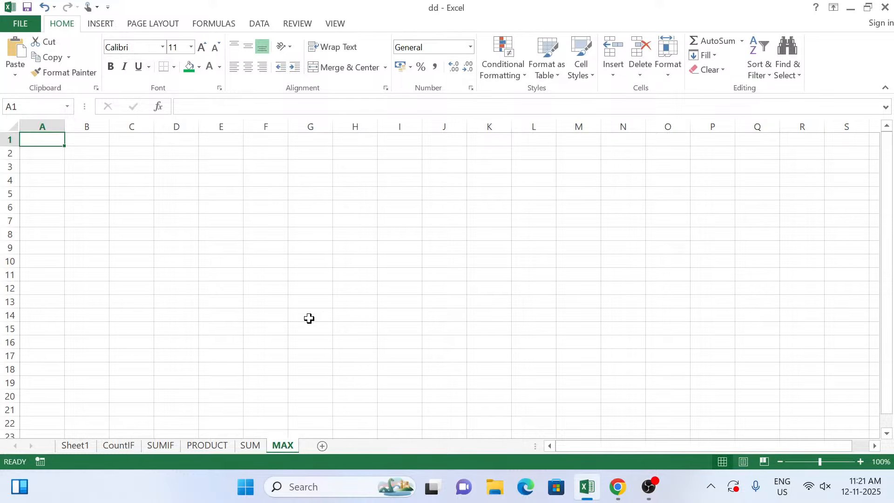
# Paste the copied red banner across columns C to F at the top of the MAX sheet and change its text to MAX
pyautogui.hotkey('ctrl', 'v')
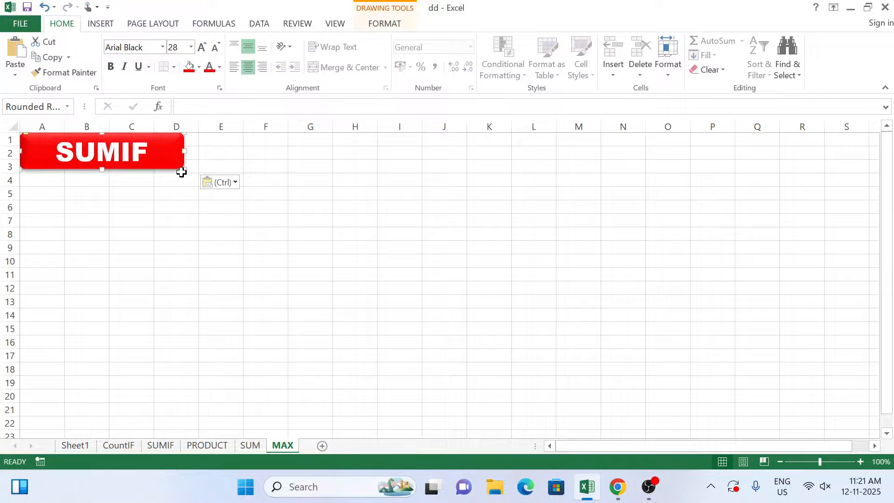
pyautogui.moveTo(173, 166); pyautogui.dragTo(276, 175)
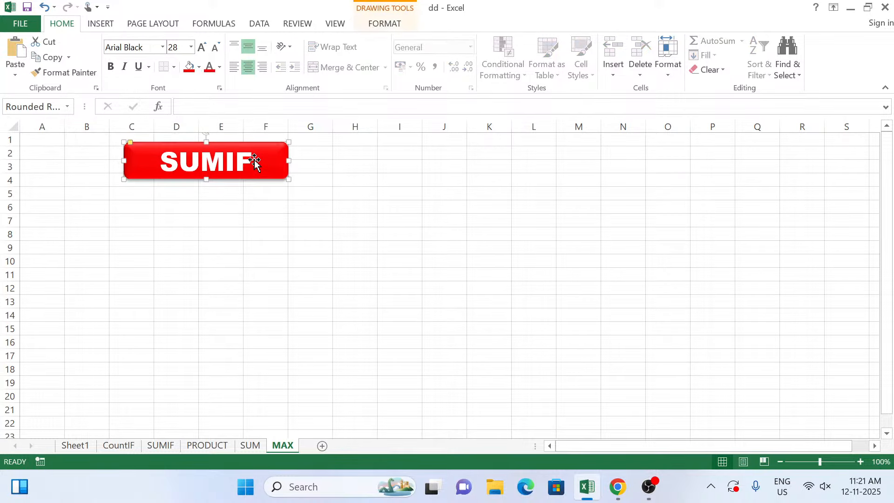
pyautogui.click(257, 165)
pyautogui.hotkey('ctrl', 'a')
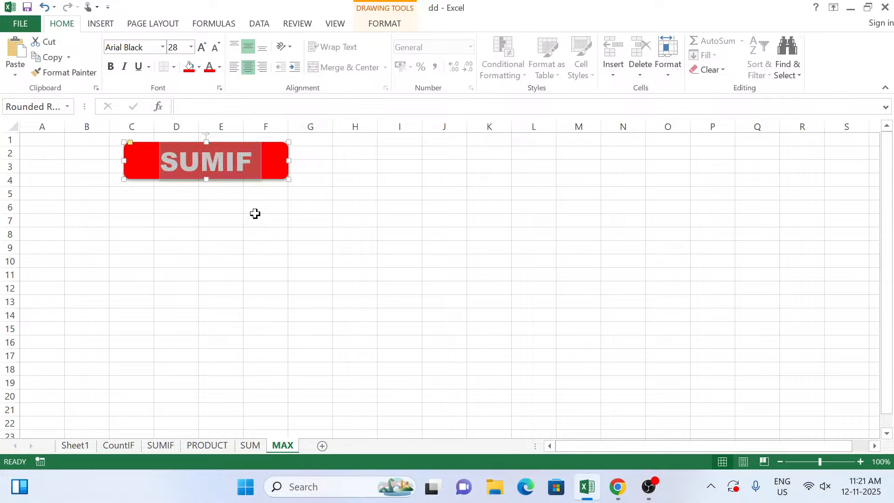
pyautogui.write('MAX')
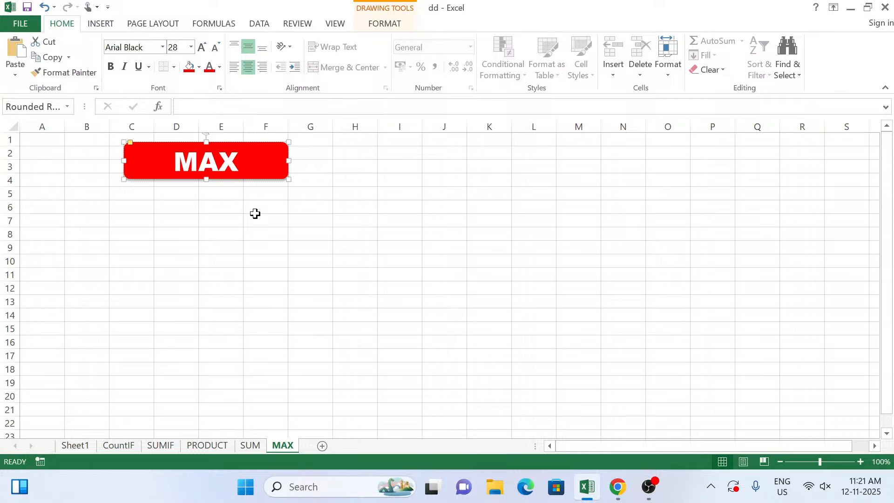
pyautogui.click(255, 214)
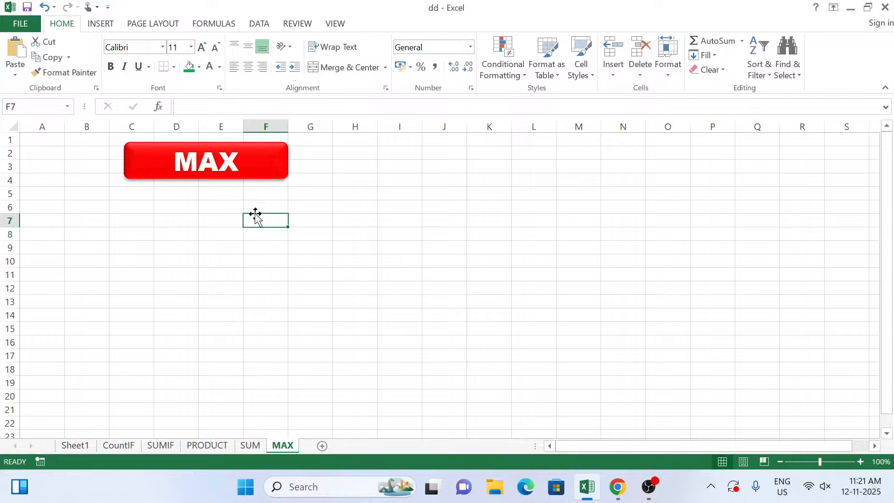
# Enter the headers STUDENT NAME in C7 and MARK in D7, and autofit column C's width
pyautogui.click(138, 217)
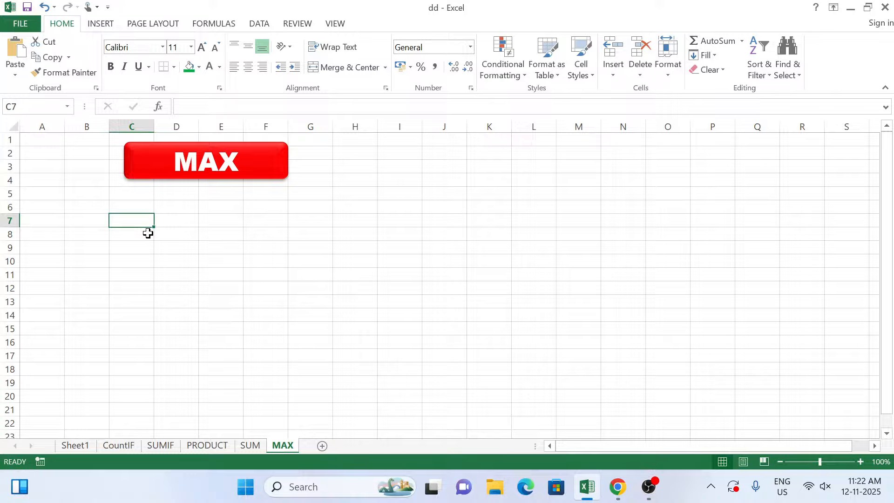
pyautogui.write('STUDE')
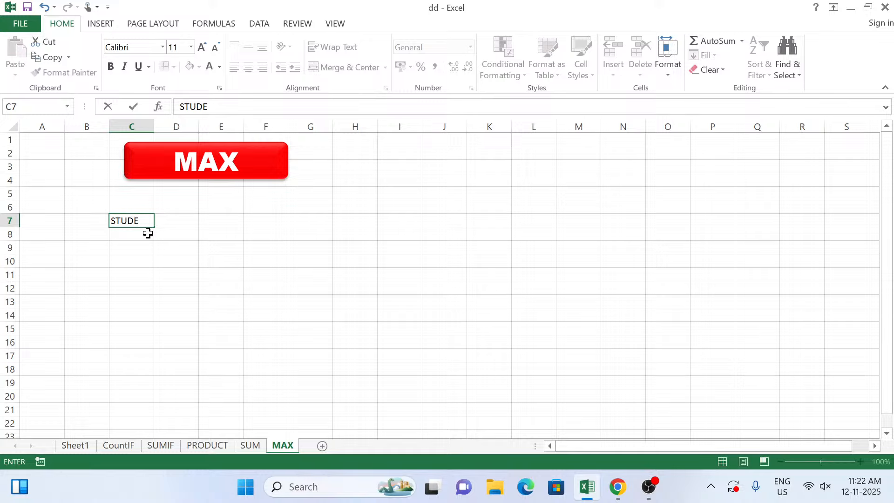
pyautogui.write('NT NAME')
pyautogui.press('Tab')
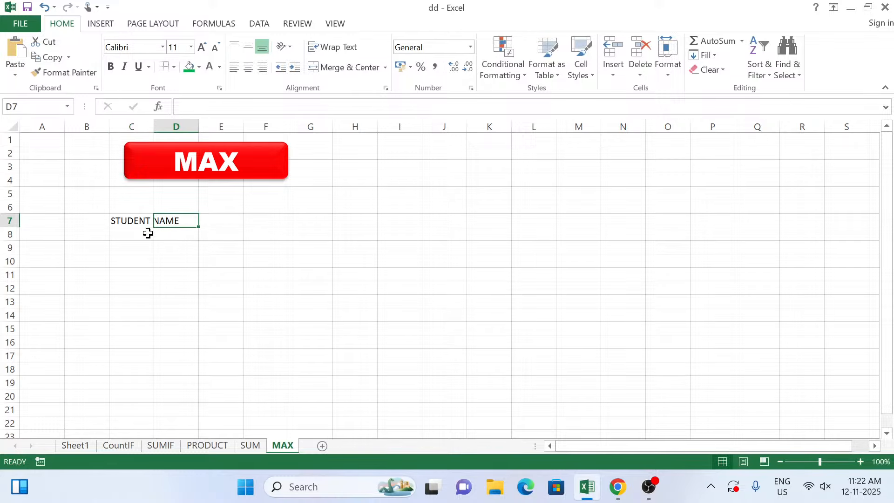
pyautogui.write('MARK')
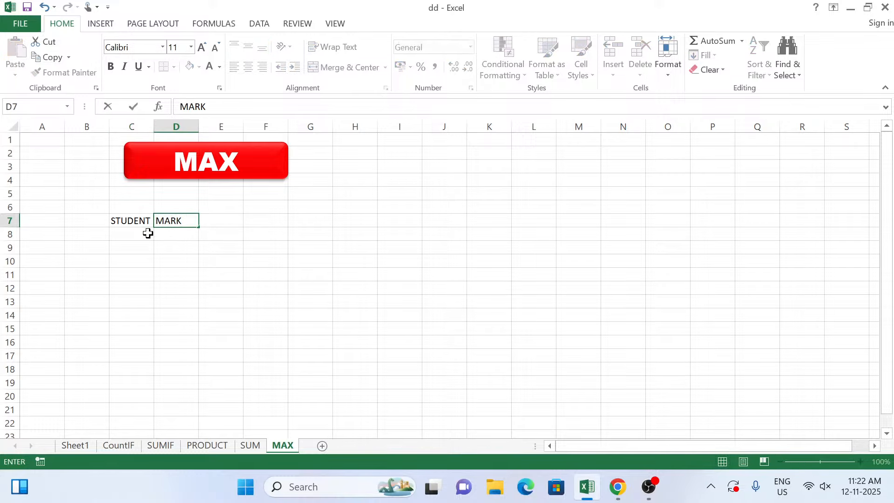
pyautogui.click(148, 232)
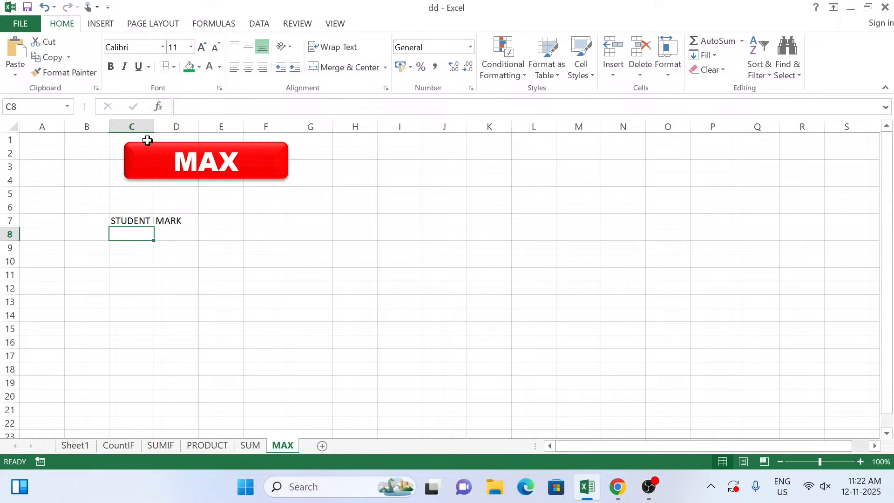
pyautogui.doubleClick(155, 127)
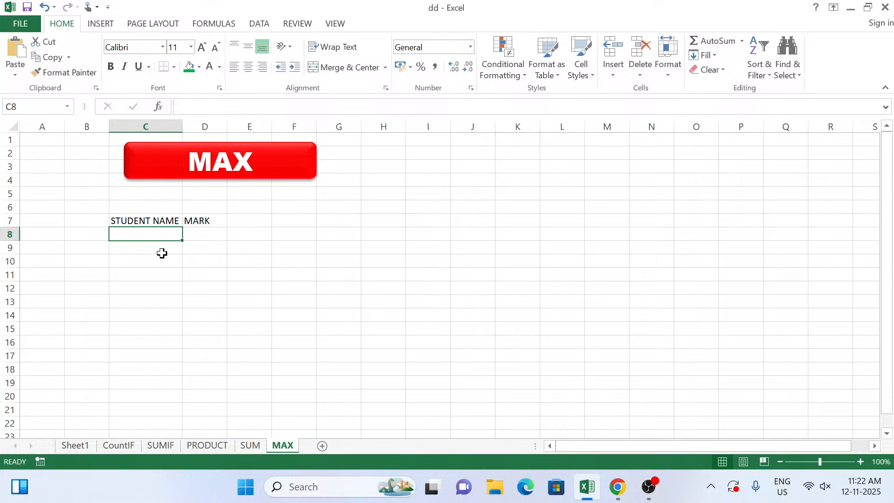
# Fill the STUDENT NAME column in C8:C16 with the letters A through I, one per row
pyautogui.write('A')
pyautogui.press('Return')
pyautogui.write('B')
pyautogui.press('Return')
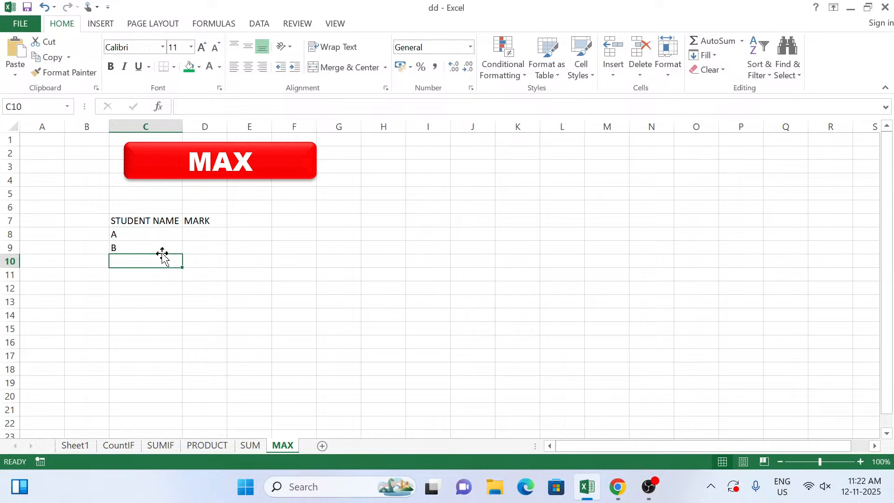
pyautogui.write('C')
pyautogui.press('Return')
pyautogui.write('D')
pyautogui.press('Return')
pyautogui.write('E')
pyautogui.press('Return')
pyautogui.write('G')
pyautogui.press('Return')
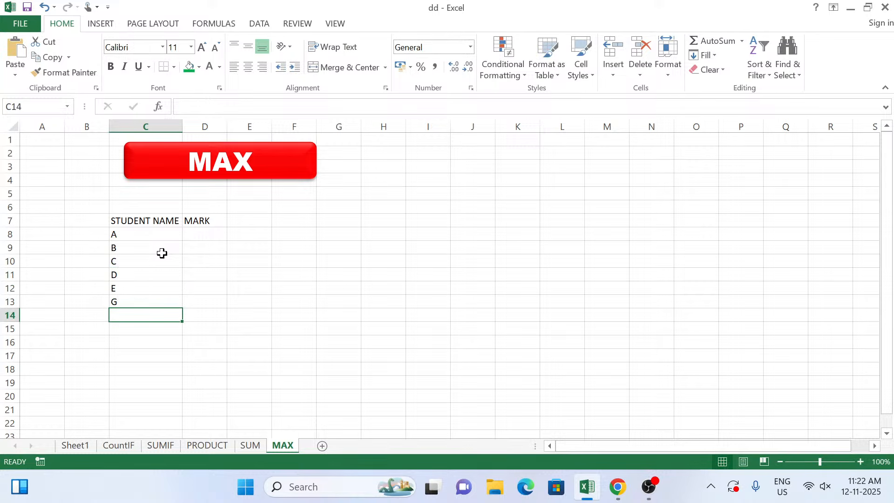
pyautogui.press('Up')
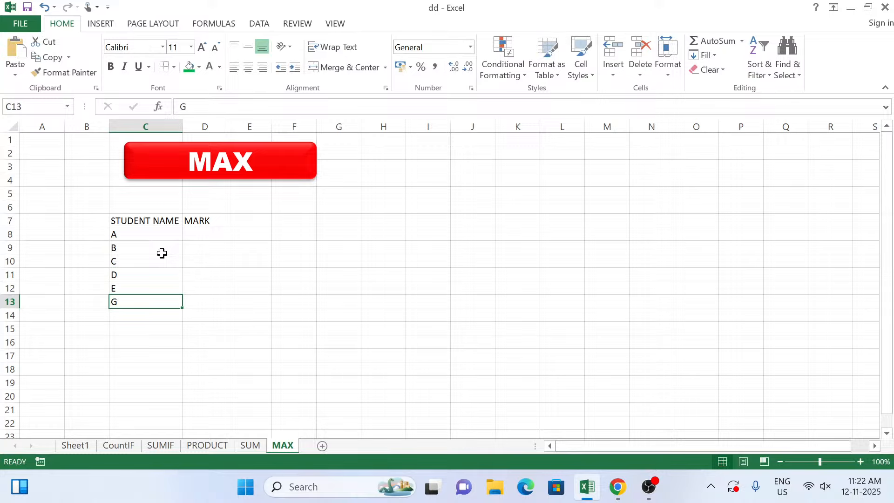
pyautogui.write('F')
pyautogui.press('Return')
pyautogui.write('G')
pyautogui.press('Return')
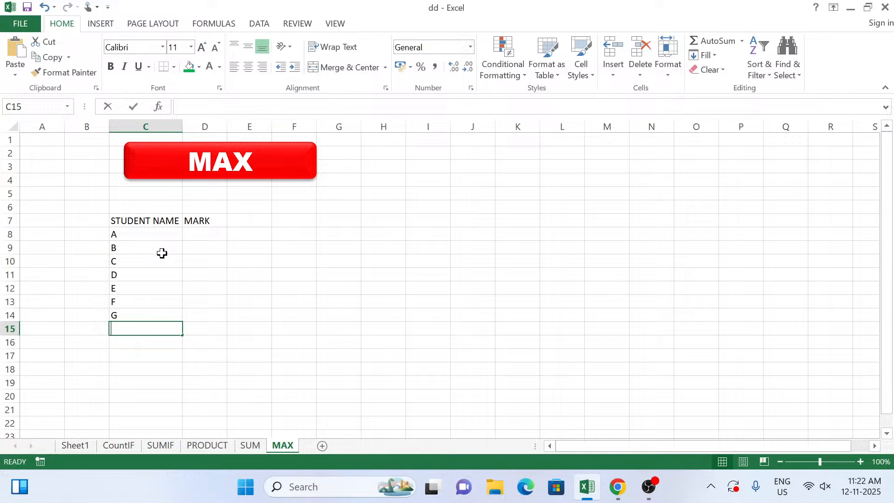
pyautogui.write('H')
pyautogui.press('Return')
pyautogui.write('I')
pyautogui.press('Tab')
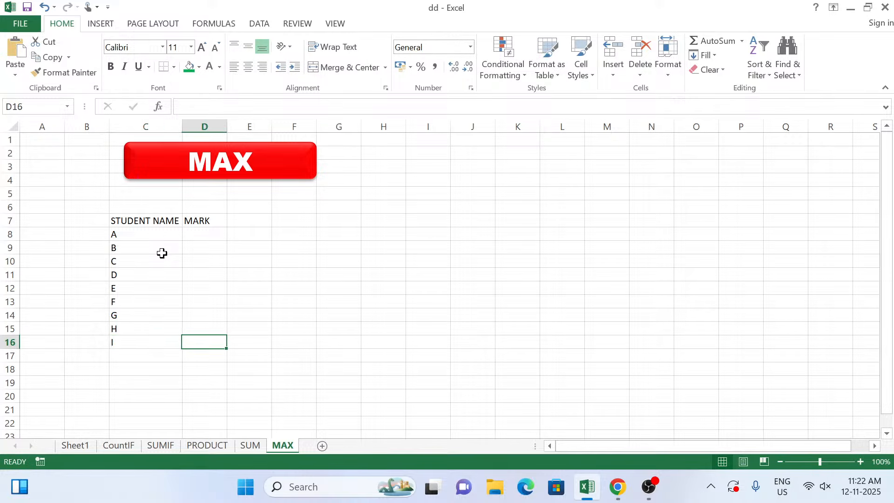
# Enter the marks 200, 220, 200, 400, 200, 200, 200, 300 and 10 for students A to I in D8:D16
pyautogui.press('Up')
pyautogui.press('Up')
pyautogui.press('Up')
pyautogui.press('Up')
pyautogui.press('Up')
pyautogui.press('Up')
pyautogui.press('Up')
pyautogui.press('Up')
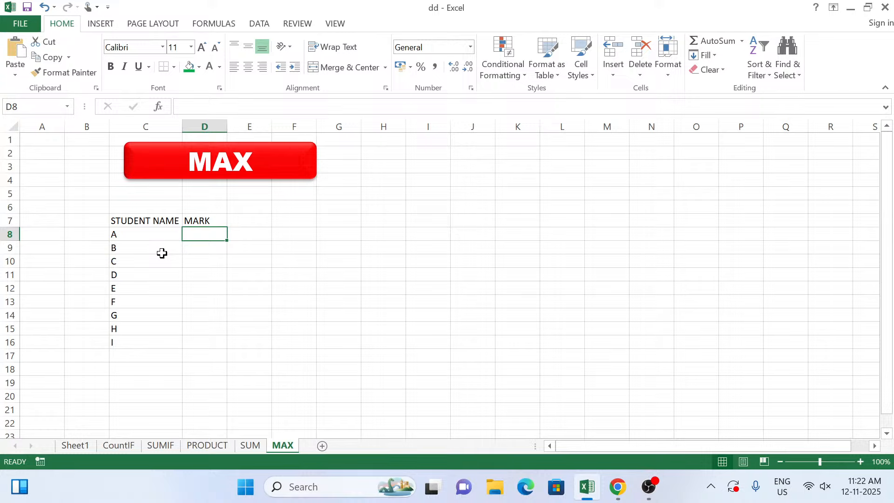
pyautogui.write('200')
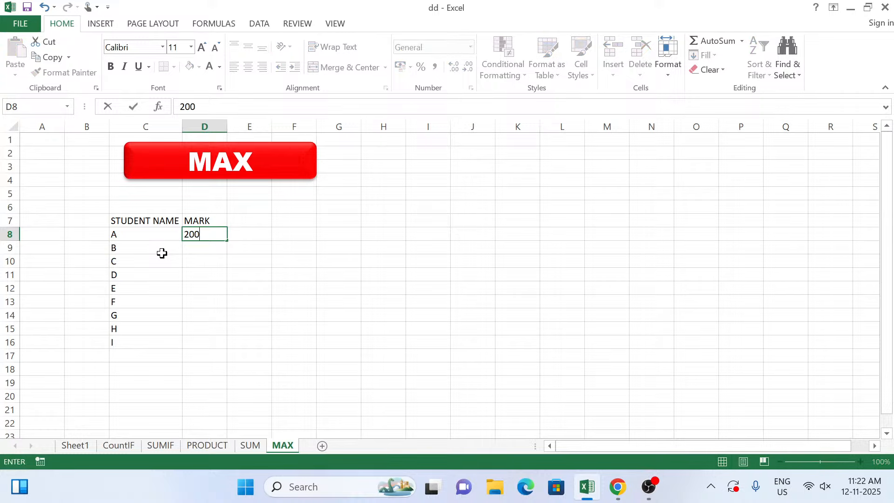
pyautogui.press('Return')
pyautogui.write('220')
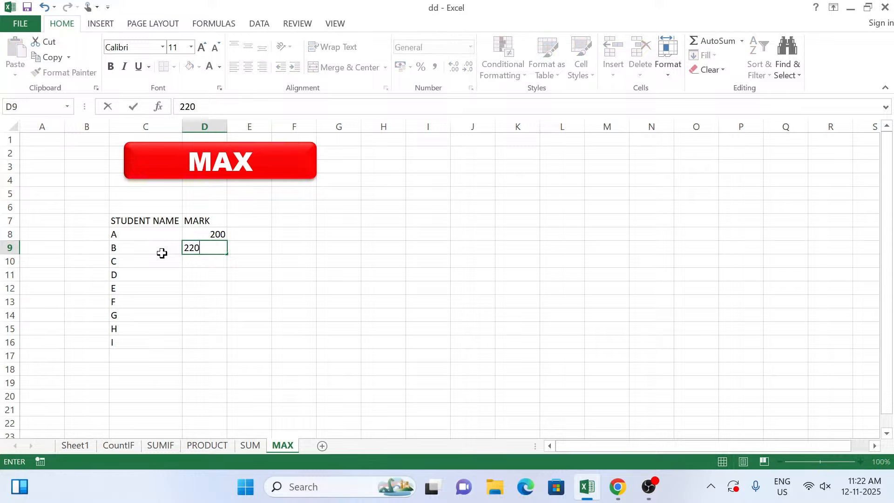
pyautogui.press('Return')
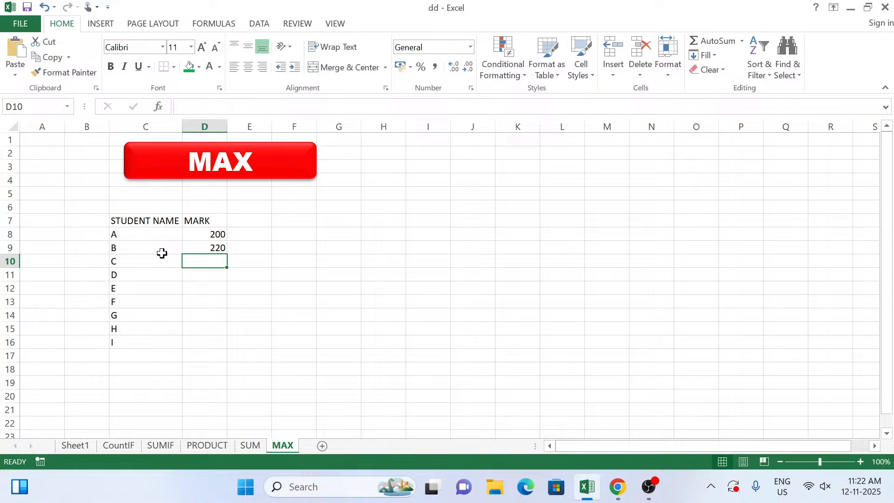
pyautogui.write('200')
pyautogui.press('Return')
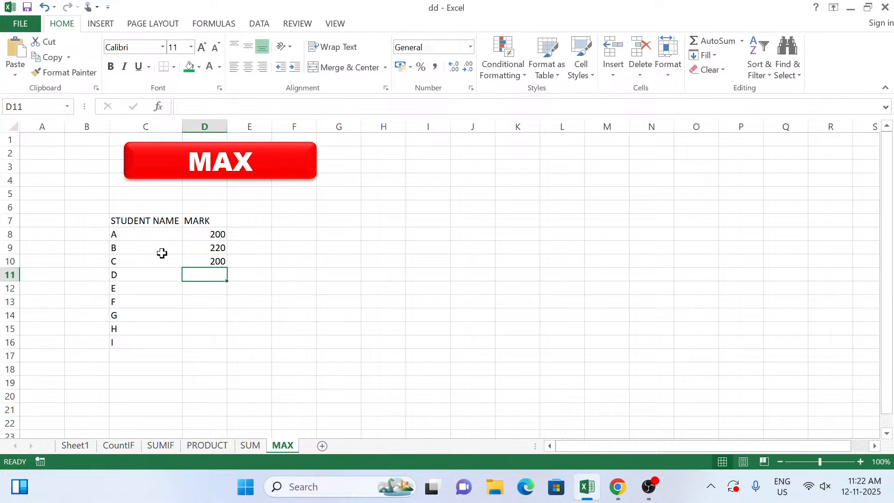
pyautogui.write('400')
pyautogui.press('Return')
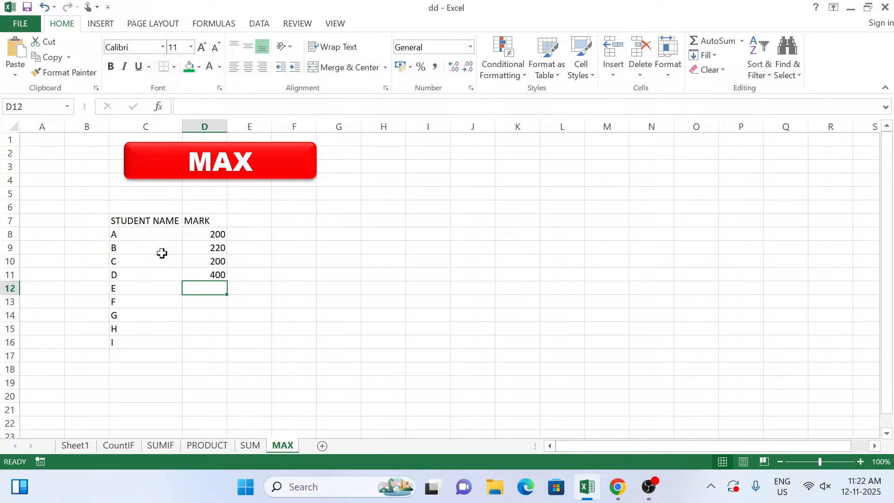
pyautogui.write('200')
pyautogui.press('Return')
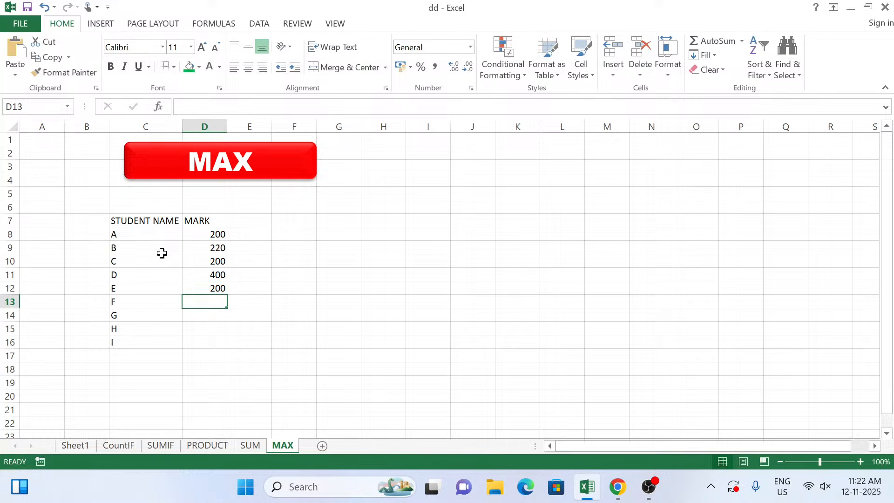
pyautogui.write('200')
pyautogui.press('Return')
pyautogui.write('200')
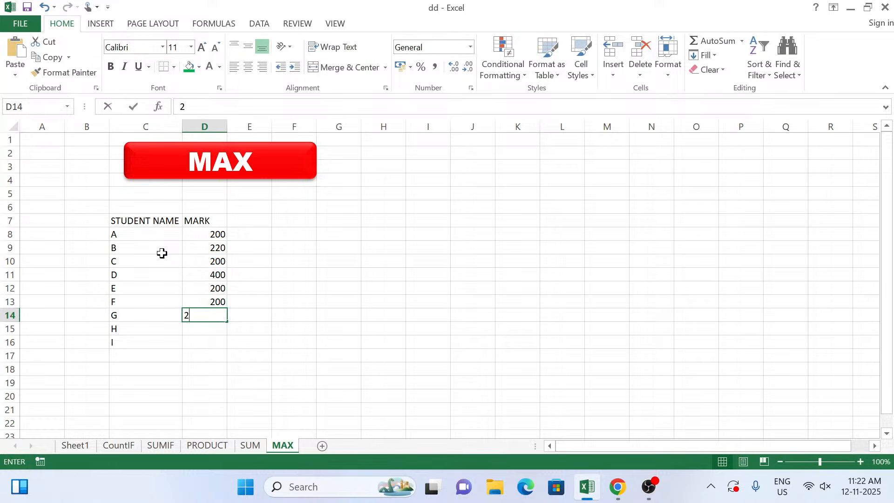
pyautogui.press('Return')
pyautogui.write('300')
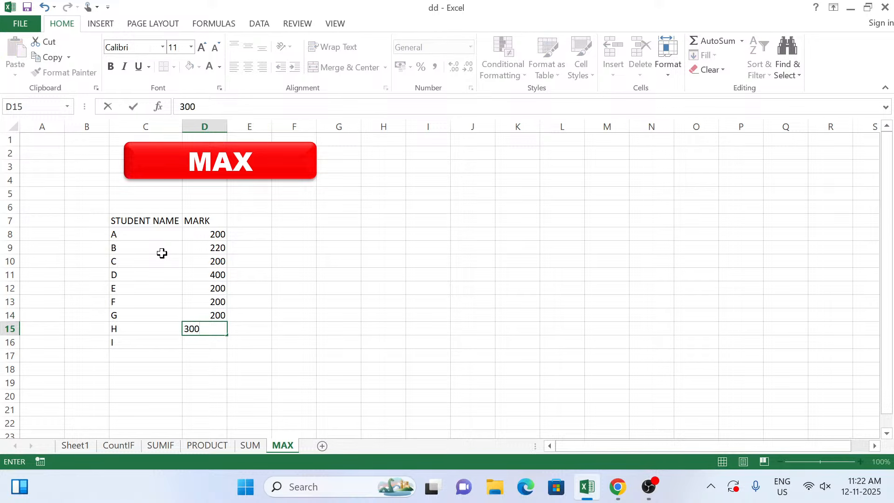
pyautogui.press('Return')
pyautogui.write('10')
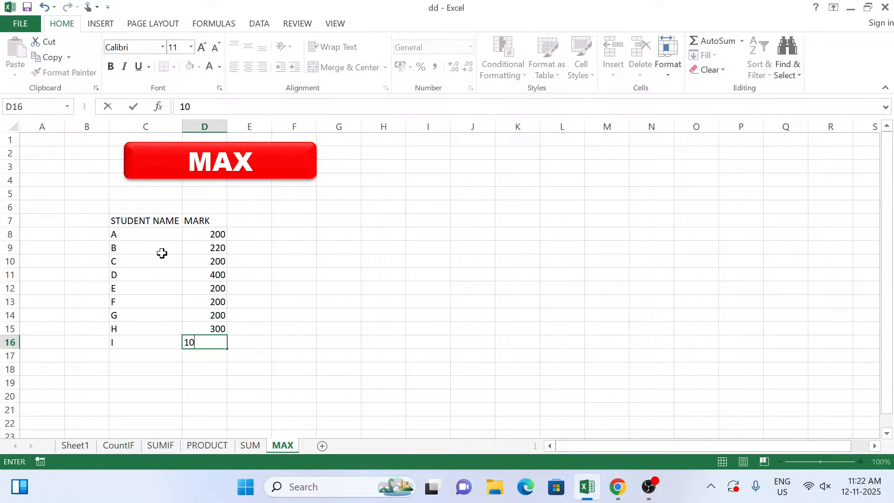
pyautogui.press('Return')
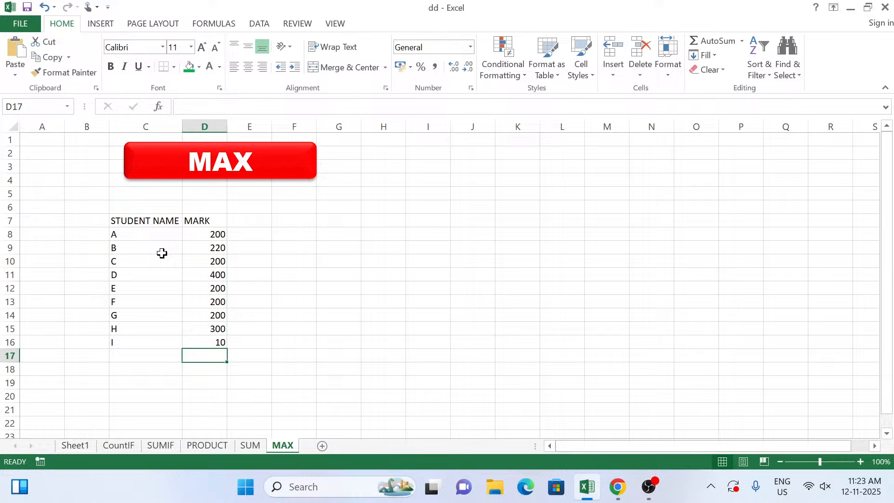
# Enter the label Maximum Mark in H7 and merge and center it across H7:I7
pyautogui.click(379, 224)
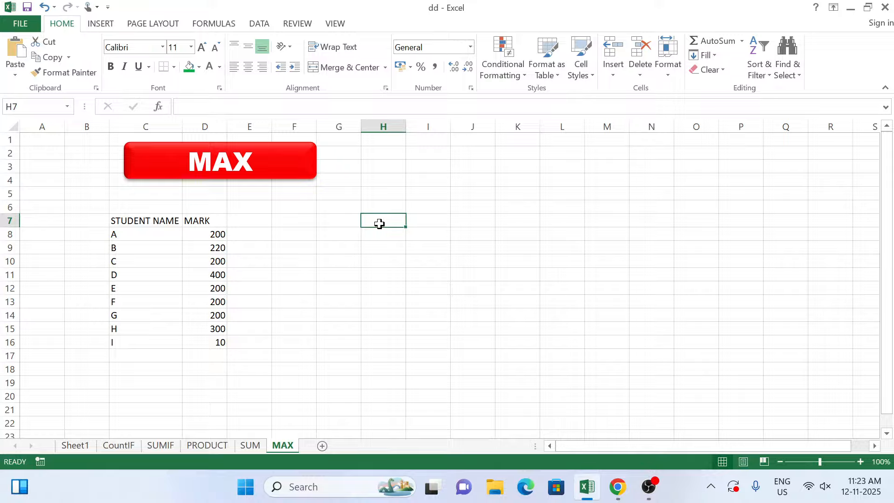
pyautogui.write('Maxi')
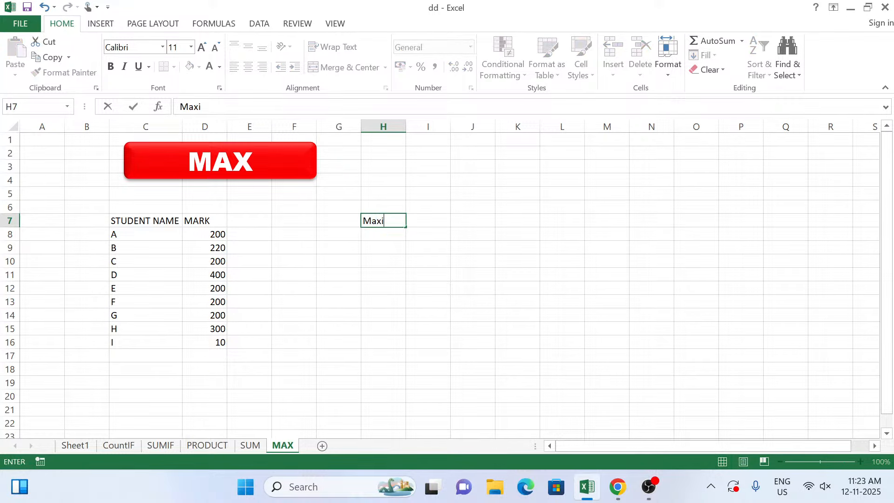
pyautogui.write('mum Mark')
pyautogui.press('Return')
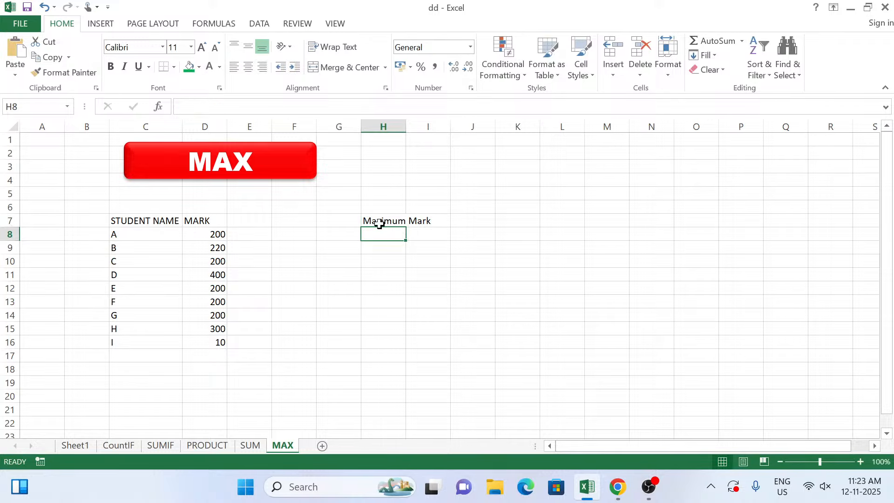
pyautogui.moveTo(379, 222); pyautogui.dragTo(409, 220)
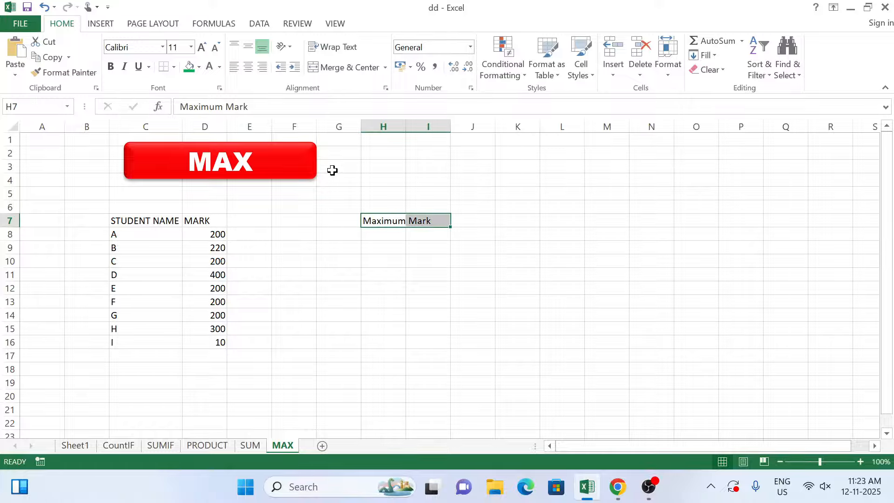
pyautogui.click(339, 67)
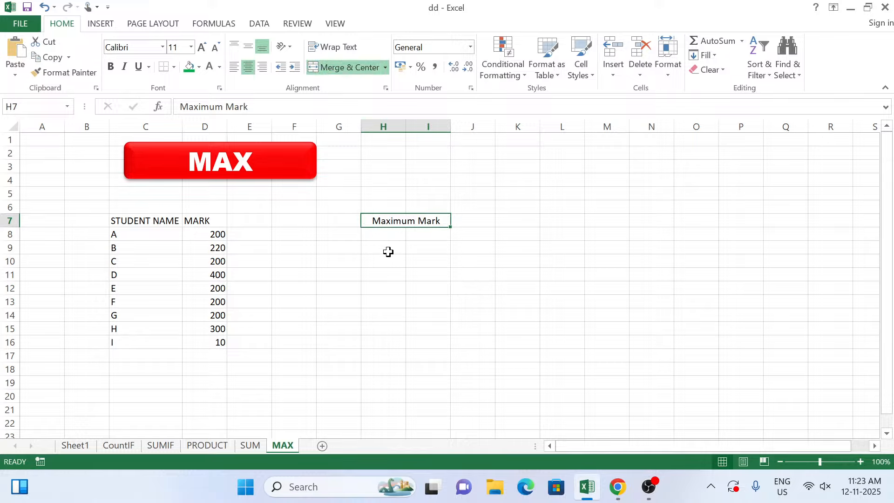
# Merge and center H8:I8, and enter the formula =MAX(D8:D16) in the merged cell
pyautogui.click(387, 236)
pyautogui.moveTo(388, 235); pyautogui.dragTo(415, 233)
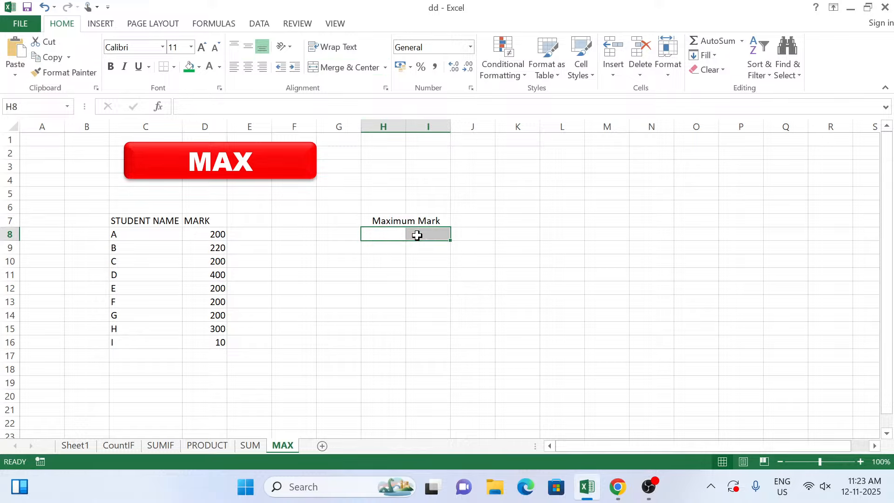
pyautogui.click(338, 67)
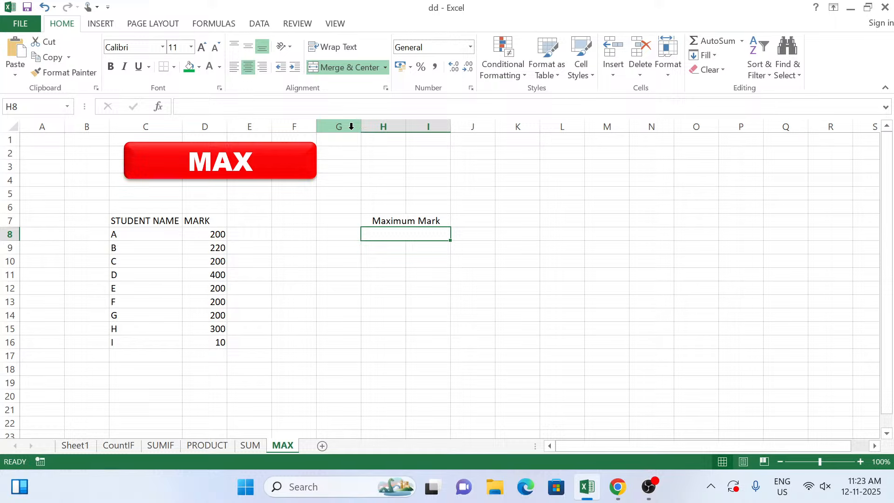
pyautogui.write('=')
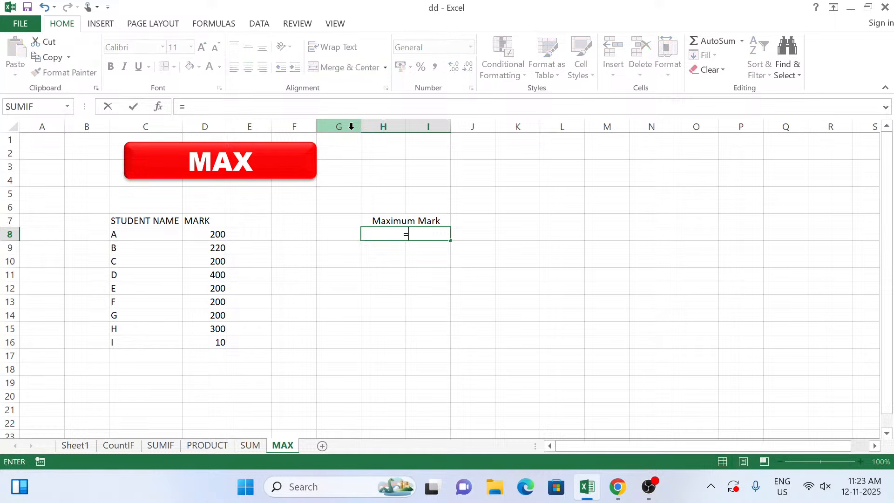
pyautogui.write('MAX')
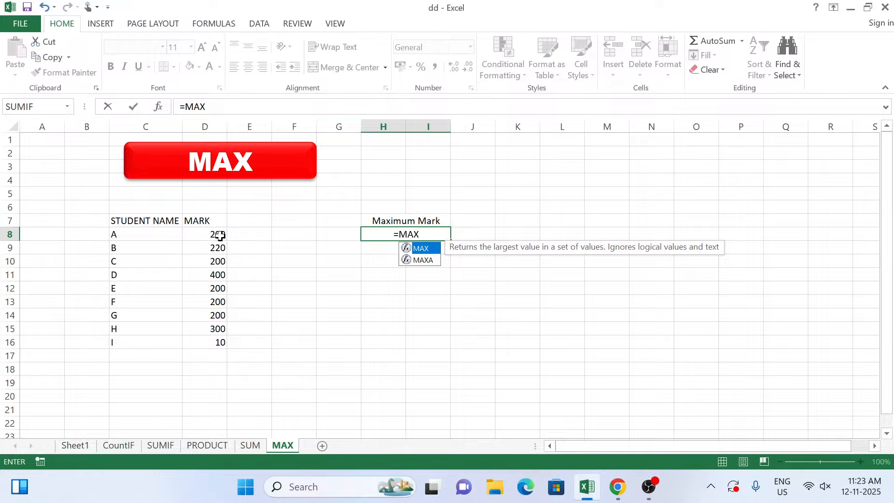
pyautogui.doubleClick(420, 247)
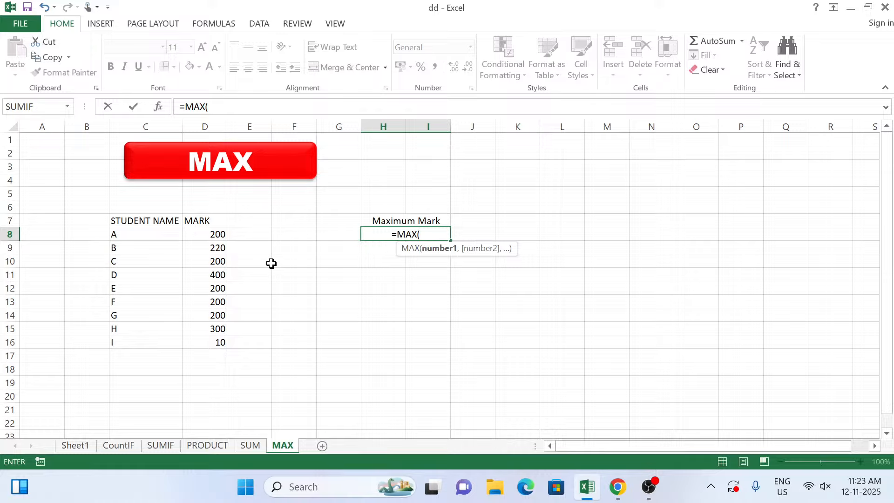
pyautogui.moveTo(210, 233); pyautogui.dragTo(208, 342)
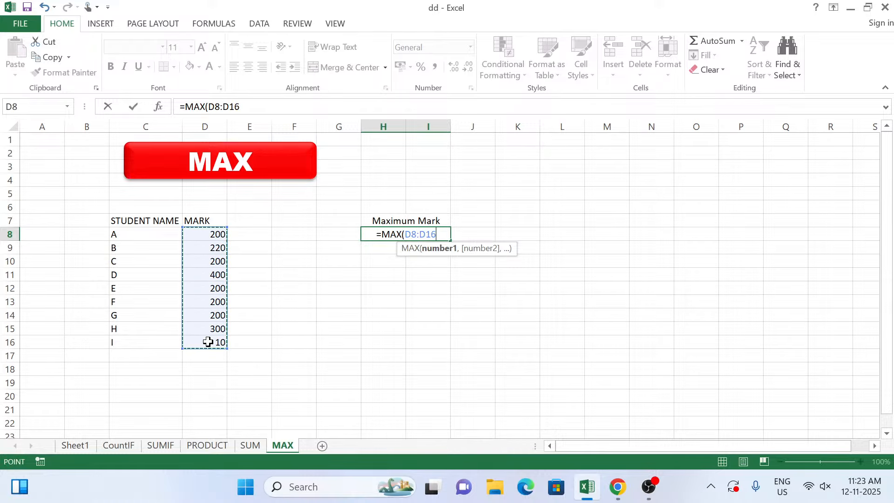
pyautogui.write(')')
pyautogui.press('Return')
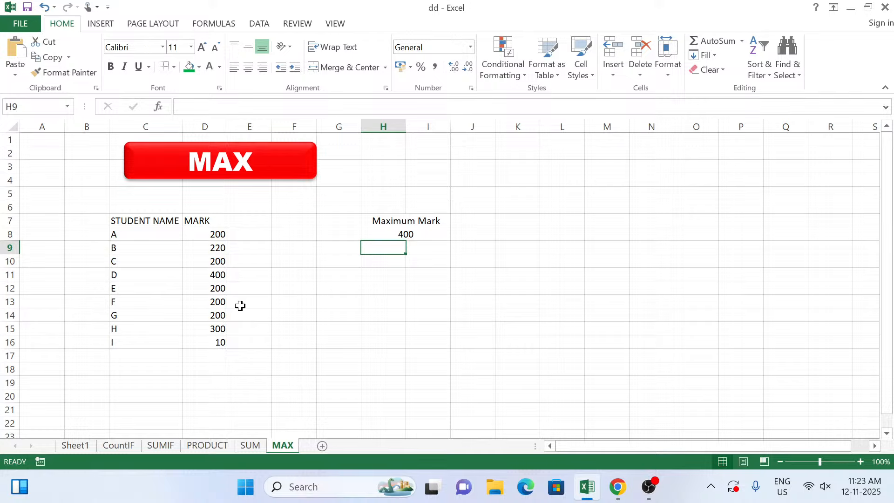
# Add a new worksheet after MAX, check the formula list on Sheet1, and rename the new sheet MIN
pyautogui.click(322, 446)
pyautogui.rightClick(311, 446)
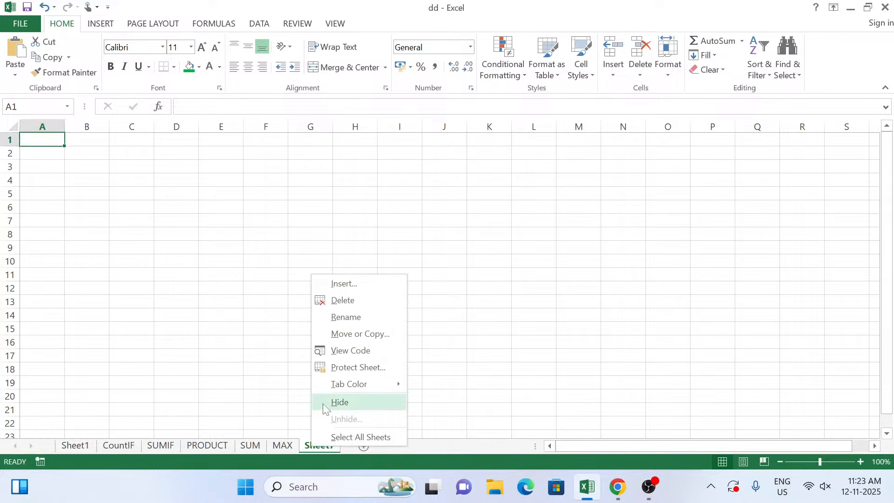
pyautogui.click(84, 448)
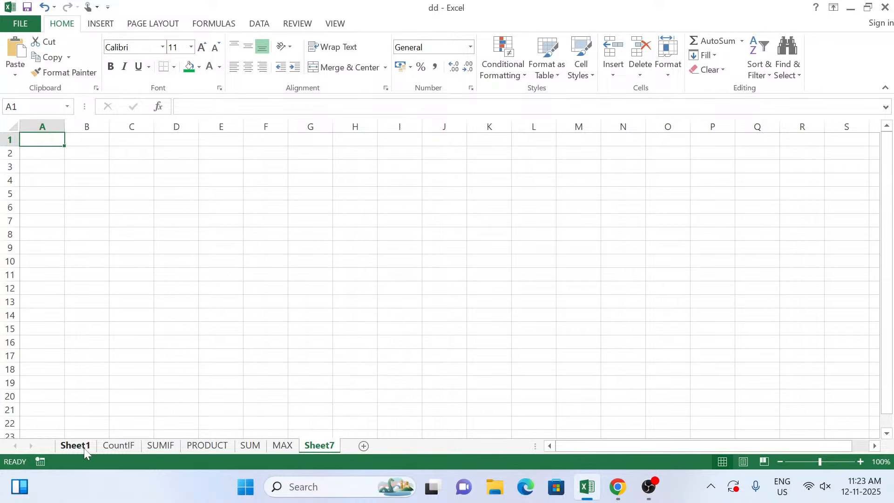
pyautogui.click(84, 448)
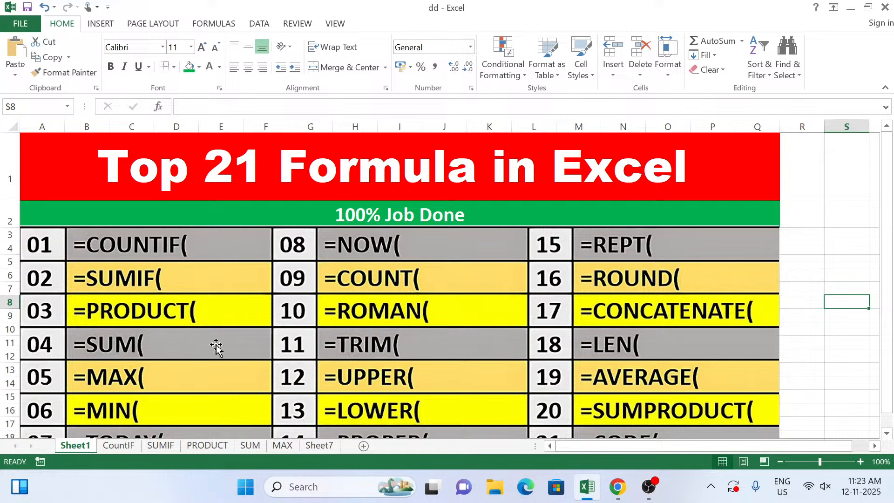
pyautogui.click(308, 447)
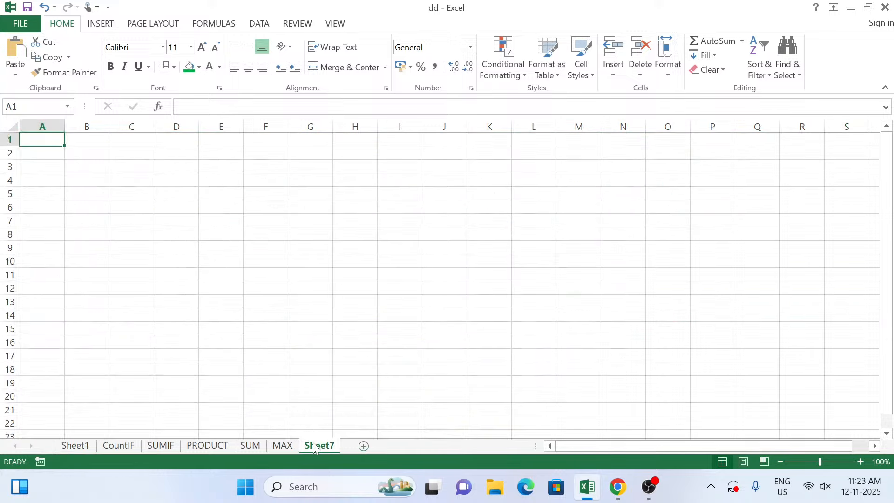
pyautogui.rightClick(308, 449)
pyautogui.click(350, 315)
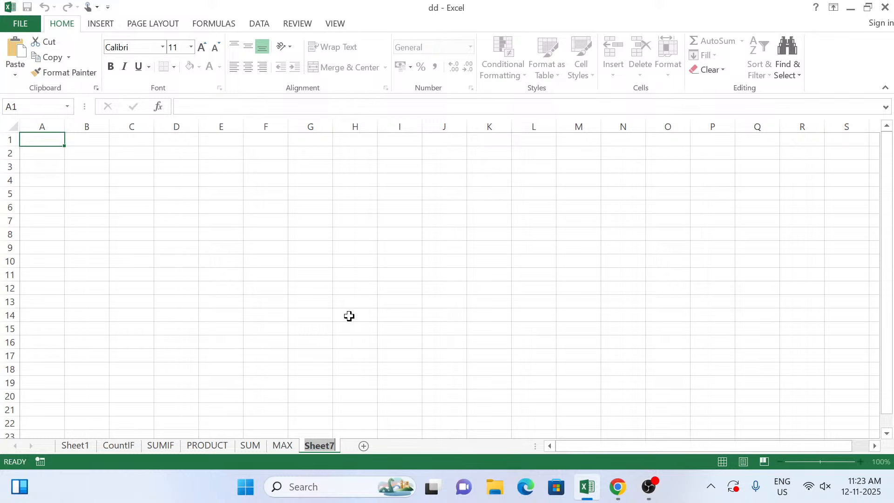
pyautogui.write('MIN')
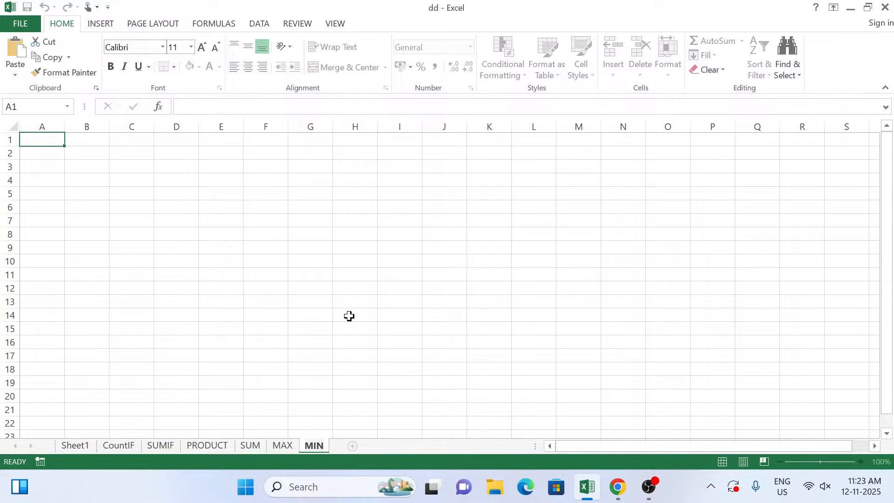
pyautogui.press('Return')
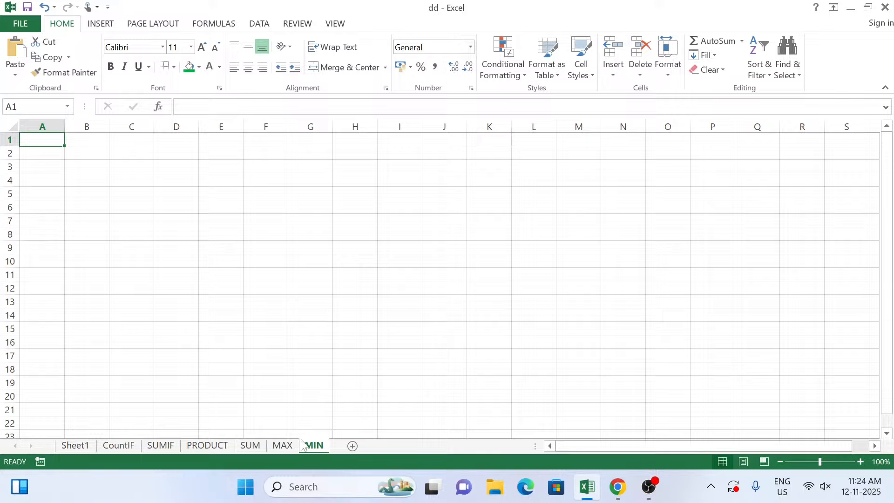
# Paste the red title banner on the MIN sheet, change its text to MIN and move it over C2:F4
pyautogui.hotkey('ctrl', 'v')
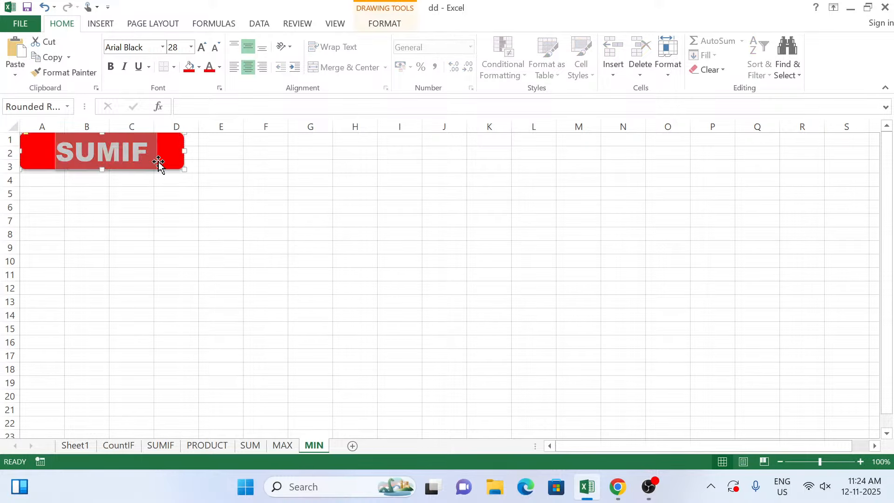
pyautogui.write('MIN')
pyautogui.click(196, 237)
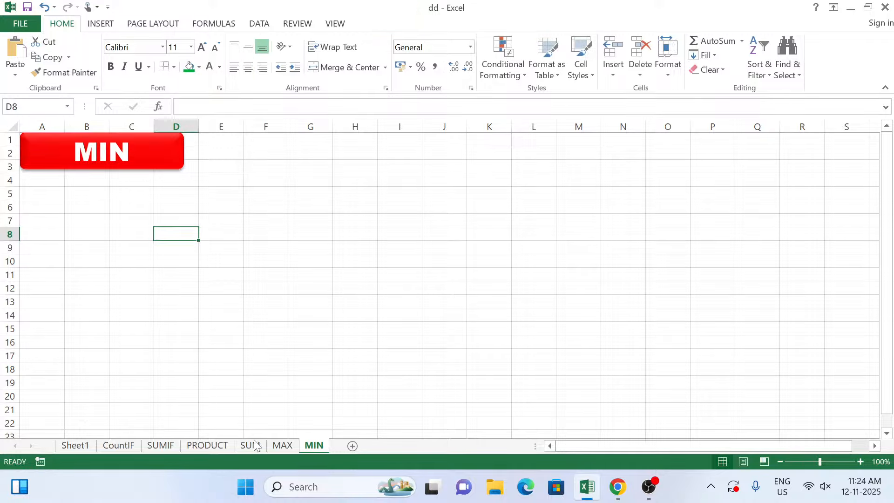
pyautogui.click(282, 445)
pyautogui.click(314, 445)
pyautogui.moveTo(173, 166); pyautogui.dragTo(270, 180)
pyautogui.click(256, 244)
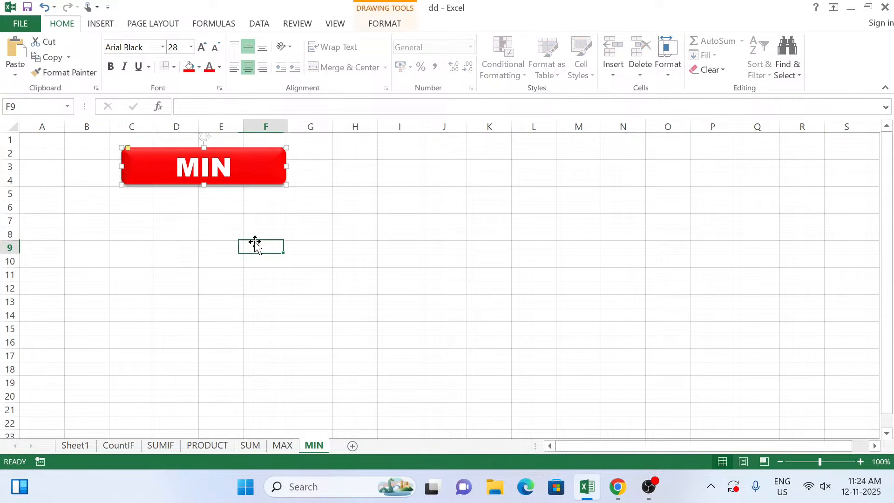
# Copy the student marks table and result cells C7:I16 from the MAX sheet to the MIN sheet starting at C8
pyautogui.click(282, 446)
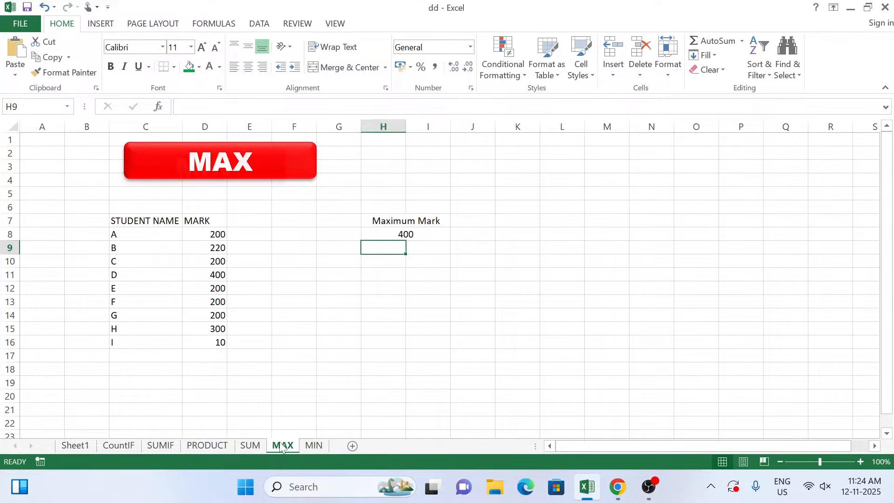
pyautogui.moveTo(131, 222); pyautogui.dragTo(410, 337)
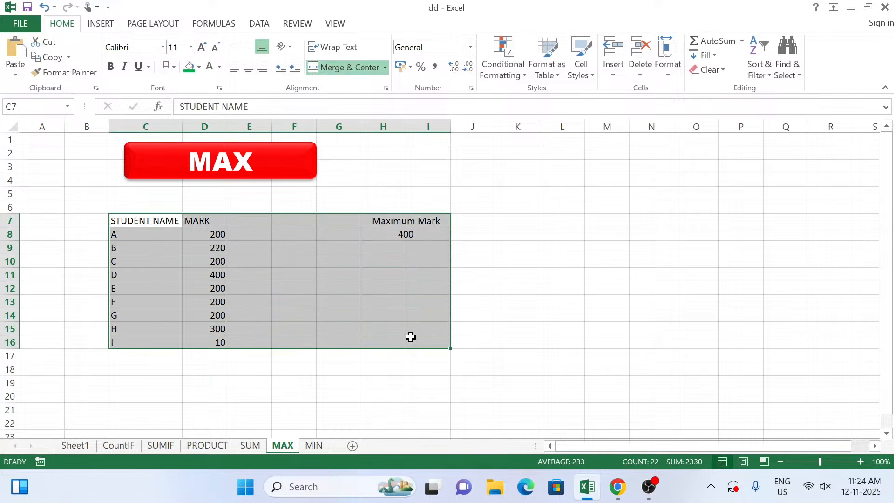
pyautogui.hotkey('ctrl', 'c')
pyautogui.click(314, 445)
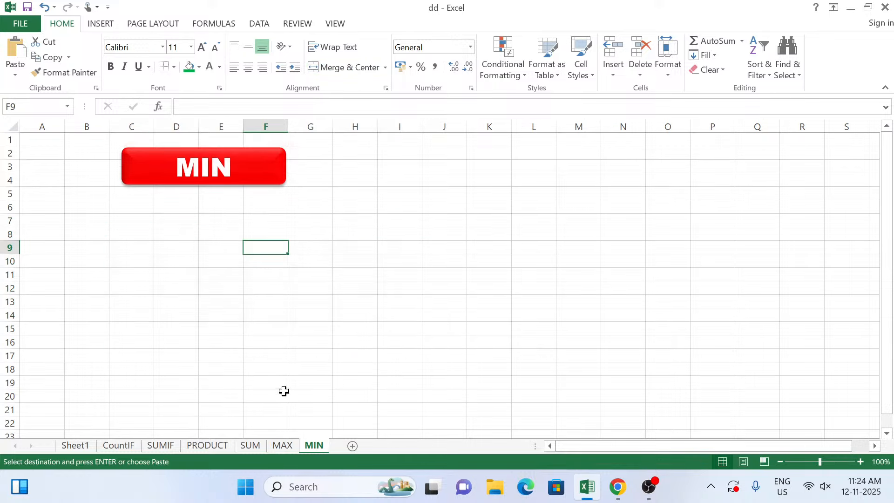
pyautogui.click(132, 231)
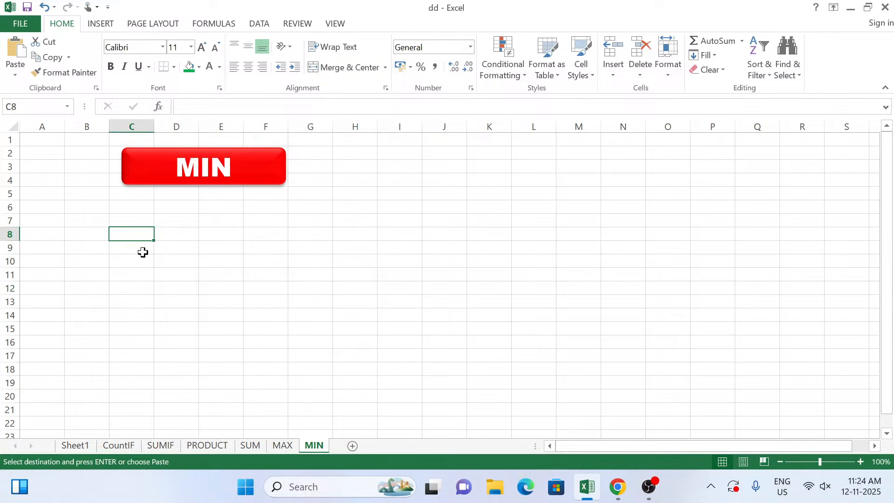
pyautogui.hotkey('ctrl', 'v')
pyautogui.click(228, 262)
# Replace the label in merged cell H8 with MINIMUM NO
pyautogui.click(364, 231)
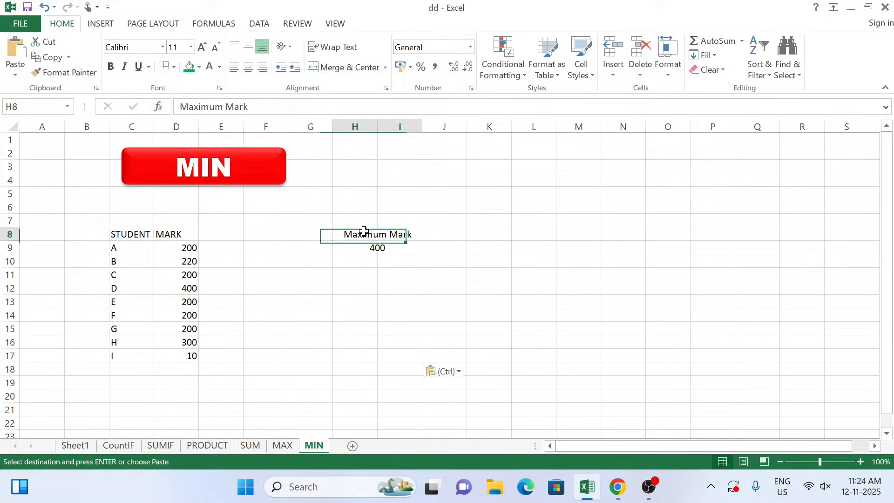
pyautogui.doubleClick(364, 231)
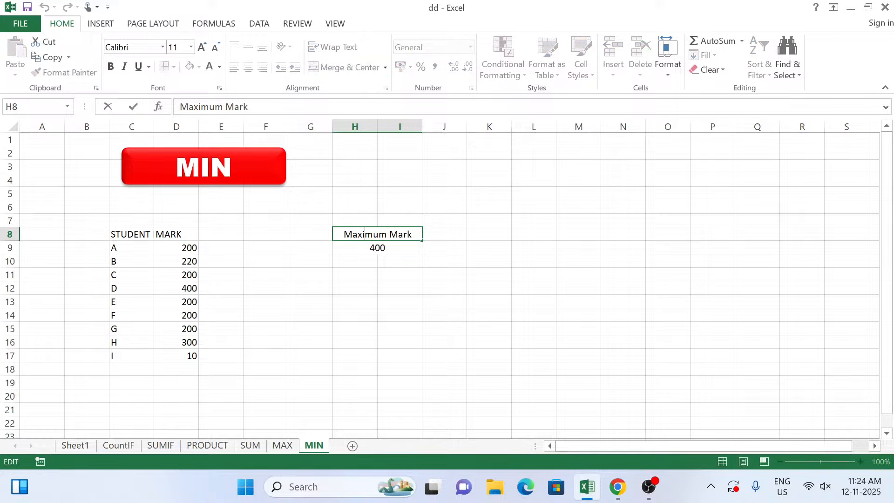
pyautogui.press('Delete')
pyautogui.press('Delete')
pyautogui.press('Delete')
pyautogui.press('Delete')
pyautogui.press('Delete')
pyautogui.press('Delete')
pyautogui.press('Delete')
pyautogui.press('Delete')
pyautogui.press('BackSpace')
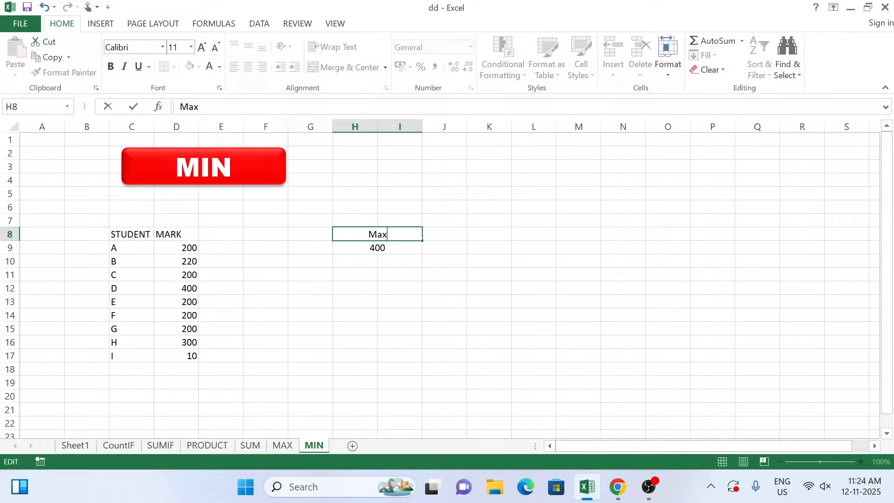
pyautogui.press('BackSpace')
pyautogui.press('BackSpace')
pyautogui.press('BackSpace')
pyautogui.write('MINIMUM NA')
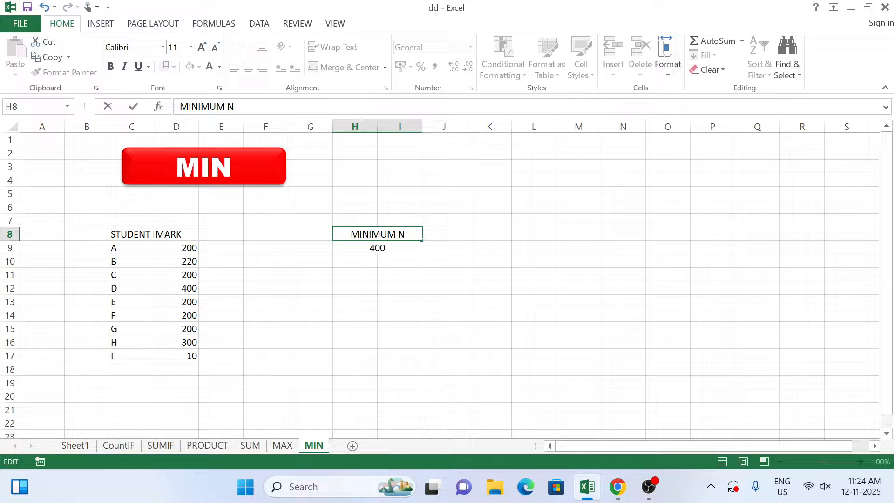
pyautogui.press('BackSpace')
pyautogui.write('UM')
pyautogui.press('BackSpace')
pyautogui.press('BackSpace')
pyautogui.write('O.')
pyautogui.press('Tab')
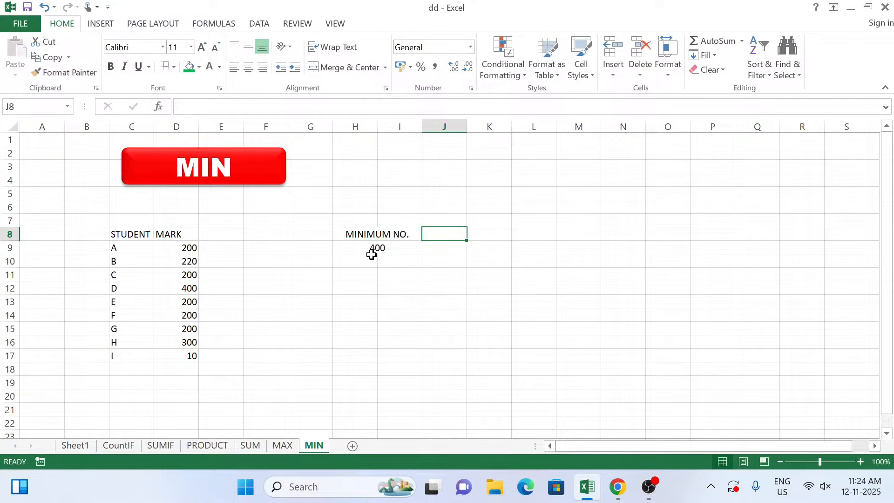
# Clear the copied result in H9 and enter the formula =MIN(D9:D17) in it
pyautogui.click(372, 252)
pyautogui.press('Delete')
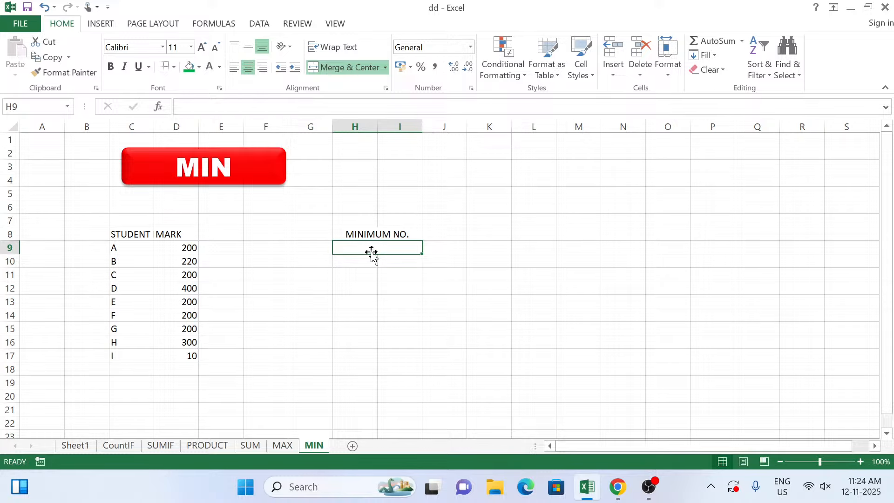
pyautogui.write('=')
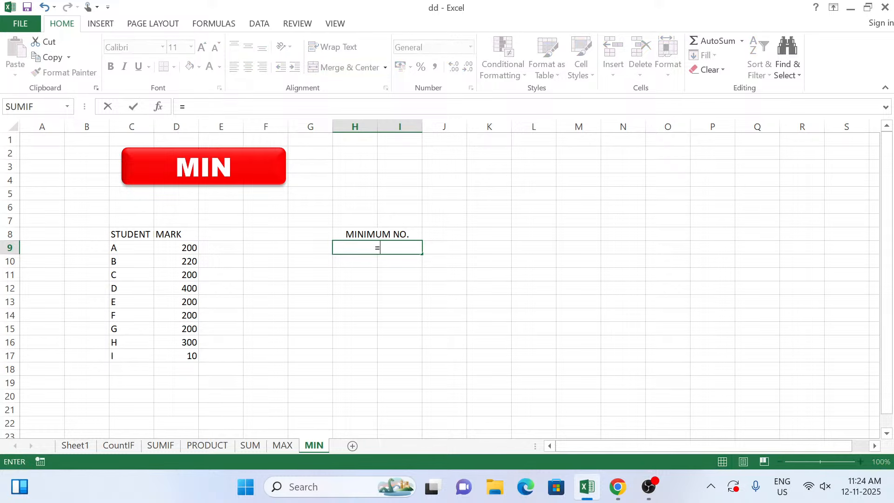
pyautogui.write('MIN')
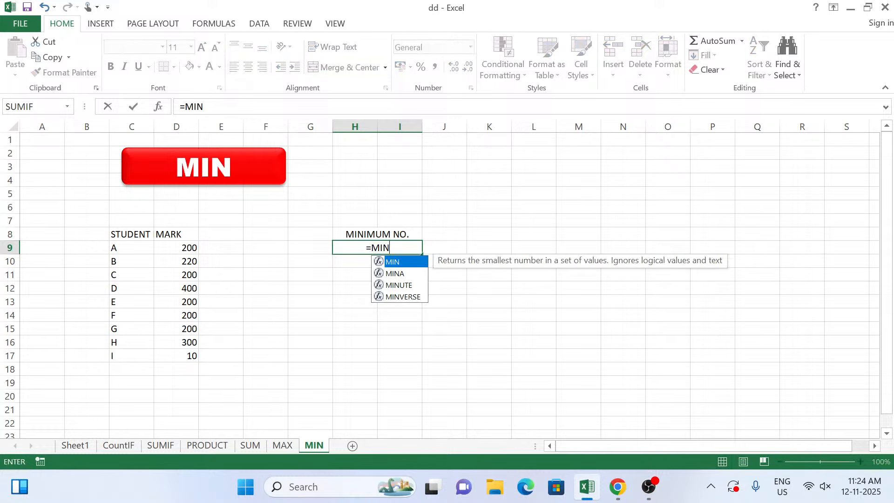
pyautogui.write('(')
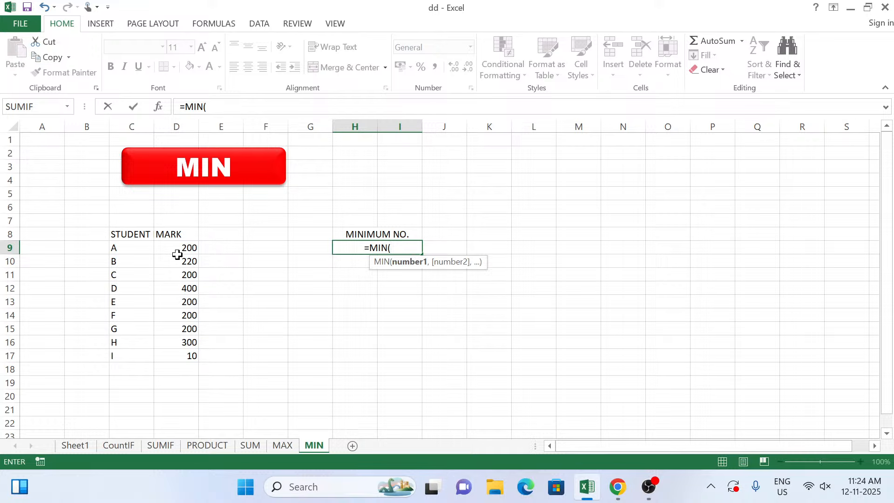
pyautogui.moveTo(177, 254); pyautogui.dragTo(185, 363)
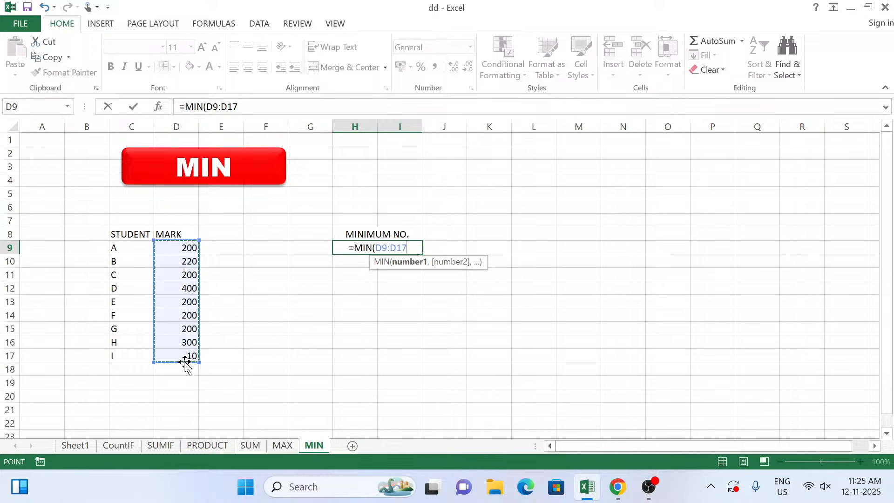
pyautogui.write(')')
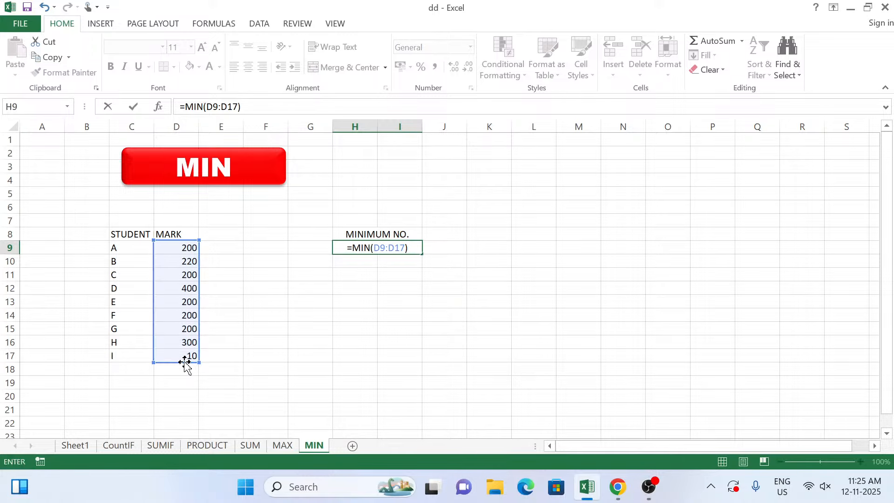
pyautogui.press('Return')
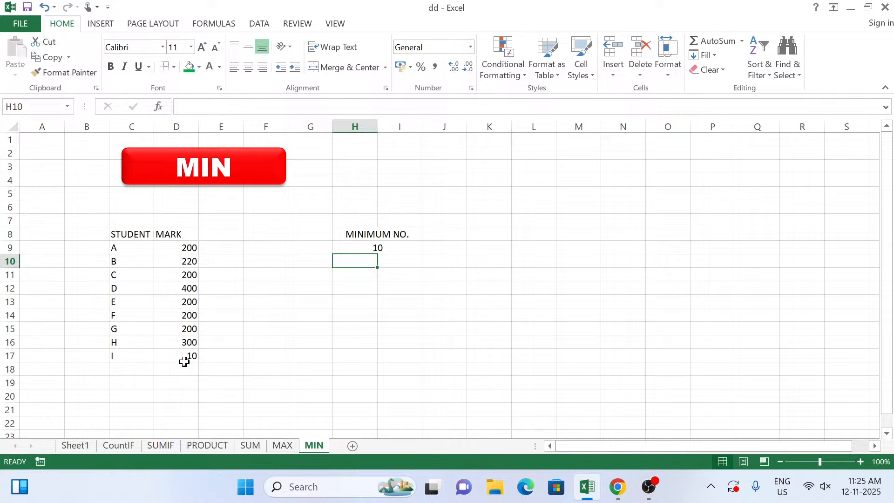
# Test the MIN formula by changing student I's mark in D17 to 100, and replace that mark with 500
pyautogui.click(184, 358)
pyautogui.press('F2')
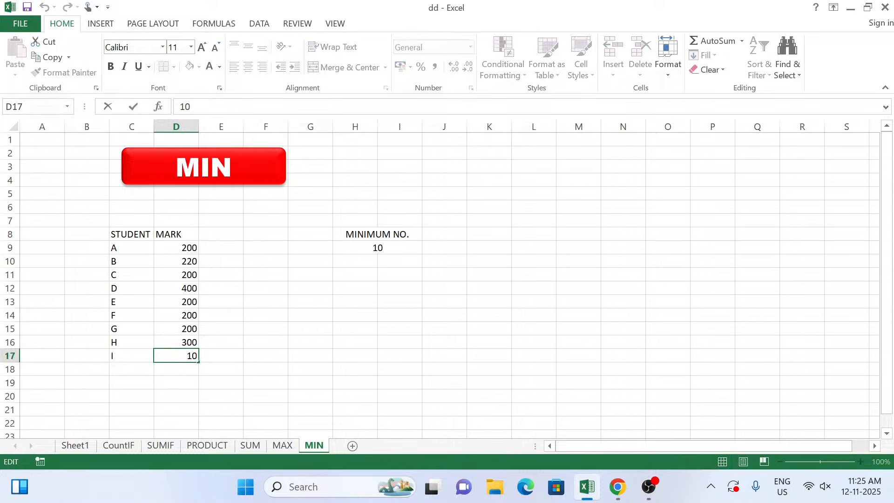
pyautogui.write('0')
pyautogui.press('Return')
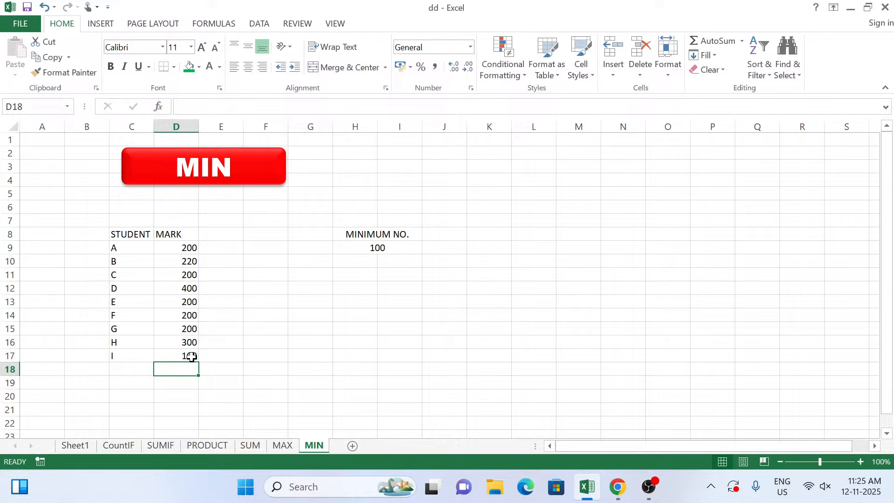
pyautogui.click(192, 357)
pyautogui.write('50')
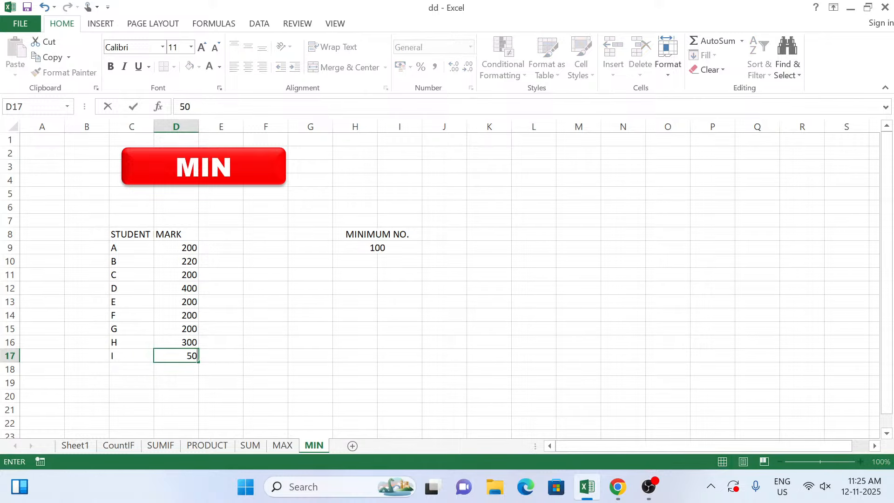
pyautogui.press('Return')
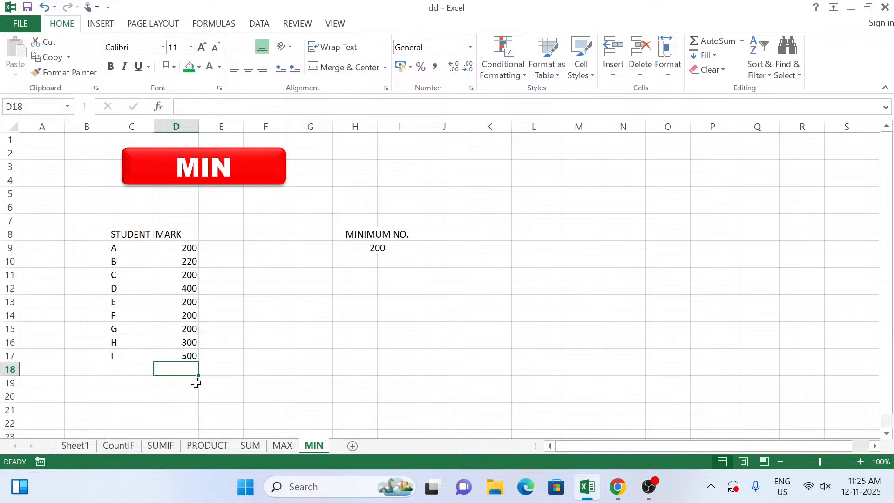
# Check the formula list on Sheet1, add a new worksheet after MIN and rename it TODAY
pyautogui.click(76, 445)
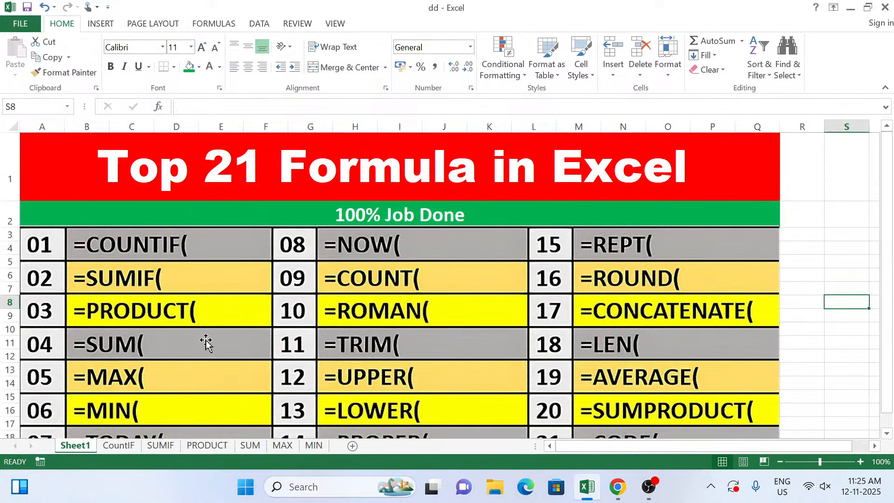
pyautogui.scroll(-1, 204, 343)
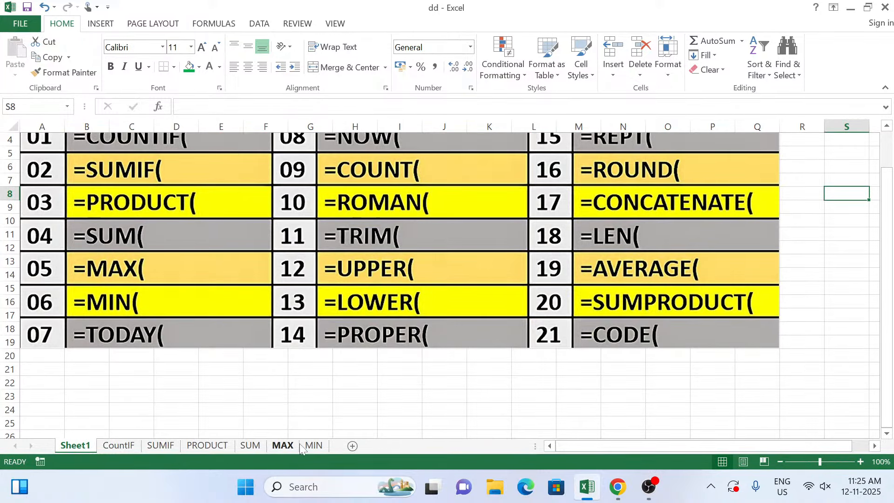
pyautogui.click(320, 446)
pyautogui.click(352, 445)
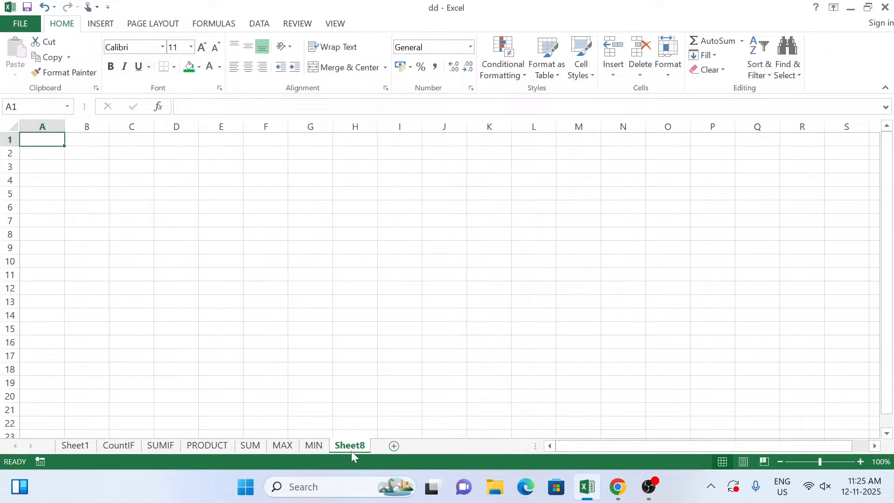
pyautogui.rightClick(353, 449)
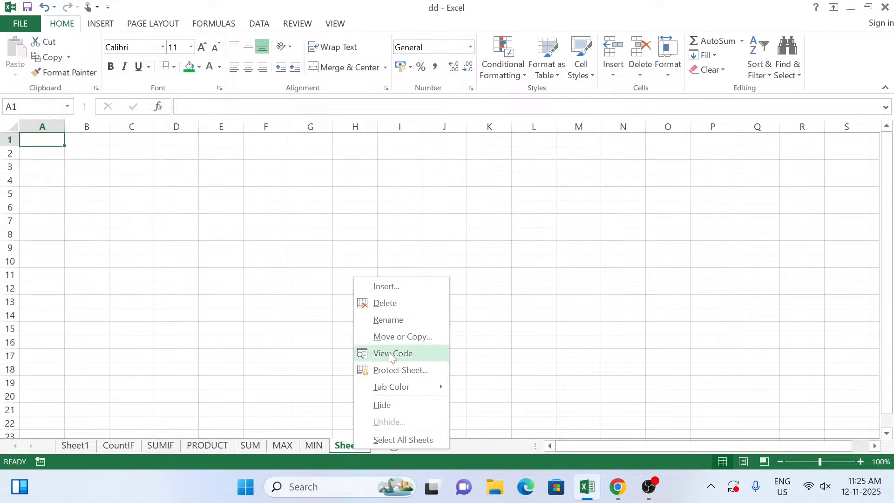
pyautogui.click(389, 318)
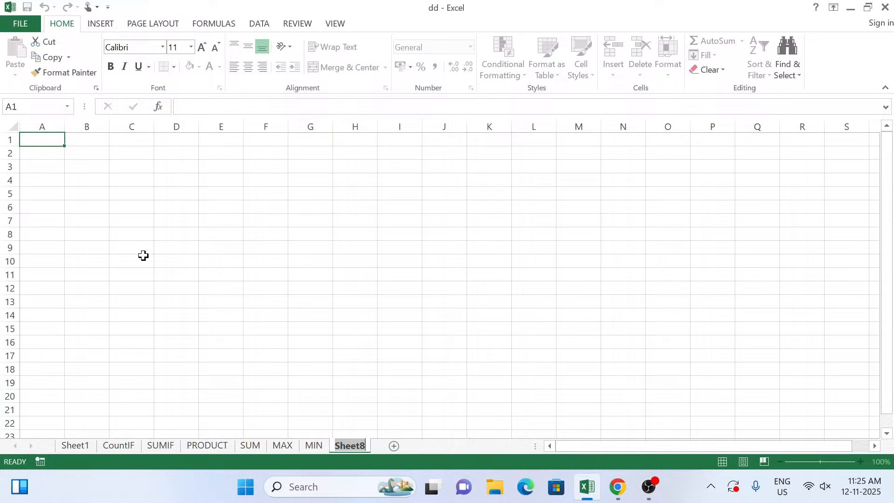
pyautogui.write('TODAY')
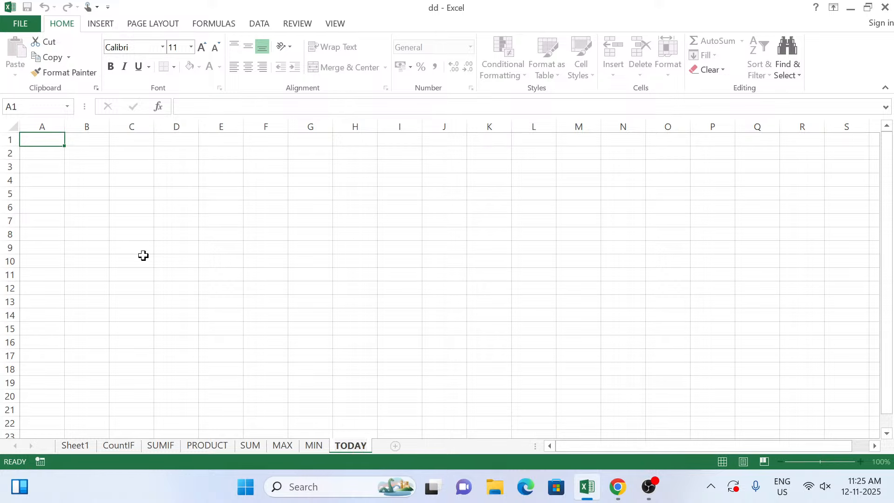
pyautogui.press('Return')
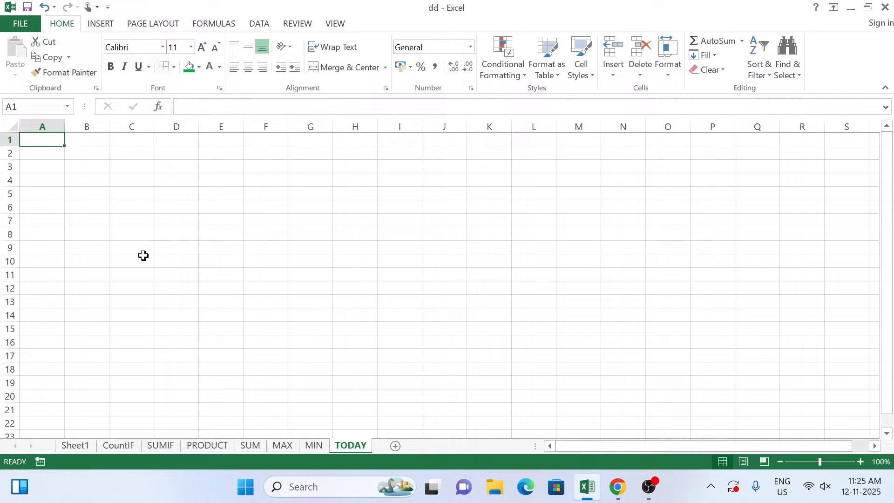
# Copy the title banner from the MIN sheet to the TODAY sheet and move it over C2:G4
pyautogui.click(313, 445)
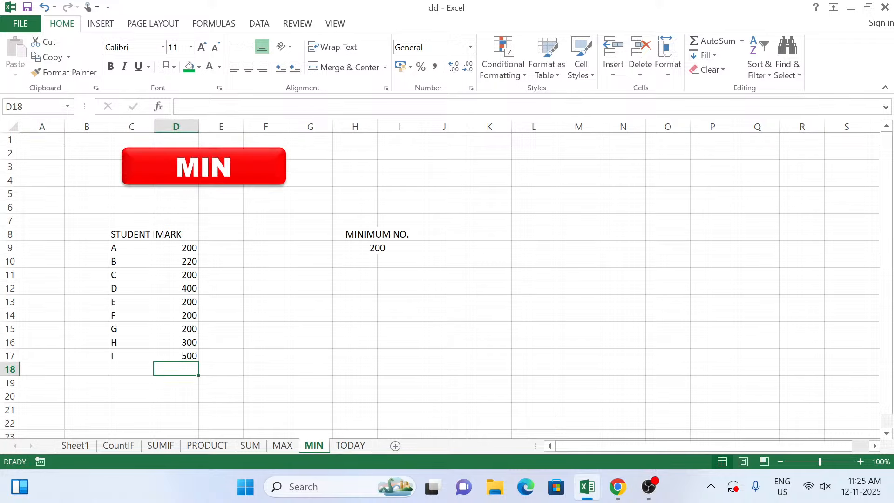
pyautogui.click(255, 167)
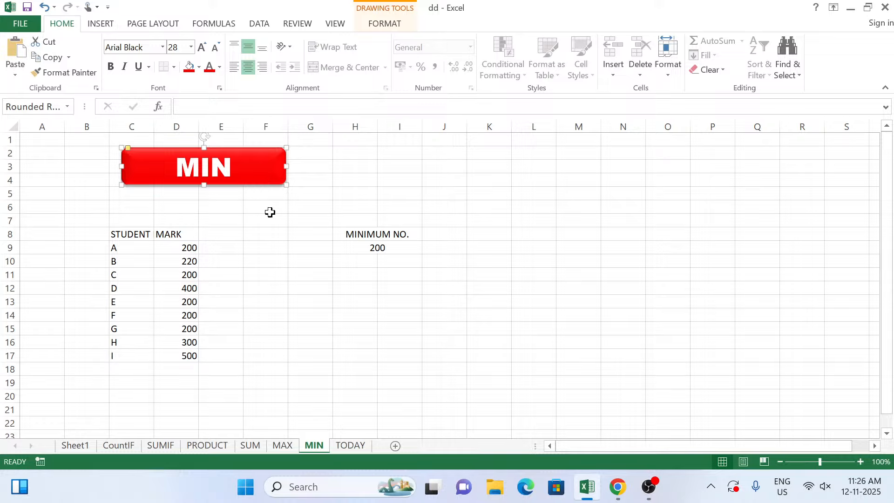
pyautogui.click(352, 446)
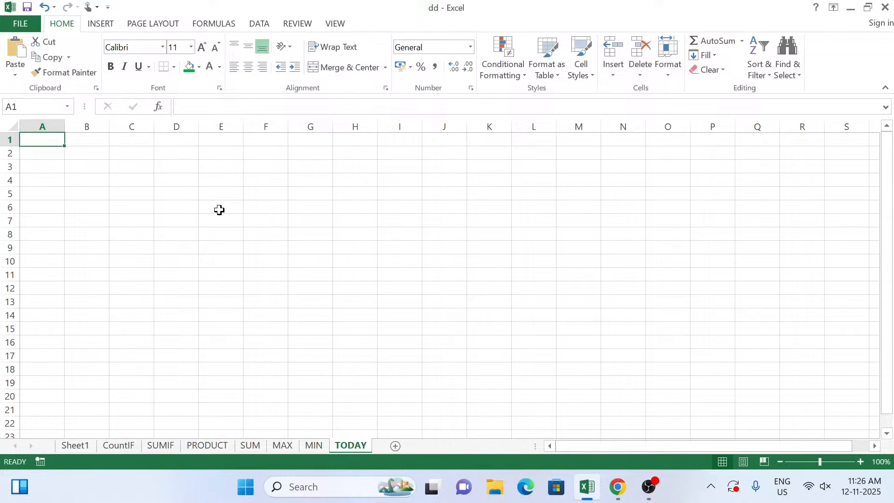
pyautogui.hotkey('ctrl', 'v')
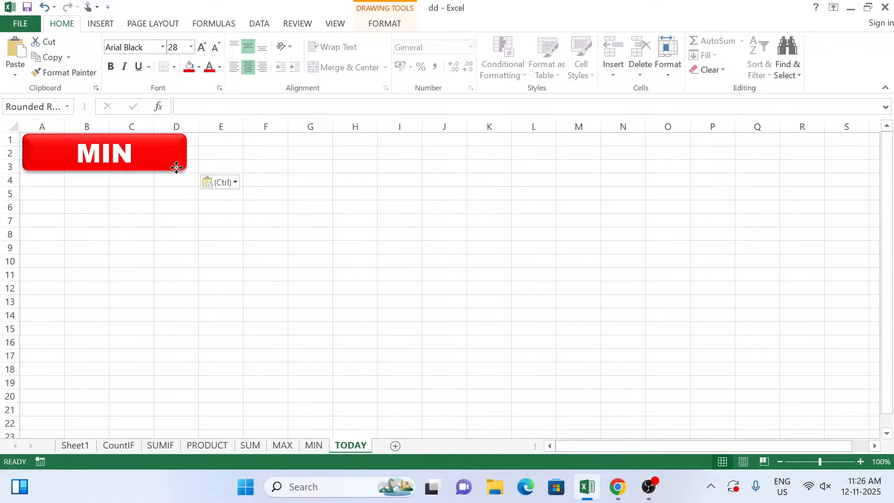
pyautogui.moveTo(177, 167); pyautogui.dragTo(256, 183)
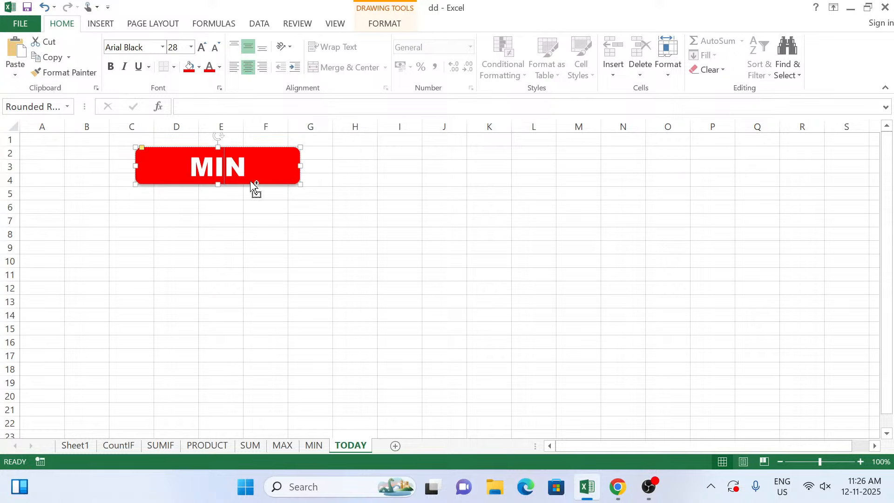
# Replace the title banner's text on the TODAY sheet with TODAY
pyautogui.hotkey('ctrl', 'a')
pyautogui.write('TODAY')
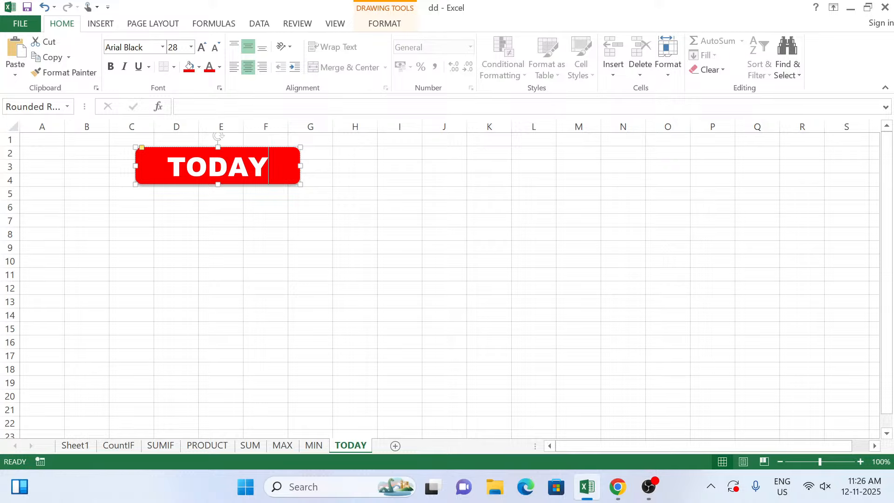
pyautogui.click(250, 211)
# Enter the table headers Product, Balance and Date in C8:E8
pyautogui.click(144, 229)
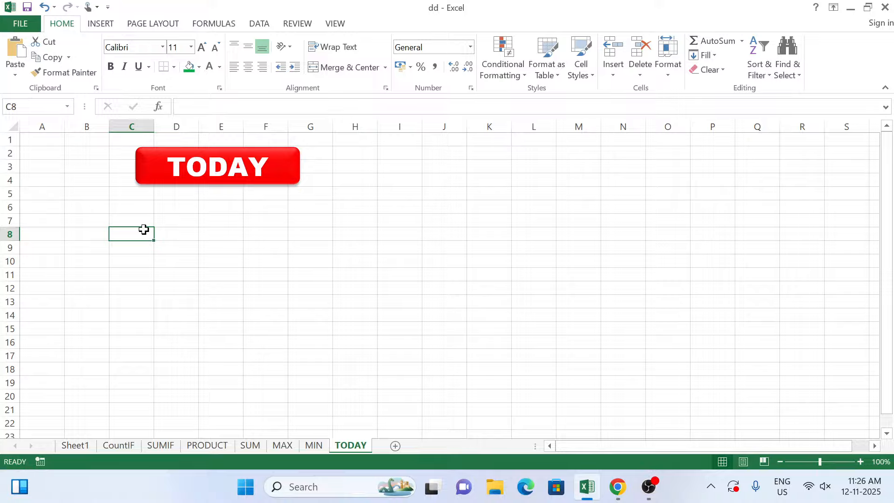
pyautogui.write('Prod')
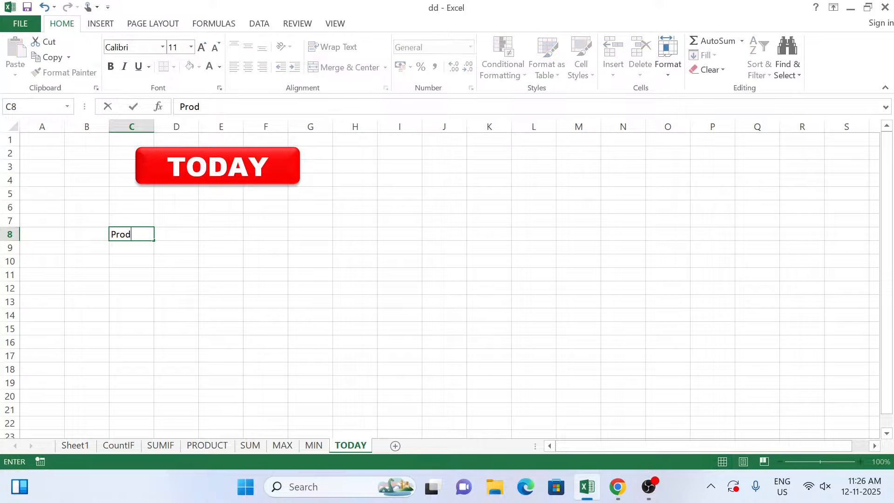
pyautogui.write('uct')
pyautogui.press('Tab')
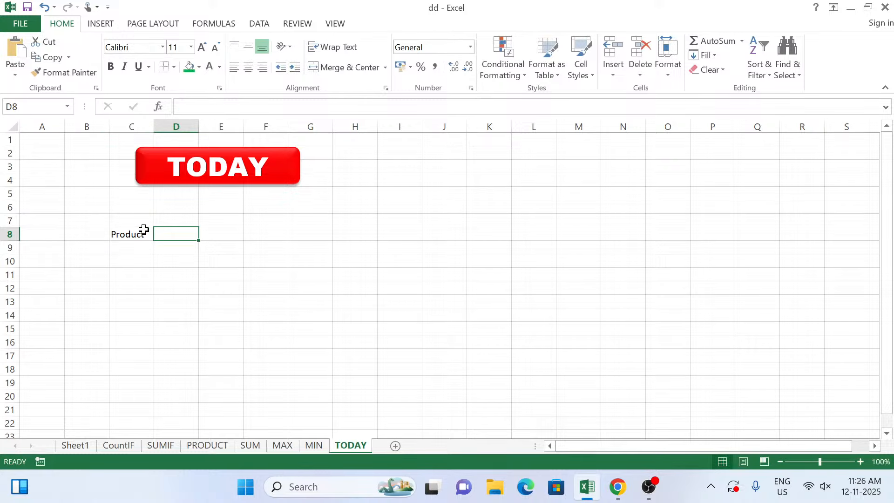
pyautogui.write('Balance')
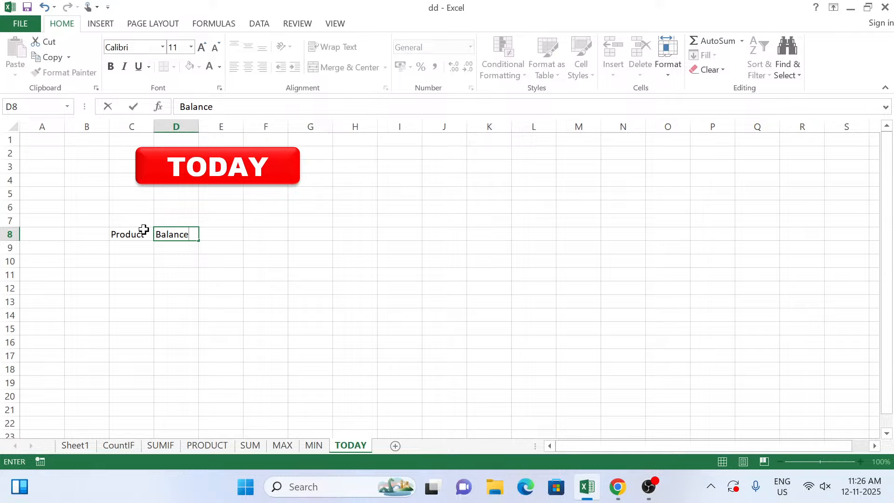
pyautogui.press('Tab')
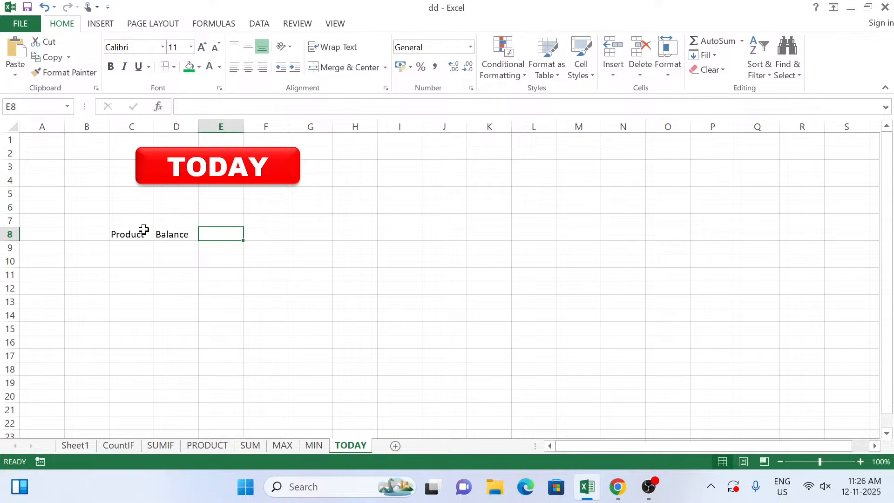
pyautogui.write('Date')
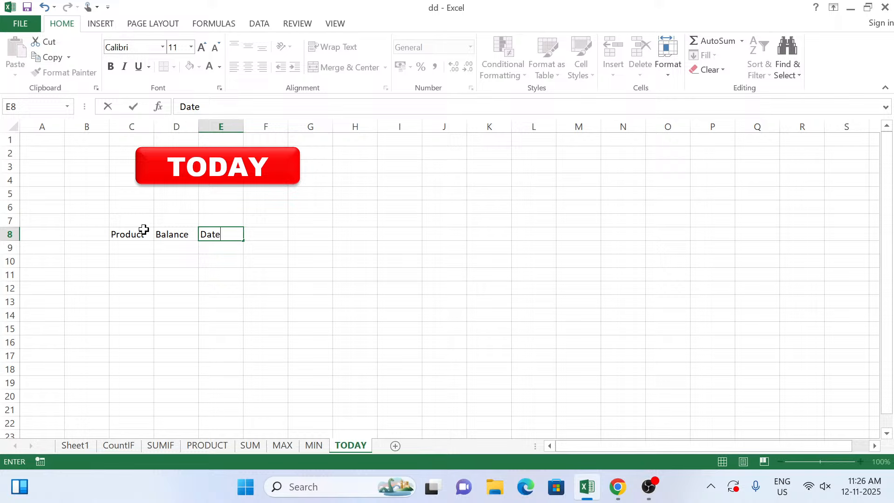
pyautogui.press('Return')
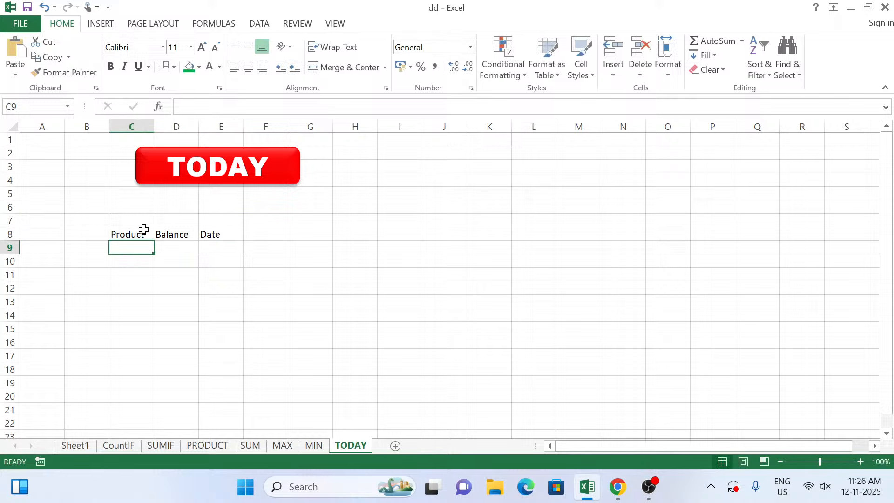
# List the products A, B, C, D, E and F in C9:C14 under the Product header
pyautogui.write('A')
pyautogui.press('Return')
pyautogui.write('B')
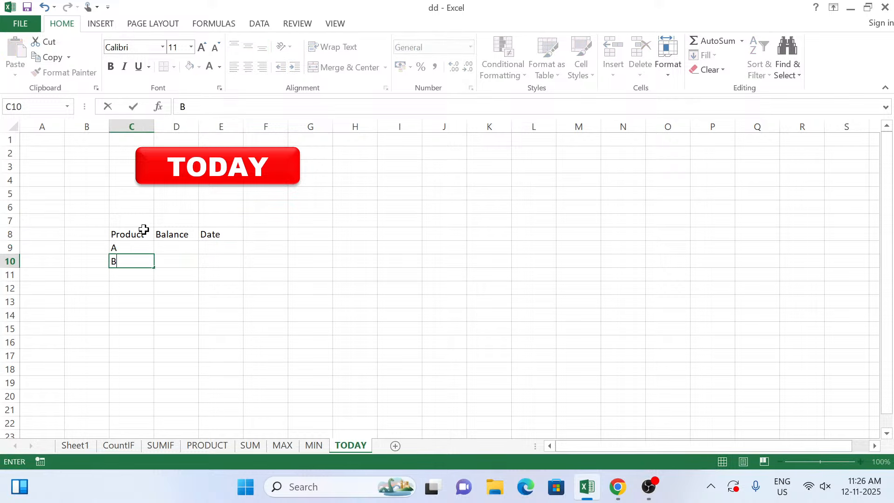
pyautogui.press('Return')
pyautogui.write('C')
pyautogui.press('Return')
pyautogui.write('D')
pyautogui.press('Return')
pyautogui.write('E')
pyautogui.press('Return')
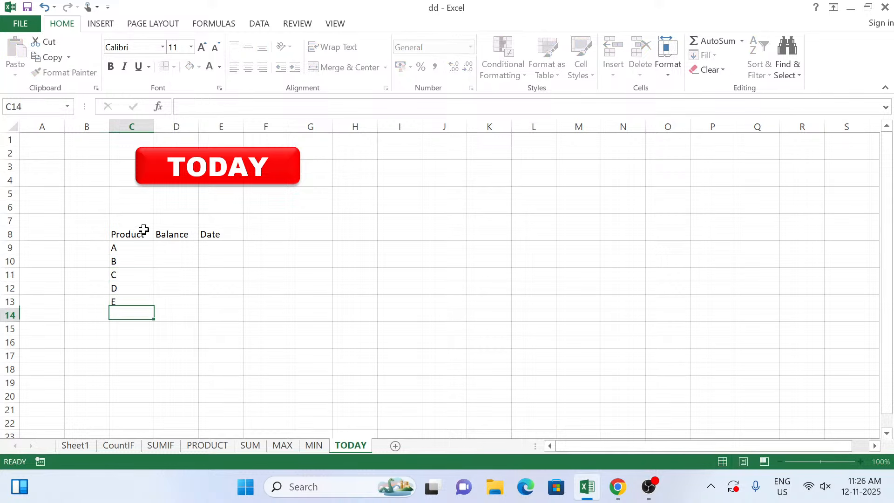
pyautogui.write('F')
pyautogui.press('Right')
# Enter the balances 500, 500, 300, 400, 300 and 500 for products A to F in D9:D14
pyautogui.press('Right')
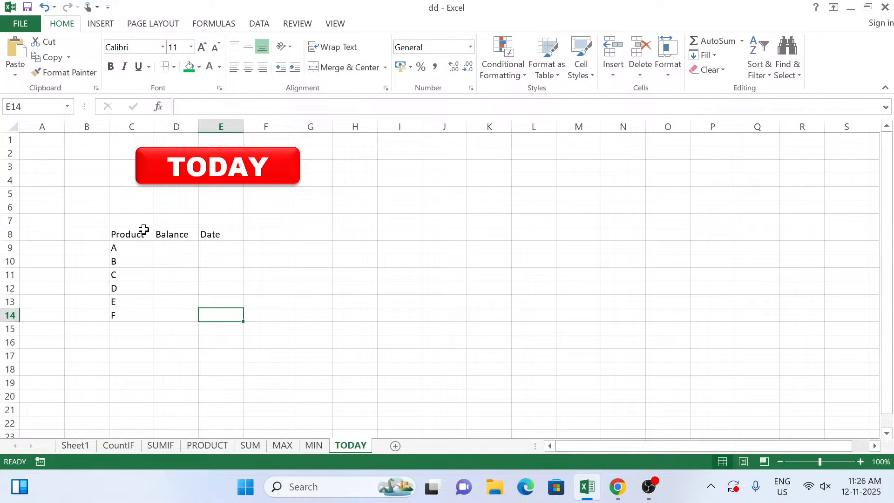
pyautogui.press('Up')
pyautogui.press('Up')
pyautogui.press('Up')
pyautogui.press('Up')
pyautogui.press('Up')
pyautogui.press('Left')
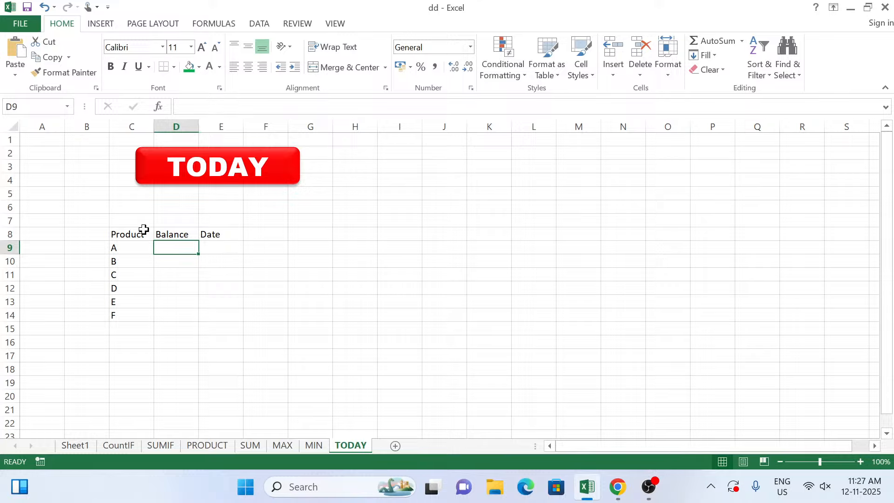
pyautogui.write('500')
pyautogui.press('Return')
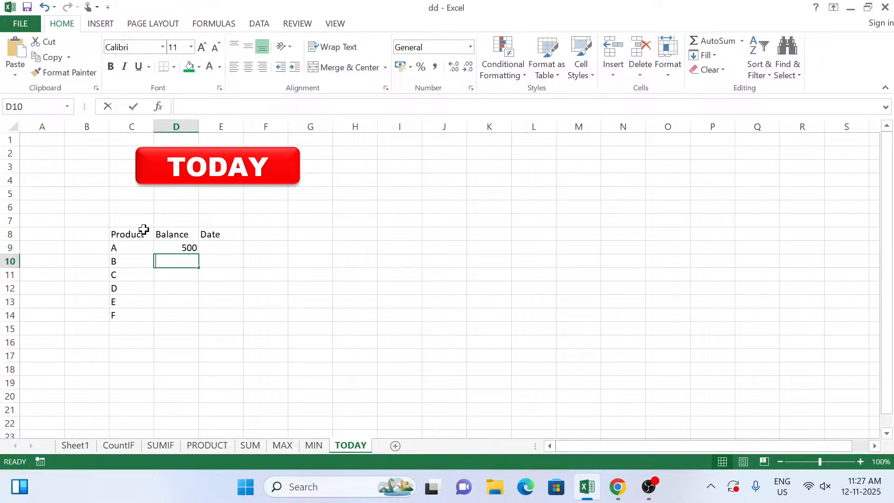
pyautogui.write('500')
pyautogui.press('Return')
pyautogui.write('300')
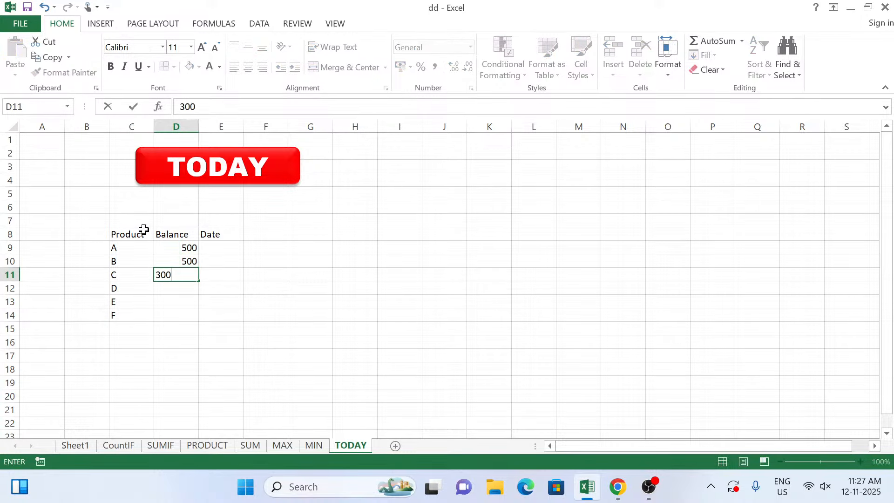
pyautogui.press('Return')
pyautogui.write('400')
pyautogui.press('Return')
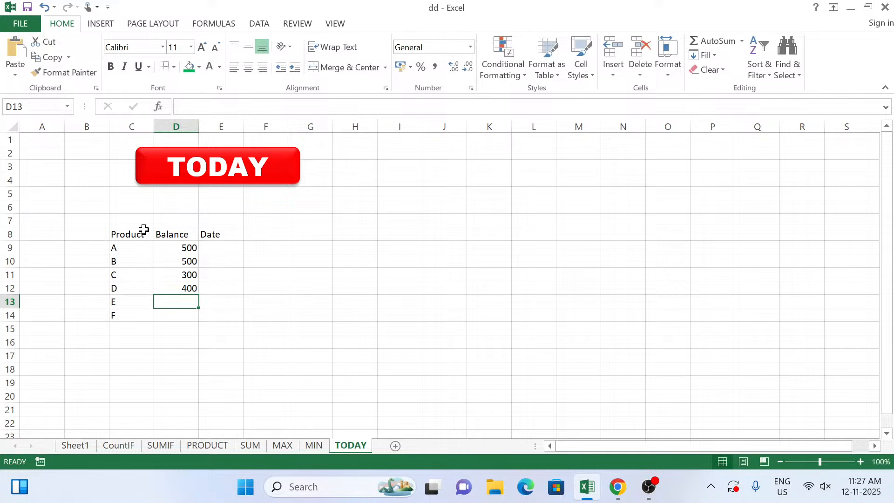
pyautogui.write('300')
pyautogui.press('Return')
pyautogui.write('500')
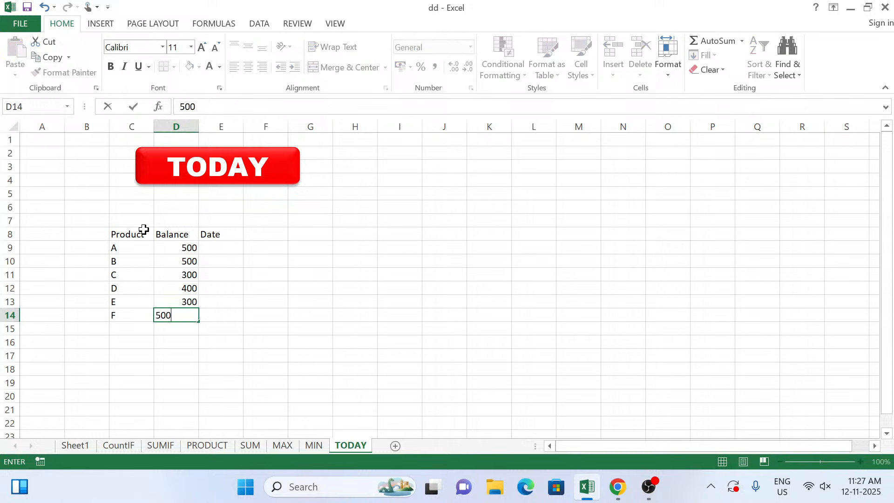
pyautogui.press('Right')
# Enter the formula =TODAY() in E9 as product A's date
pyautogui.press('Up')
pyautogui.press('Up')
pyautogui.press('Up')
pyautogui.press('Up')
pyautogui.press('Up')
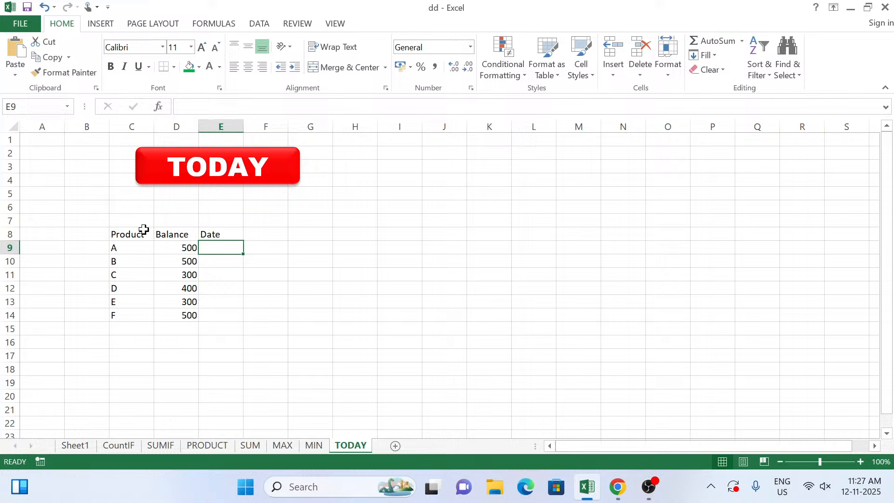
pyautogui.write('=')
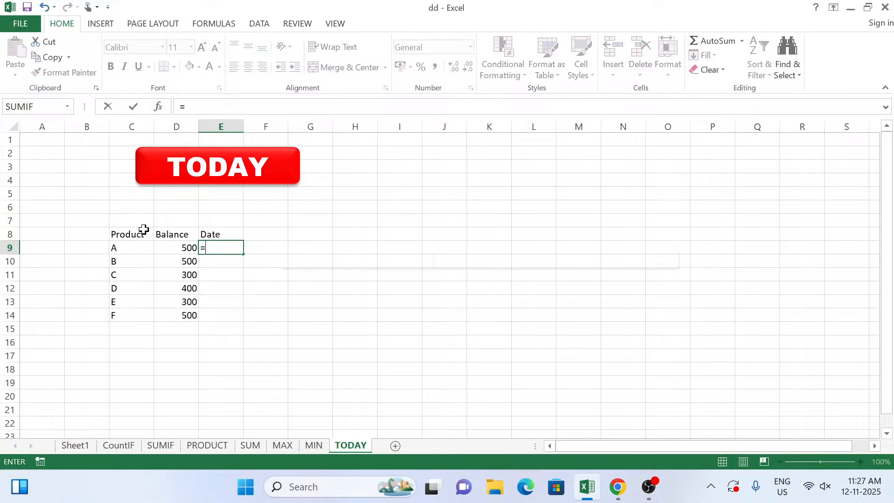
pyautogui.write('TODAY')
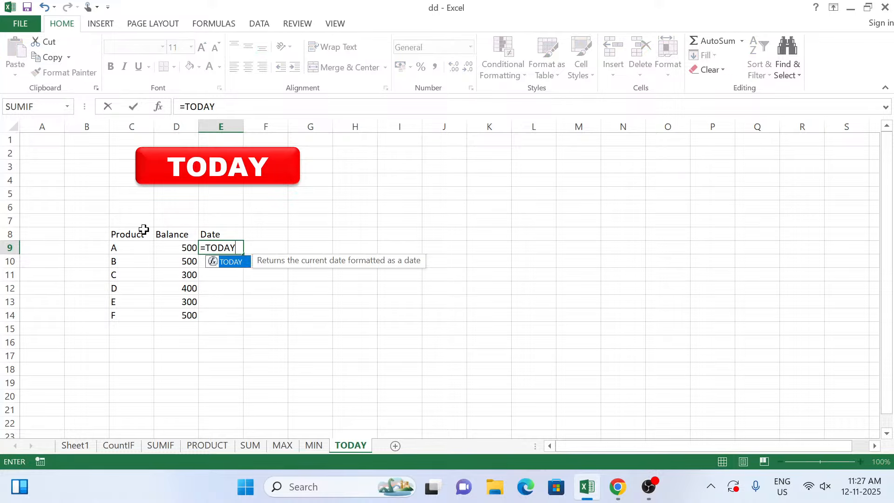
pyautogui.write('()')
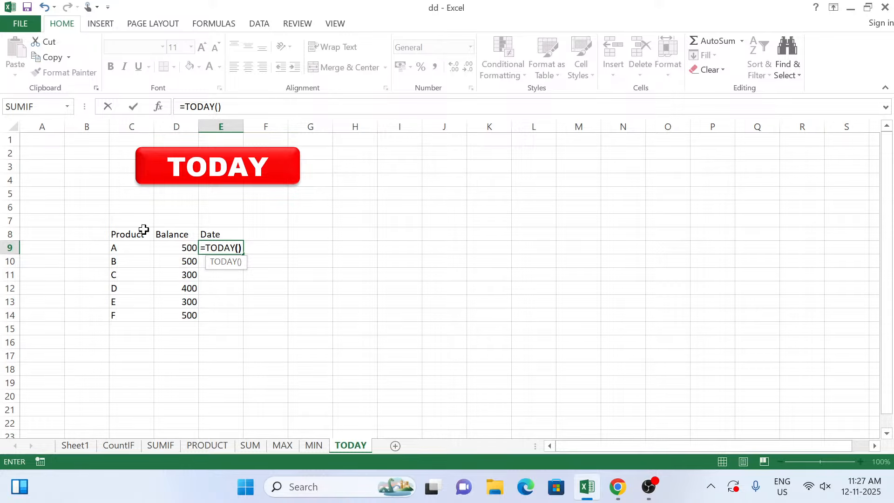
pyautogui.press('Return')
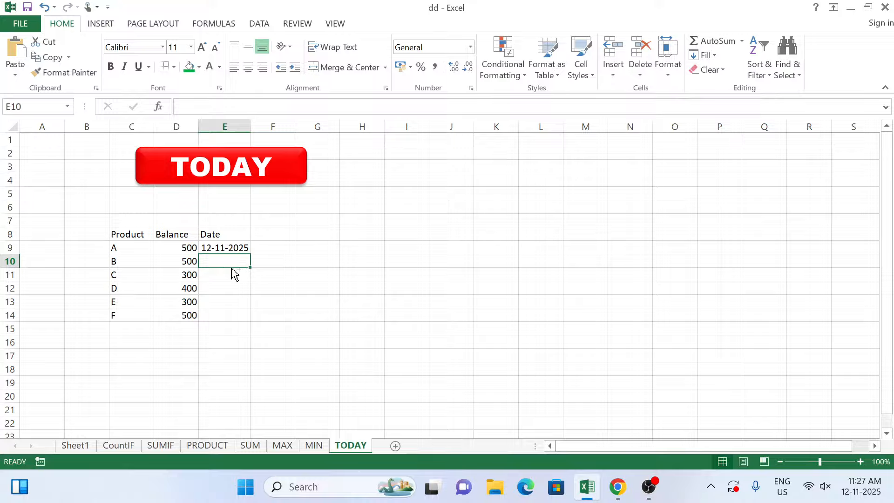
# Enter the formula =TODAY() again in E10 for product B
pyautogui.write('=')
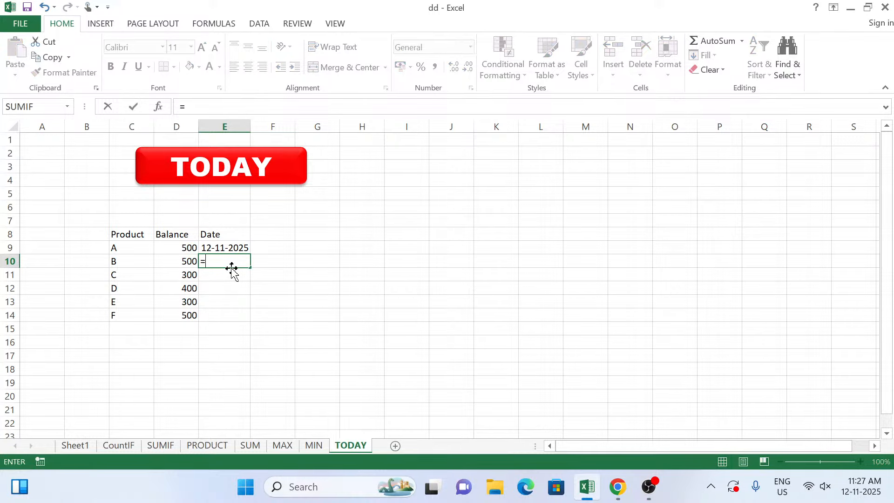
pyautogui.write('TODAY')
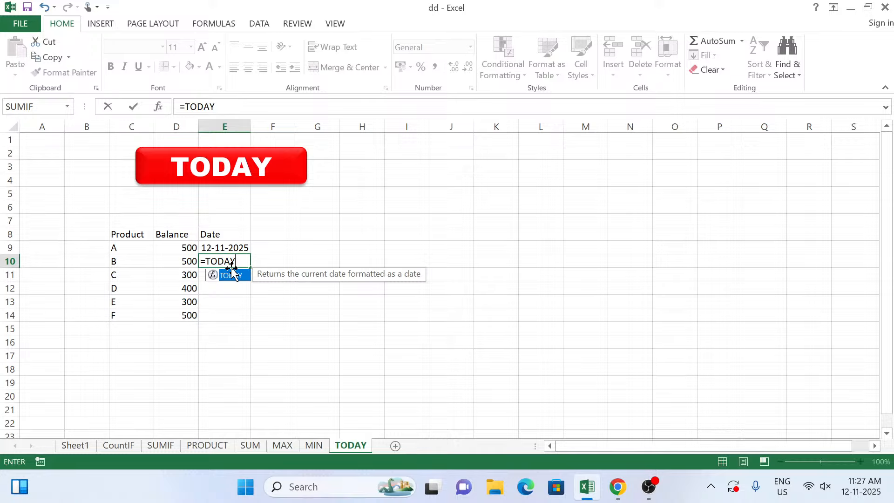
pyautogui.write('()')
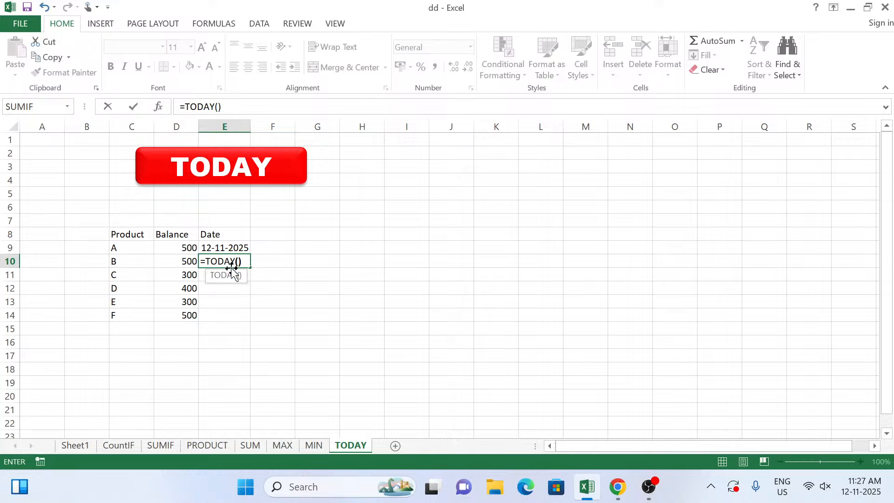
pyautogui.press('Return')
# Copy the TODAY formula from E10 down one cell at a time into E11, E12, E13 and E14
pyautogui.hotkey('ctrl', 'd')
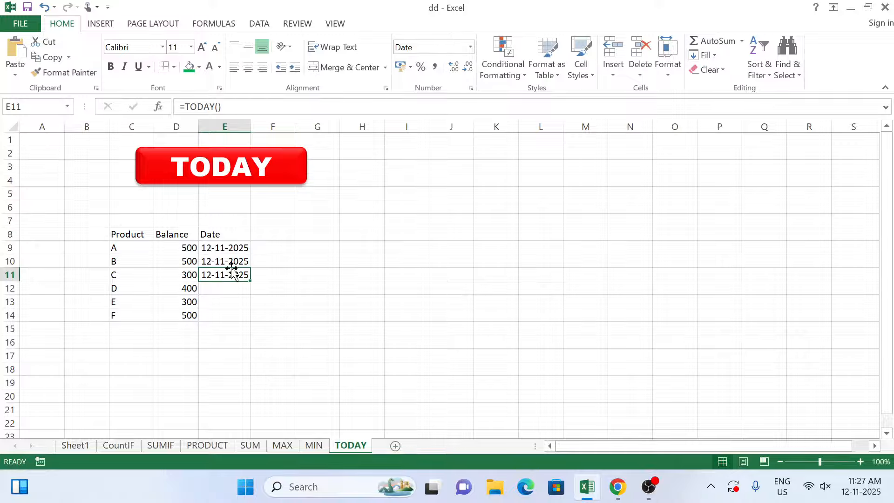
pyautogui.click(222, 285)
pyautogui.hotkey('ctrl', 'd')
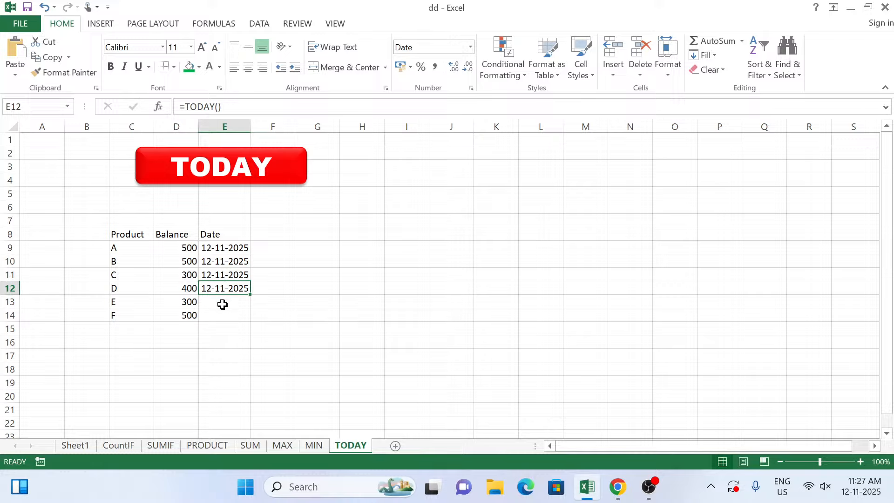
pyautogui.click(222, 305)
pyautogui.hotkey('ctrl', 'd')
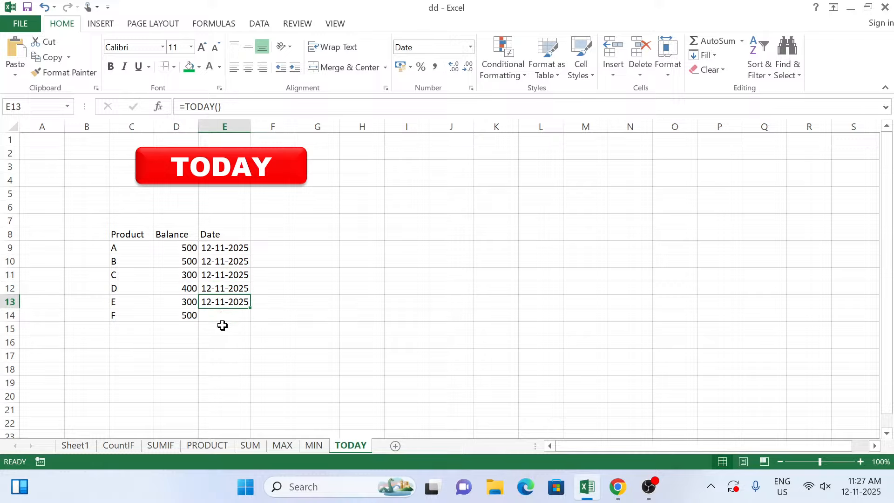
pyautogui.click(224, 317)
pyautogui.hotkey('ctrl', 'd')
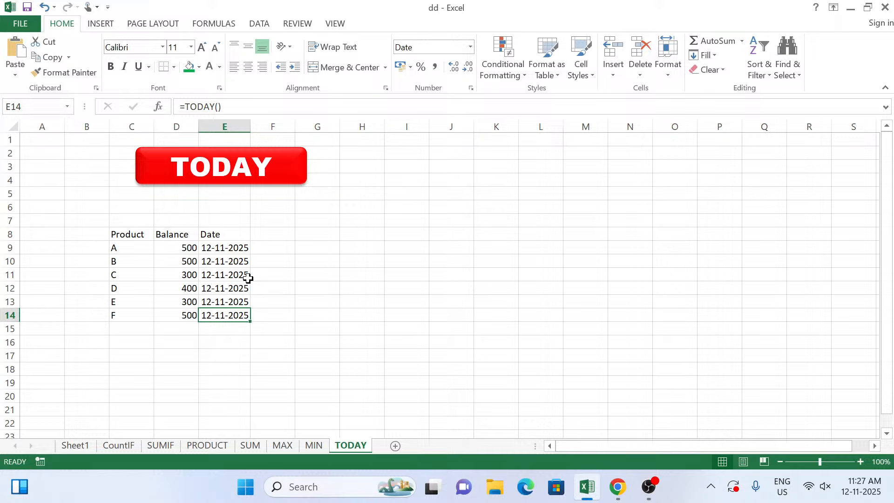
# Fill the =TODAY() formula from E9 down through E14 in one go
pyautogui.click(248, 248)
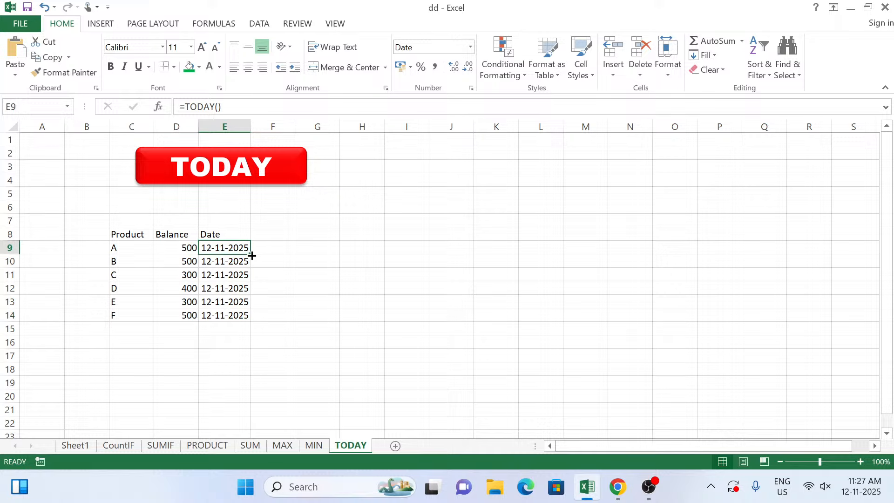
pyautogui.moveTo(251, 254); pyautogui.dragTo(257, 318)
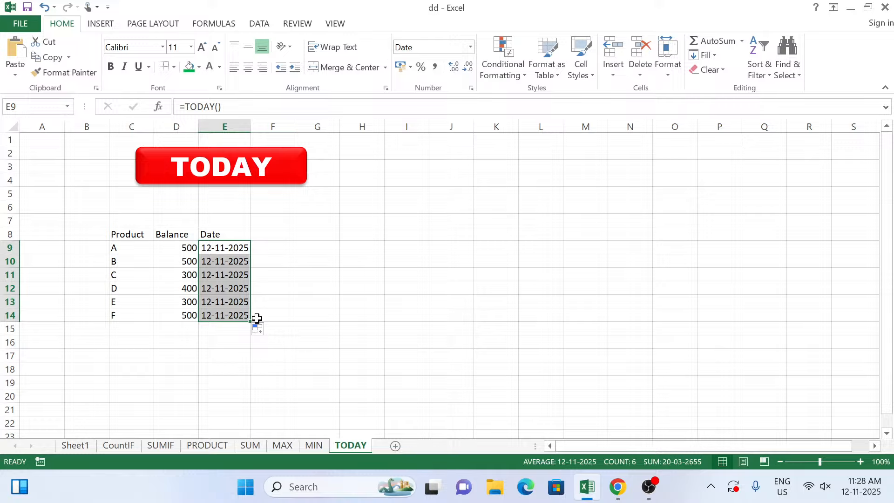
pyautogui.click(275, 248)
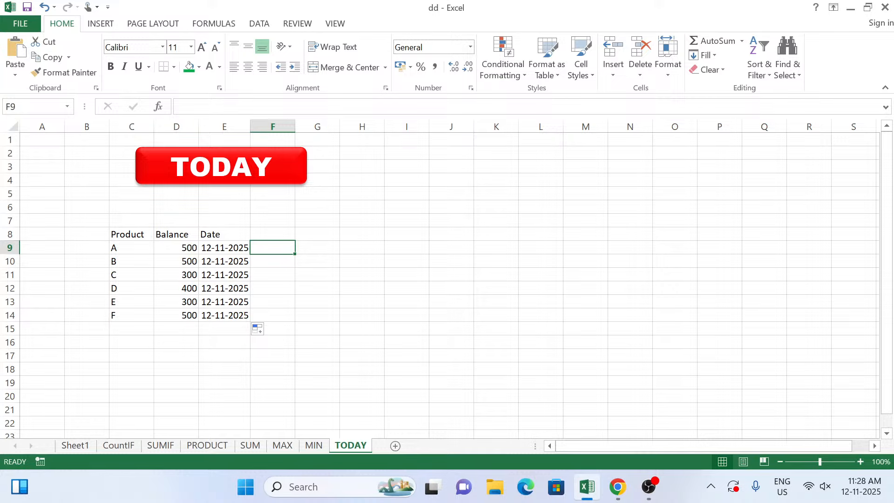
# Check the formula list on Sheet1, add a new worksheet and move it after the TODAY sheet
pyautogui.click(67, 448)
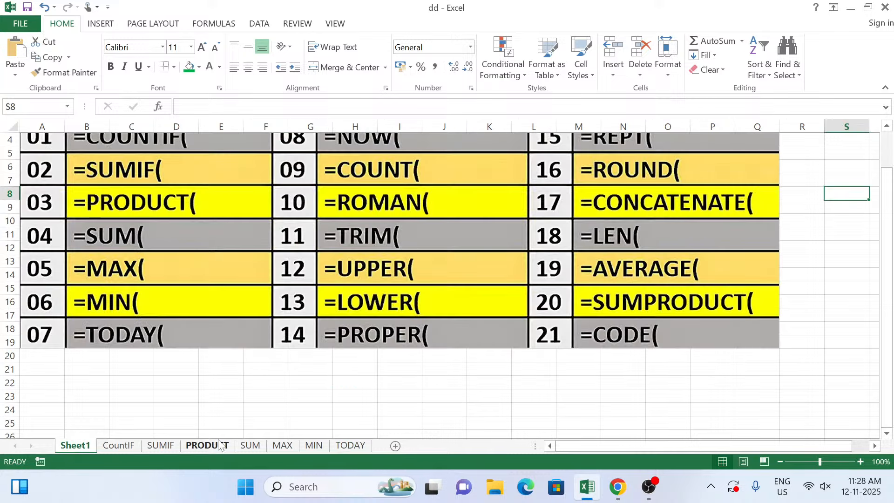
pyautogui.scroll(1, 140, 410)
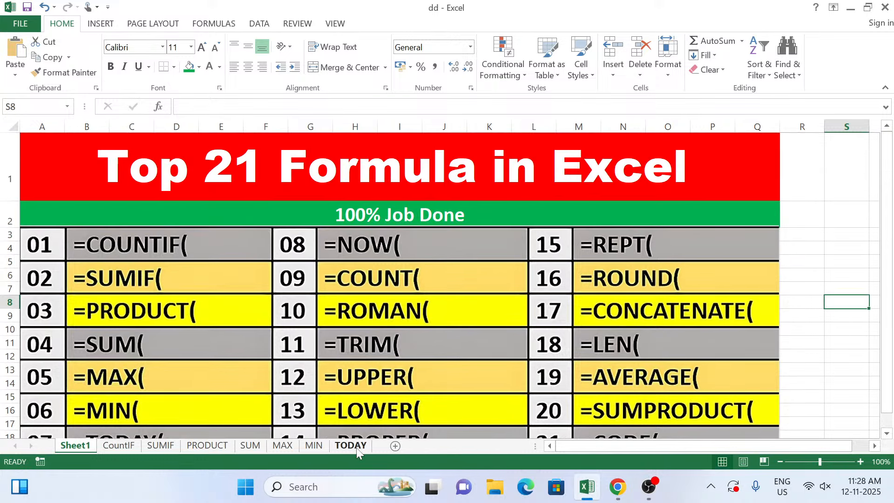
pyautogui.click(392, 446)
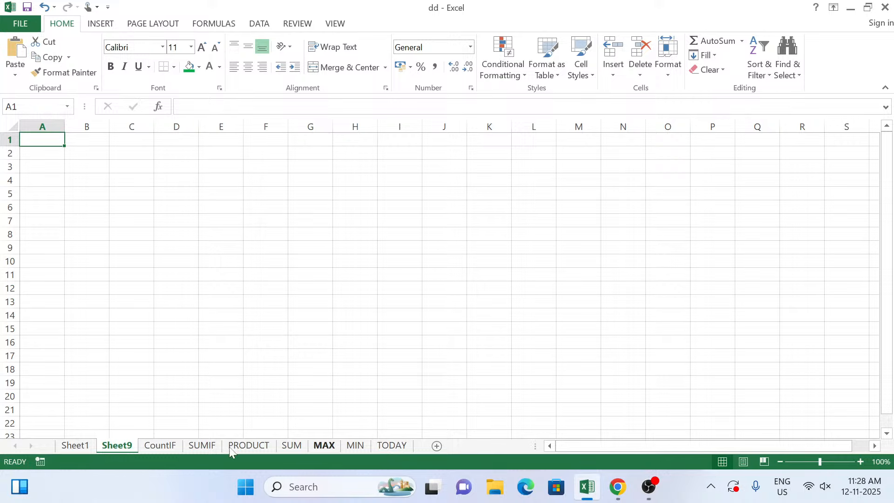
pyautogui.moveTo(111, 448)
pyautogui.mouseDown()
pyautogui.moveTo(374, 432)
pyautogui.moveTo(421, 447)
pyautogui.mouseUp()
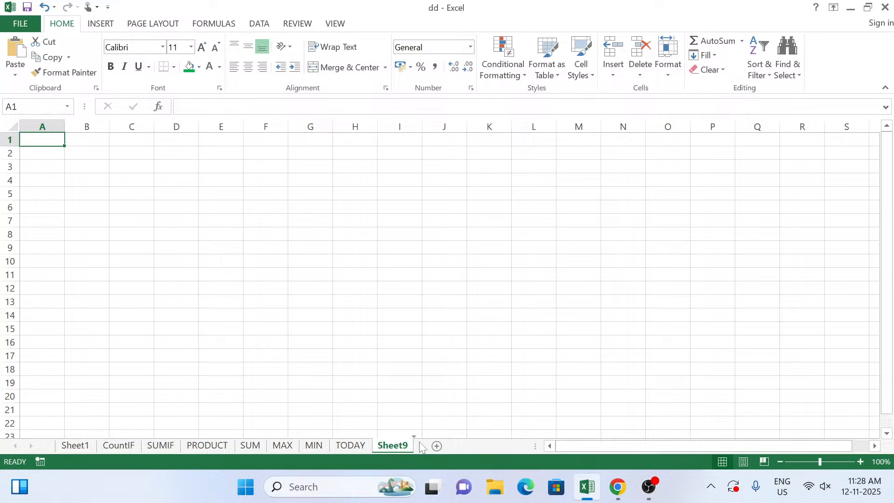
# Rename the newly added worksheet as NOW
pyautogui.rightClick(395, 444)
pyautogui.click(444, 314)
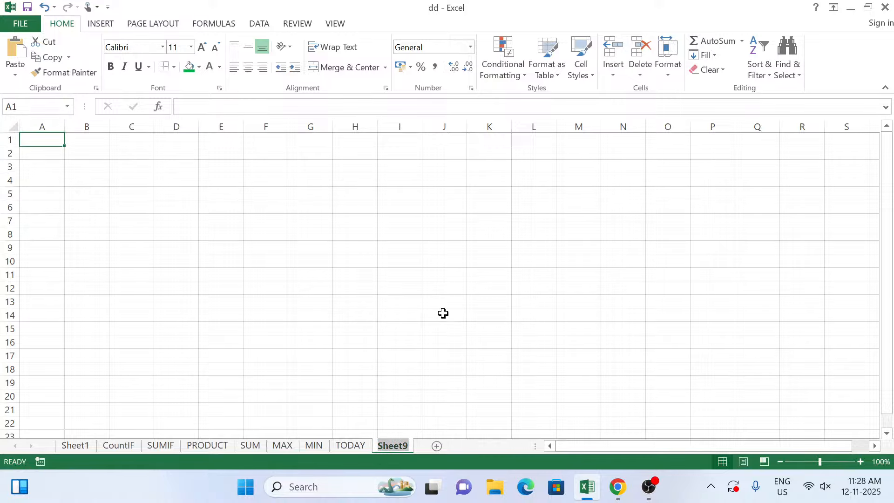
pyautogui.write('NOW')
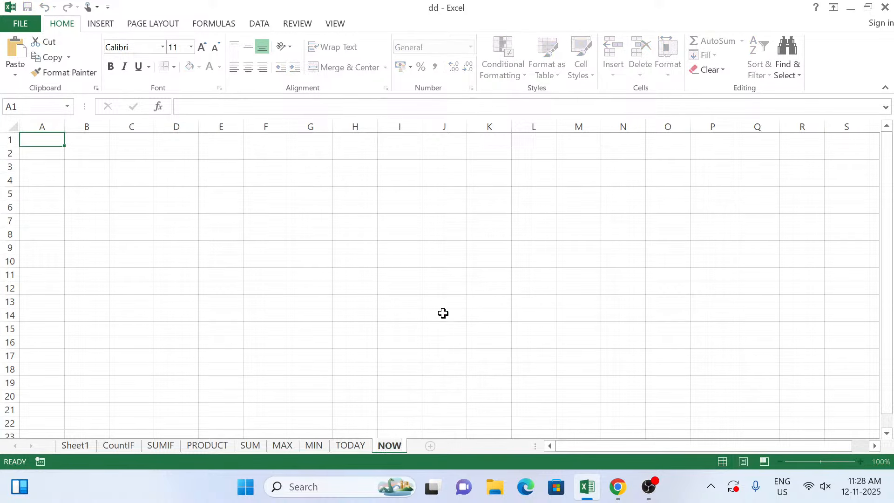
pyautogui.press('Return')
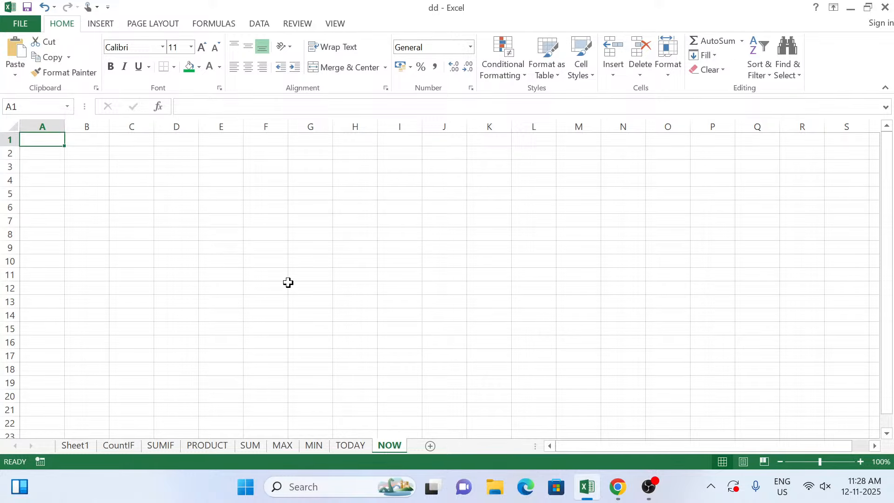
# Copy the red title banner from the TODAY sheet onto the NOW sheet and place it over columns C to G in rows 2 to 4
pyautogui.click(358, 447)
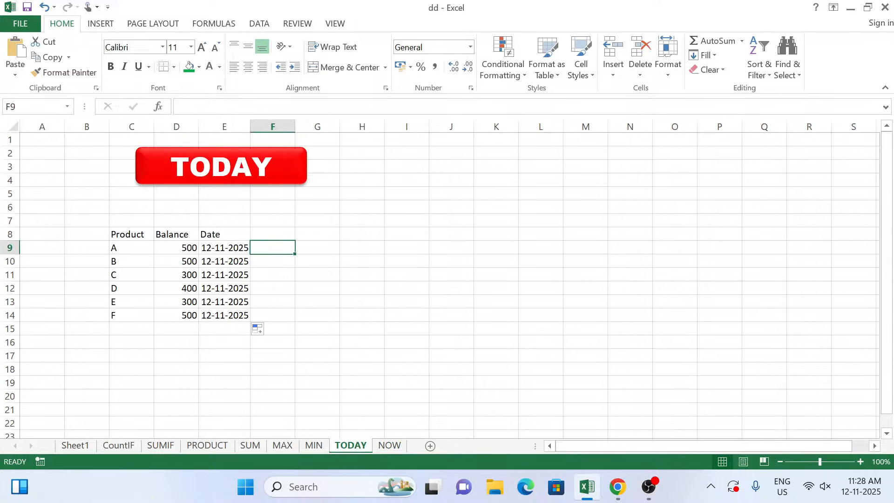
pyautogui.click(280, 181)
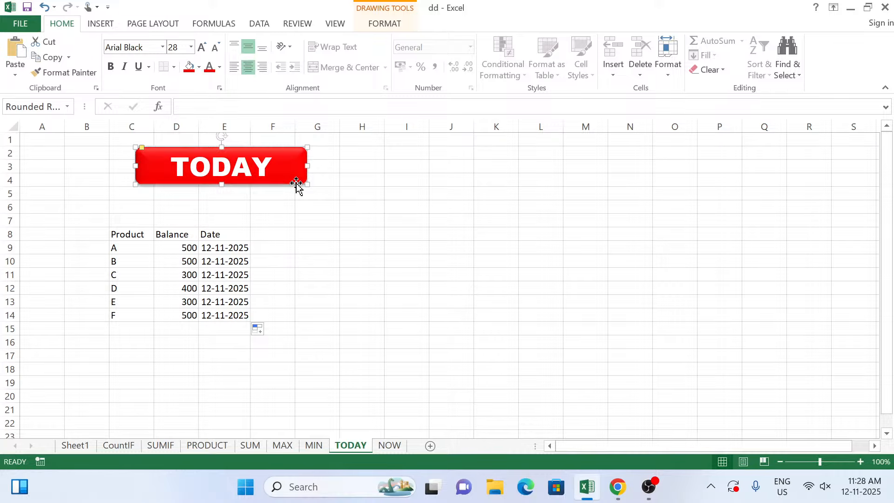
pyautogui.hotkey('ctrl', 'c')
pyautogui.click(391, 451)
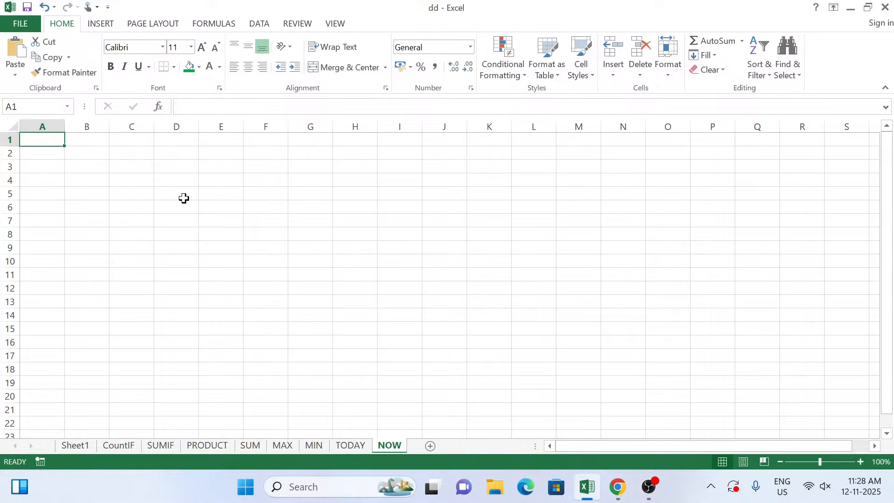
pyautogui.hotkey('ctrl', 'v')
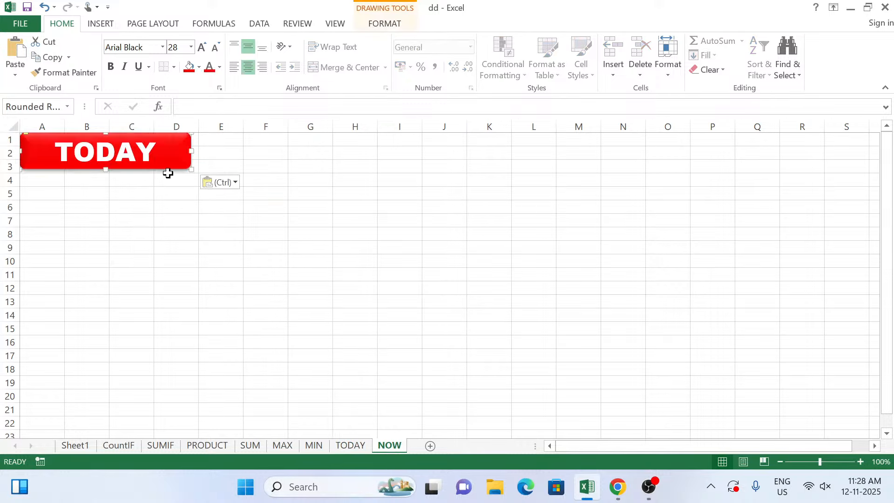
pyautogui.moveTo(170, 172); pyautogui.dragTo(280, 183)
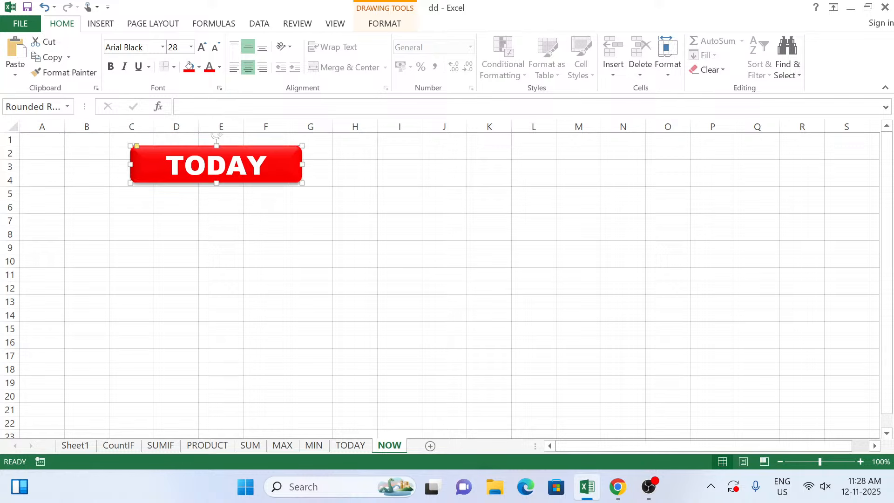
# Change the text of the pasted red banner to NOW
pyautogui.doubleClick(217, 165)
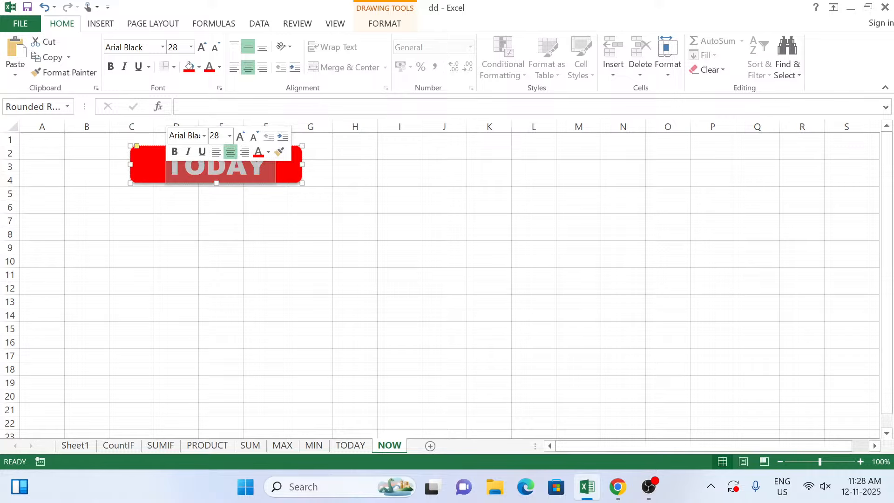
pyautogui.write('NOW')
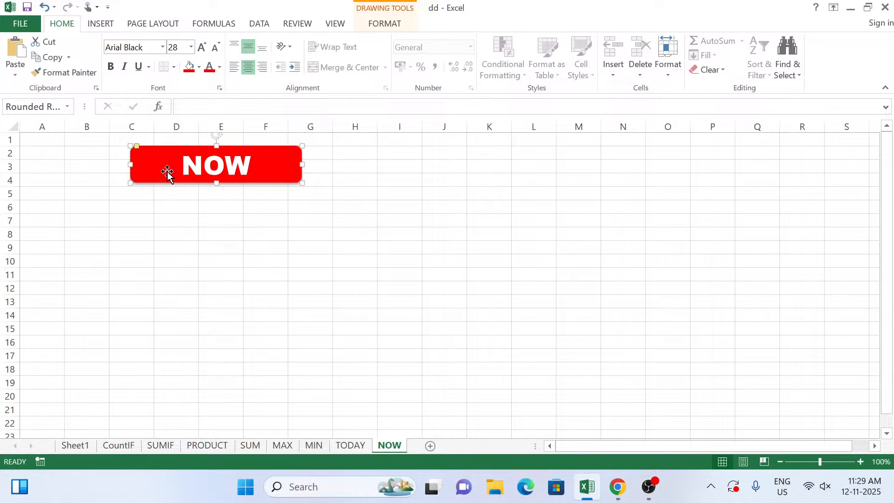
pyautogui.click(205, 230)
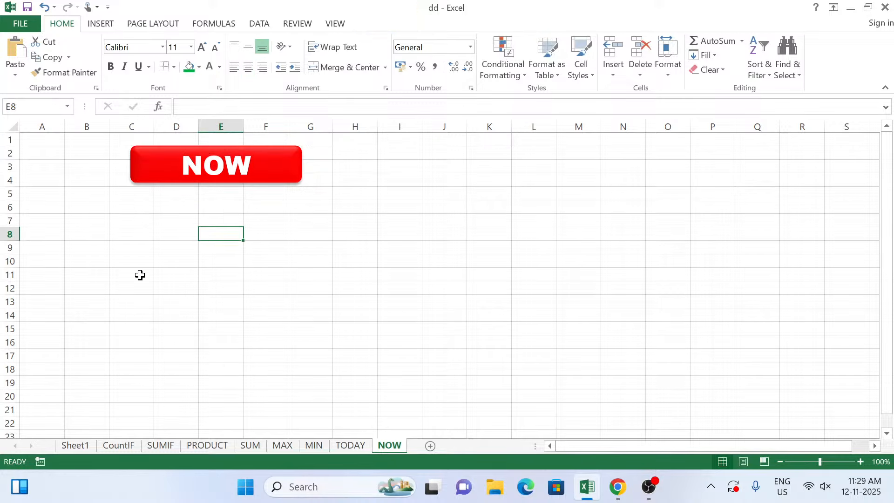
# Copy the product balance table C8:E14 from the TODAY sheet to cell C8 on the NOW sheet
pyautogui.click(351, 446)
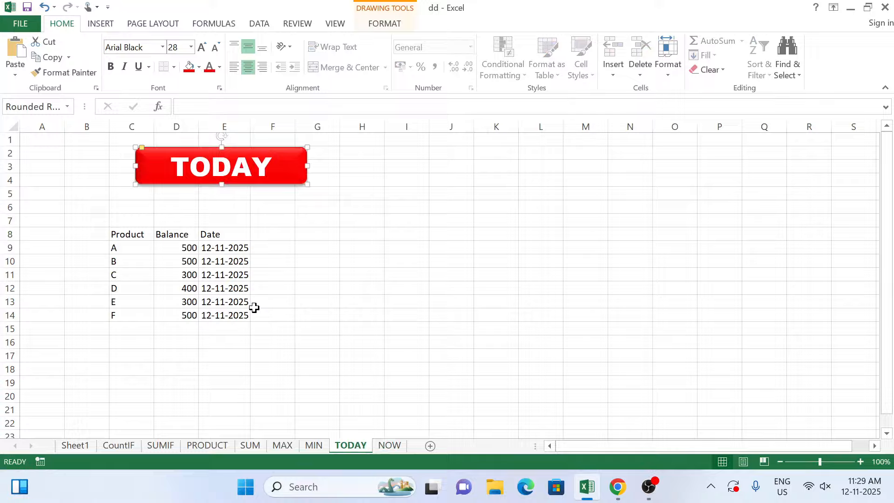
pyautogui.click(127, 236)
pyautogui.moveTo(127, 236); pyautogui.dragTo(233, 315)
pyautogui.hotkey('ctrl', 'c')
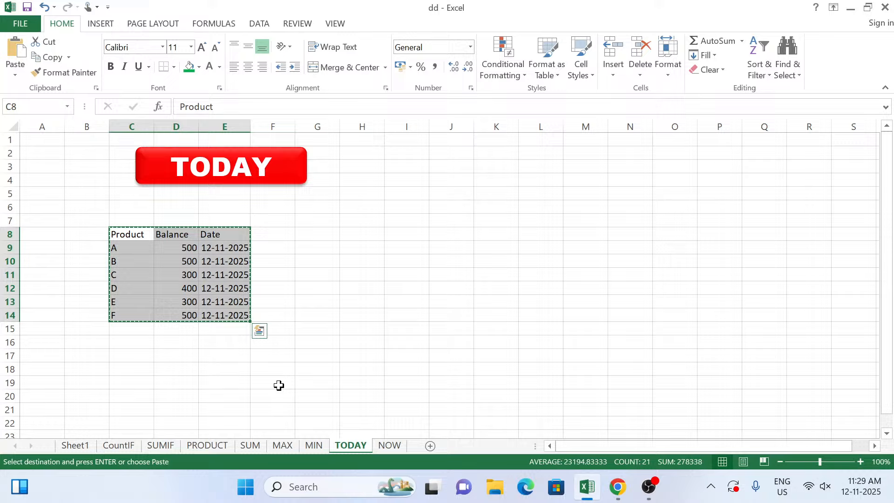
pyautogui.click(382, 445)
pyautogui.click(146, 237)
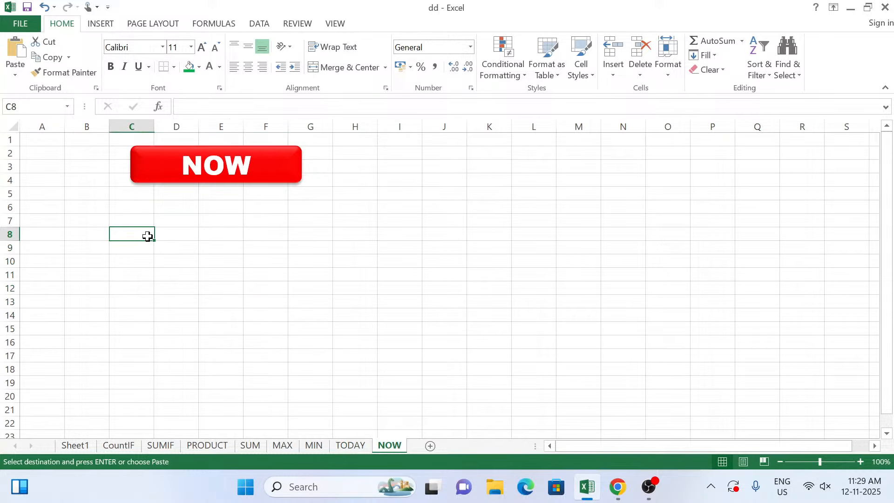
pyautogui.hotkey('ctrl', 'v')
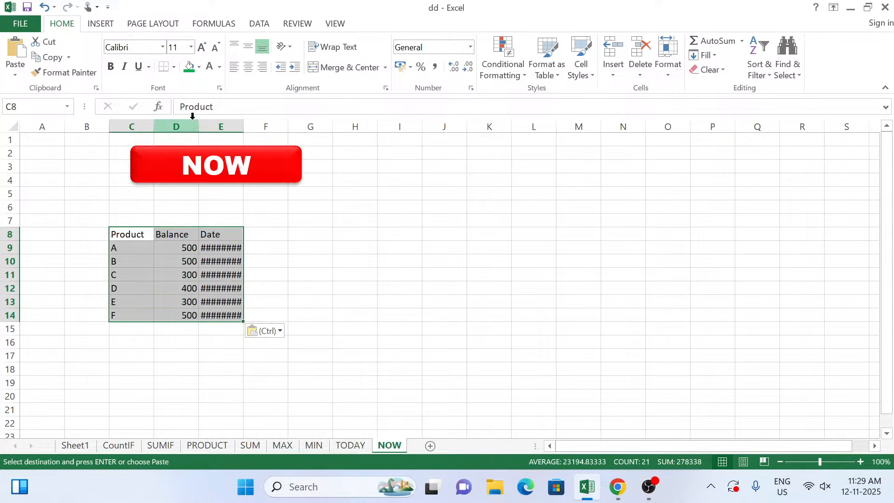
# Auto-fit the widths of columns C to F on the NOW sheet to their contents
pyautogui.moveTo(133, 130); pyautogui.dragTo(243, 128)
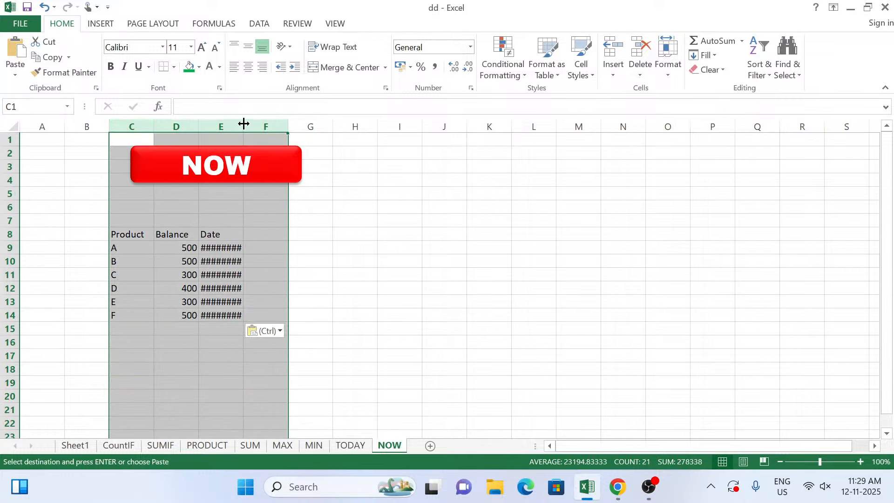
pyautogui.doubleClick(243, 126)
pyautogui.click(231, 276)
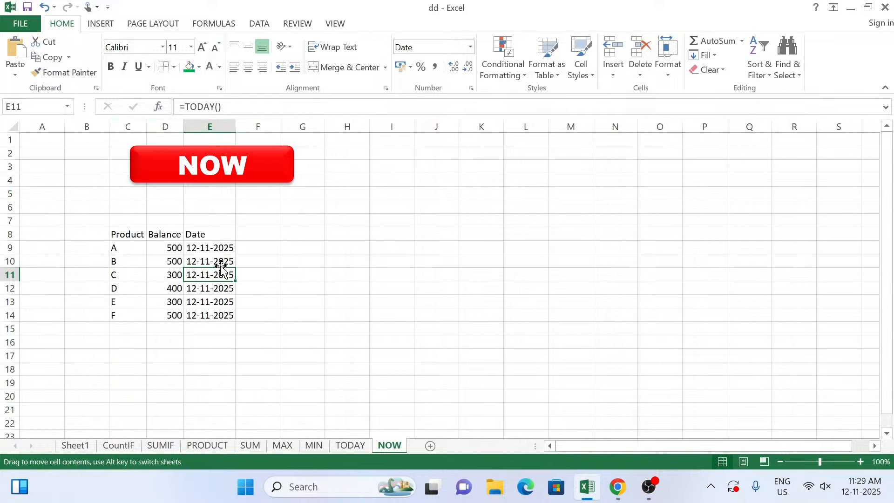
# Clear the copied TODAY formulas from the Date column cells E9:E14
pyautogui.click(220, 247)
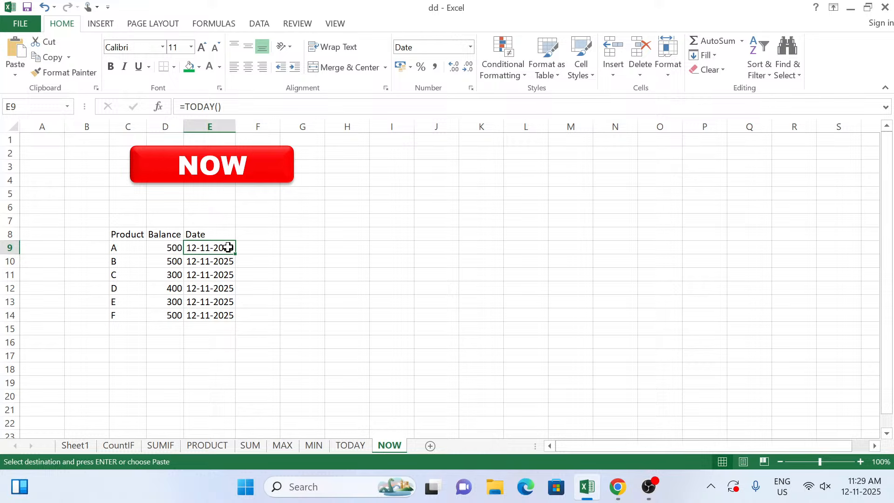
pyautogui.hotkey('shift', 'Down')
pyautogui.hotkey('shift', 'Down')
pyautogui.hotkey('shift', 'Down')
pyautogui.hotkey('shift', 'Down')
pyautogui.hotkey('shift', 'Down')
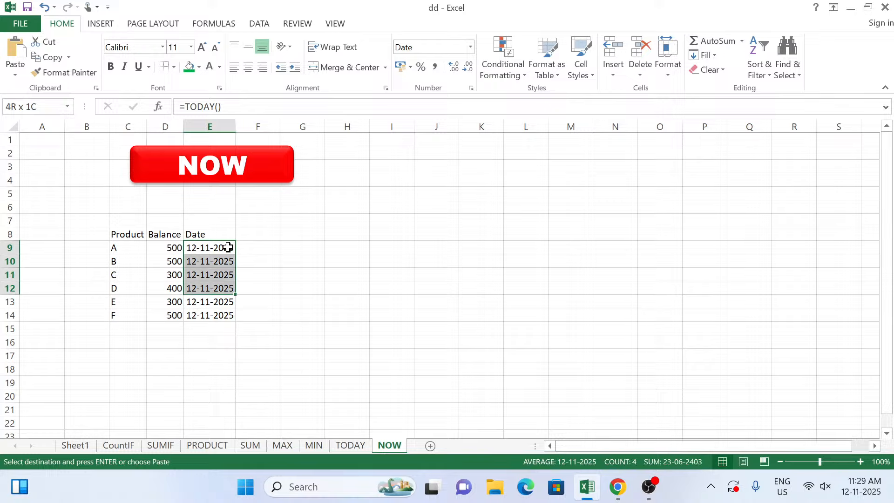
pyautogui.press('Delete')
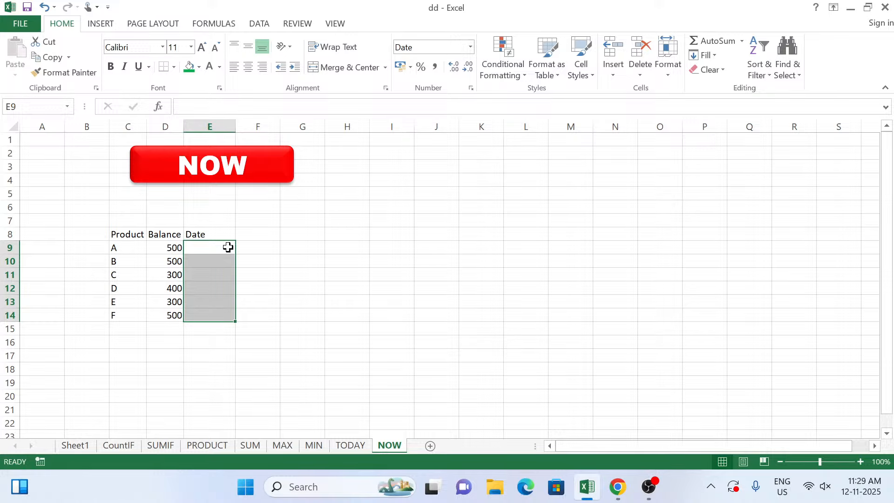
# Enter the formula =NOW() in E9 as the date for product A
pyautogui.press('Up')
pyautogui.press('Down')
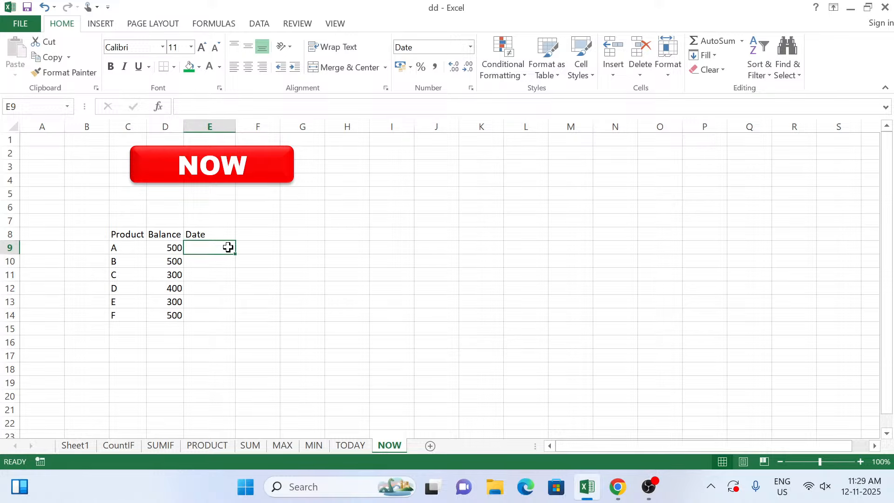
pyautogui.write('=NO')
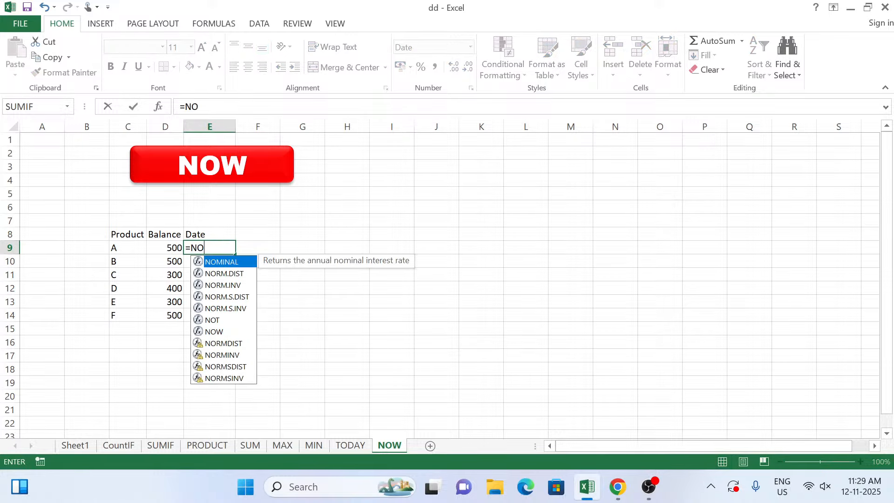
pyautogui.write('W(')
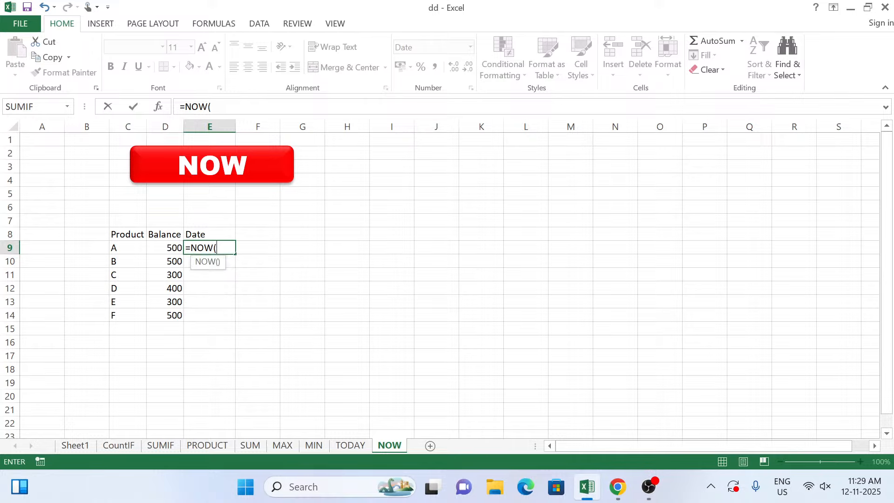
pyautogui.write(')')
pyautogui.press('Return')
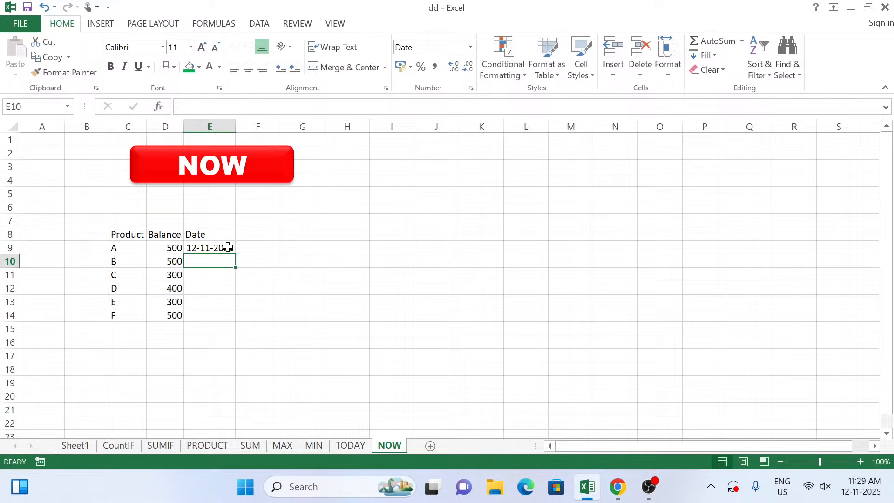
# Open the full number format settings for E9 and look through the available Date and Time formats
pyautogui.click(216, 246)
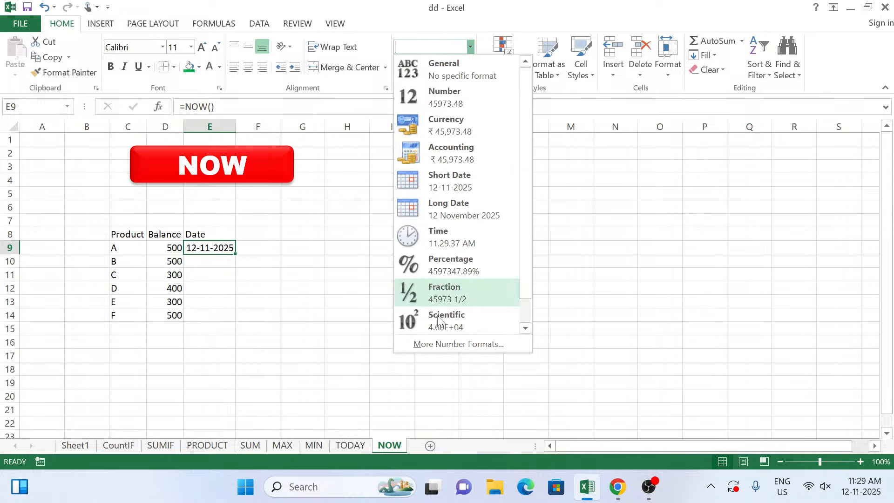
pyautogui.click(443, 344)
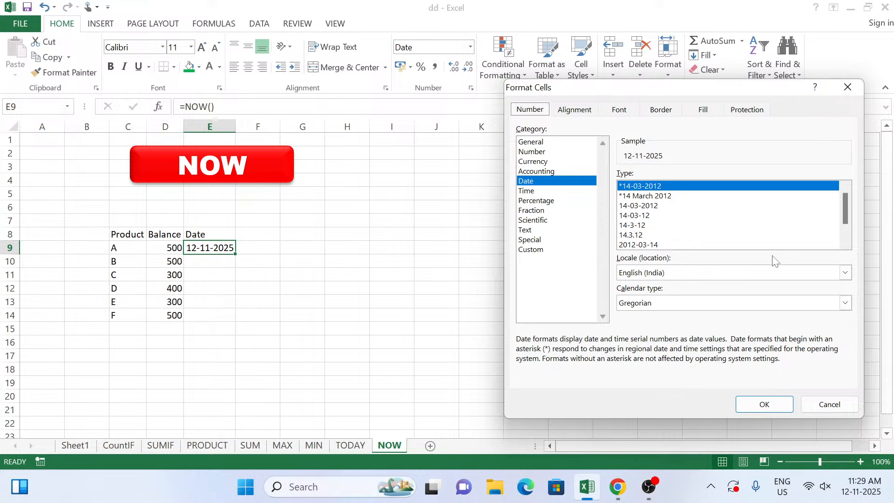
pyautogui.click(846, 243)
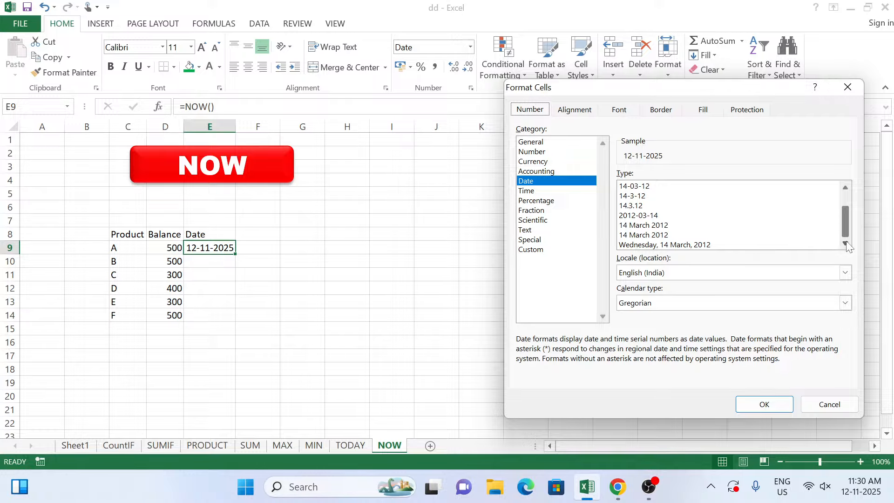
pyautogui.click(531, 191)
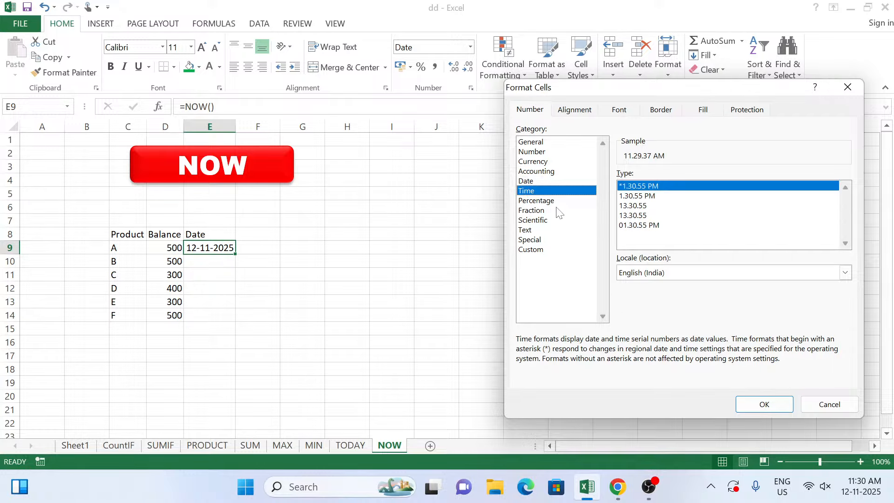
pyautogui.click(537, 181)
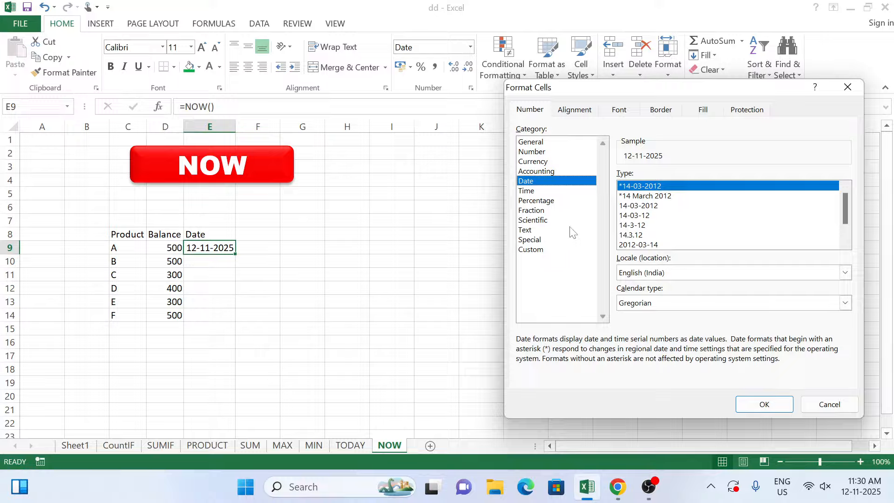
# Show the first Time format as a custom code and select the whole code [$-F400]h.mm.ss AM/PM
pyautogui.click(546, 192)
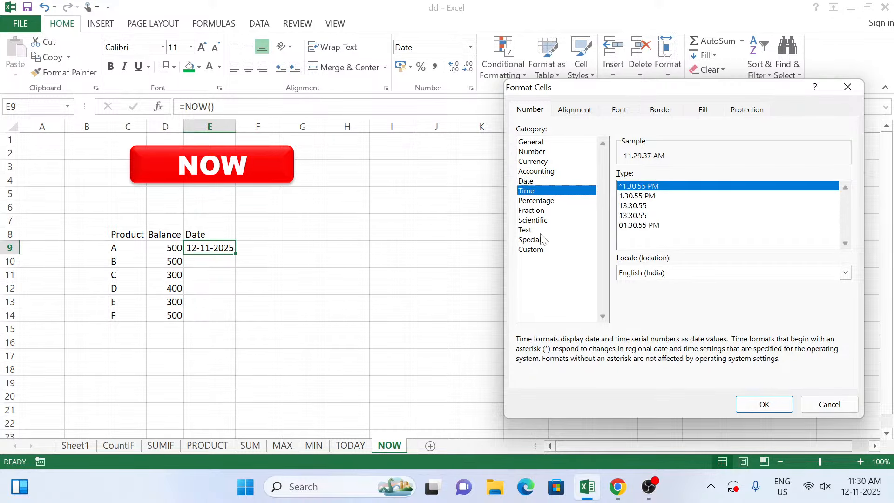
pyautogui.click(539, 250)
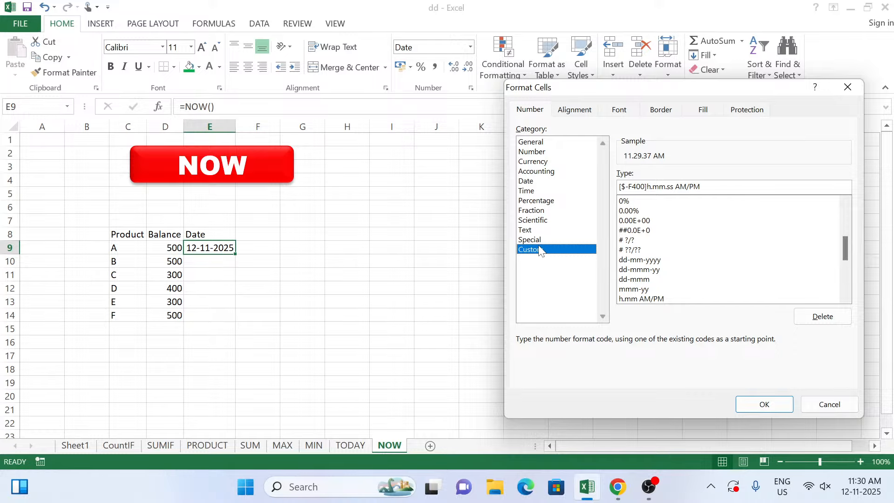
pyautogui.moveTo(701, 186); pyautogui.dragTo(619, 187)
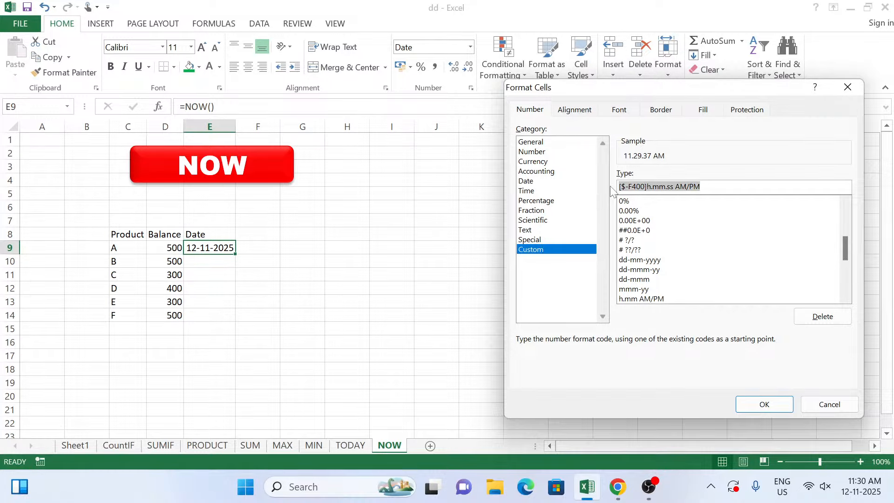
# Try to apply the custom format dd-mm-yyyy [$-F400]h.mm.ss AM/PM to E9 to combine date and time
pyautogui.click(542, 173)
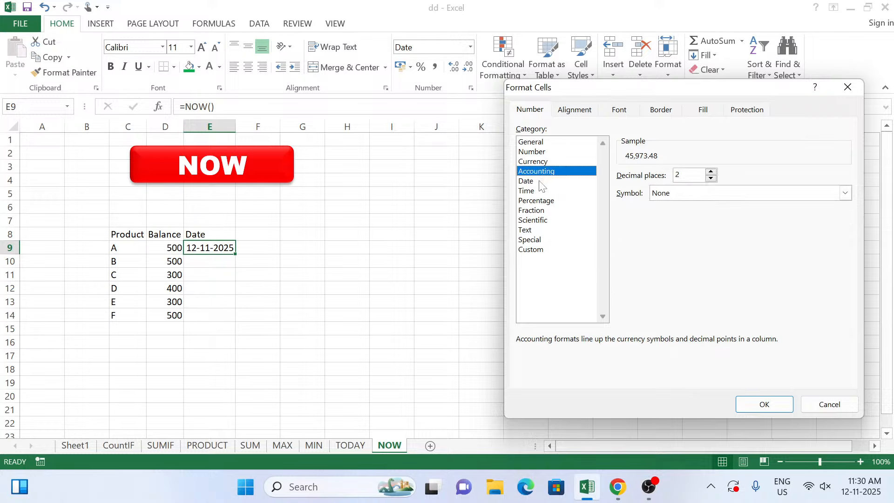
pyautogui.click(540, 182)
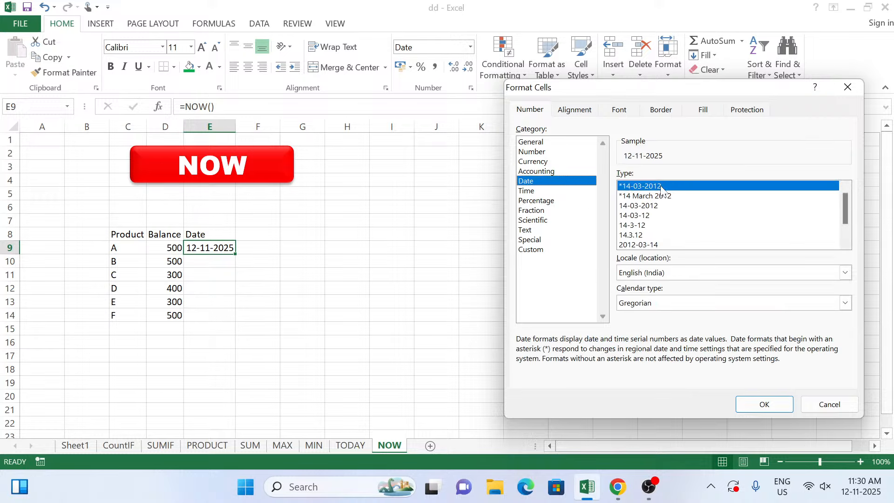
pyautogui.click(533, 250)
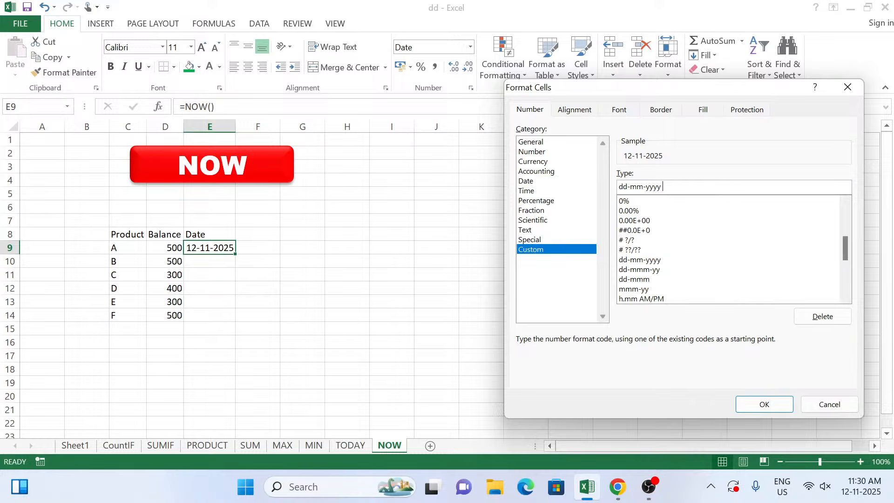
pyautogui.write('[$-F400]h:mm:ss AM/PM')
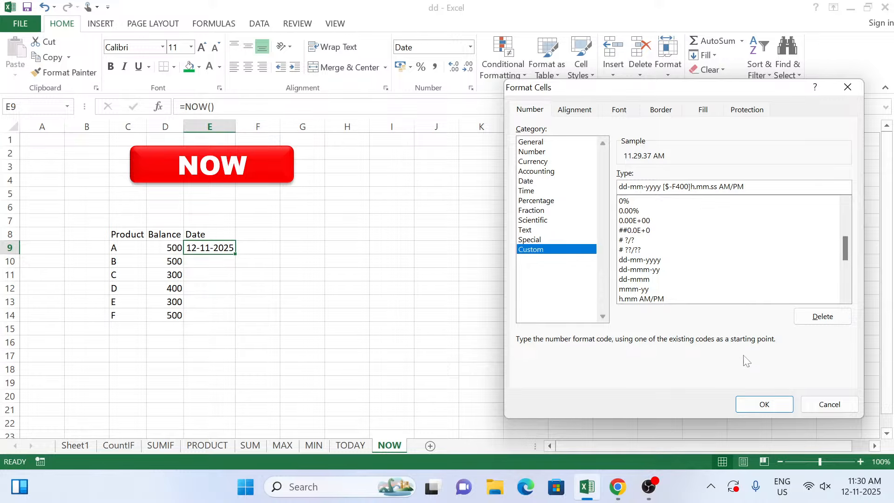
pyautogui.click(764, 404)
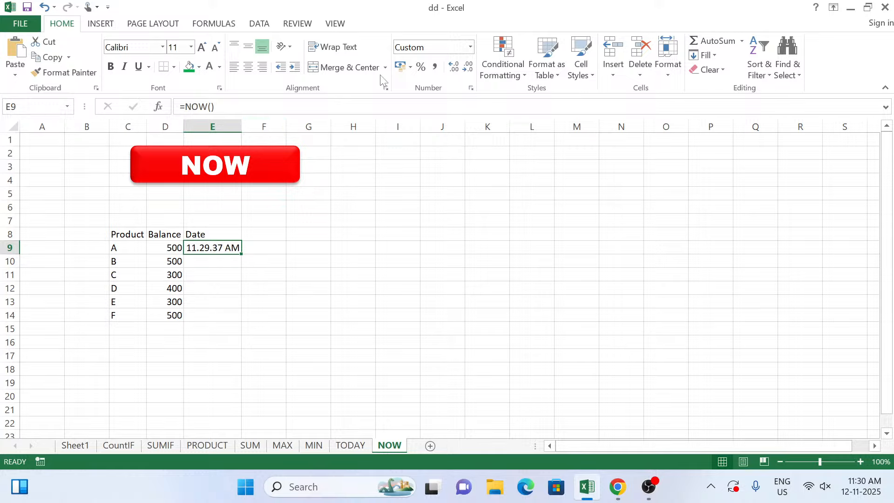
# Format E9 as Short Date and fill its NOW formula down to E14
pyautogui.click(470, 47)
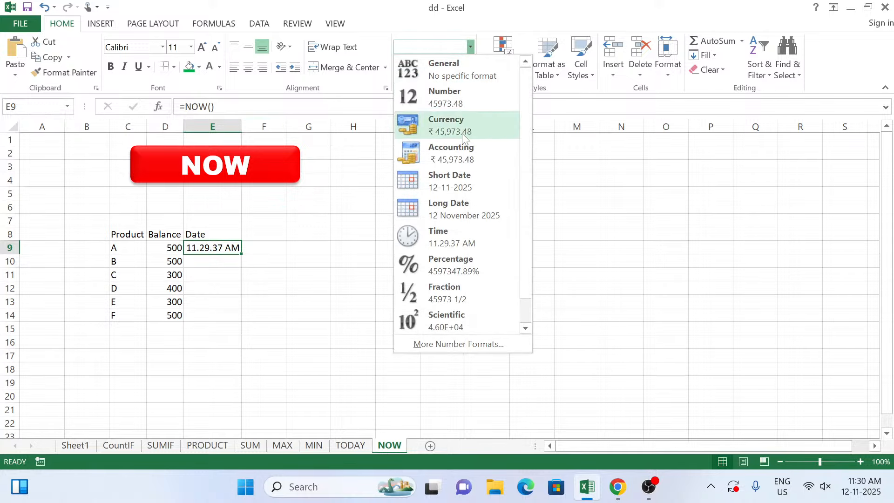
pyautogui.click(461, 181)
pyautogui.click(304, 259)
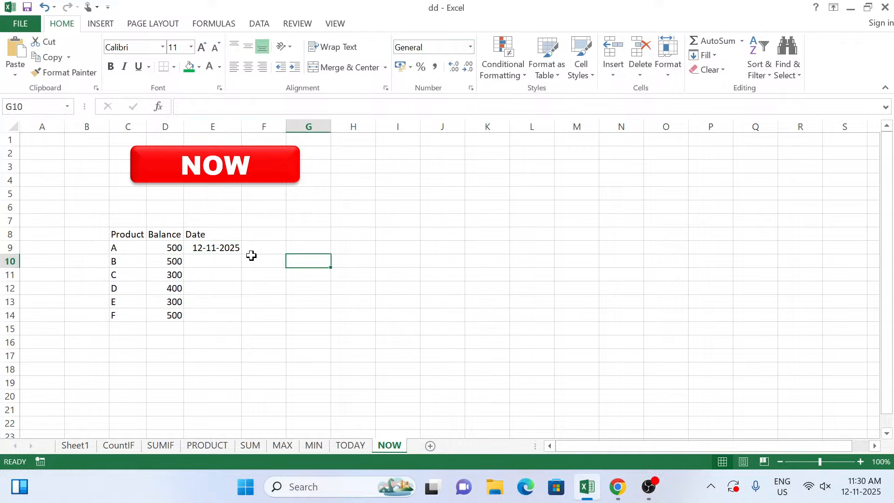
pyautogui.click(230, 246)
pyautogui.moveTo(239, 254); pyautogui.dragTo(243, 316)
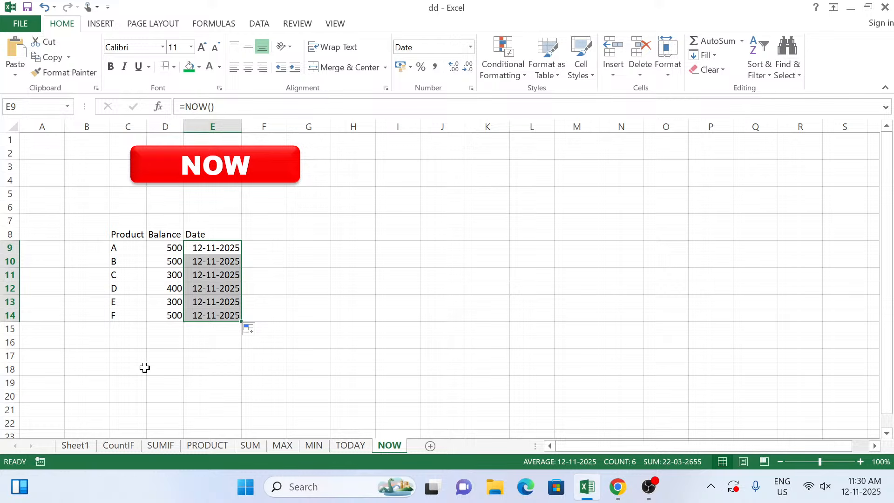
# Check the formula list on Sheet1 and add a new sheet after the NOW sheet
pyautogui.click(90, 448)
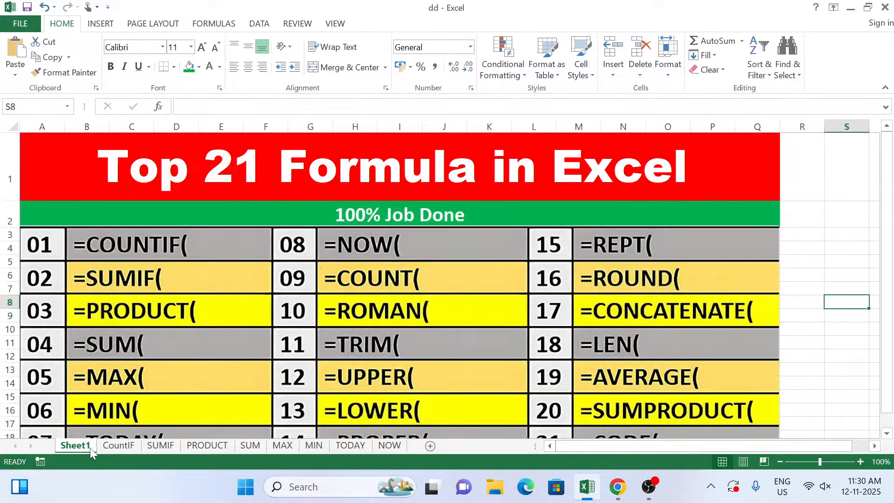
pyautogui.click(398, 448)
pyautogui.click(431, 446)
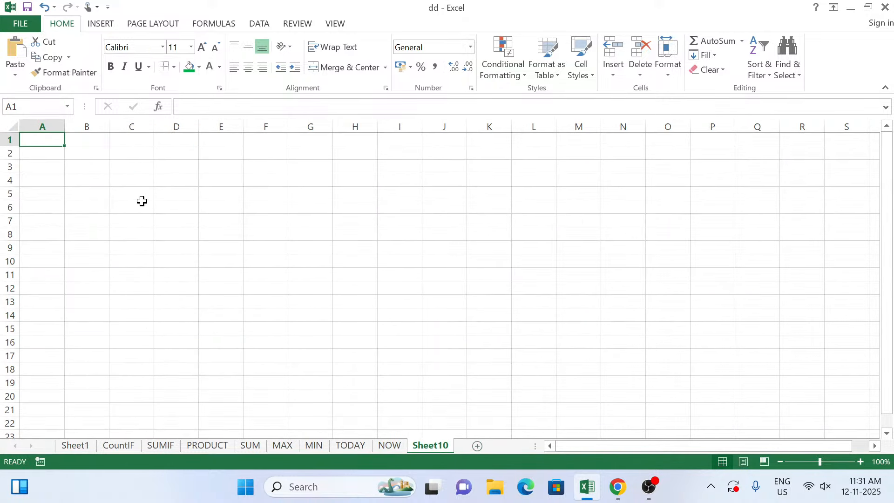
pyautogui.click(142, 202)
# Copy the red NOW banner to the new sheet and place it across rows 2 to 4, starting at column C
pyautogui.click(386, 447)
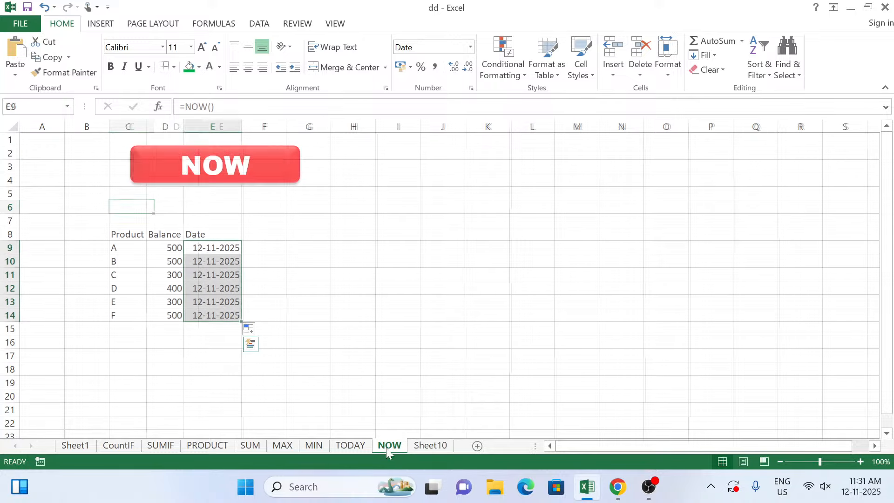
pyautogui.click(295, 185)
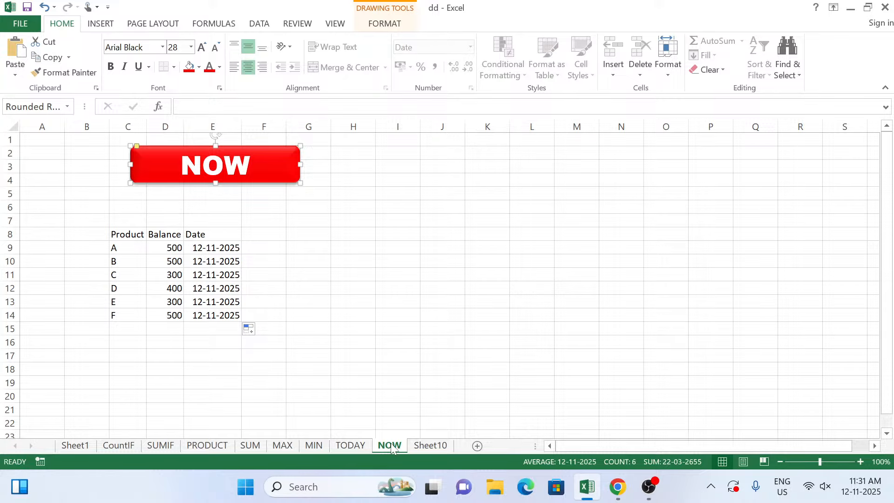
pyautogui.click(430, 446)
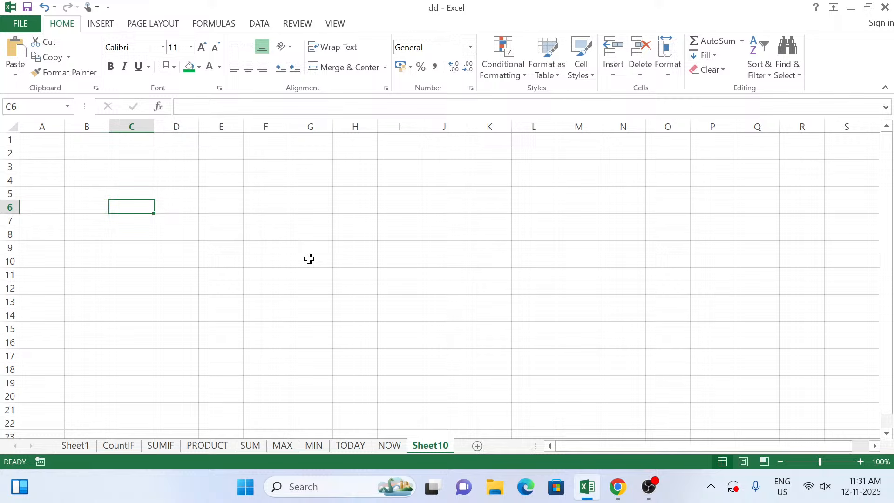
pyautogui.hotkey('ctrl', 'v')
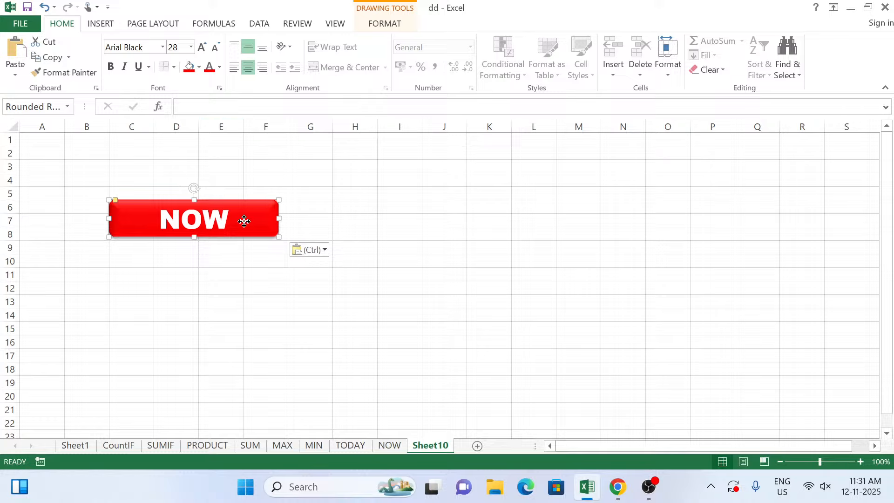
pyautogui.moveTo(242, 219); pyautogui.dragTo(243, 162)
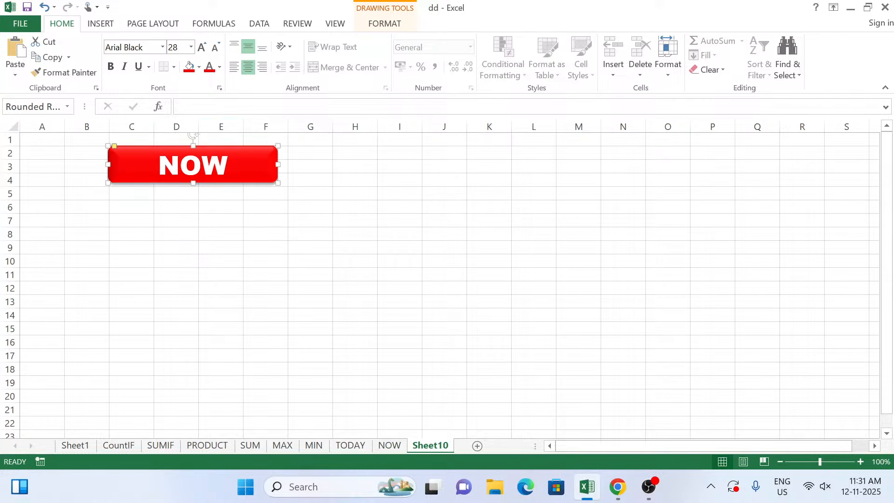
# Change the copied banner's text to COUNT
pyautogui.doubleClick(145, 160)
pyautogui.write('COUNT')
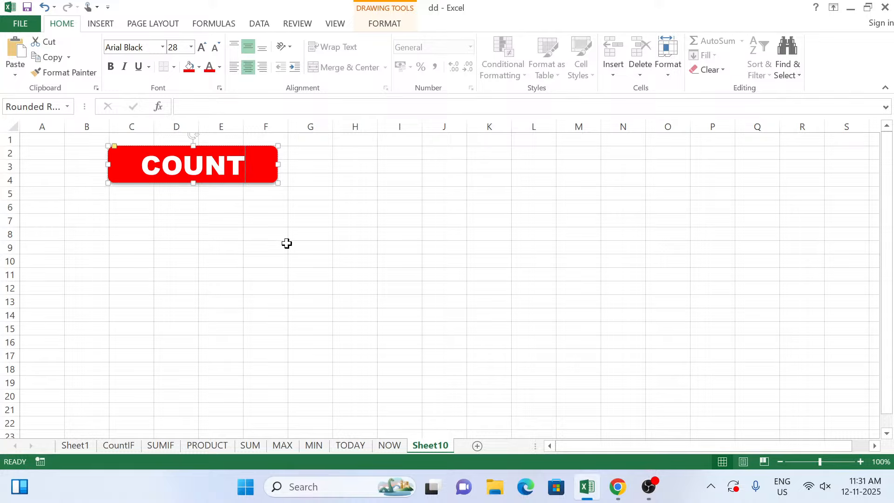
pyautogui.click(213, 244)
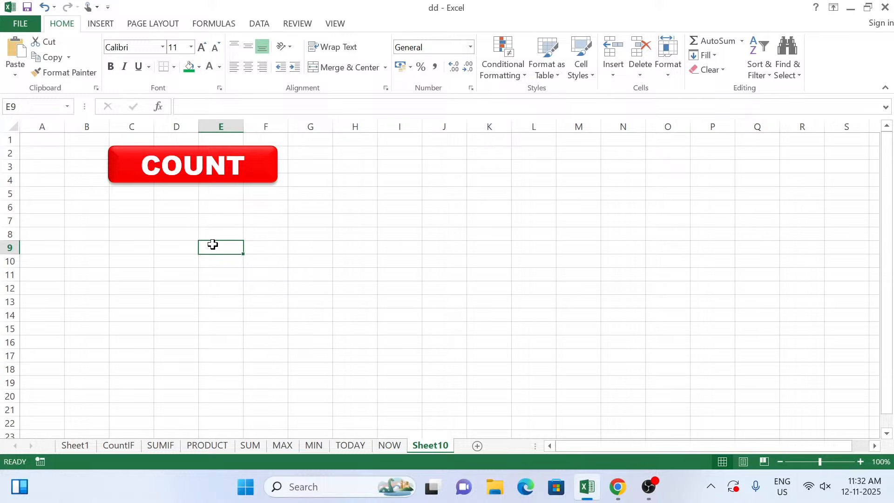
# Enter the column header PRODUCT in cell D7
pyautogui.click(179, 222)
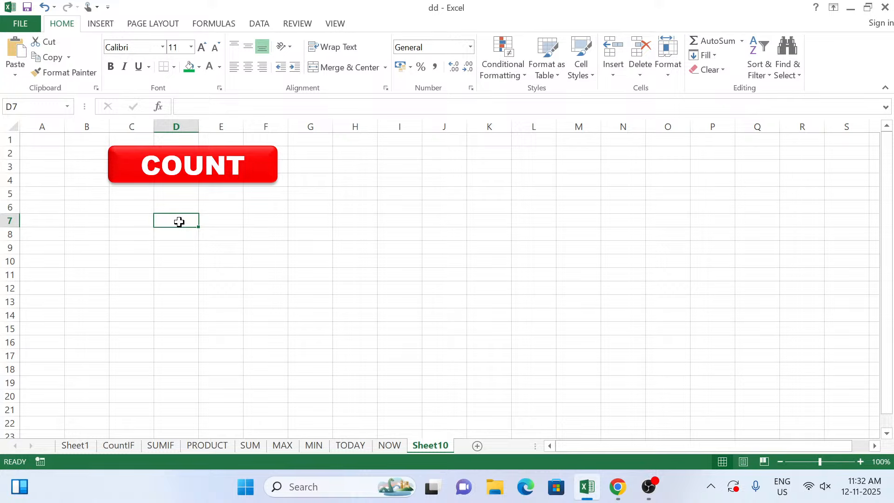
pyautogui.write('PROD')
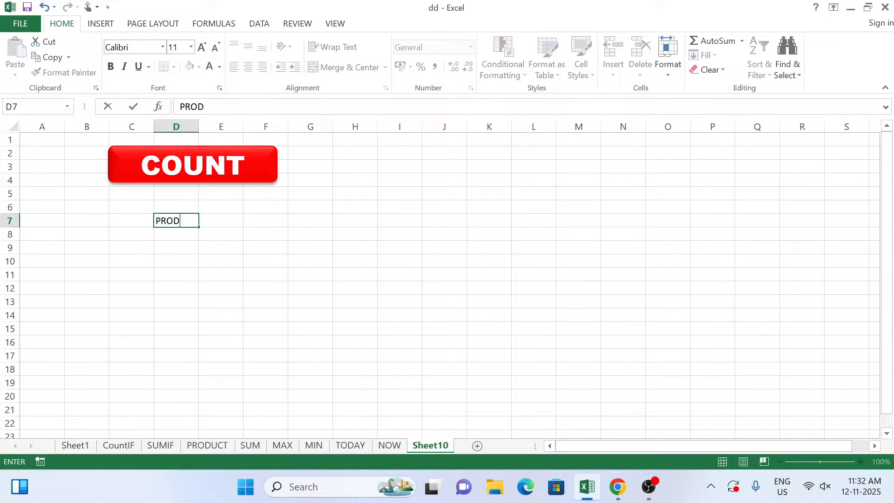
pyautogui.write('UCT')
pyautogui.press('Tab')
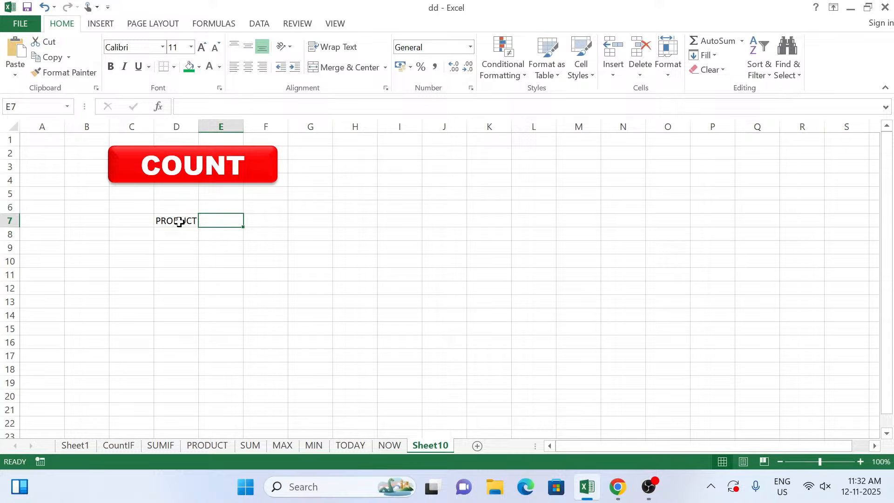
# Rename the new sheet as COUNT
pyautogui.rightClick(429, 445)
pyautogui.click(457, 312)
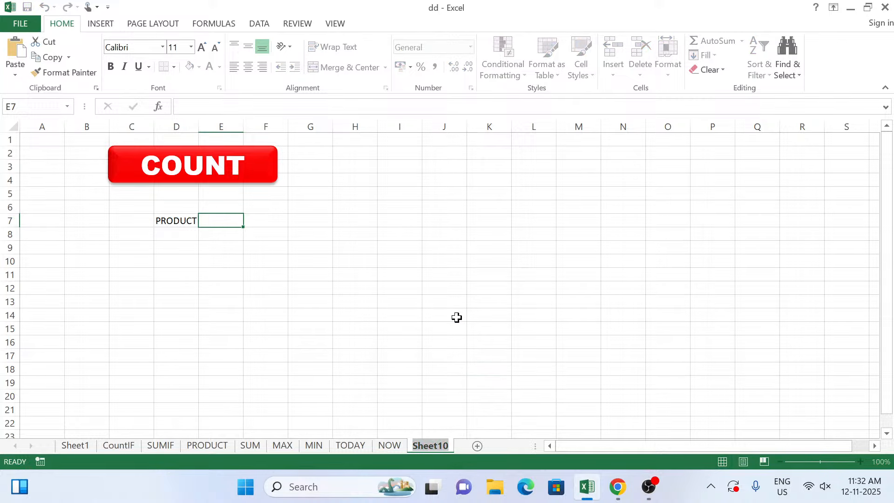
pyautogui.write('COUNT')
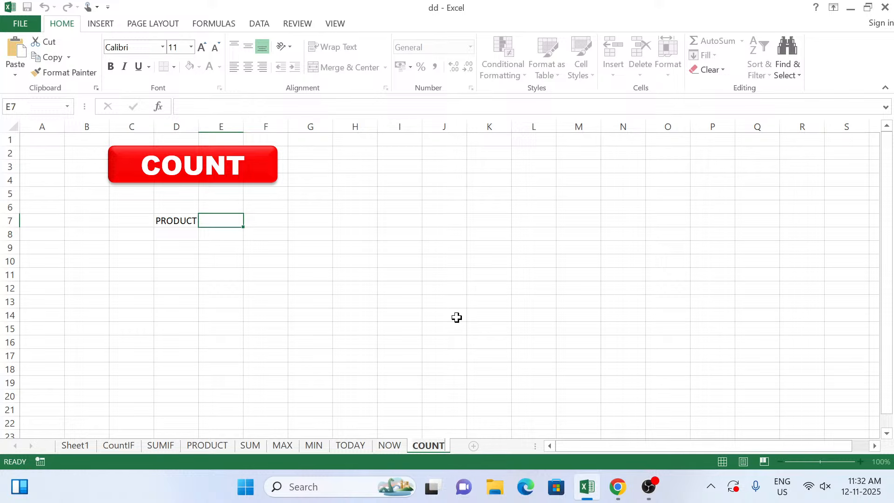
pyautogui.press('Return')
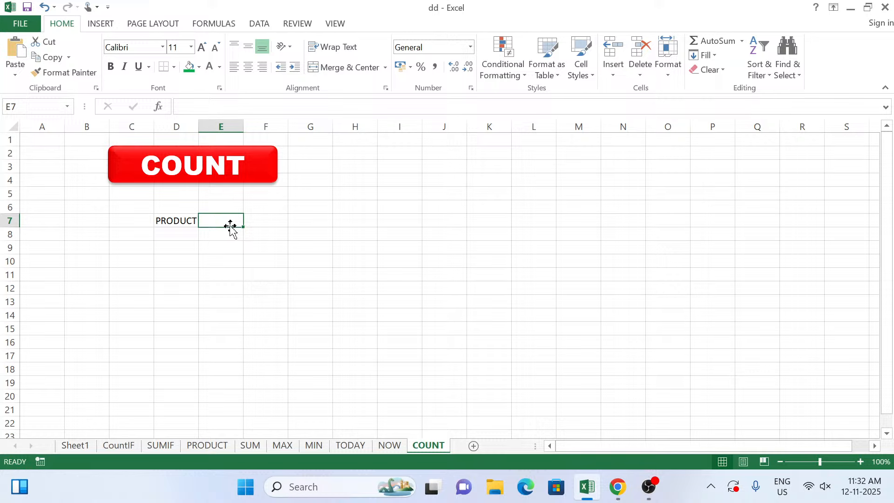
# Enter the header QTY in E7 and list the products A to I in D8:D16
pyautogui.write('QTY')
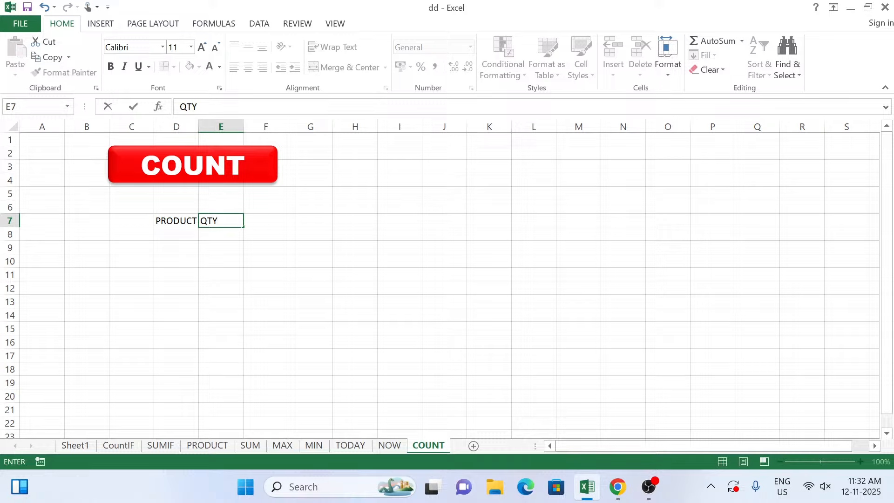
pyautogui.press('Return')
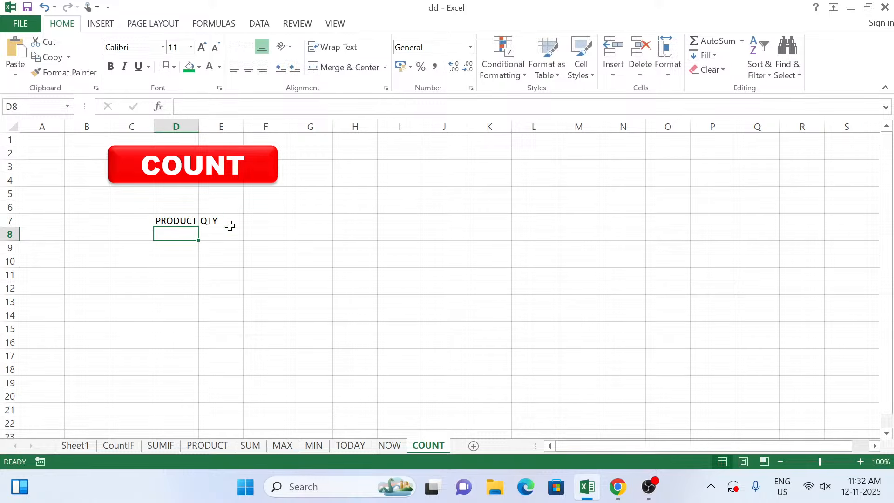
pyautogui.write('A')
pyautogui.press('Return')
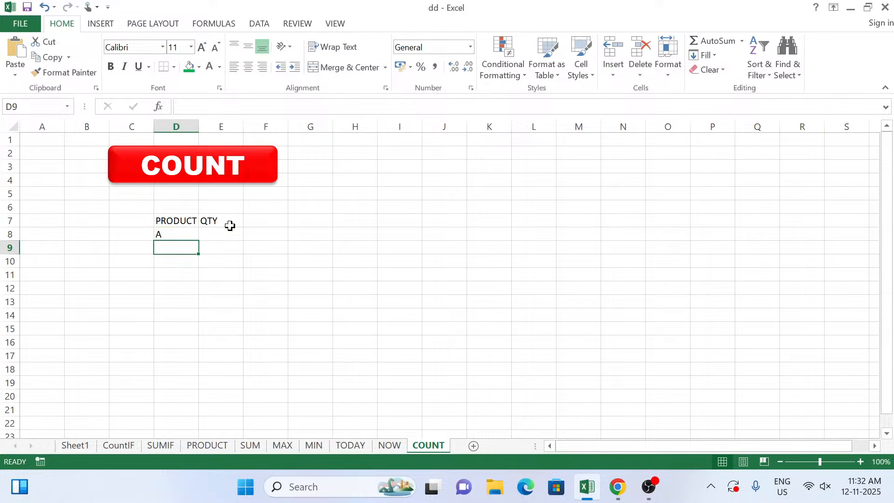
pyautogui.write('B')
pyautogui.press('Return')
pyautogui.write('C')
pyautogui.press('Return')
pyautogui.write('D')
pyautogui.press('Return')
pyautogui.write('E')
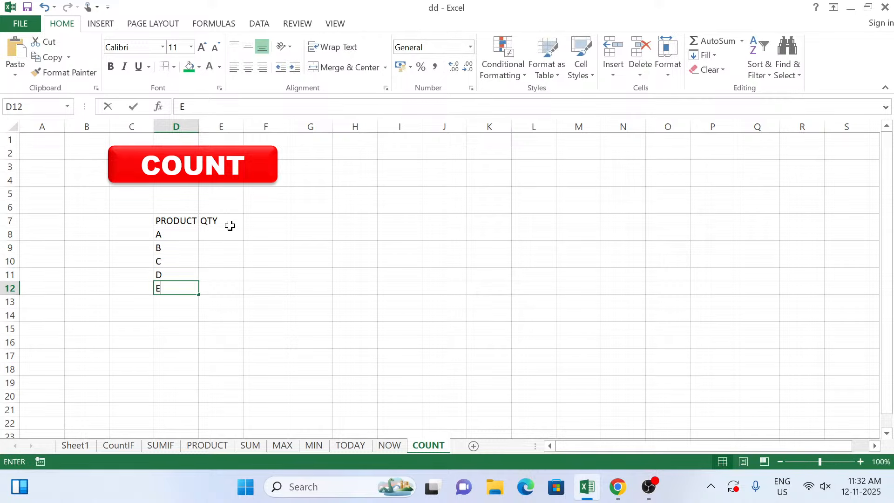
pyautogui.press('Return')
pyautogui.write('F')
pyautogui.press('Return')
pyautogui.write('G')
pyautogui.press('Return')
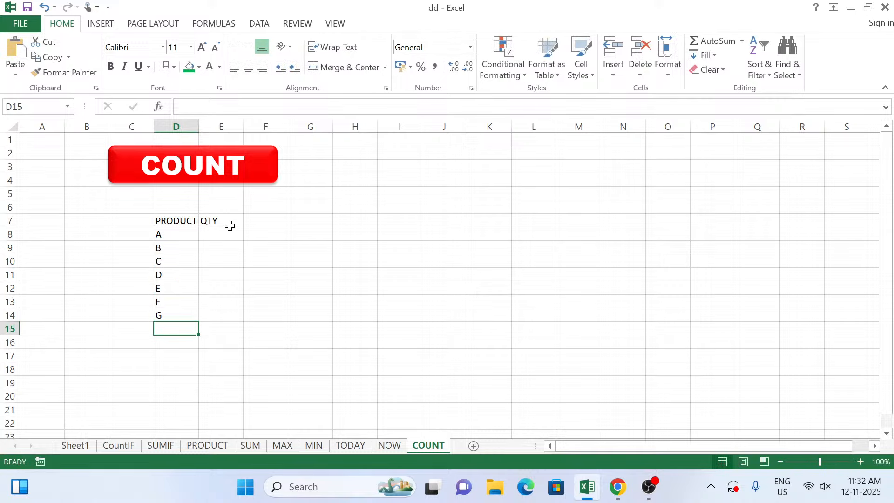
pyautogui.write('H')
pyautogui.press('Return')
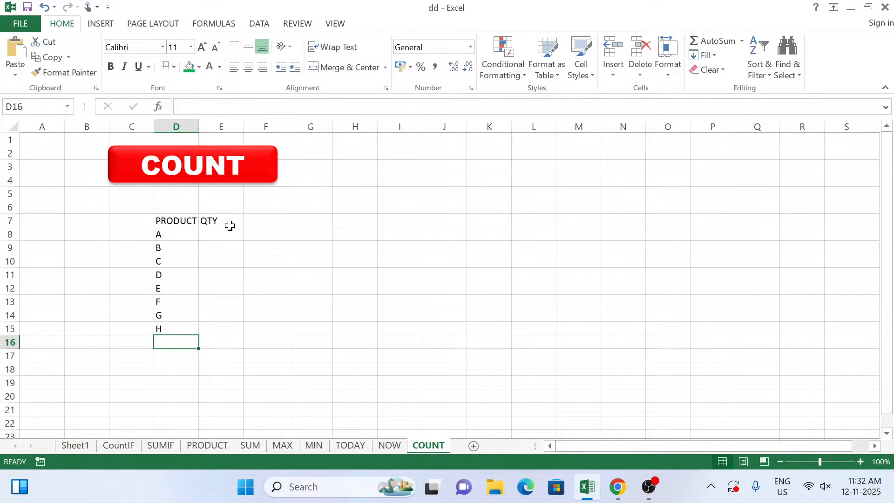
pyautogui.write('I')
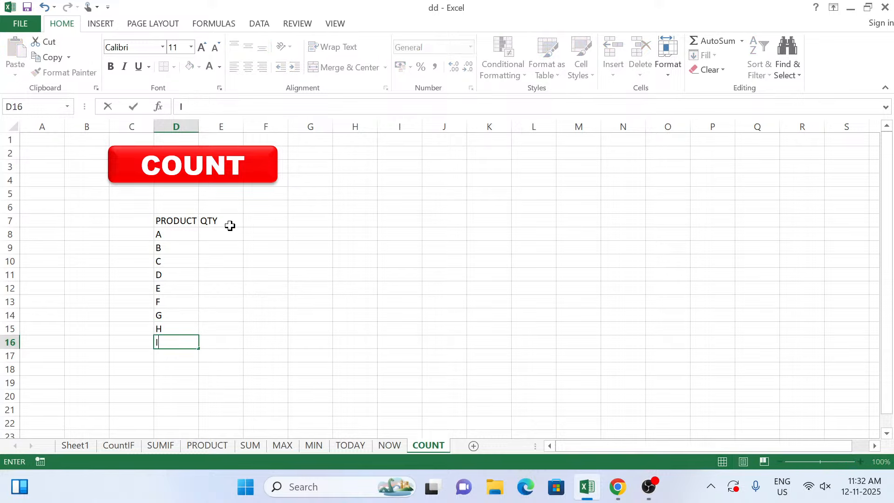
pyautogui.press('Return')
# Enter the QTY values 10 in E8, 20 in E10 and 20 in E11, leaving E9 blank
pyautogui.press('Up')
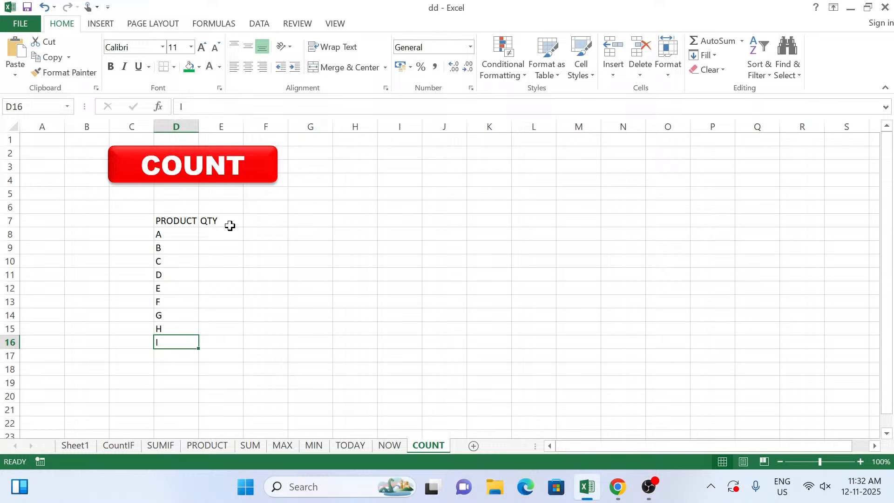
pyautogui.press('Right')
pyautogui.press('Up')
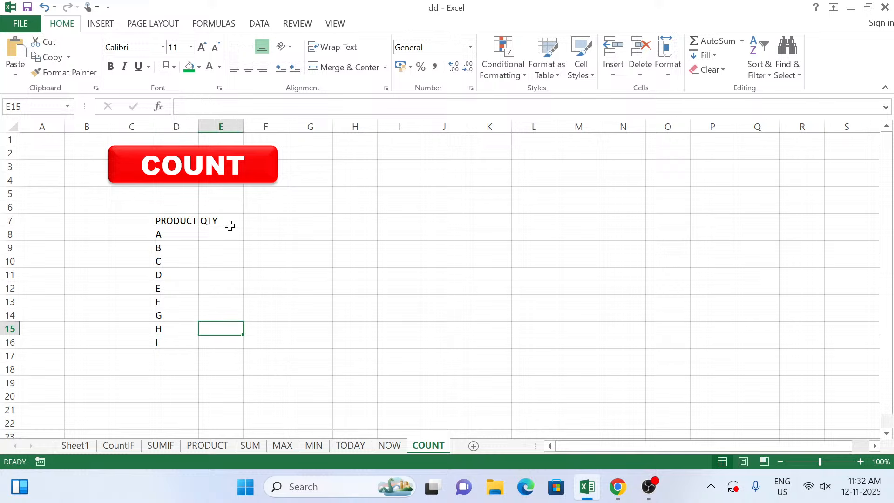
pyautogui.press('Right')
pyautogui.press('Up')
pyautogui.press('Up')
pyautogui.press('Up')
pyautogui.press('Up')
pyautogui.press('Up')
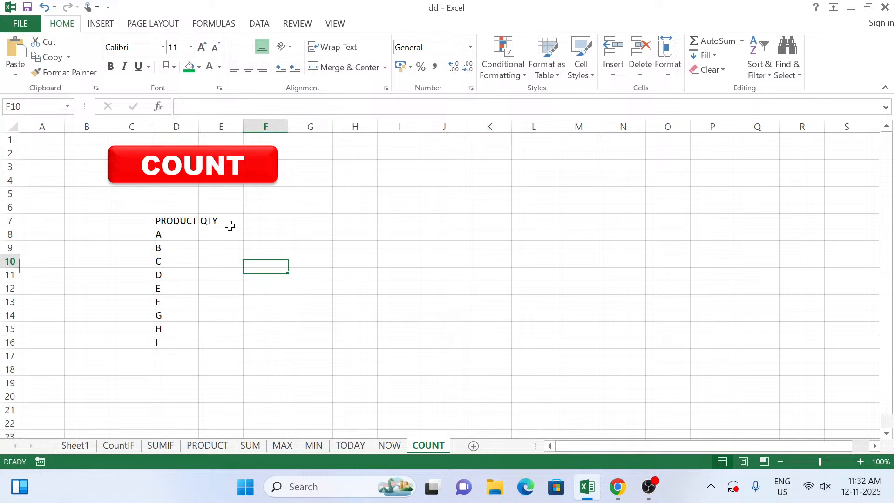
pyautogui.press('Down')
pyautogui.press('Up')
pyautogui.press('Up')
pyautogui.press('Up')
pyautogui.press('Left')
pyautogui.press('Left')
pyautogui.press('Right')
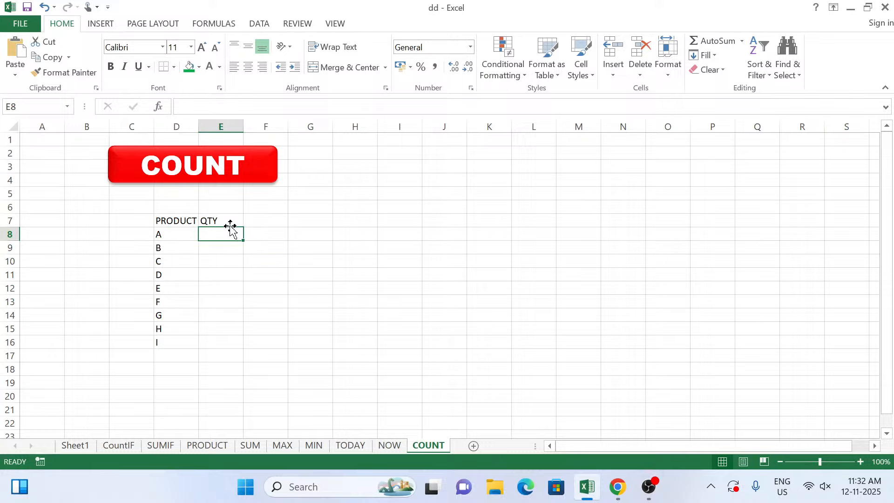
pyautogui.write('10')
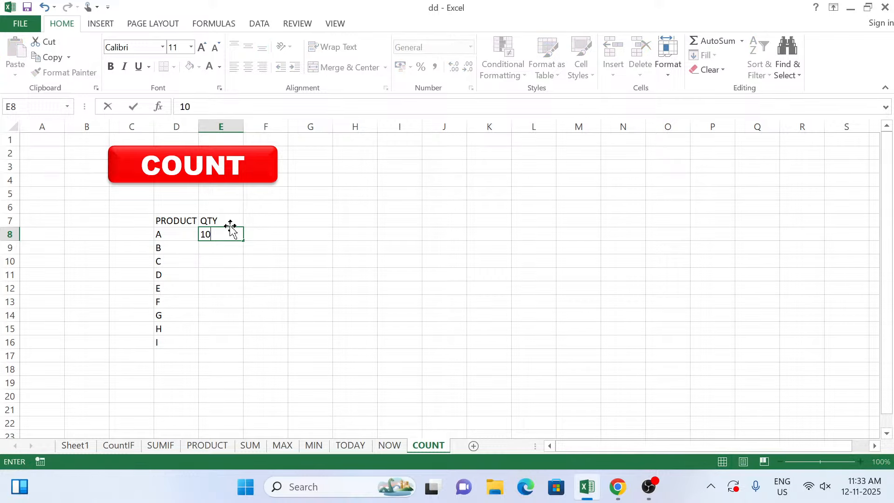
pyautogui.press('Return')
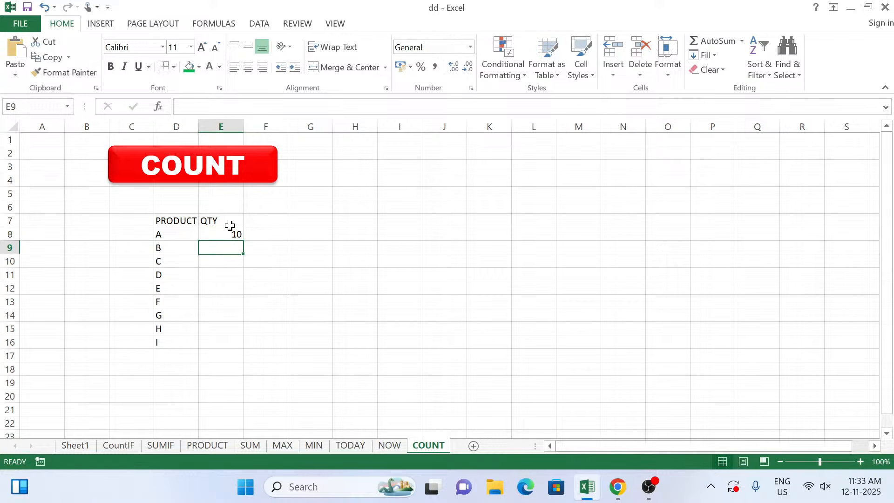
pyautogui.press('Down')
pyautogui.write('20')
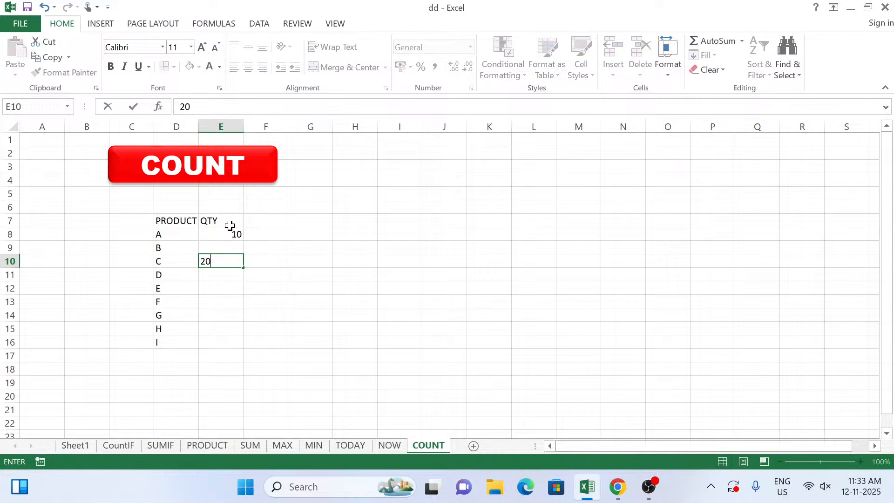
pyautogui.press('Return')
pyautogui.write('20')
pyautogui.press('Return')
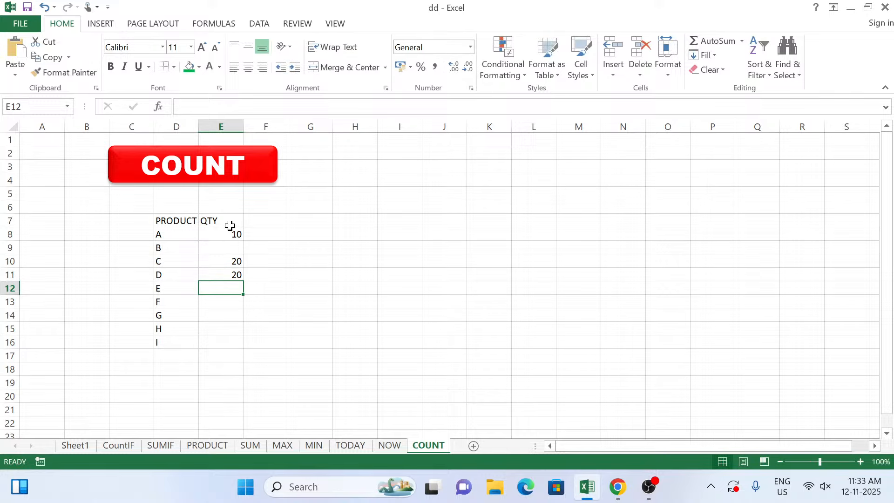
# Enter the QTY values 30 in E12, 40 in E14, 10 in E15 and 1 in E16, leaving E13 blank
pyautogui.write('30')
pyautogui.press('Return')
pyautogui.press('Down')
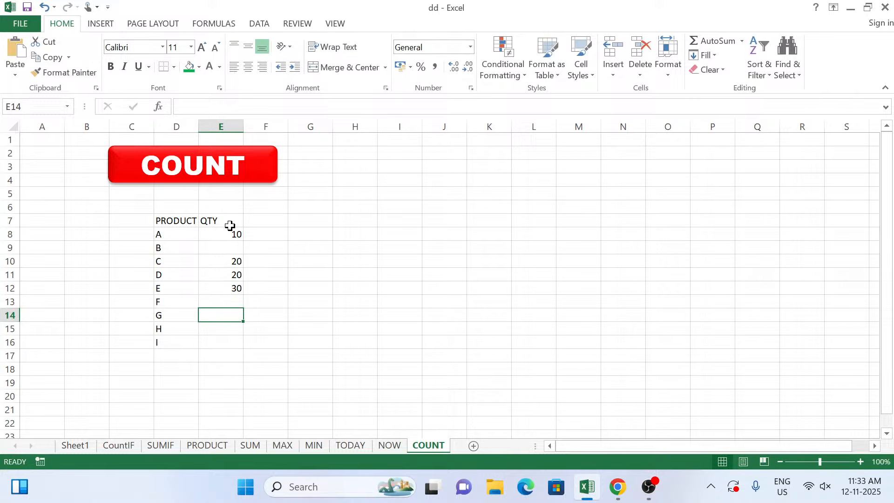
pyautogui.write('40')
pyautogui.press('Return')
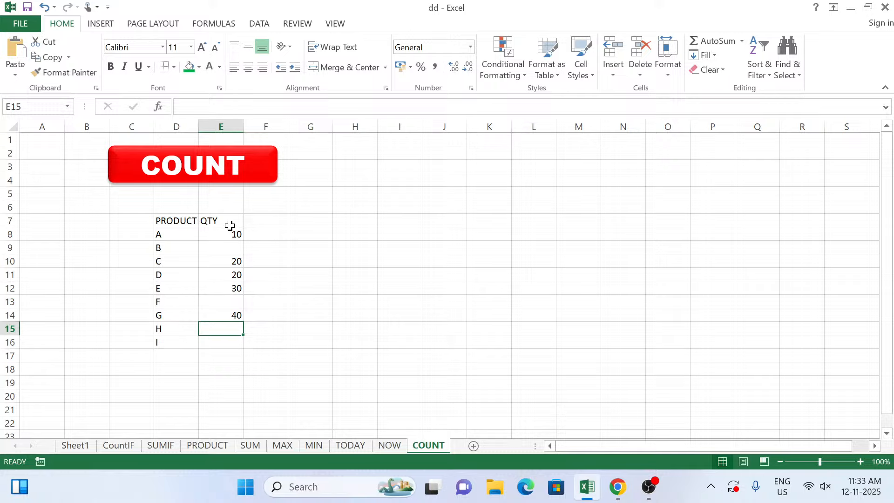
pyautogui.write('10')
pyautogui.press('Return')
pyautogui.write('1')
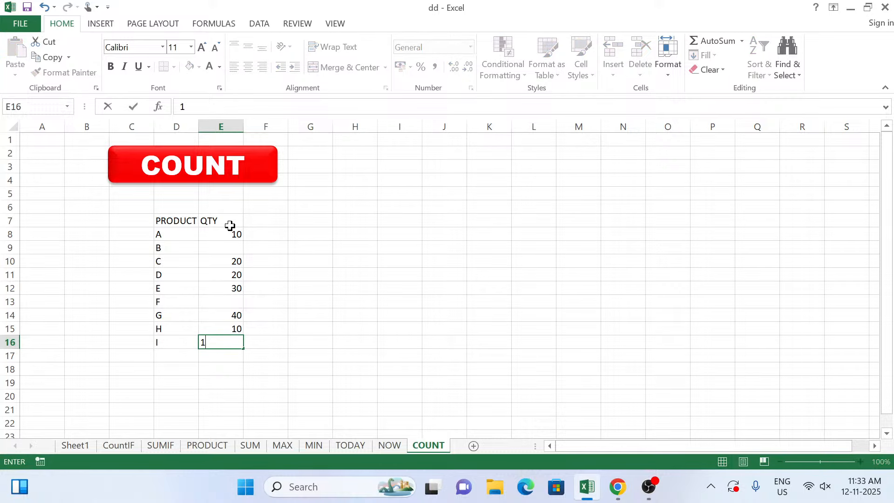
pyautogui.press('Return')
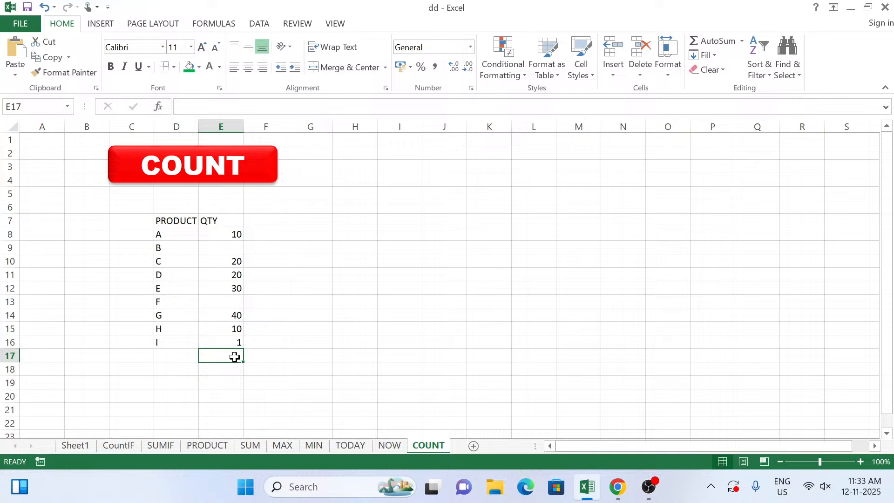
# Enter the formula =COUNT(E8:E16) in E17 below the quantities
pyautogui.write('=')
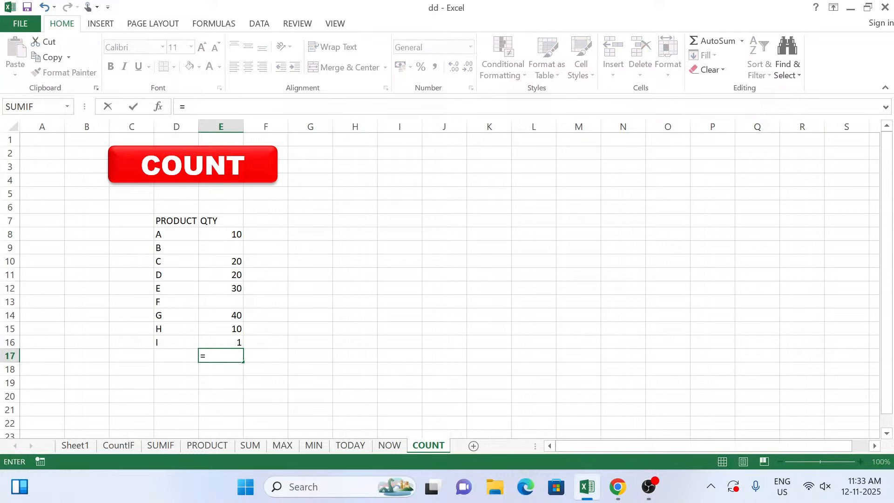
pyautogui.write('COUNT')
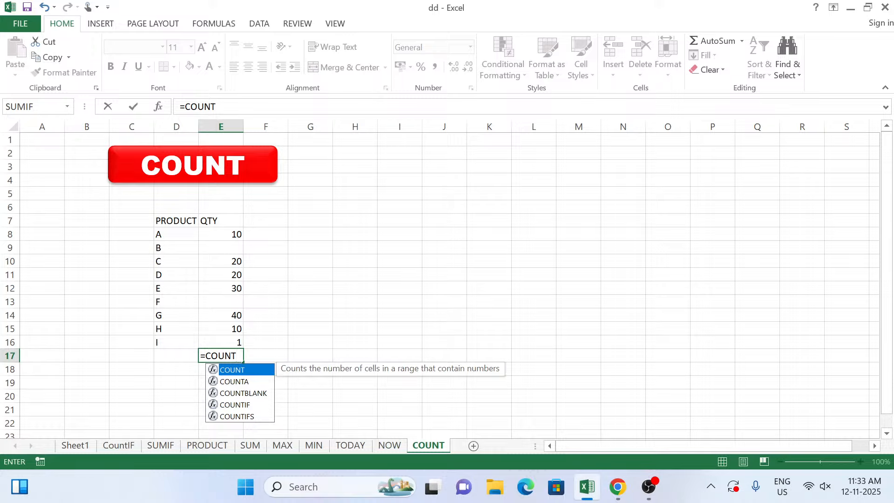
pyautogui.write('(')
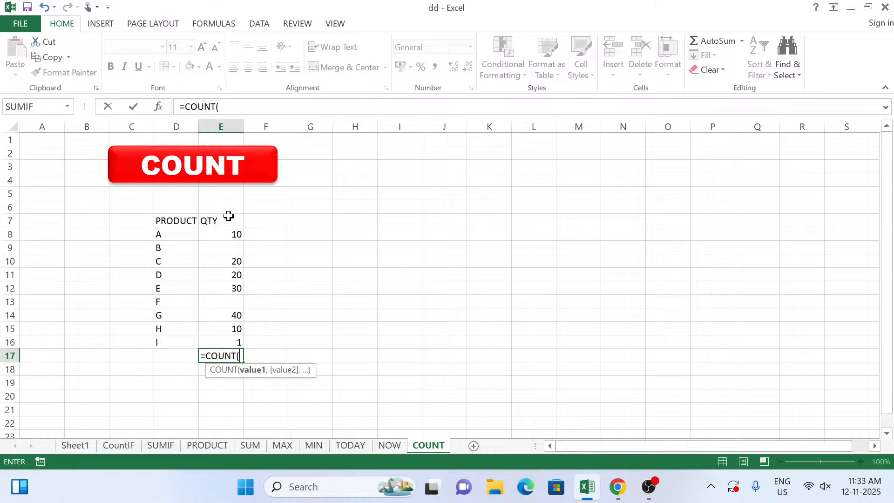
pyautogui.moveTo(229, 235); pyautogui.dragTo(227, 338)
pyautogui.write(')')
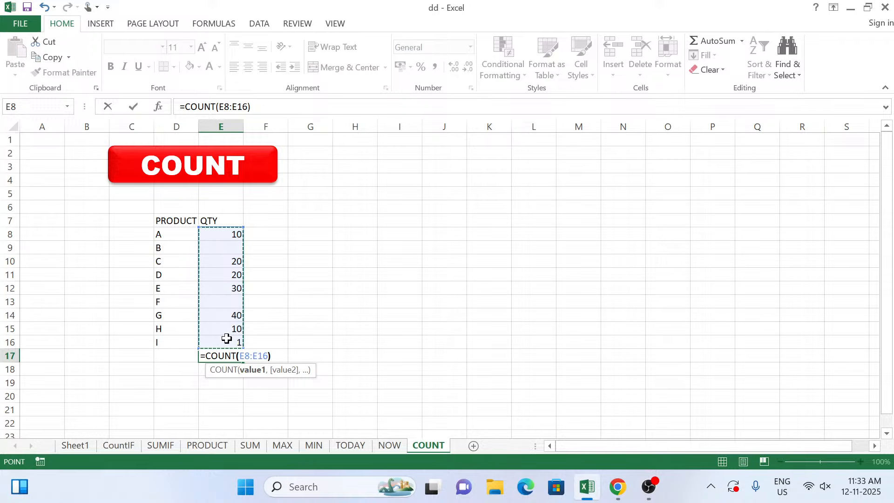
pyautogui.press('Return')
pyautogui.press('Up')
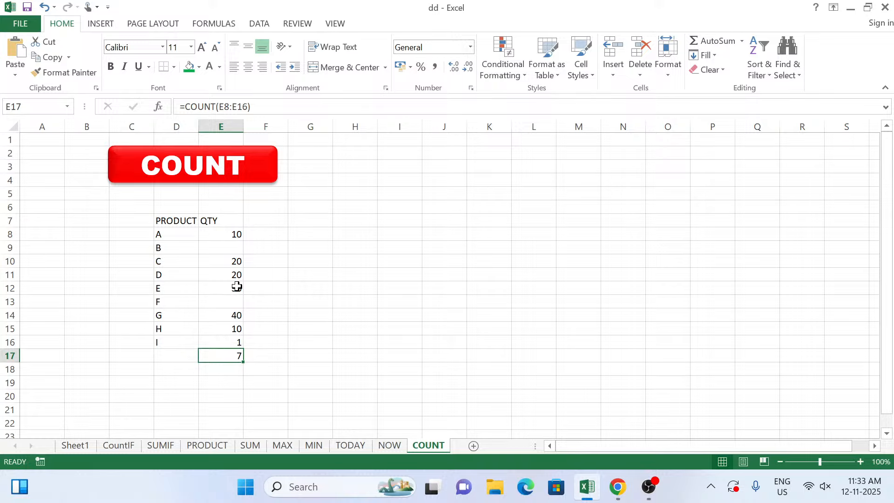
# Fill the blank quantity of product B in E9 with 10
pyautogui.click(234, 246)
pyautogui.write('10')
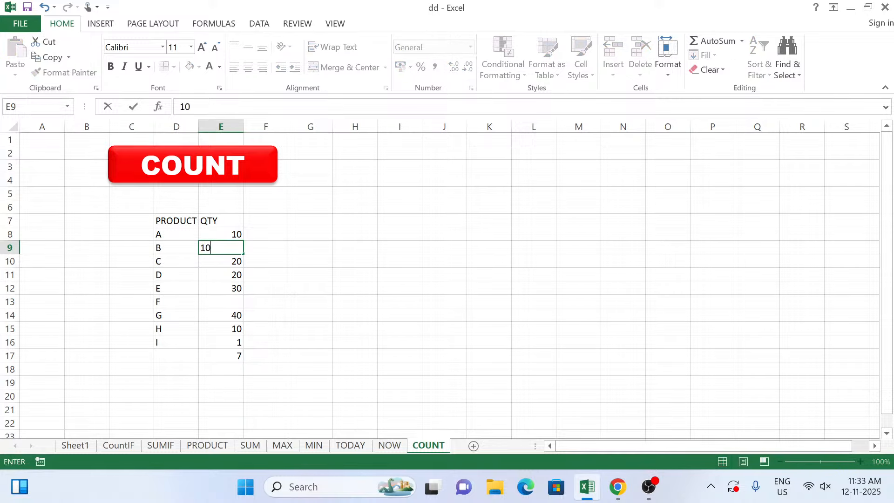
pyautogui.press('Return')
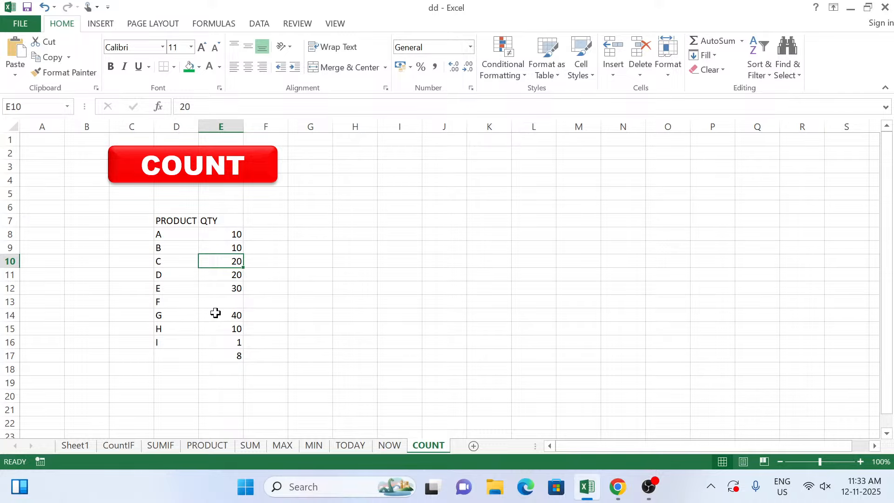
# Check the formula list on Sheet1, then add a new sheet after COUNT and name it ROMAN
pyautogui.click(87, 448)
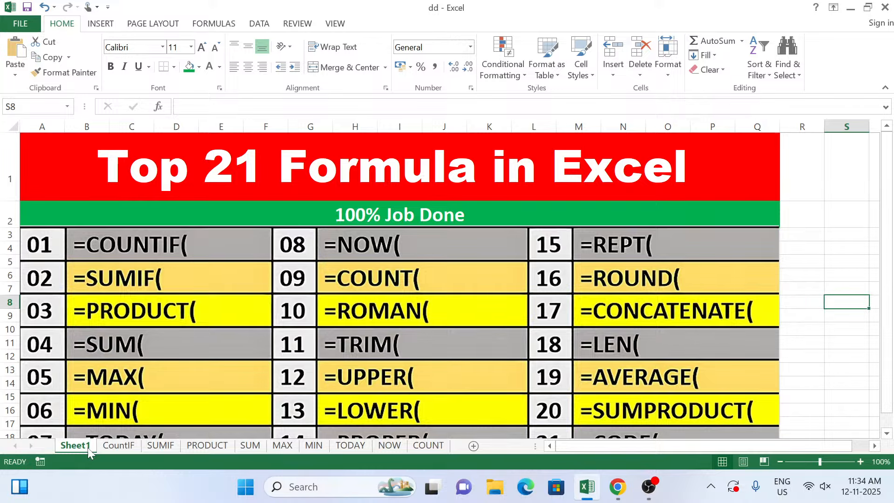
pyautogui.click(437, 450)
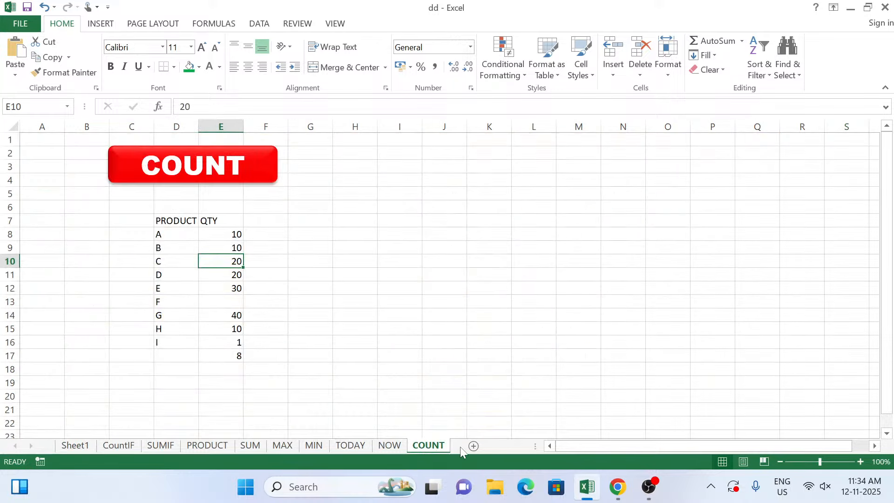
pyautogui.click(473, 445)
pyautogui.rightClick(430, 447)
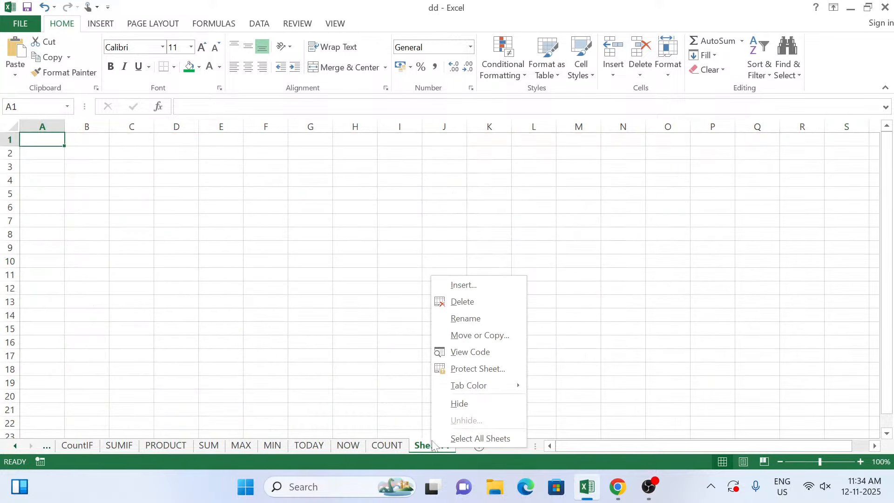
pyautogui.click(467, 321)
pyautogui.write('ROMAN')
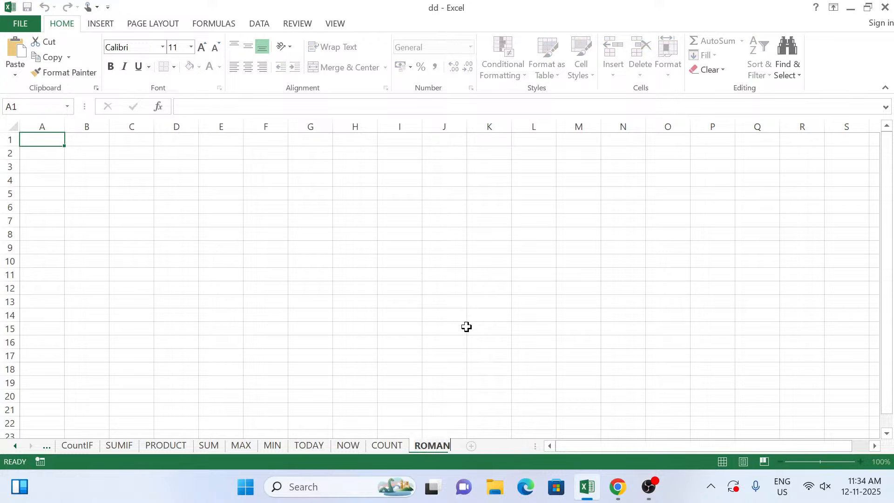
pyautogui.press('Return')
# Copy the red banner from the COUNT sheet to the ROMAN sheet and place it over columns D to G near row 1
pyautogui.click(387, 445)
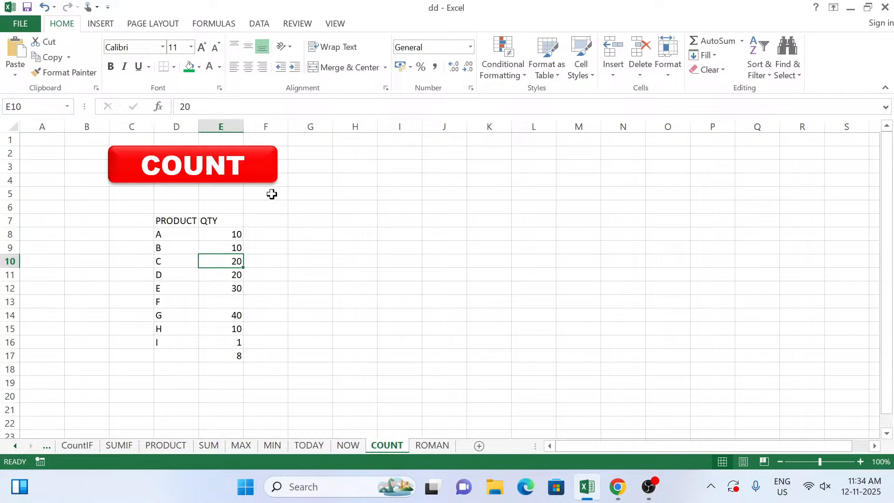
pyautogui.click(256, 180)
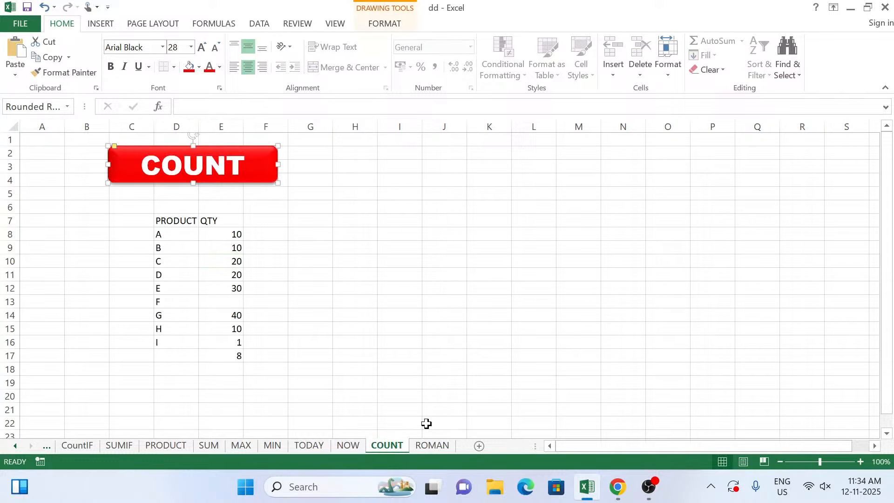
pyautogui.click(435, 448)
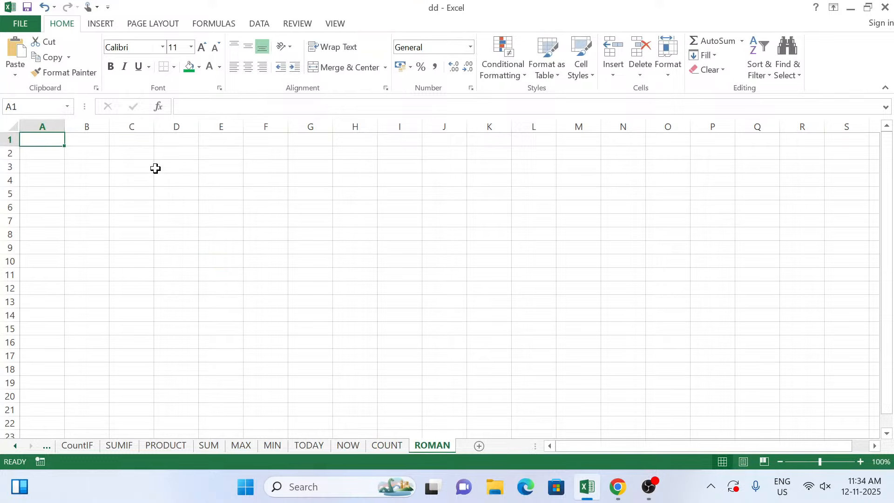
pyautogui.hotkey('ctrl', 'v')
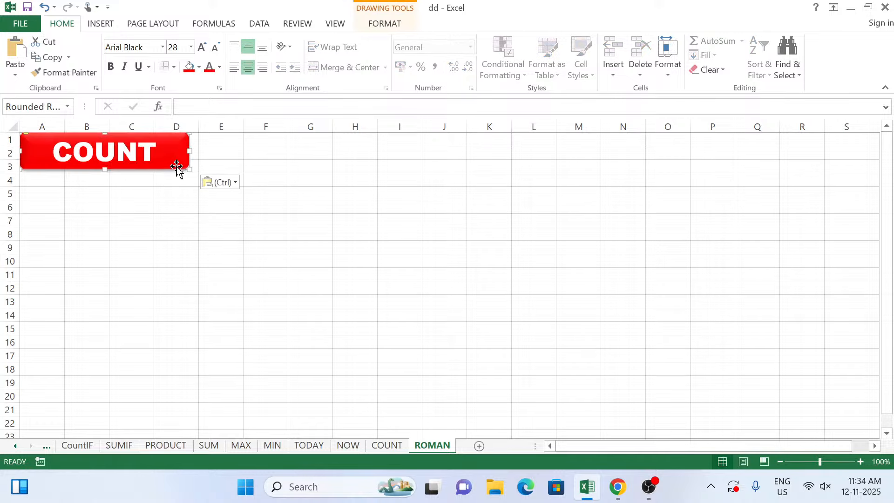
pyautogui.moveTo(178, 170); pyautogui.dragTo(315, 179)
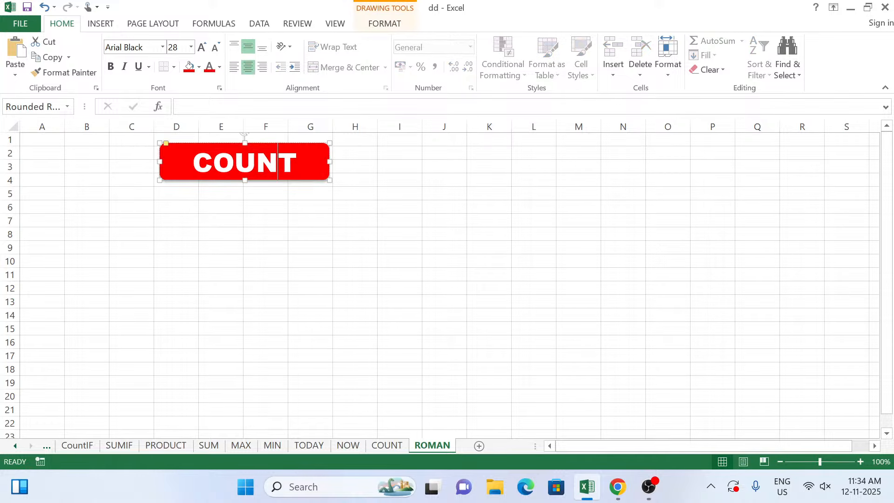
# Change the pasted banner's text to ROMAN
pyautogui.moveTo(194, 163); pyautogui.dragTo(299, 191)
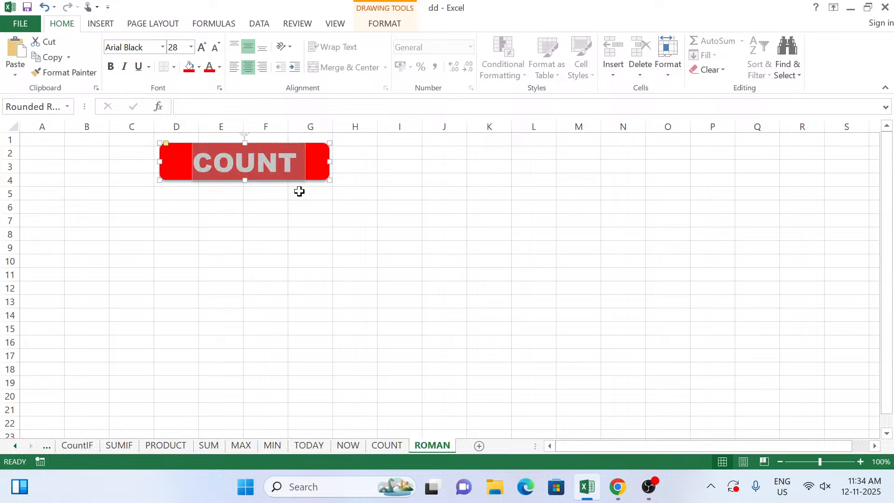
pyautogui.write('RO')
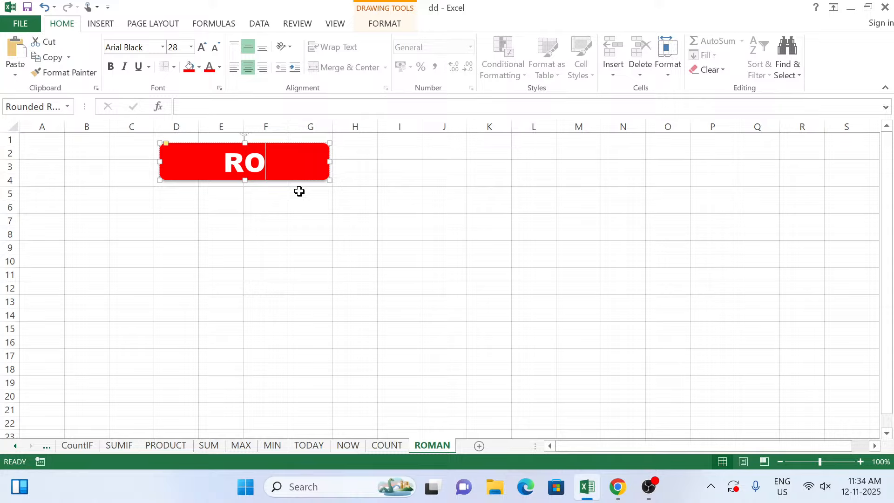
pyautogui.write('MAN')
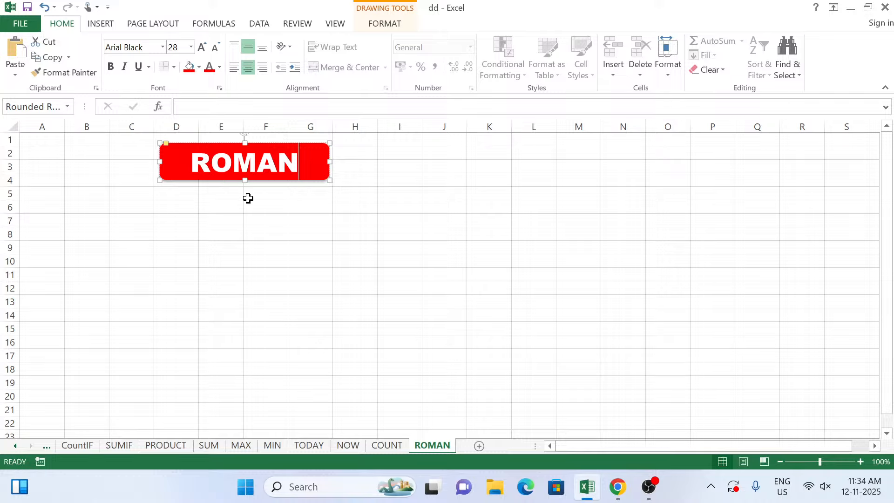
# Enter the header NUMBER in D6 and the header ROMAN in F6
pyautogui.click(172, 210)
pyautogui.write('NUMBER')
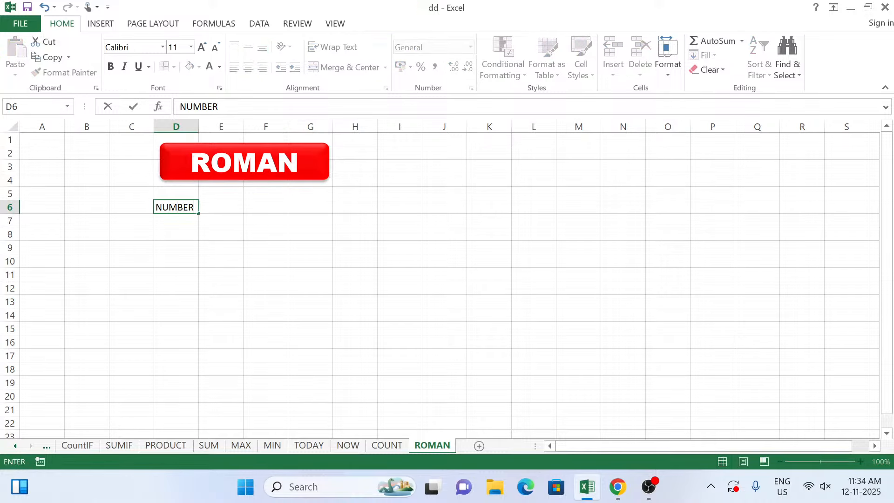
pyautogui.press('Tab')
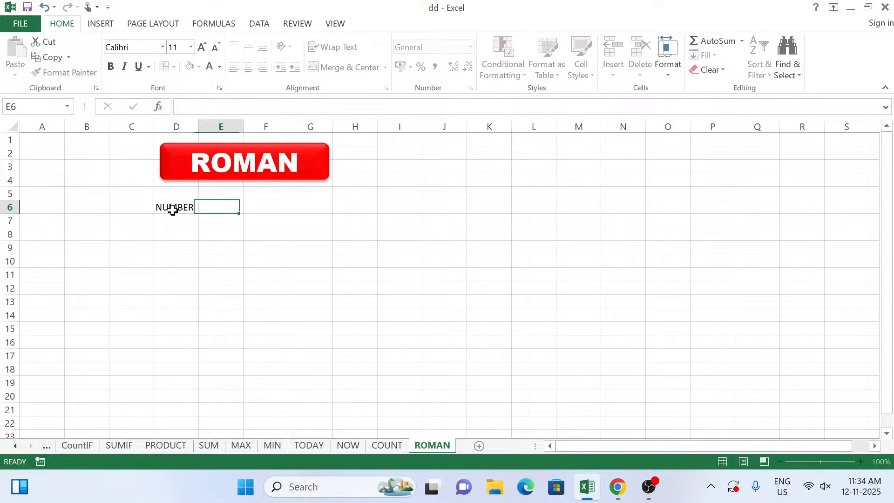
pyautogui.press('Tab')
pyautogui.write('ROMAN')
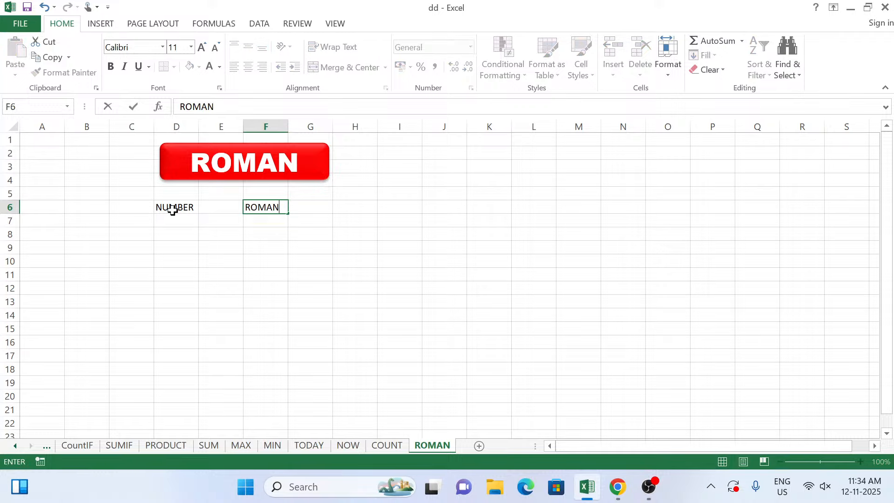
pyautogui.press('Return')
pyautogui.write('10')
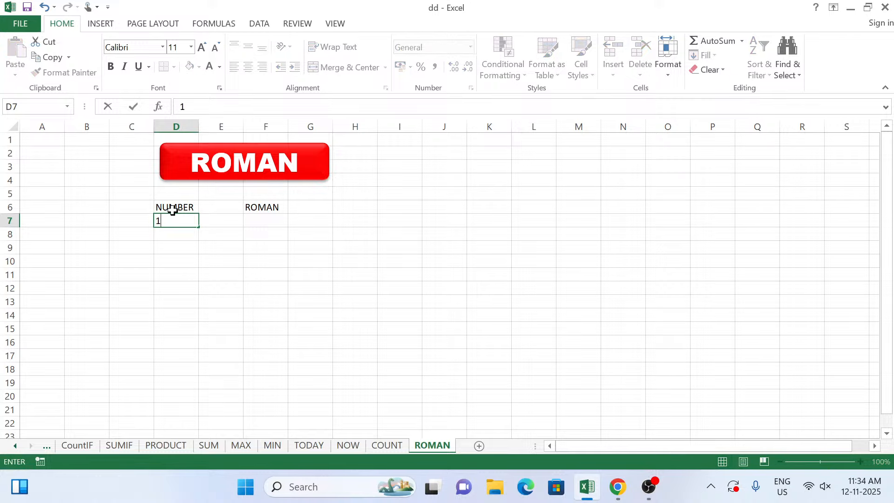
pyautogui.press('Return')
pyautogui.press('Up')
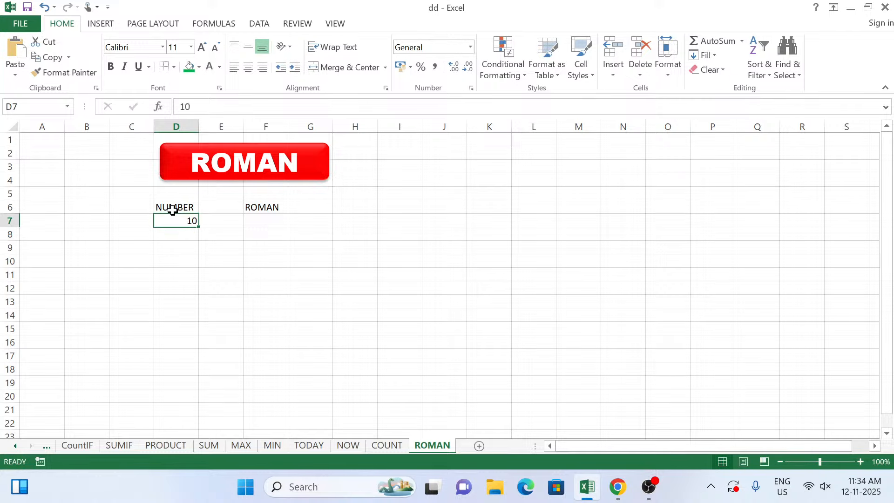
# Fill the NUMBER column from D7 to D11 with the values 1, 2, 3, 4 and 5
pyautogui.write('1')
pyautogui.press('Return')
pyautogui.write('2')
pyautogui.press('Return')
pyautogui.write('3')
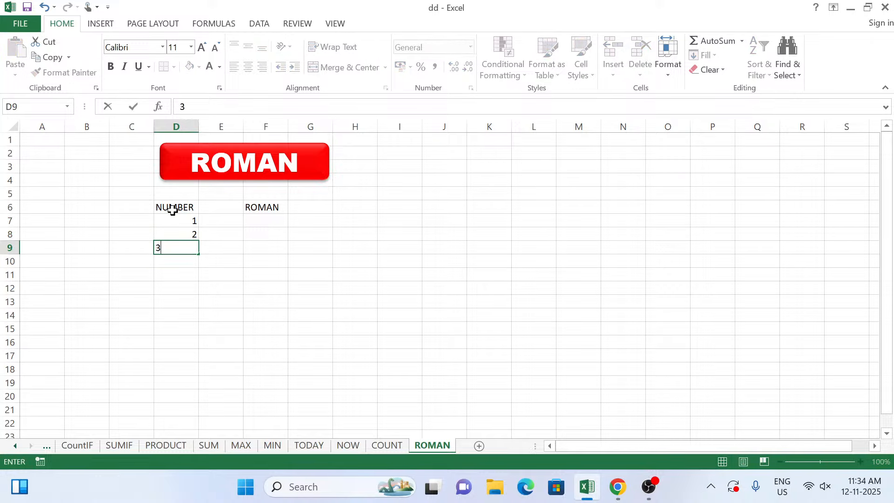
pyautogui.press('Return')
pyautogui.write('4')
pyautogui.press('Return')
pyautogui.write('5')
pyautogui.hotkey('ctrl', 'Return')
pyautogui.press('Return')
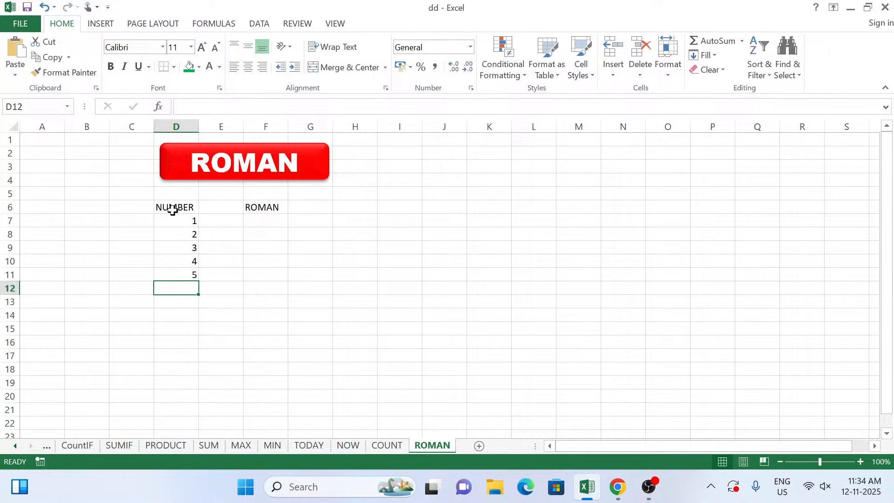
# Enter the formula =ROMAN(D7) in F7 to convert the first number to a Roman numeral
pyautogui.press('Up')
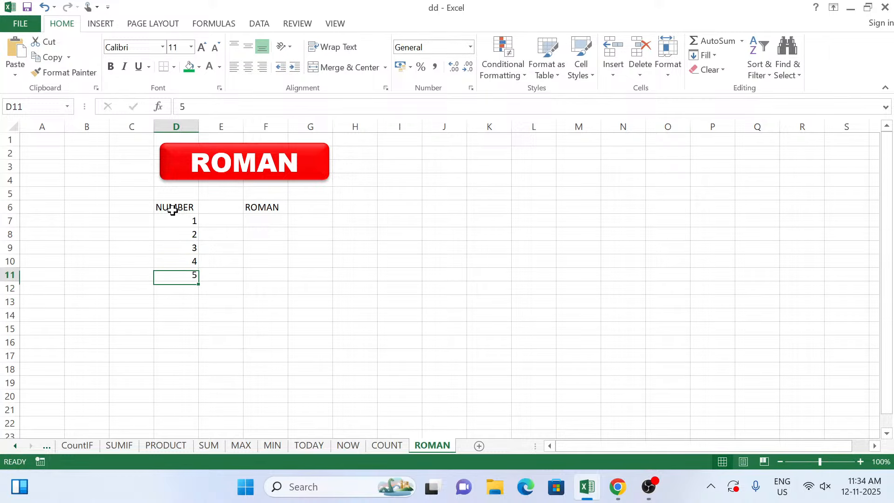
pyautogui.press('Up')
pyautogui.press('Up')
pyautogui.press('Up')
pyautogui.press('Up')
pyautogui.press('Right')
pyautogui.press('Right')
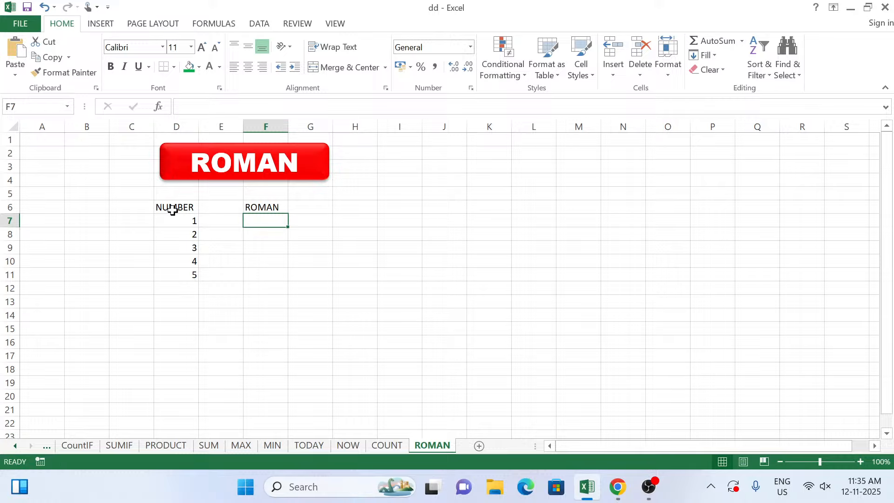
pyautogui.write('=')
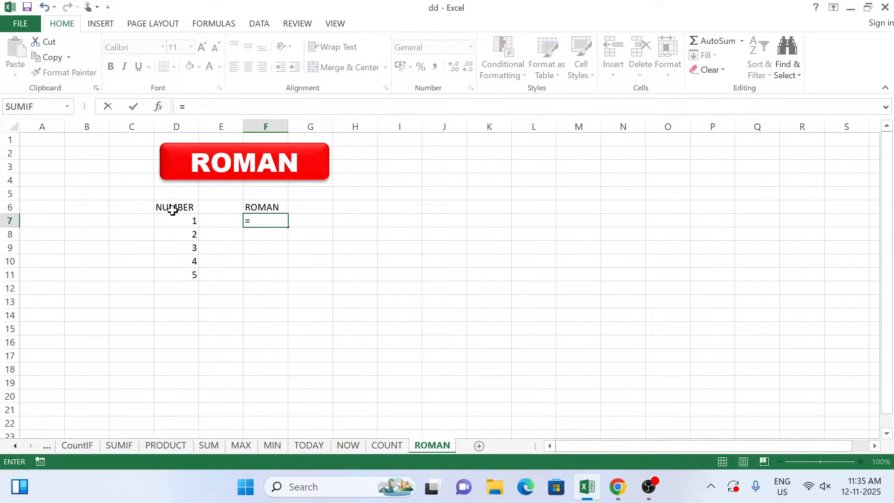
pyautogui.write('ROMAN')
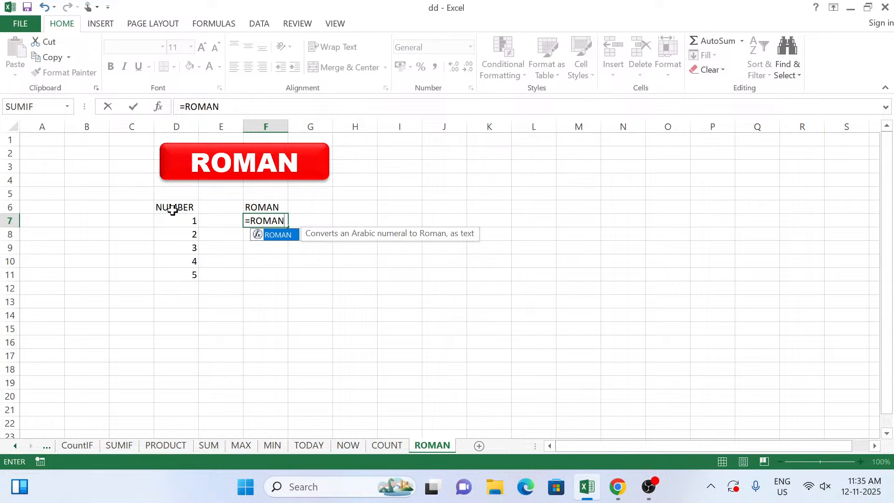
pyautogui.write('(')
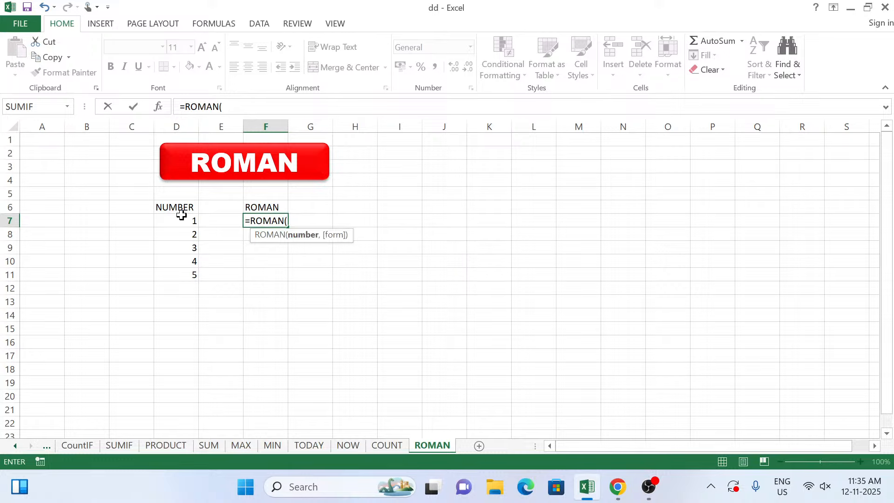
pyautogui.click(184, 222)
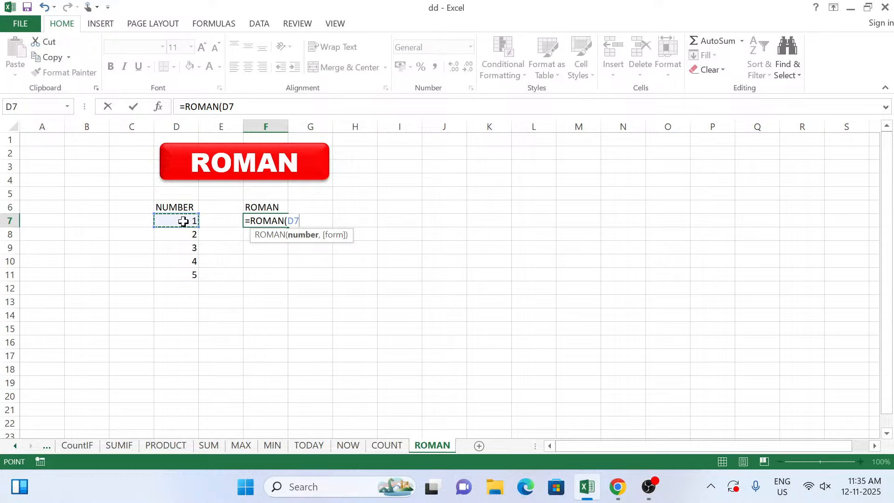
pyautogui.write(')')
pyautogui.press('Return')
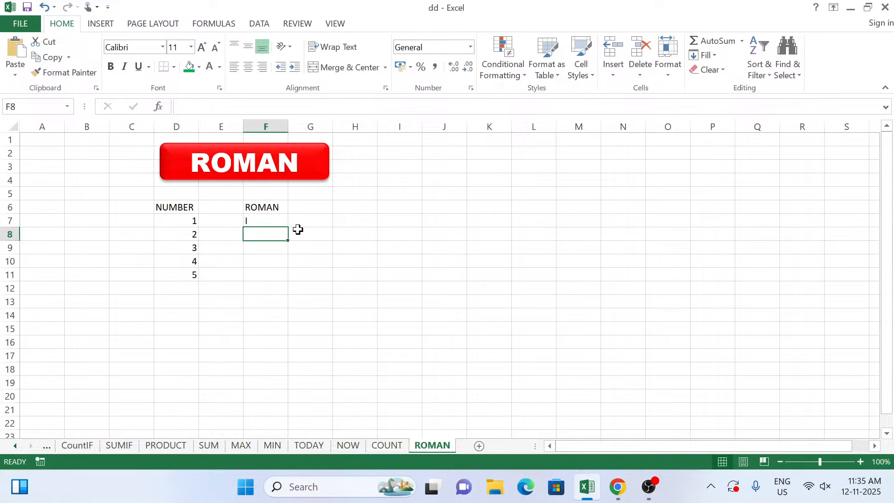
# Center F7:F11 horizontally and vertically and increase its font size to 12
pyautogui.moveTo(263, 221); pyautogui.dragTo(271, 278)
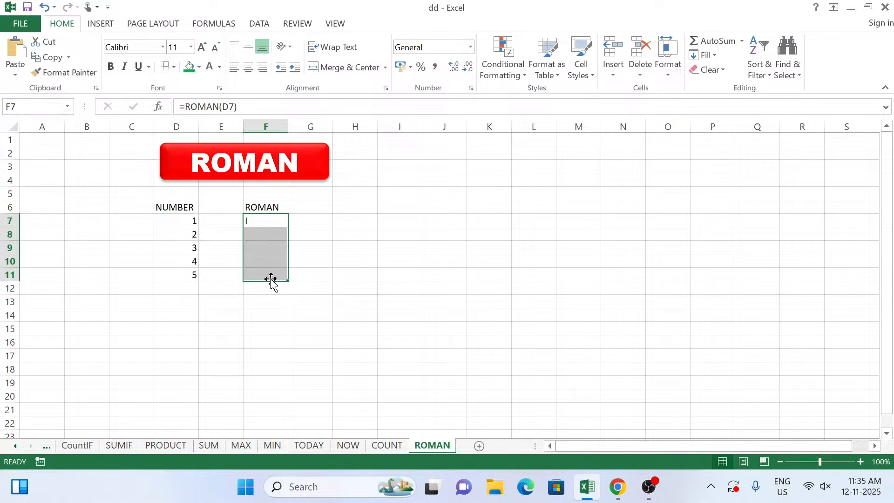
pyautogui.click(248, 67)
pyautogui.click(248, 46)
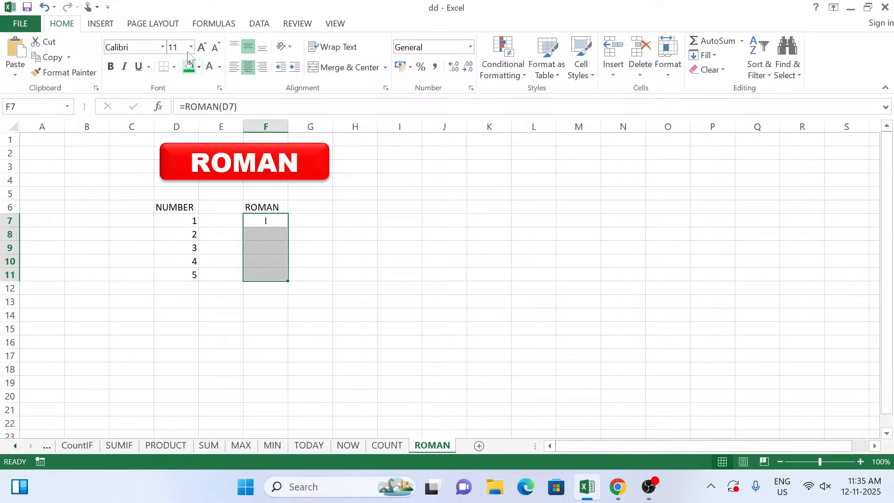
pyautogui.click(202, 47)
# Enter the formula =ROMAN(D8) in F8 to convert the second number
pyautogui.scroll(4, 355, 271)
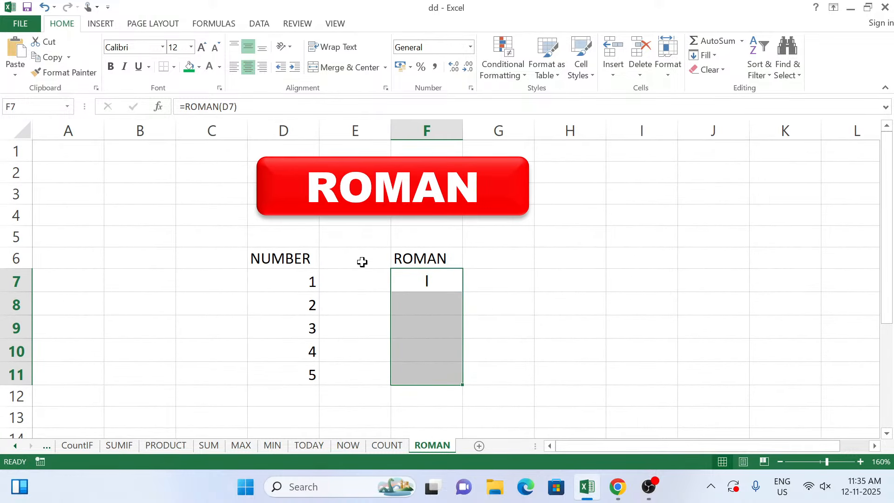
pyautogui.click(429, 282)
pyautogui.click(440, 303)
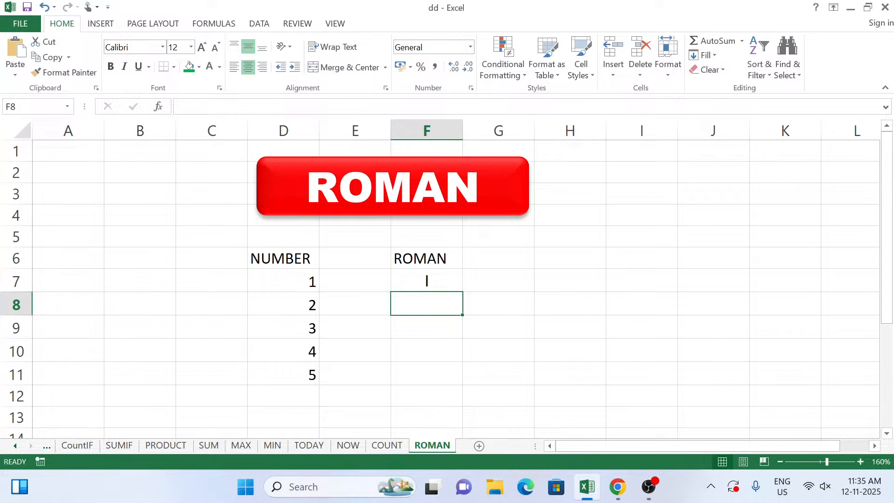
pyautogui.write('=RO')
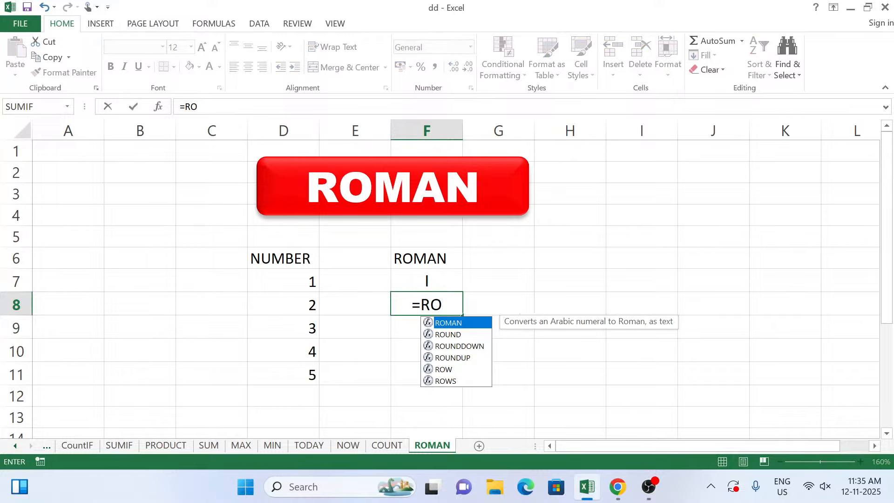
pyautogui.write('MAN')
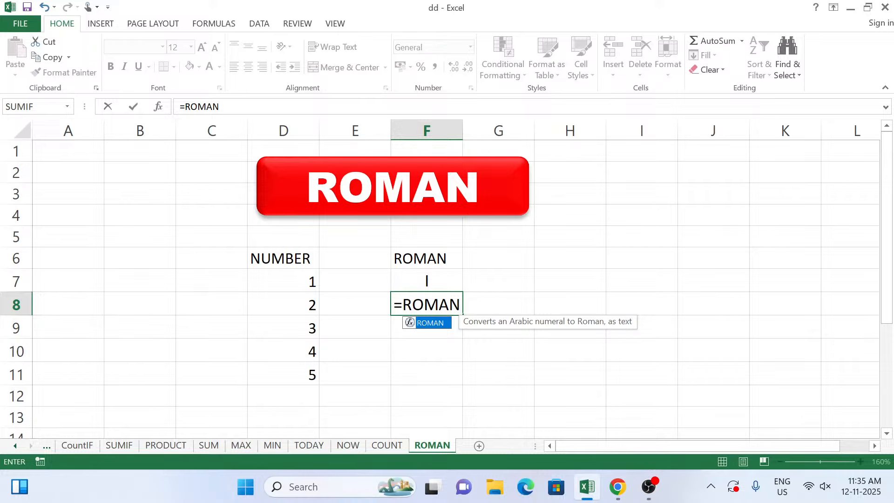
pyautogui.write('(')
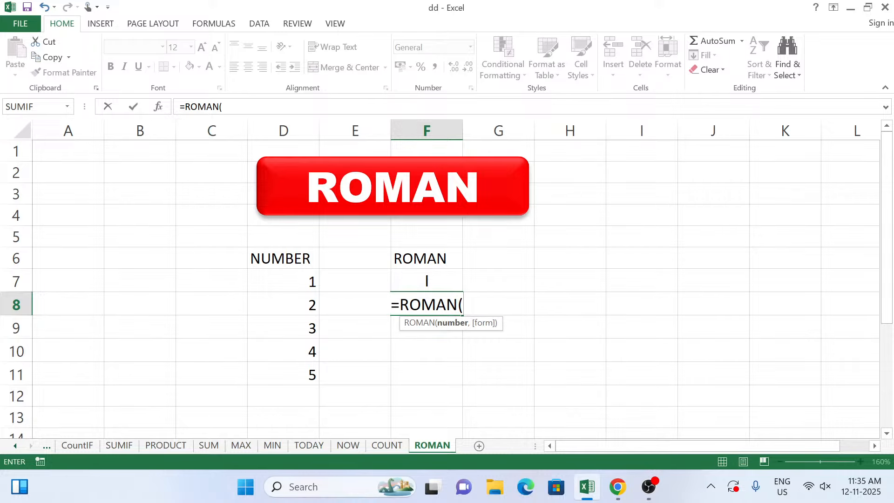
pyautogui.click(304, 301)
pyautogui.write(')')
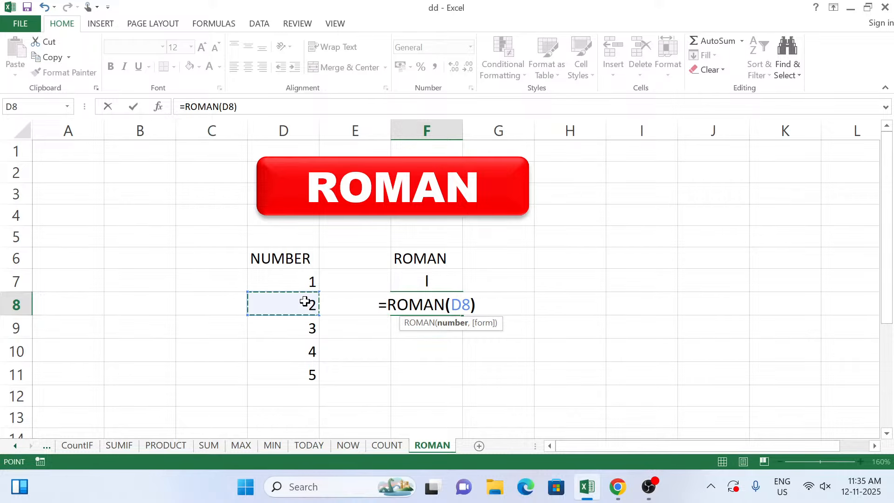
pyautogui.press('Return')
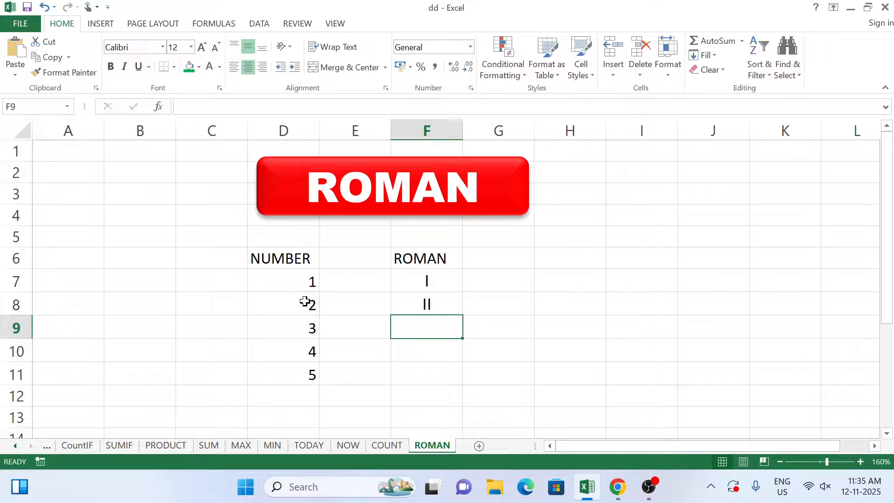
# Fill the ROMAN formula from F8 down to F11
pyautogui.click(447, 310)
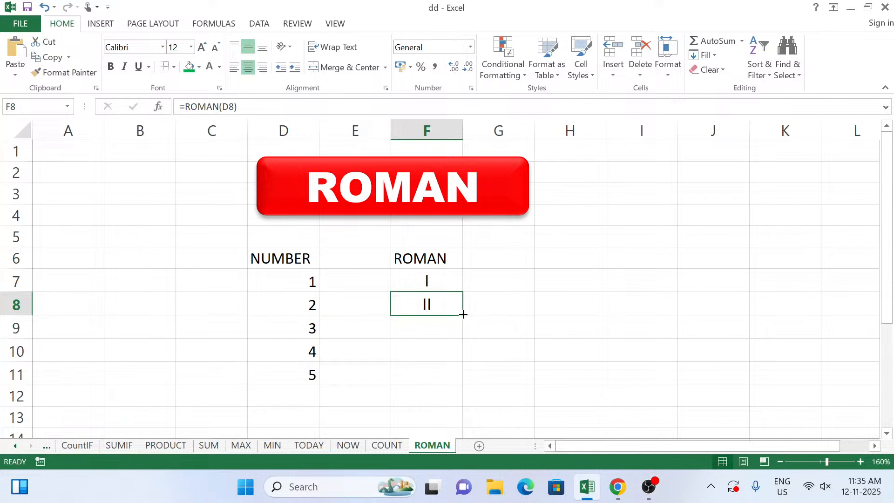
pyautogui.moveTo(462, 314); pyautogui.dragTo(460, 375)
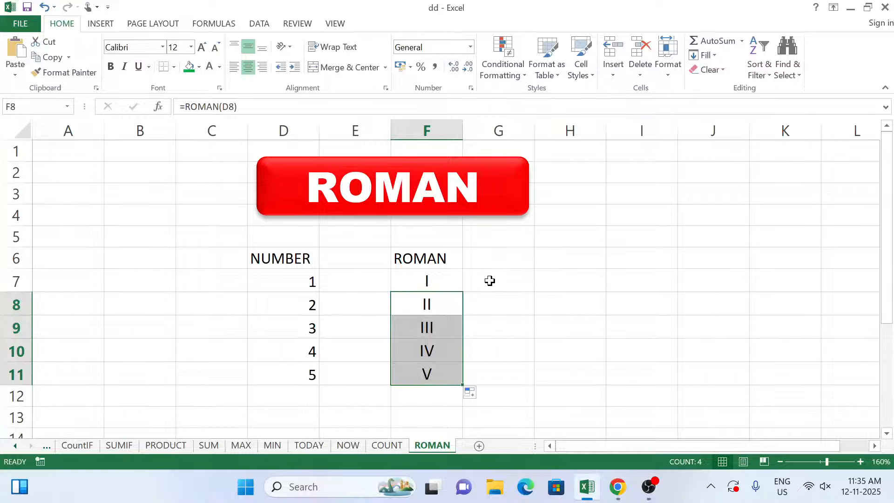
pyautogui.click(490, 261)
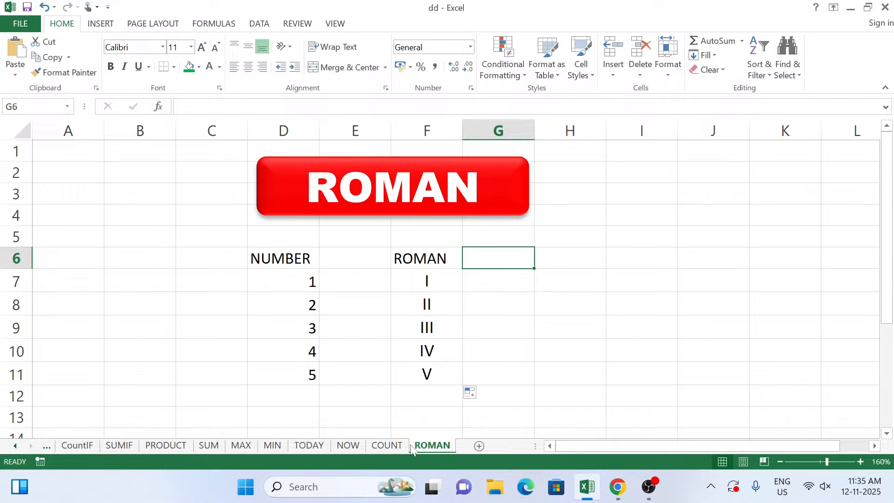
# Check the formula list on Sheet1, then add a new sheet after ROMAN
pyautogui.click(16, 446)
pyautogui.click(76, 447)
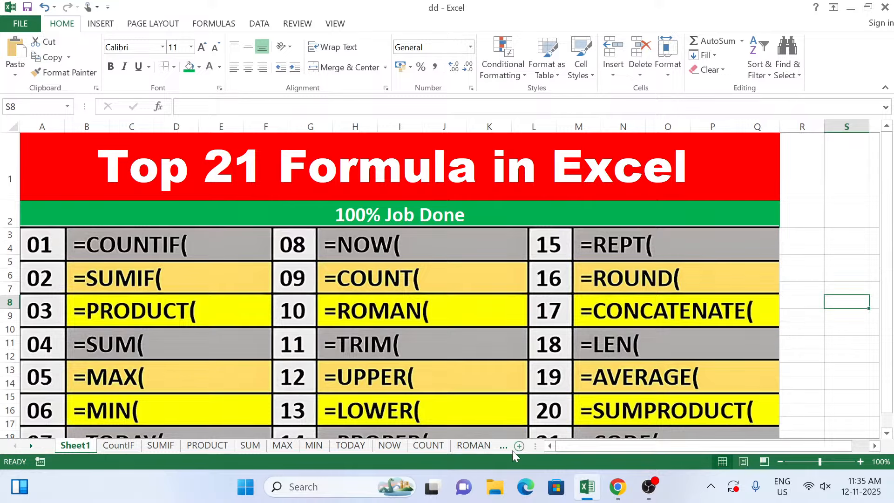
pyautogui.click(490, 448)
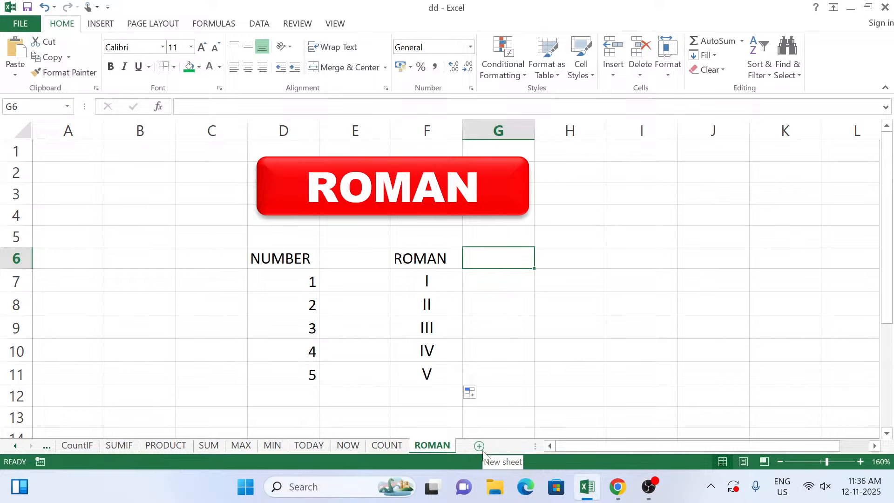
pyautogui.click(482, 448)
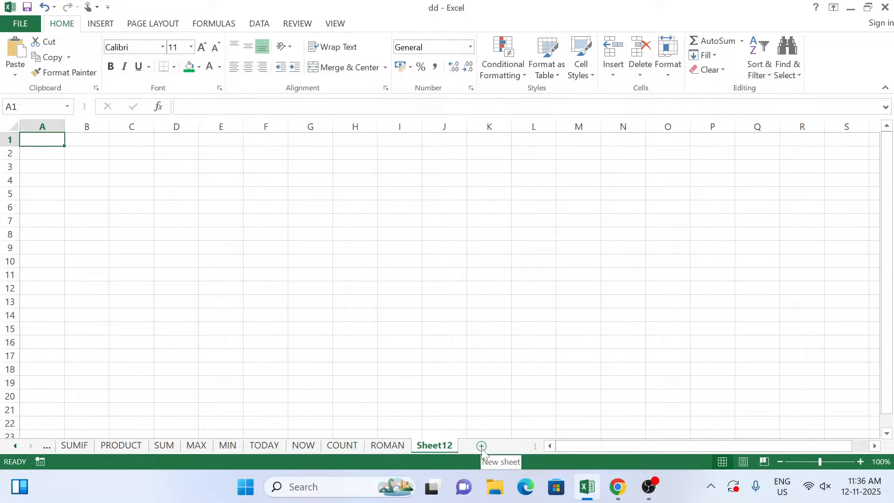
# Copy the red banner from the ROMAN sheet and paste it at the top of the new Sheet12
pyautogui.click(404, 448)
pyautogui.click(387, 214)
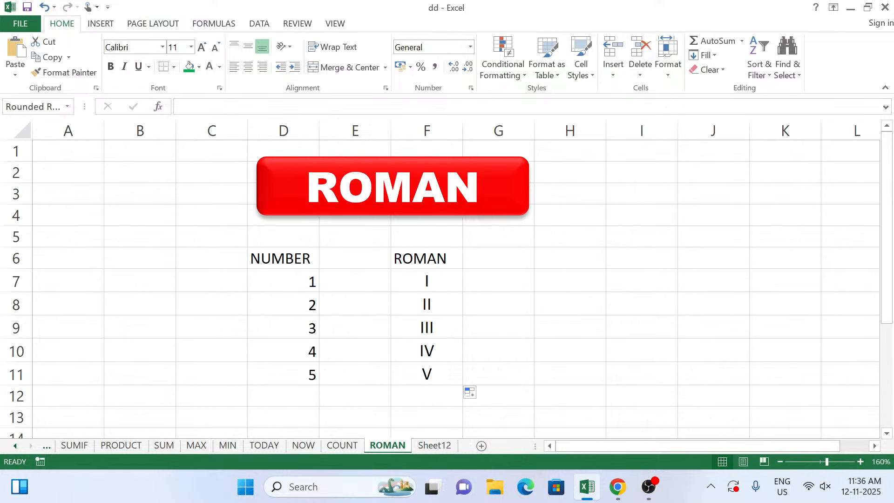
pyautogui.click(413, 215)
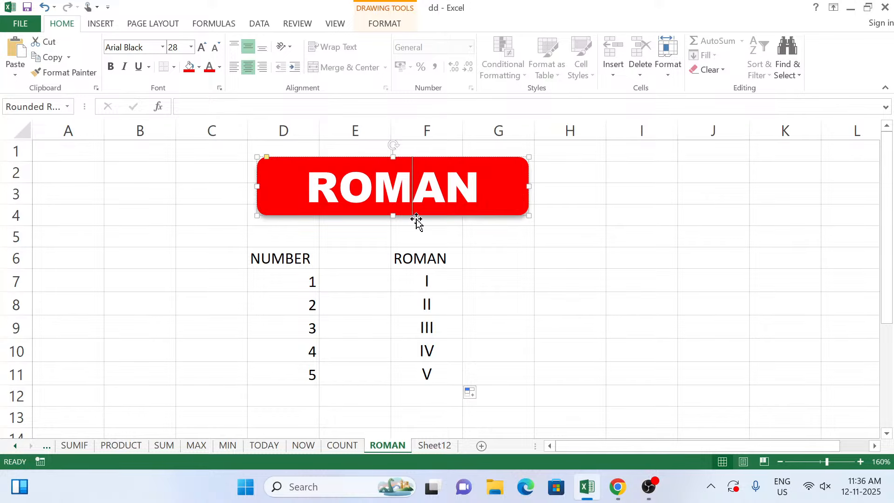
pyautogui.keyDown('ctrl'); pyautogui.scroll(-5, 423, 256); pyautogui.keyUp('ctrl')
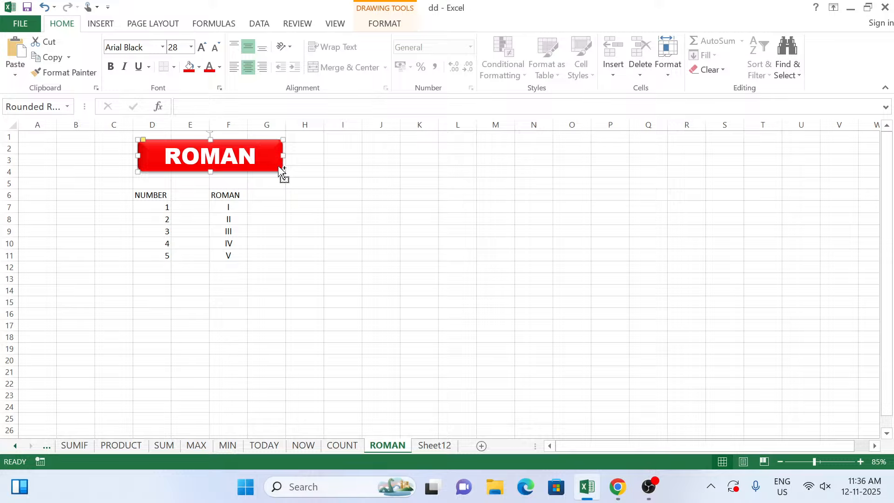
pyautogui.click(434, 447)
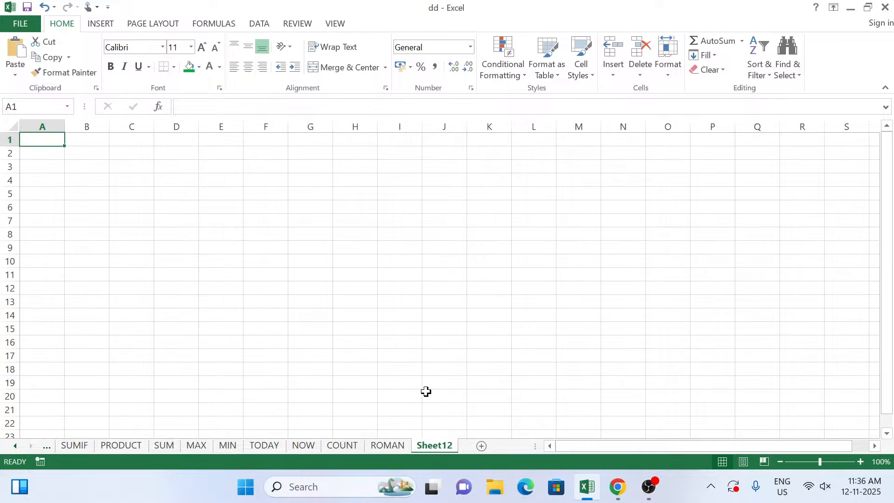
pyautogui.hotkey('ctrl', 'v')
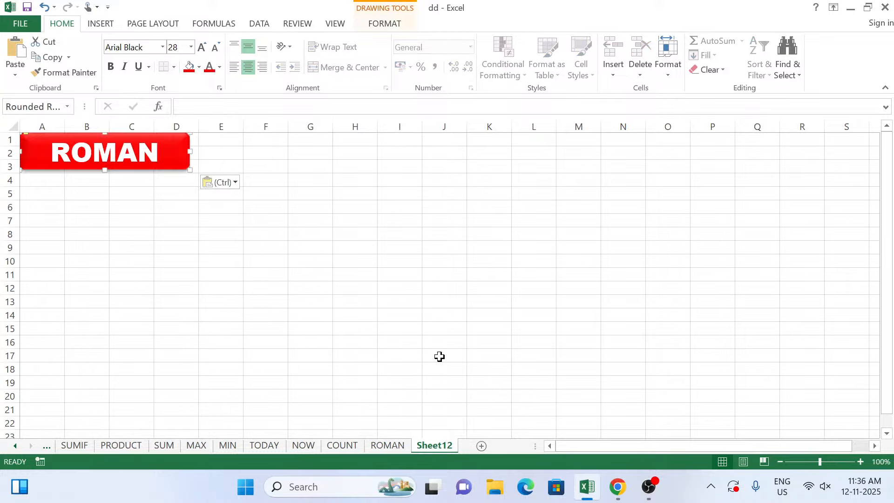
# Rename Sheet12 as TRIM
pyautogui.rightClick(429, 448)
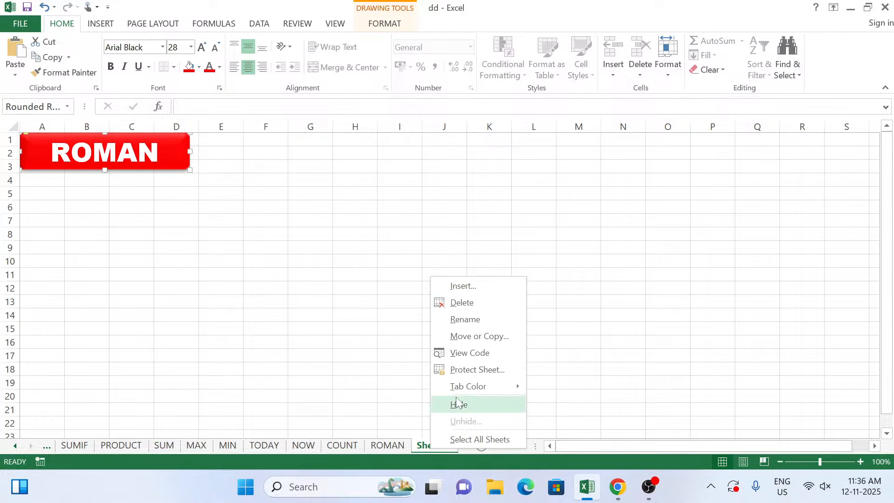
pyautogui.click(466, 320)
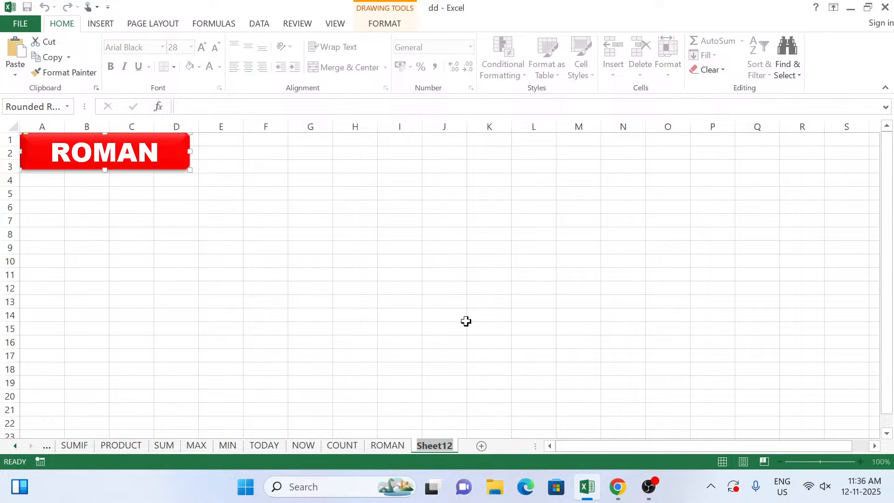
pyautogui.write('TRIM')
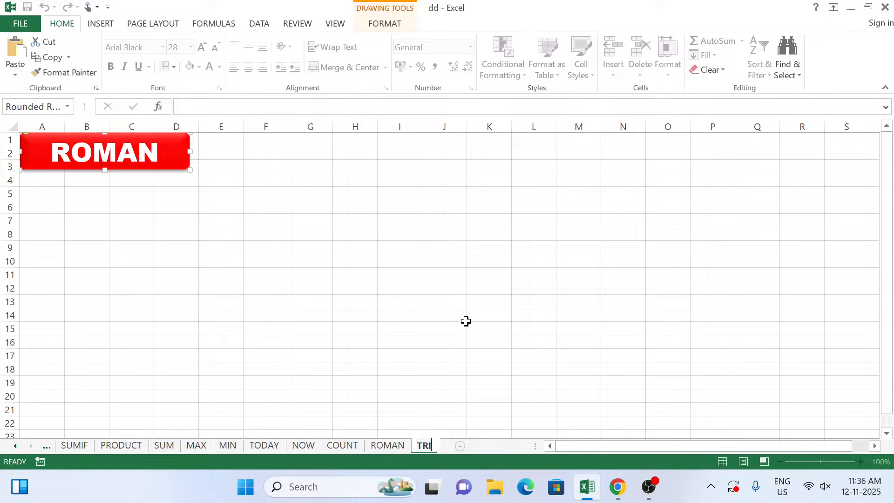
pyautogui.click(435, 207)
# Replace the red banner's text with TRIM and move the banner to about D2:G5
pyautogui.click(117, 152)
pyautogui.hotkey('ctrl', 'a')
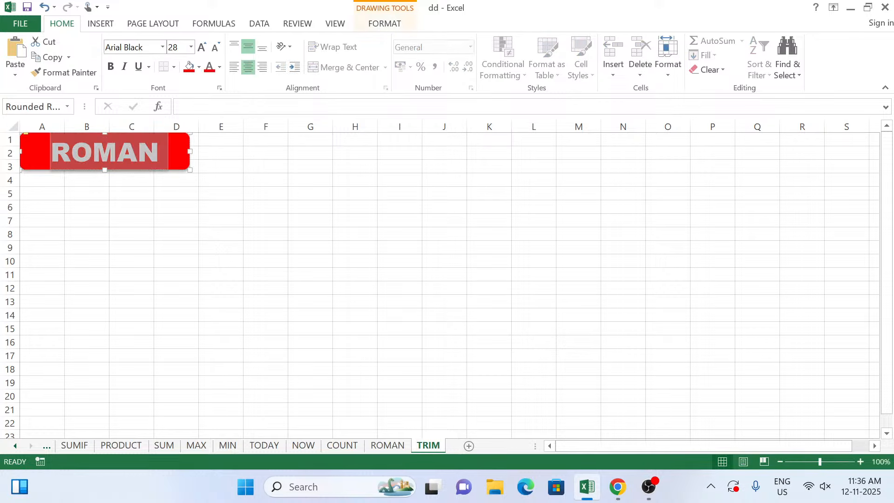
pyautogui.write('TRIM')
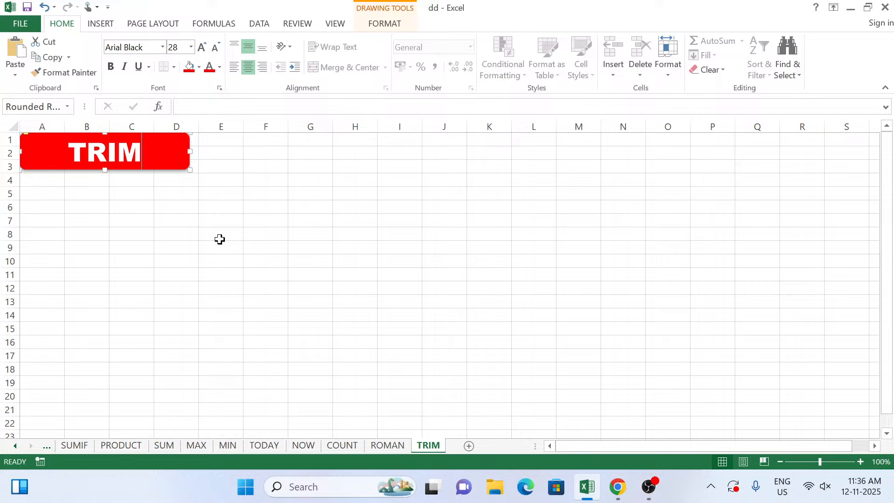
pyautogui.click(220, 239)
pyautogui.moveTo(175, 161); pyautogui.dragTo(308, 179)
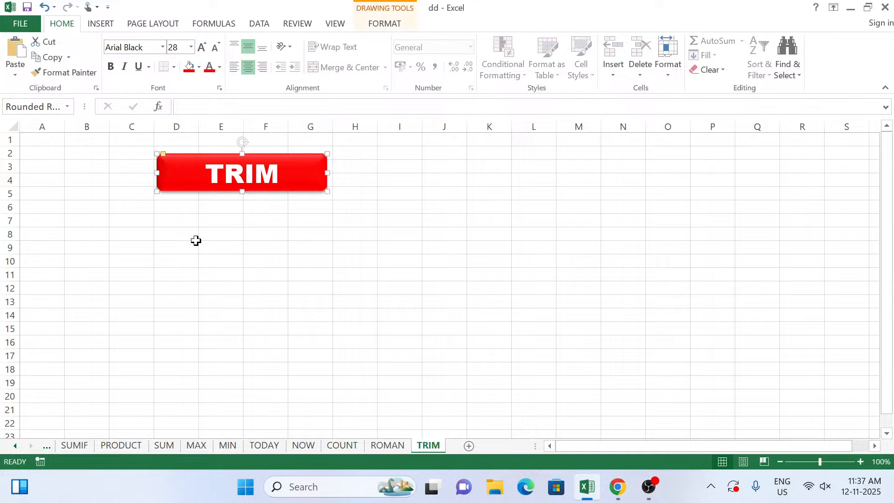
pyautogui.click(196, 240)
# Enter the words Purchase, My and Product in cells D7, E7 and F7
pyautogui.click(183, 221)
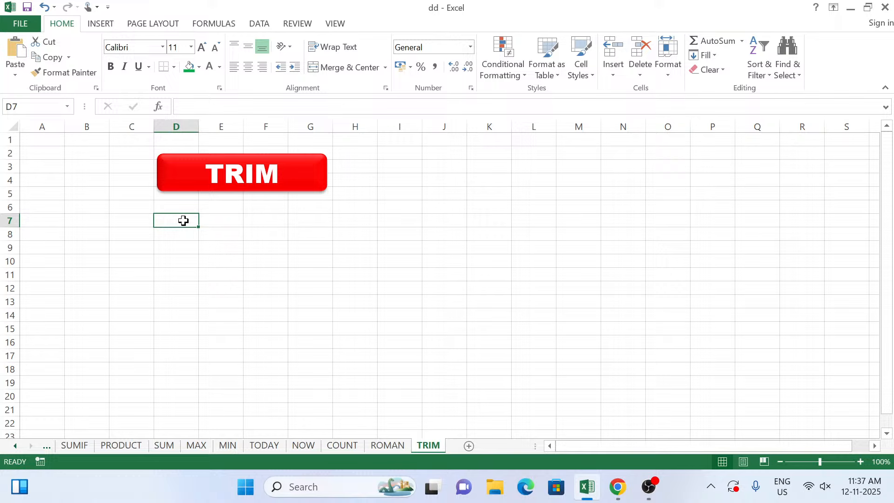
pyautogui.write('P')
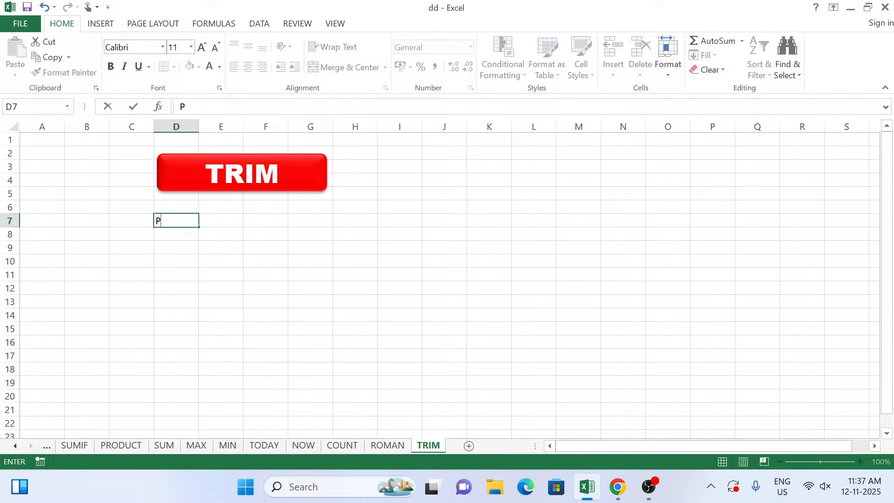
pyautogui.write('urchase')
pyautogui.press('Tab')
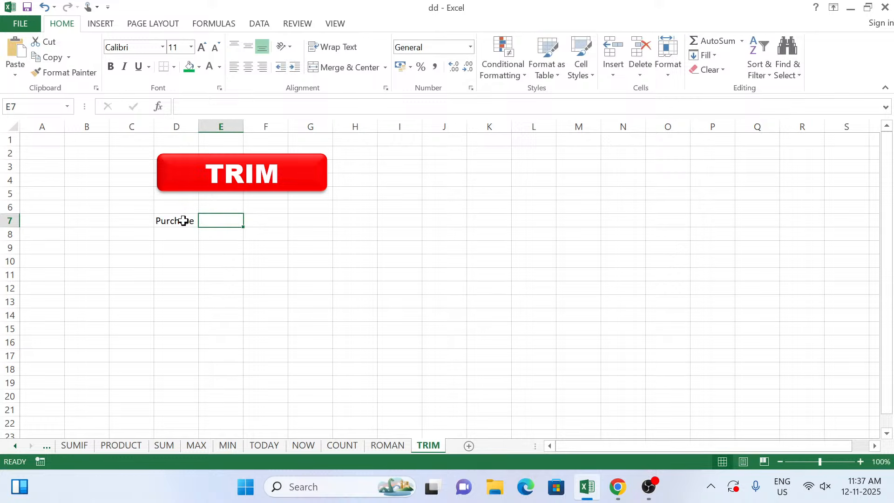
pyautogui.write('My')
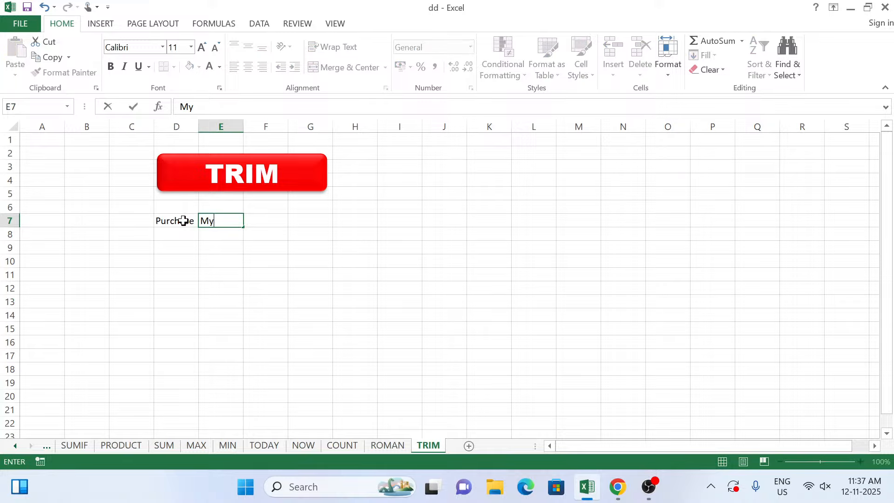
pyautogui.press('Tab')
pyautogui.write('P')
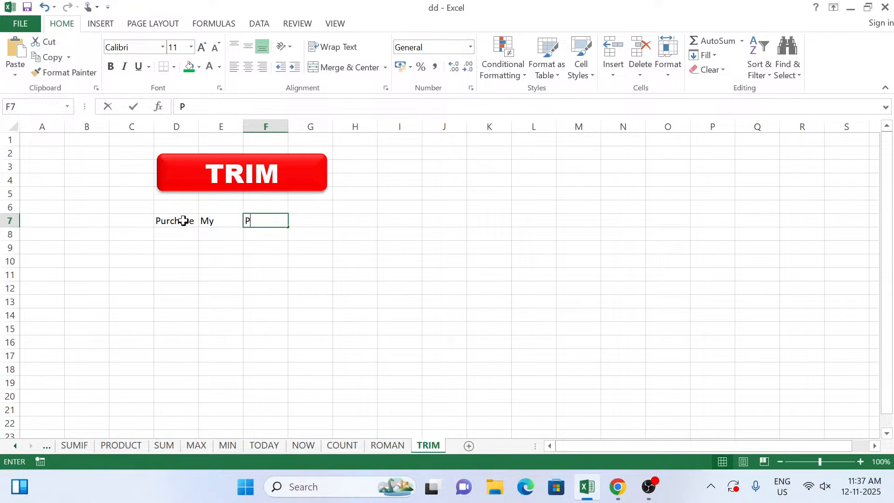
pyautogui.write('roduct')
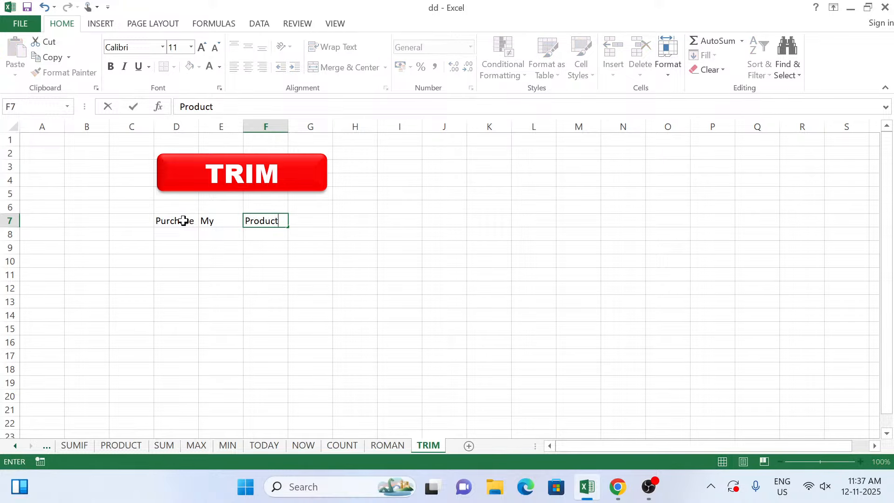
pyautogui.press('Return')
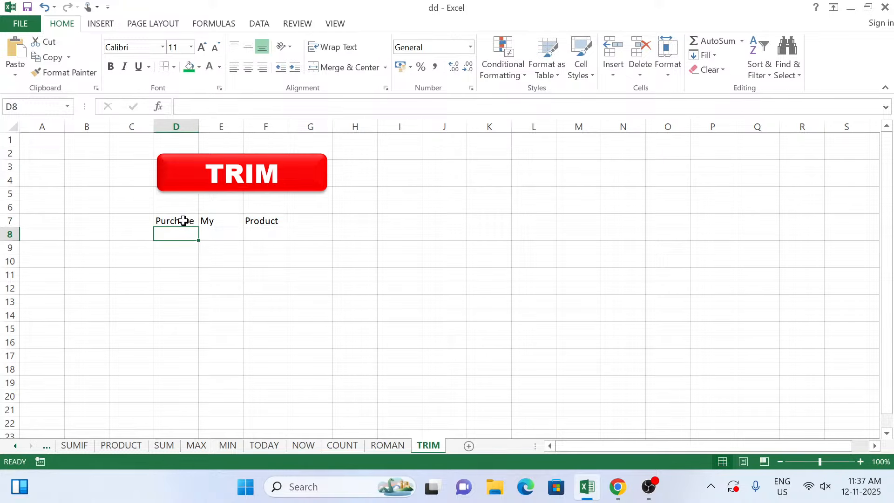
# Enter the formula =TRIM(D7) in D9 and compare it with the source text in D7
pyautogui.press('Return')
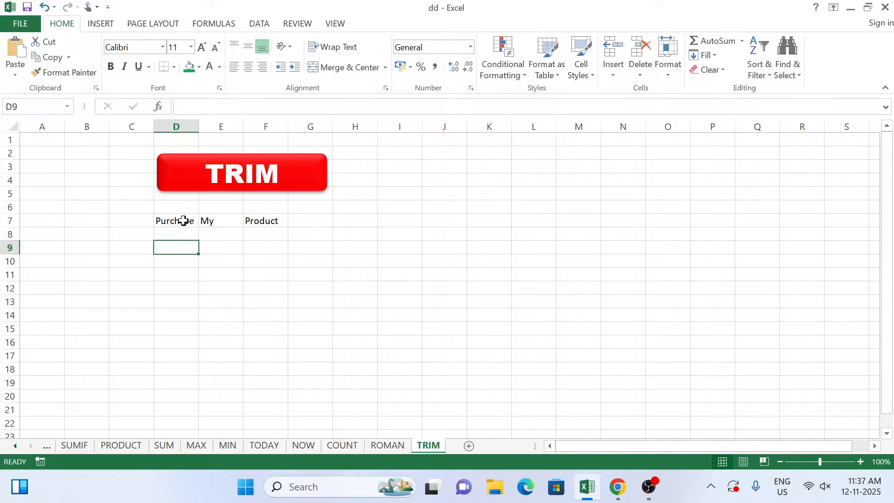
pyautogui.write('=')
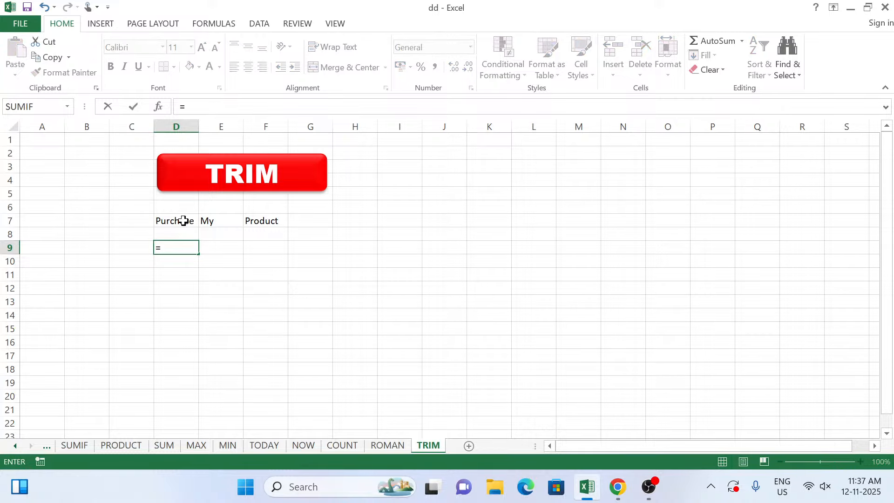
pyautogui.write('trim')
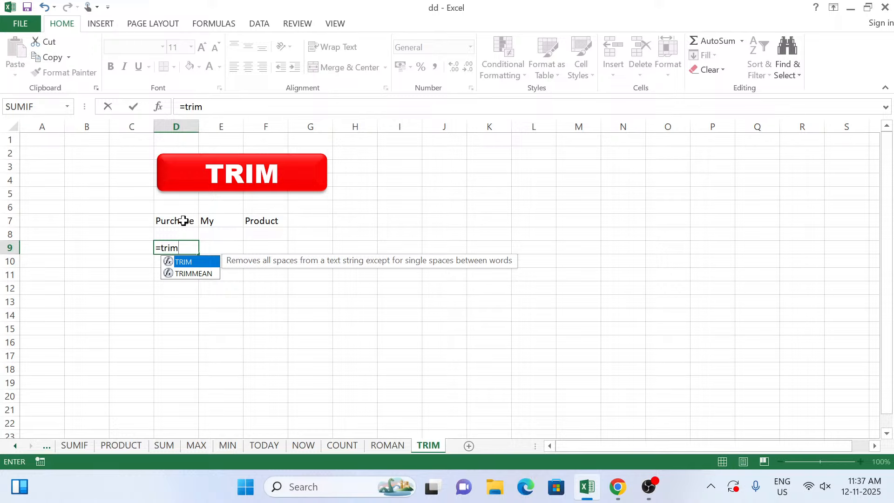
pyautogui.write('(')
pyautogui.click(183, 221)
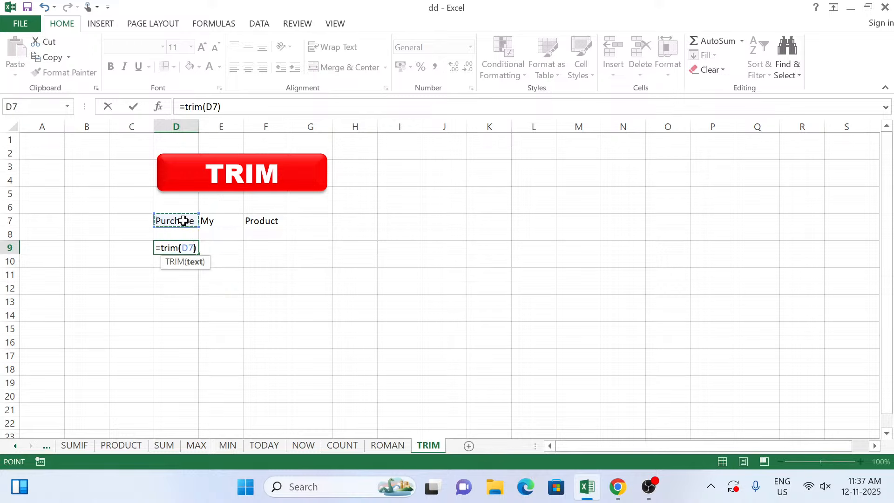
pyautogui.press('Return')
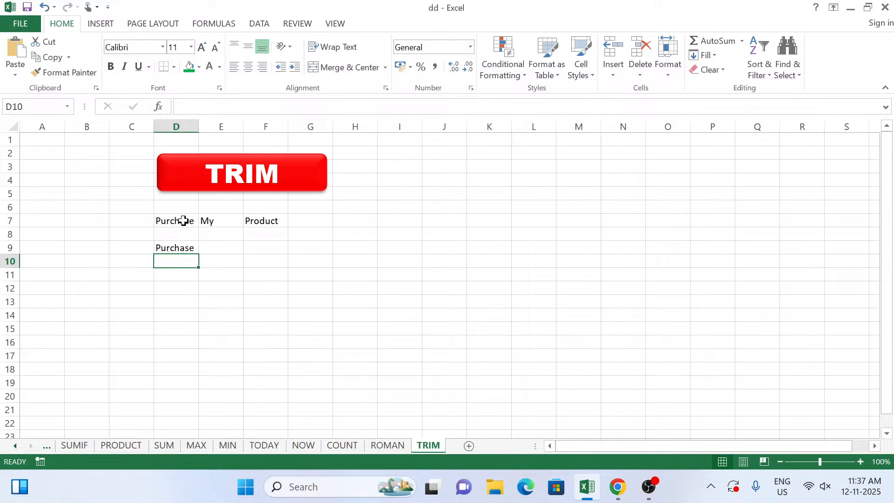
pyautogui.click(191, 246)
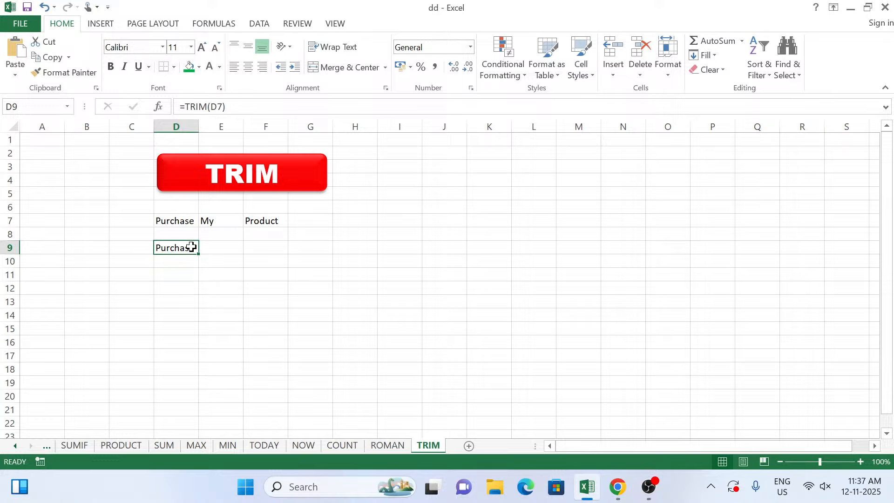
pyautogui.click(183, 221)
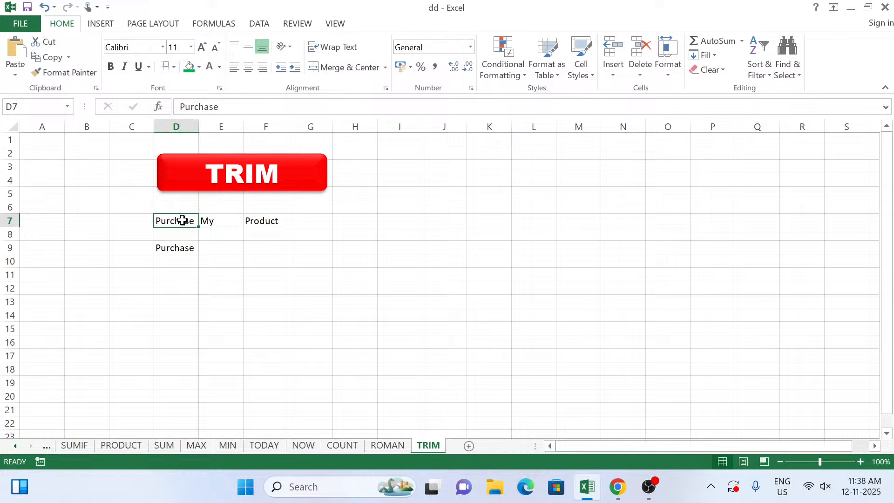
pyautogui.click(191, 247)
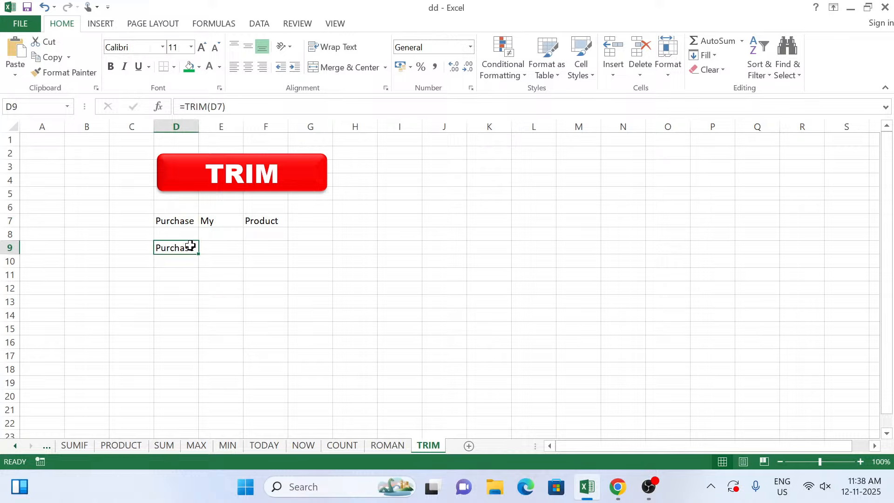
# Extend the text in D7 to read Purchase My Product, with several extra spaces between the words
pyautogui.click(174, 221)
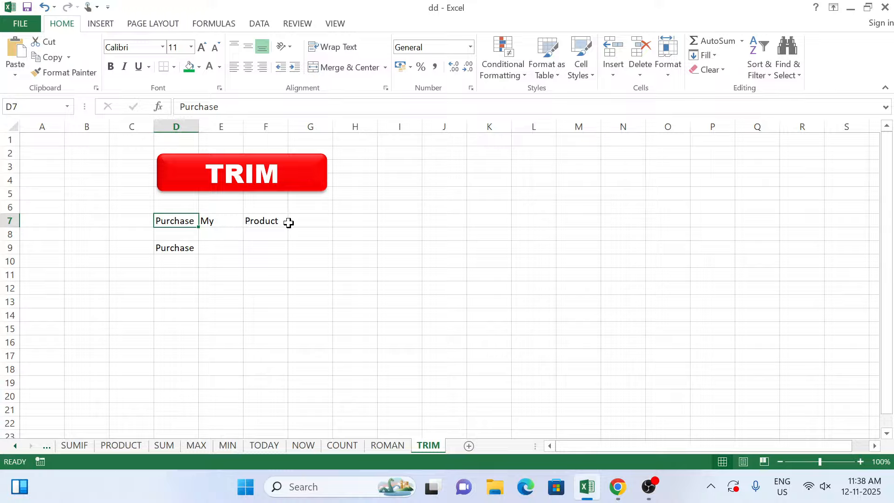
pyautogui.doubleClick(172, 219)
pyautogui.doubleClick(170, 220)
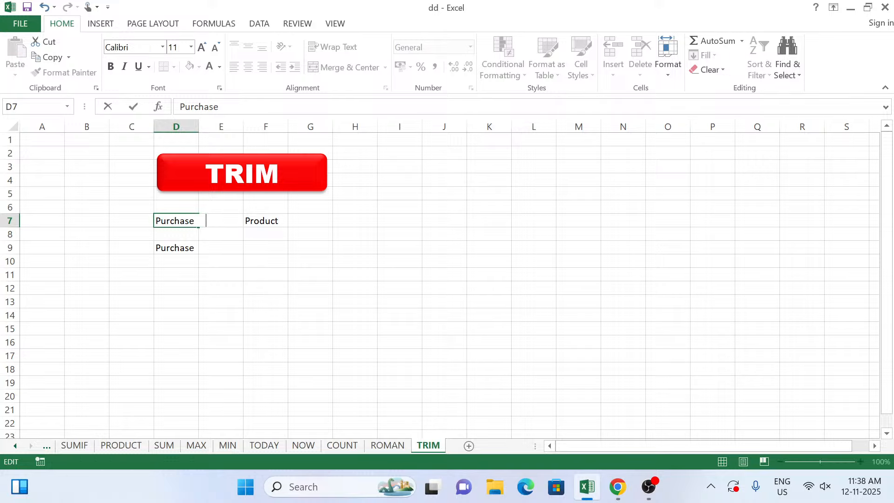
pyautogui.write('my')
pyautogui.press('BackSpace')
pyautogui.press('BackSpace')
pyautogui.write('m')
pyautogui.press('BackSpace')
pyautogui.write('my')
pyautogui.press('BackSpace')
pyautogui.press('BackSpace')
pyautogui.write('My     pro')
pyautogui.press('BackSpace')
pyautogui.press('BackSpace')
pyautogui.press('BackSpace')
pyautogui.write('P')
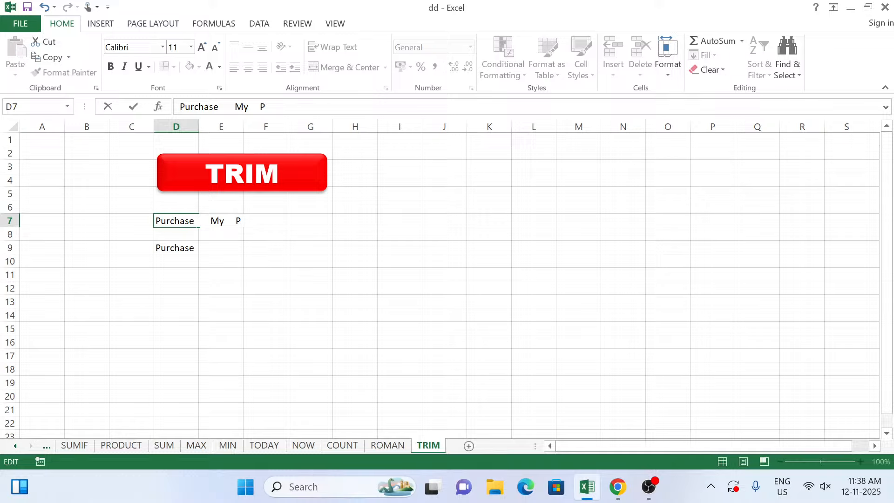
pyautogui.write('roduct')
pyautogui.press('Return')
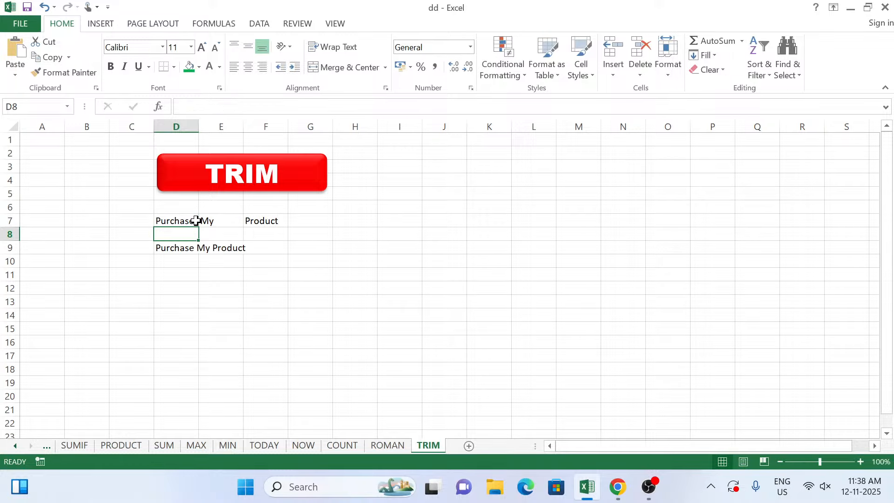
# Compare the widely spaced text in D7 with the TRIM formula's output in D9
pyautogui.click(181, 249)
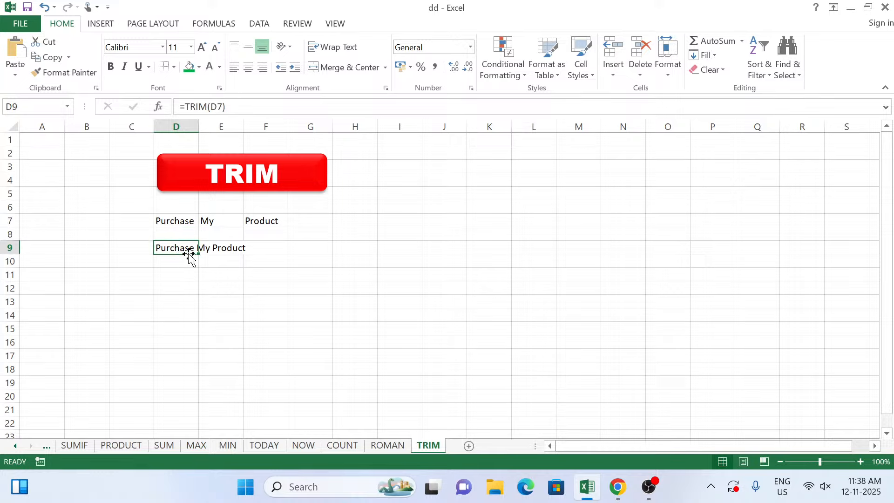
pyautogui.click(206, 288)
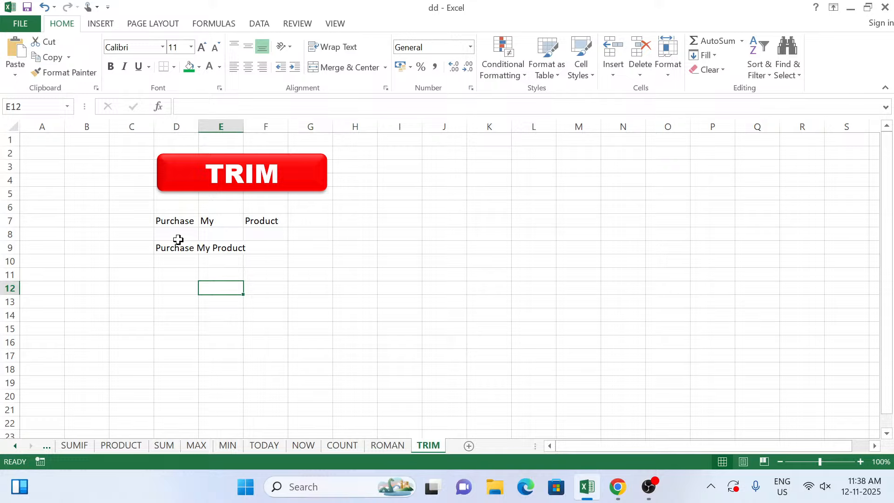
pyautogui.click(178, 222)
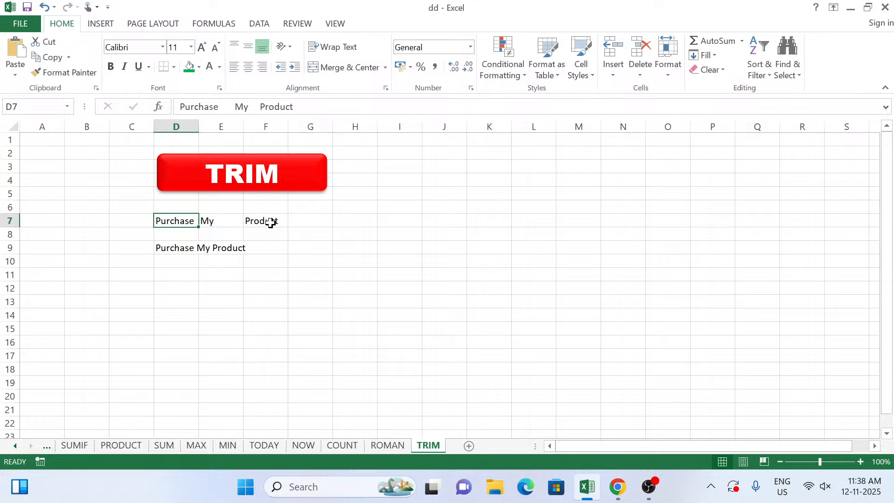
pyautogui.click(182, 247)
pyautogui.click(209, 248)
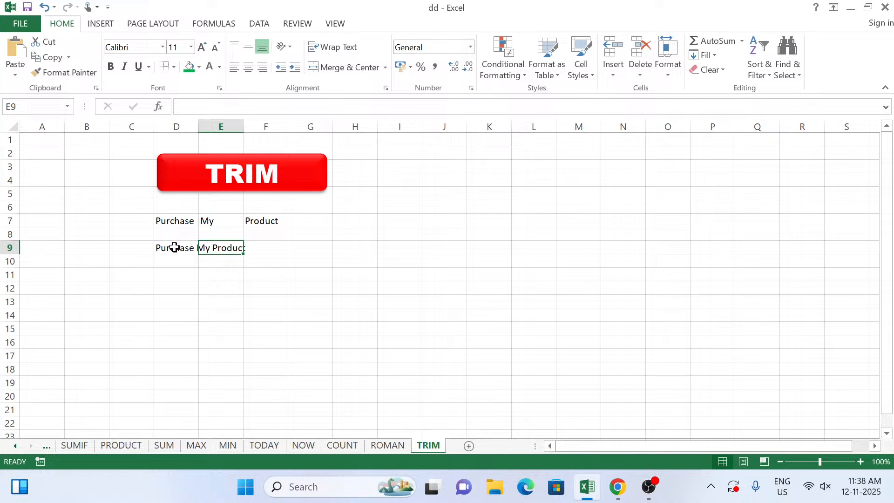
# Check the formula list on Sheet1, then add a new sheet after TRIM
pyautogui.click(14, 448)
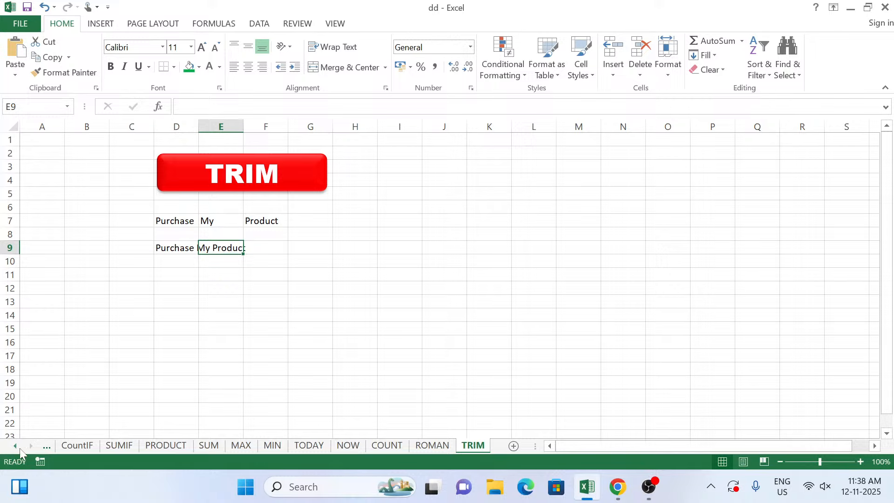
pyautogui.click(16, 447)
pyautogui.click(86, 447)
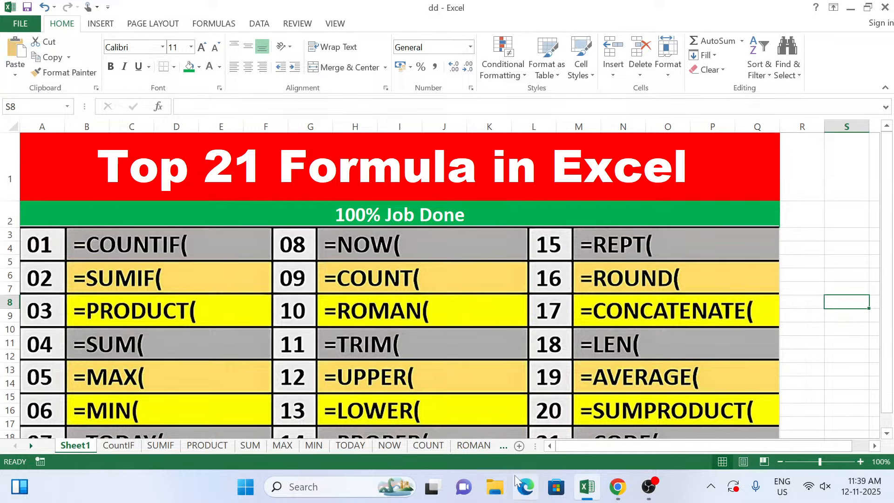
pyautogui.click(473, 447)
pyautogui.click(479, 447)
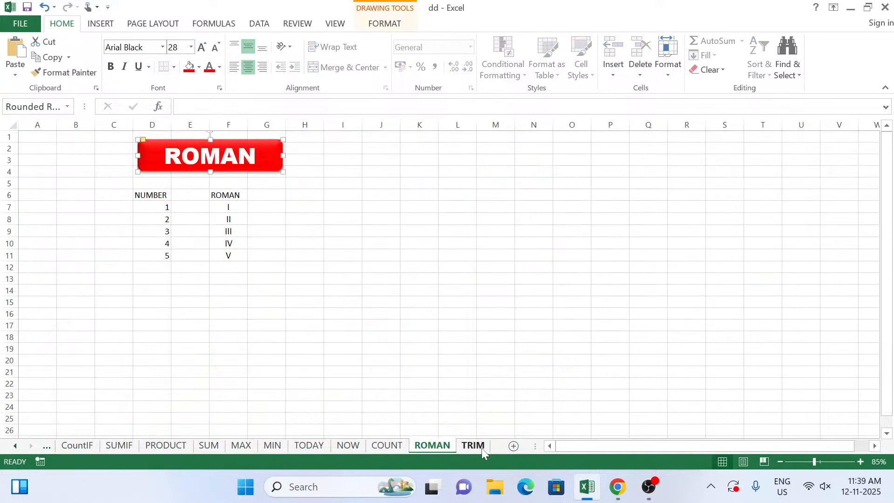
pyautogui.click(513, 446)
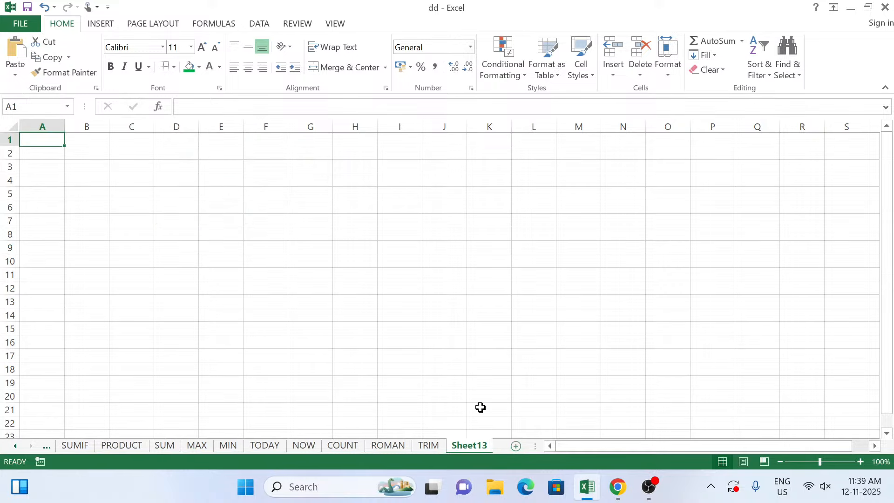
# Rename the newly added sheet as UPPER in capital letters
pyautogui.rightClick(477, 446)
pyautogui.click(507, 314)
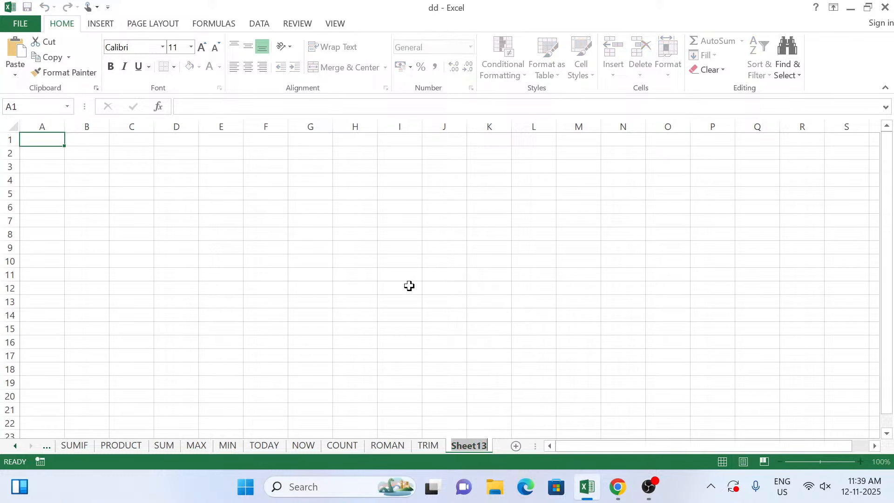
pyautogui.write('upper')
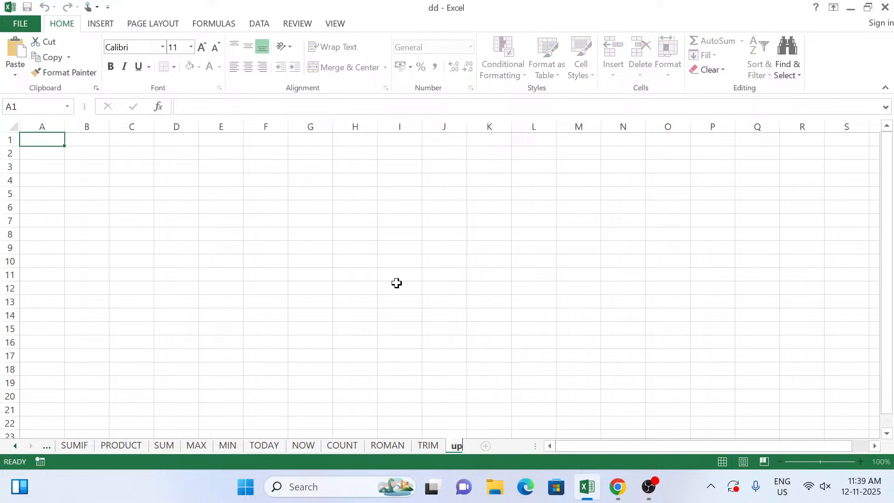
pyautogui.press('BackSpace')
pyautogui.press('BackSpace')
pyautogui.press('BackSpace')
pyautogui.press('BackSpace')
pyautogui.press('BackSpace')
pyautogui.write('UPPER')
pyautogui.click(82, 177)
# Copy the red TRIM banner shape from the TRIM sheet and paste it at C2 on the UPPER sheet
pyautogui.click(428, 445)
pyautogui.click(279, 195)
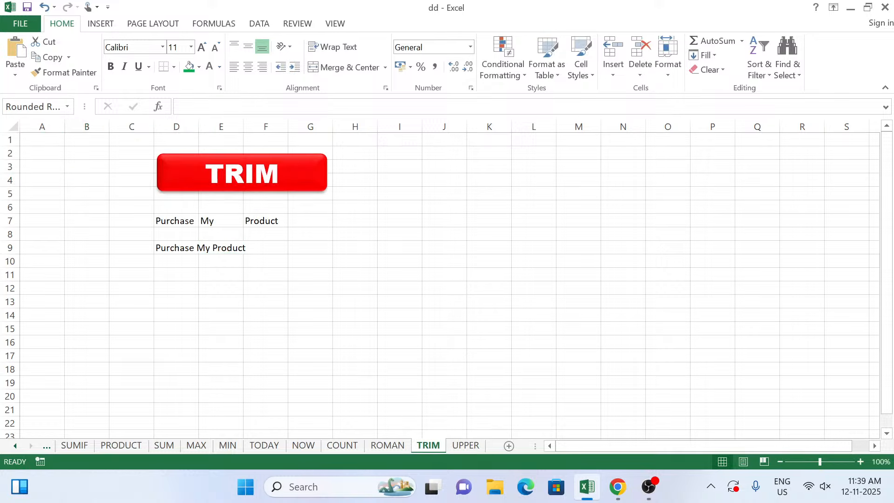
pyautogui.click(285, 192)
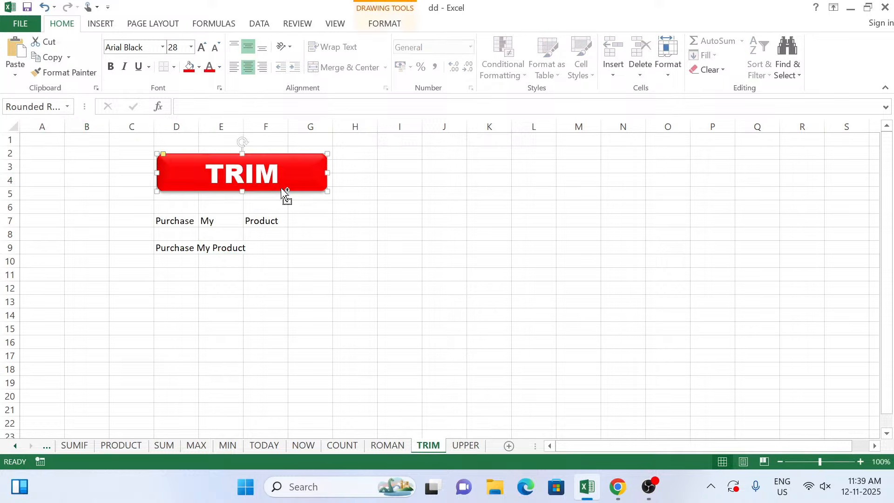
pyautogui.click(463, 447)
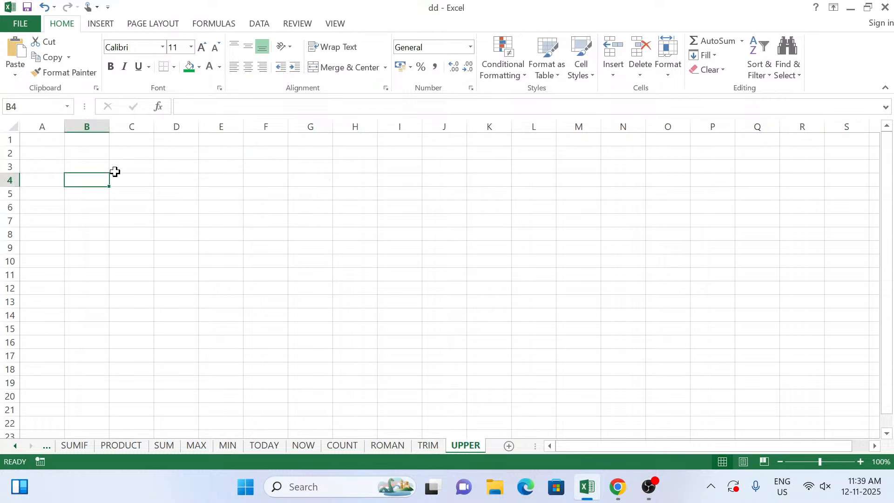
pyautogui.click(118, 147)
pyautogui.hotkey('ctrl', 'v')
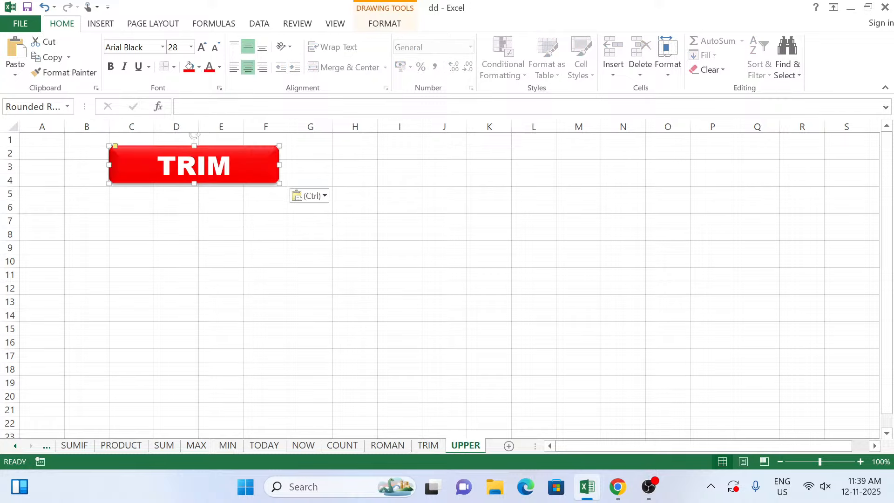
# Replace the pasted banner's text with UPPER
pyautogui.click(195, 177)
pyautogui.doubleClick(235, 173)
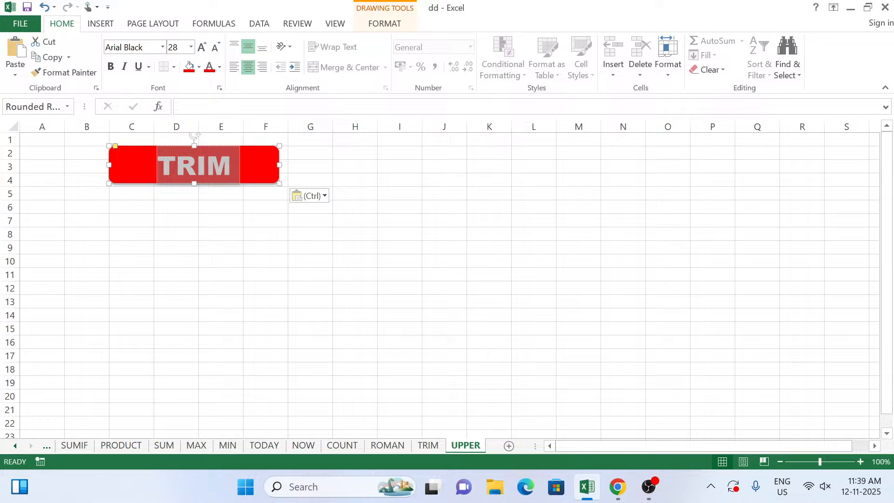
pyautogui.write('UPPER')
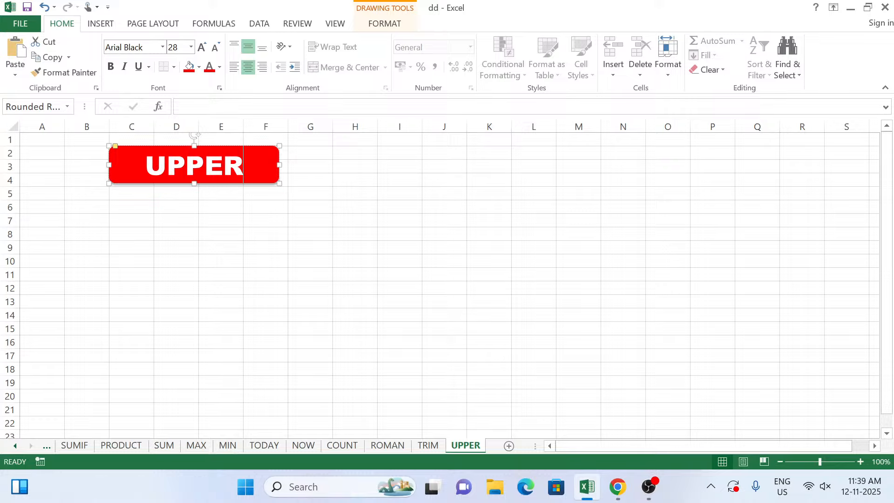
# Enter the headings Small Latter in C7 and Capital Latter in E7
pyautogui.click(119, 218)
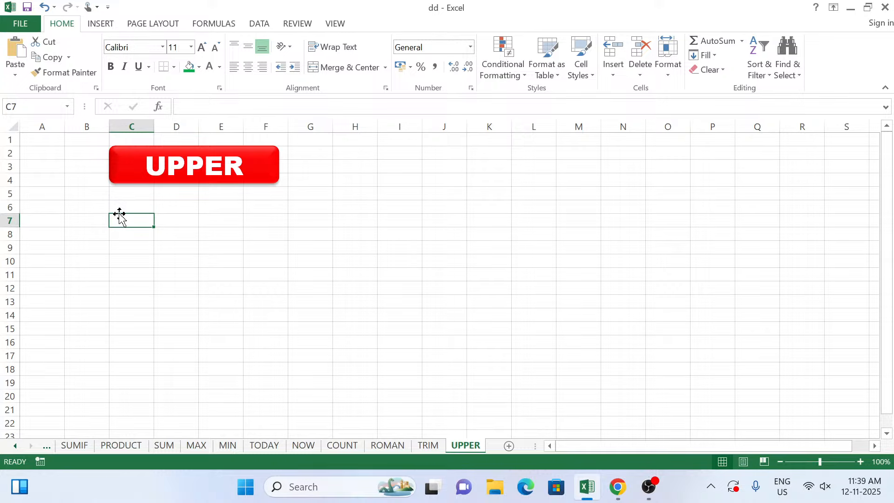
pyautogui.write('S')
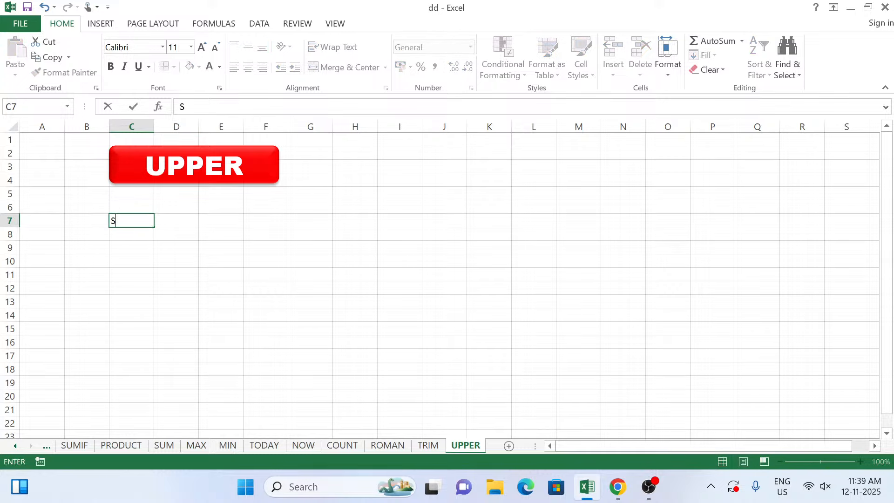
pyautogui.write('mall Latter')
pyautogui.press('Tab')
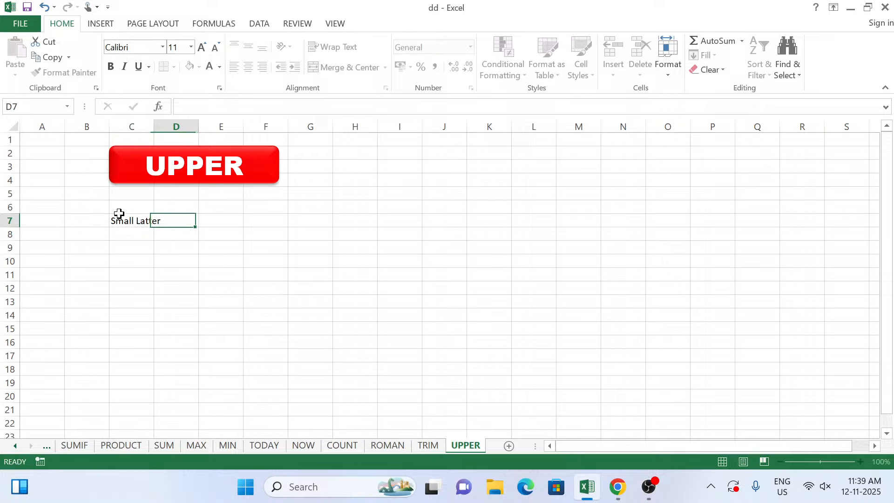
pyautogui.press('Tab')
pyautogui.write('C')
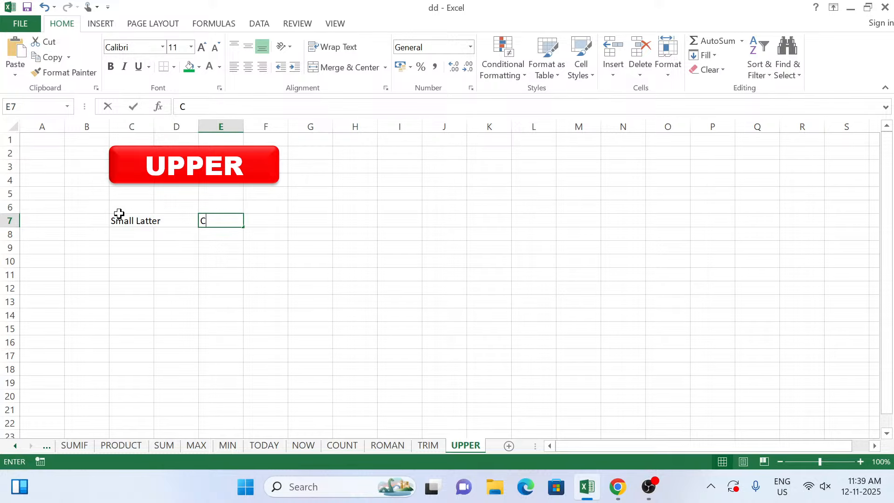
pyautogui.write('apita')
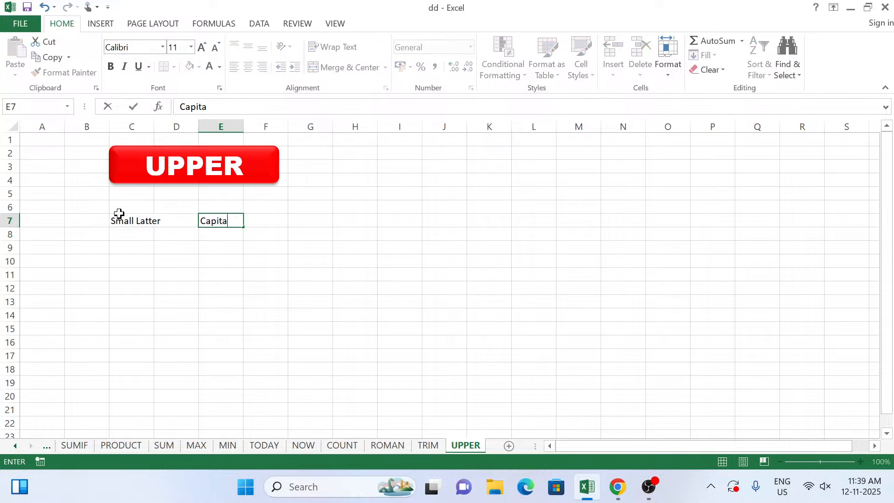
pyautogui.write('l Latter')
pyautogui.press('Return')
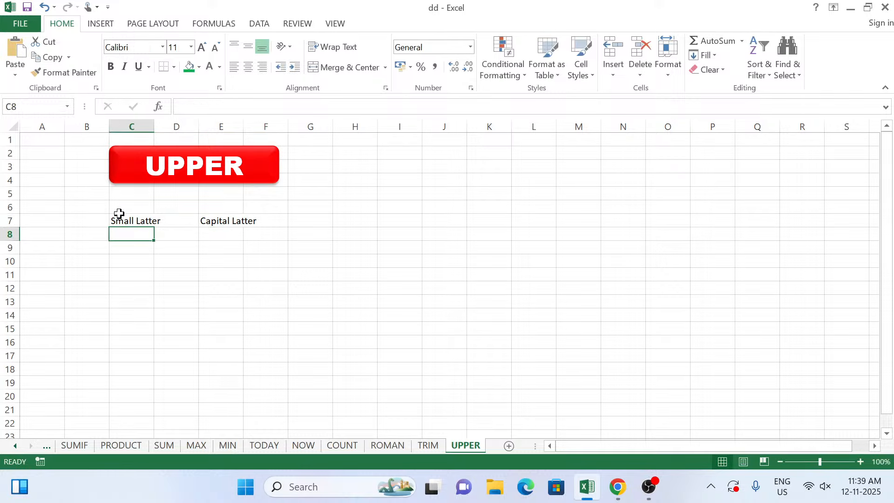
# Fill C8 to C12 under Small Latter with five sample first names, each with only its initial capitalised
pyautogui.write('Amn')
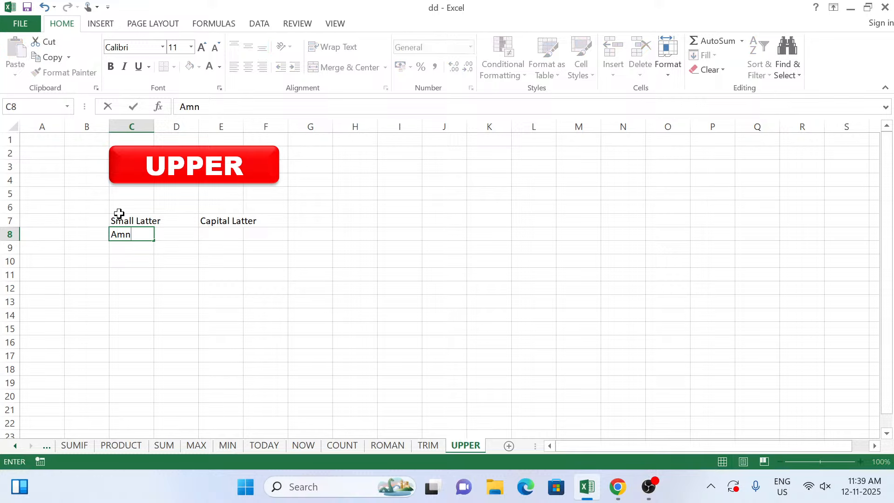
pyautogui.press('BackSpace')
pyautogui.write('an')
pyautogui.press('Return')
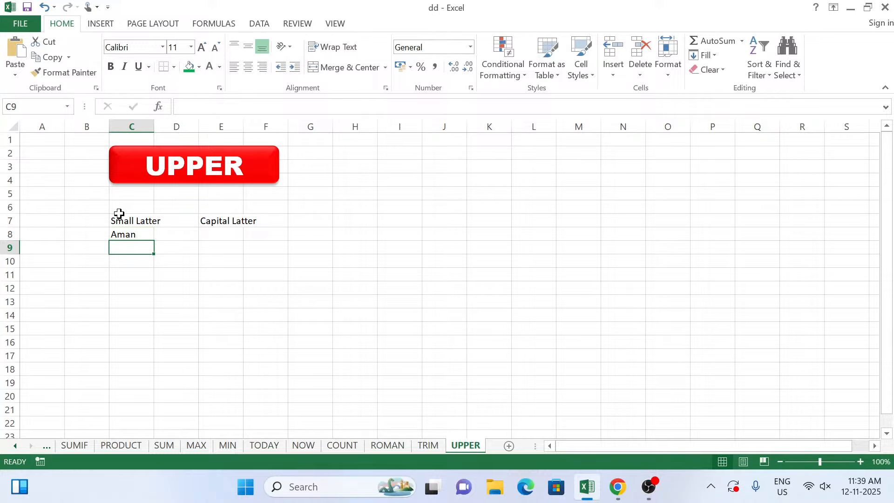
pyautogui.write('Rame')
pyautogui.write('sh')
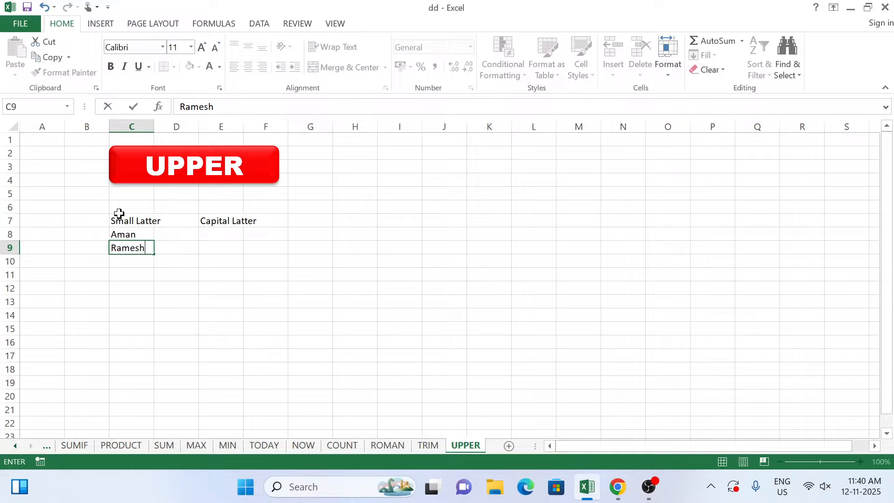
pyautogui.press('Return')
pyautogui.write('Alok')
pyautogui.press('Return')
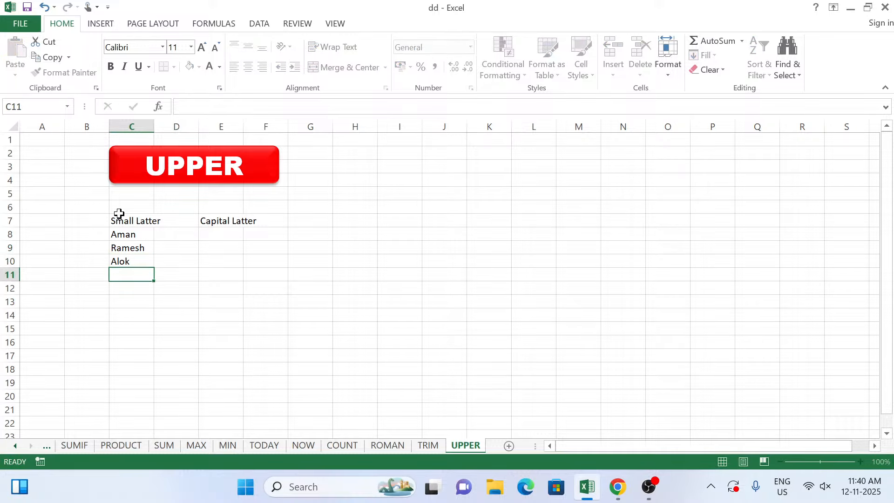
pyautogui.write('Ajeet')
pyautogui.press('Return')
pyautogui.write('Vipin')
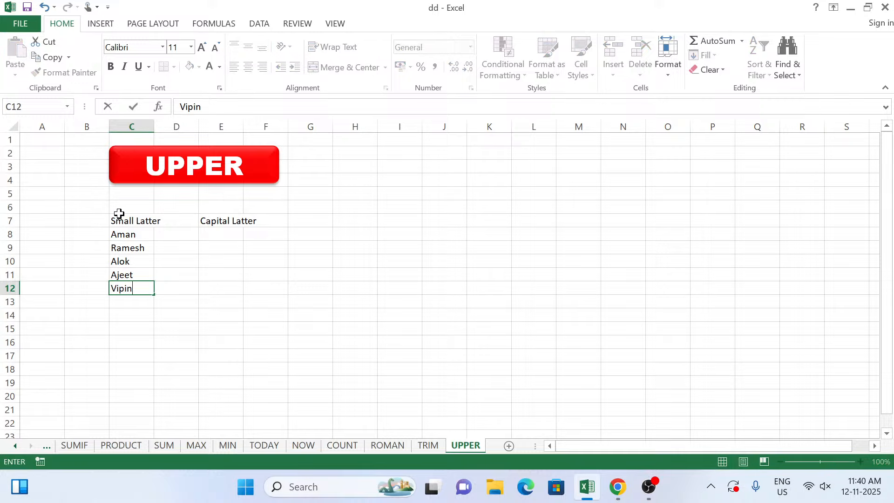
pyautogui.press('Return')
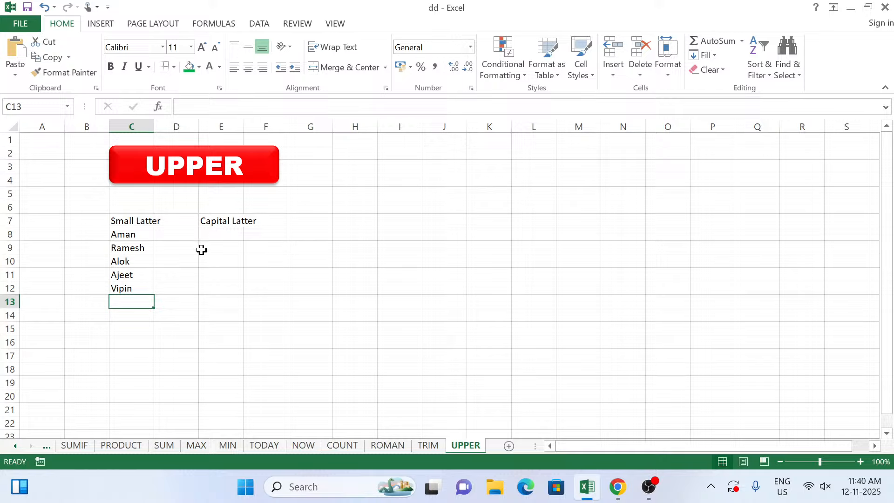
# Enter the formula =UPPER(C8) in E8 under the Capital Latter heading
pyautogui.click(215, 236)
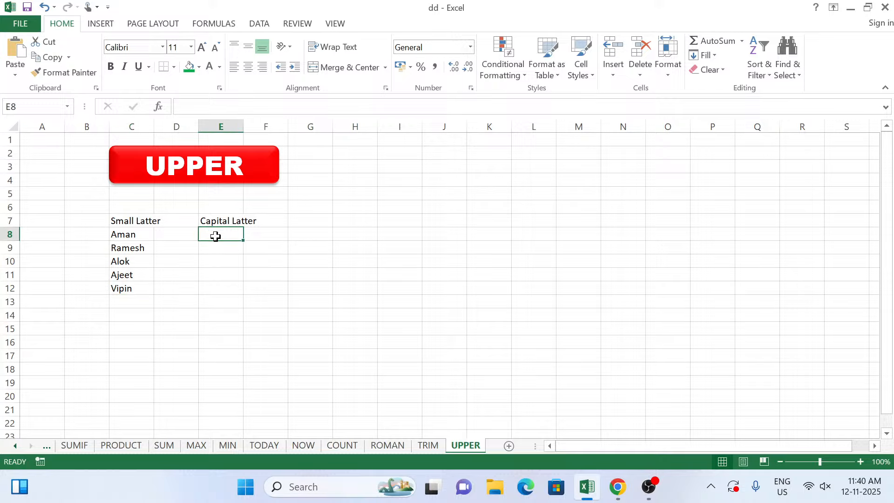
pyautogui.write('=')
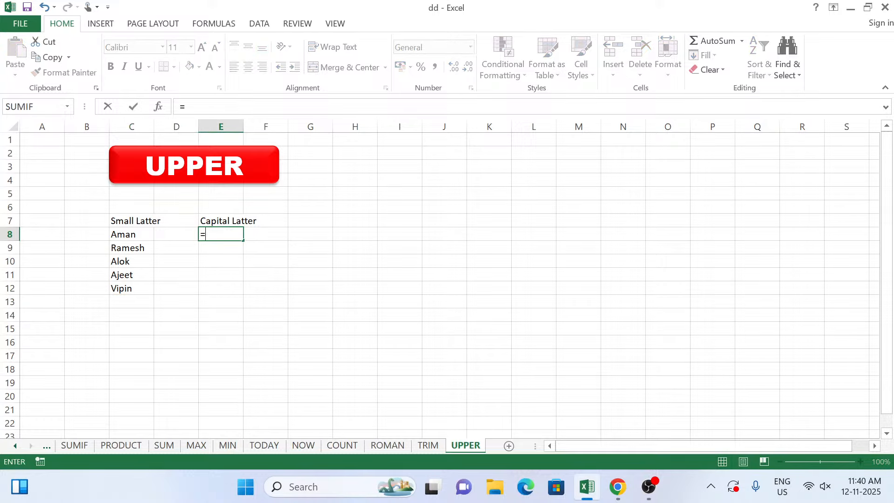
pyautogui.write('capit')
pyautogui.press('BackSpace')
pyautogui.press('BackSpace')
pyautogui.press('BackSpace')
pyautogui.press('BackSpace')
pyautogui.press('BackSpace')
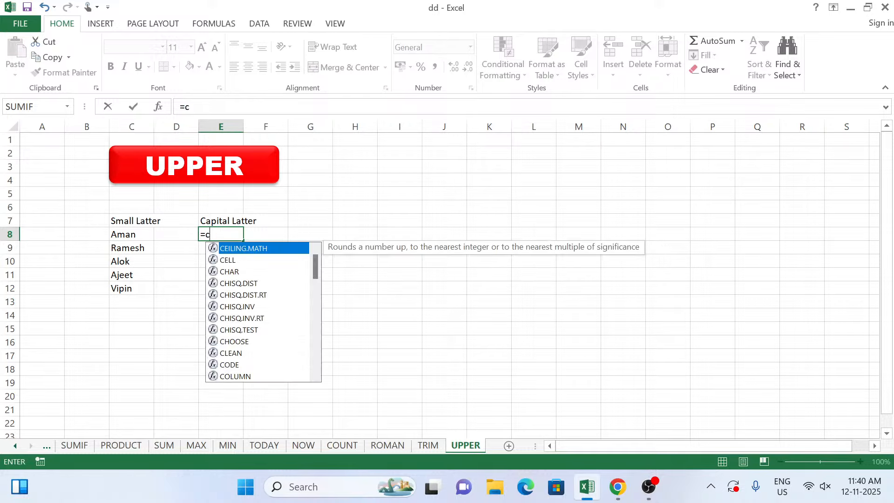
pyautogui.write('CA')
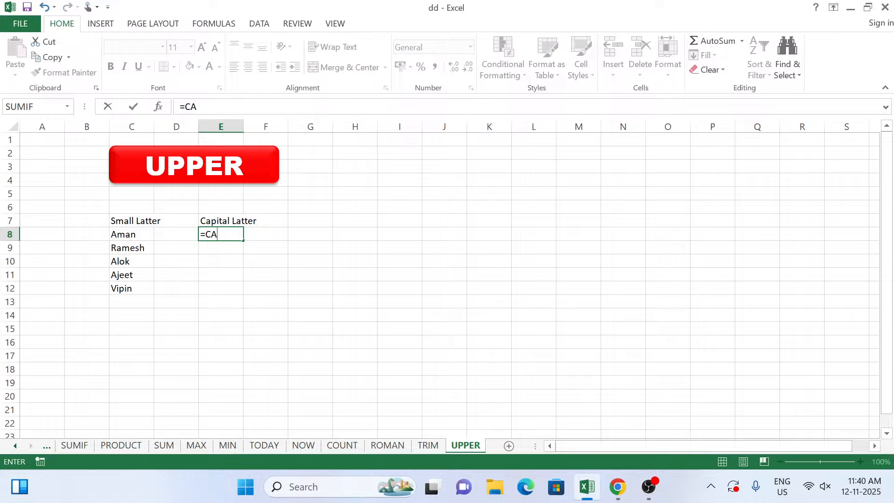
pyautogui.press('BackSpace')
pyautogui.press('BackSpace')
pyautogui.write('UP')
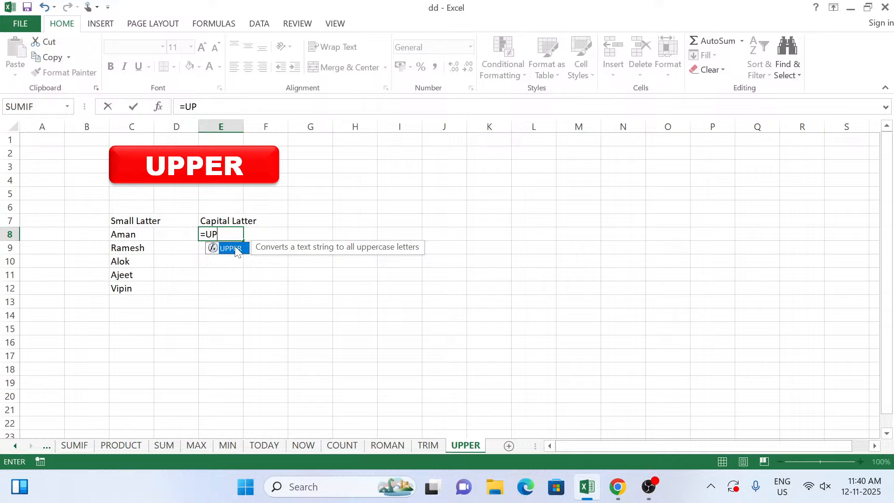
pyautogui.press('Tab')
pyautogui.click(138, 237)
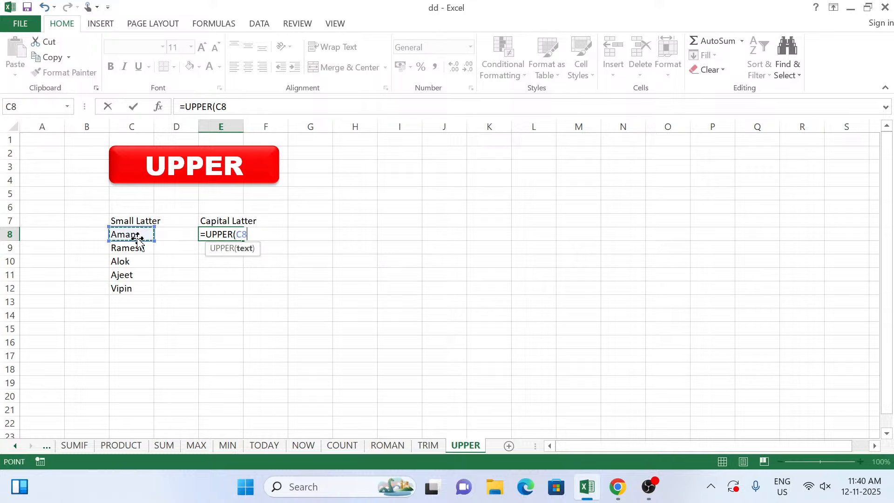
pyautogui.write(')')
pyautogui.press('Return')
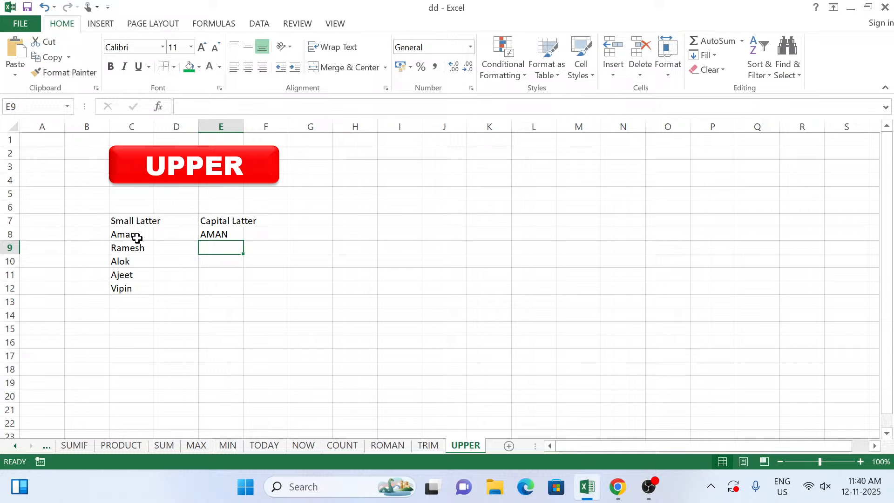
# Copy the UPPER formula from E8 down through E12 to convert the remaining names
pyautogui.hotkey('ctrl', 'd')
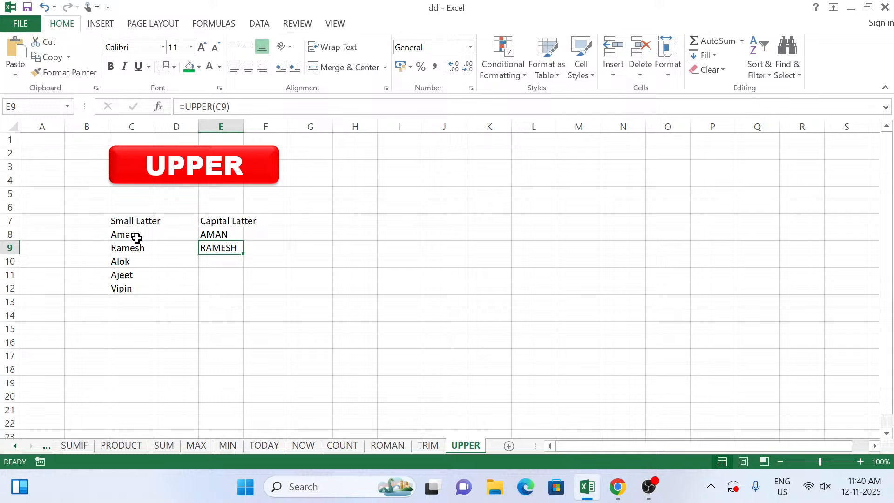
pyautogui.press('Down')
pyautogui.hotkey('ctrl', 'd')
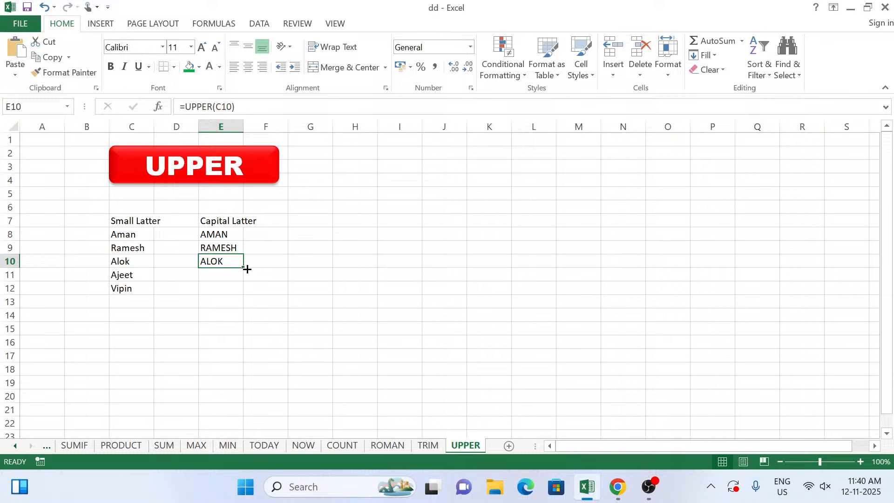
pyautogui.moveTo(246, 269); pyautogui.dragTo(251, 304)
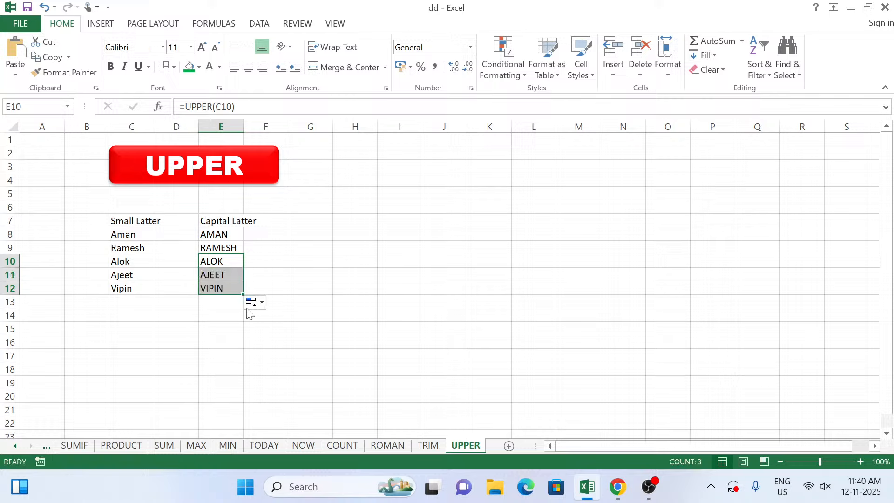
pyautogui.click(291, 234)
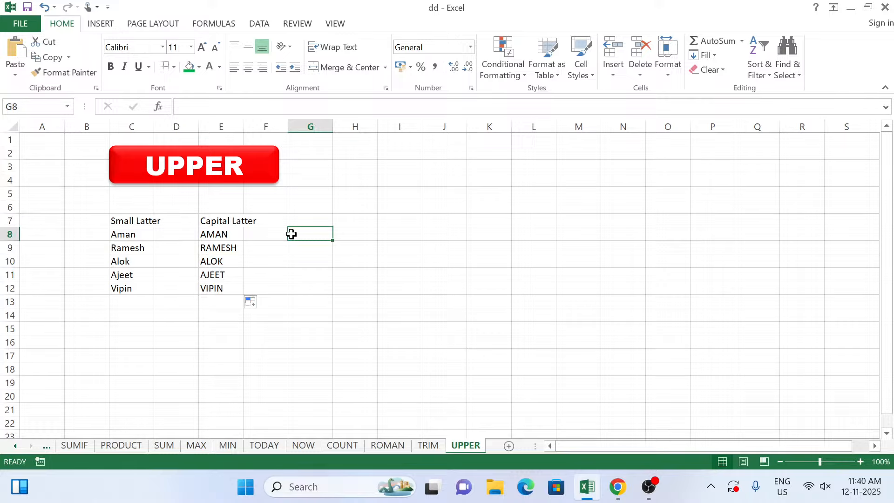
# Check the Top 21 formula list on Sheet1 for the next formula, and return to the UPPER sheet
pyautogui.click(15, 447)
pyautogui.click(16, 446)
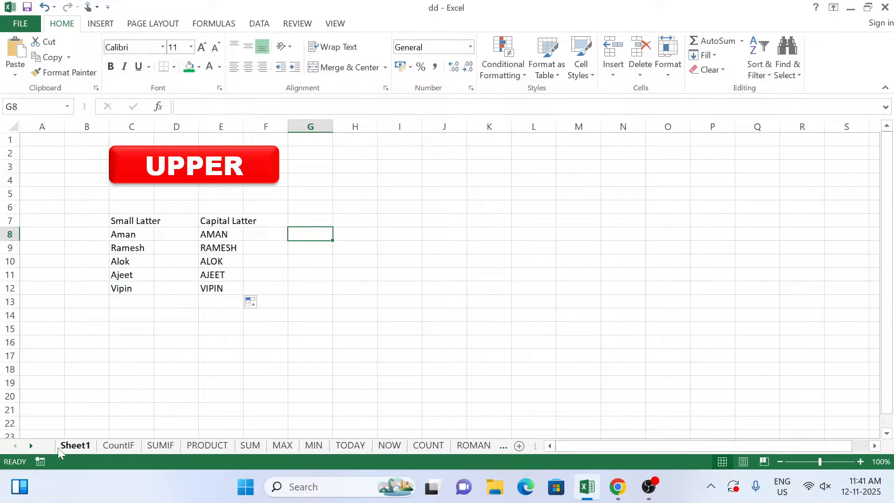
pyautogui.click(87, 447)
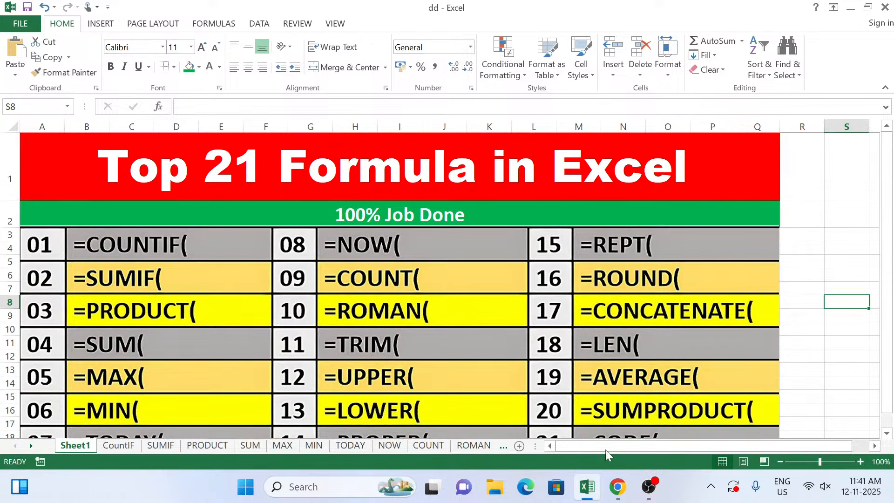
pyautogui.click(476, 448)
pyautogui.click(476, 448)
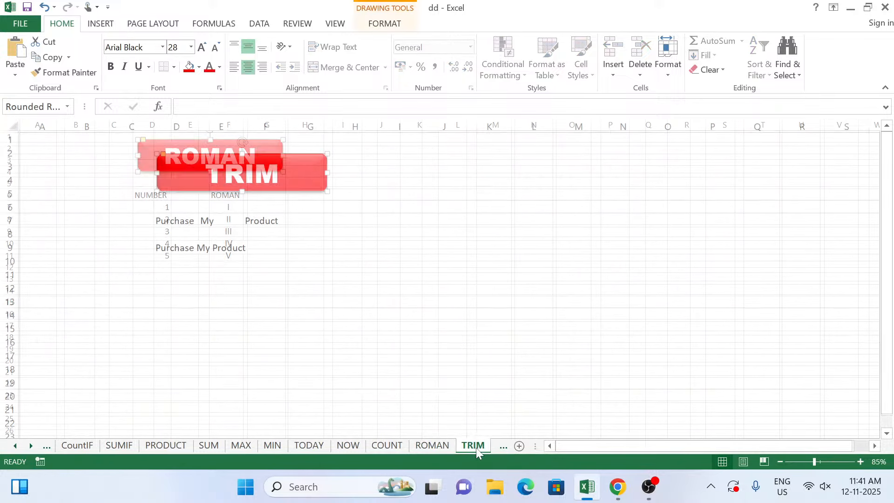
pyautogui.click(503, 447)
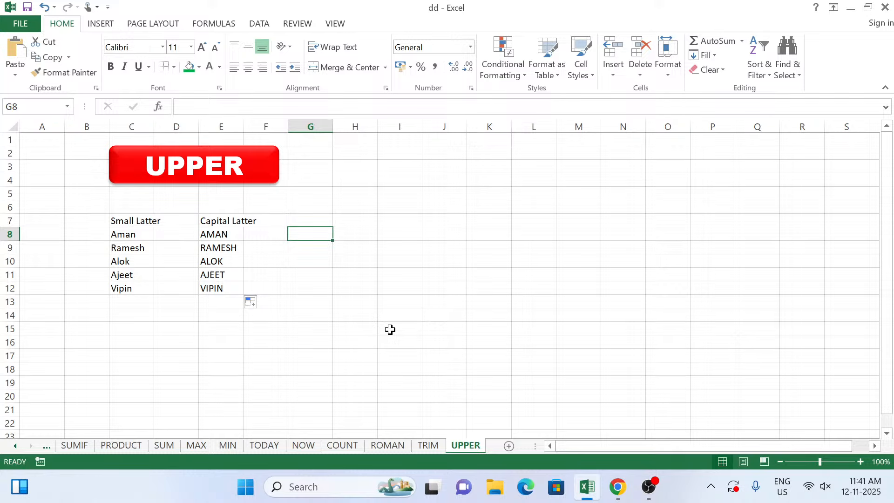
# Save the workbook, and save it again on the Desktop as an Excel Workbook named TOP 21 FORMULA
pyautogui.click(22, 25)
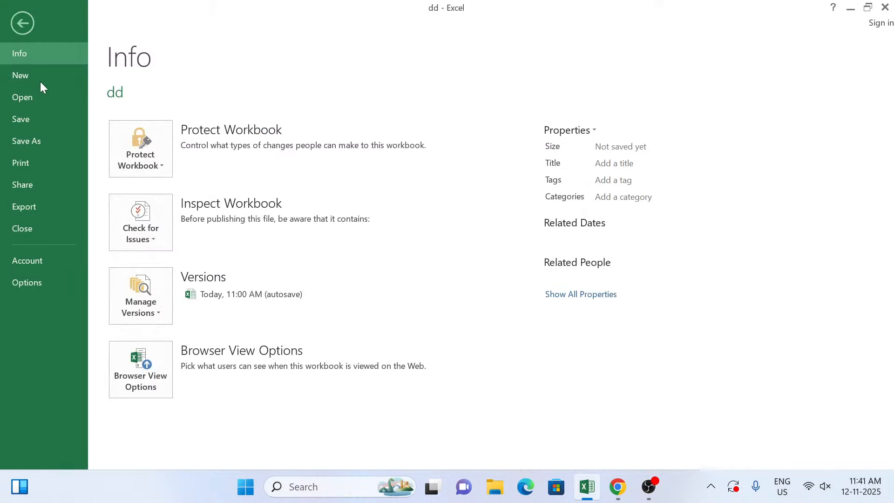
pyautogui.click(33, 116)
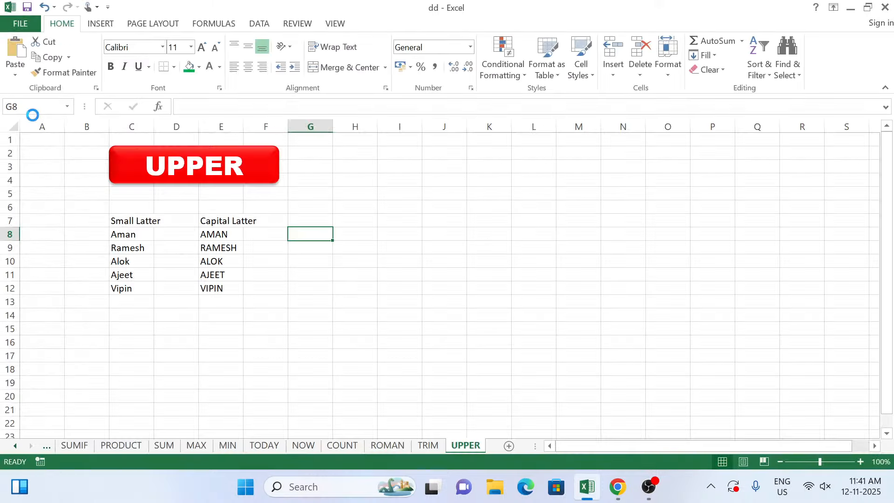
pyautogui.click(18, 24)
pyautogui.click(47, 138)
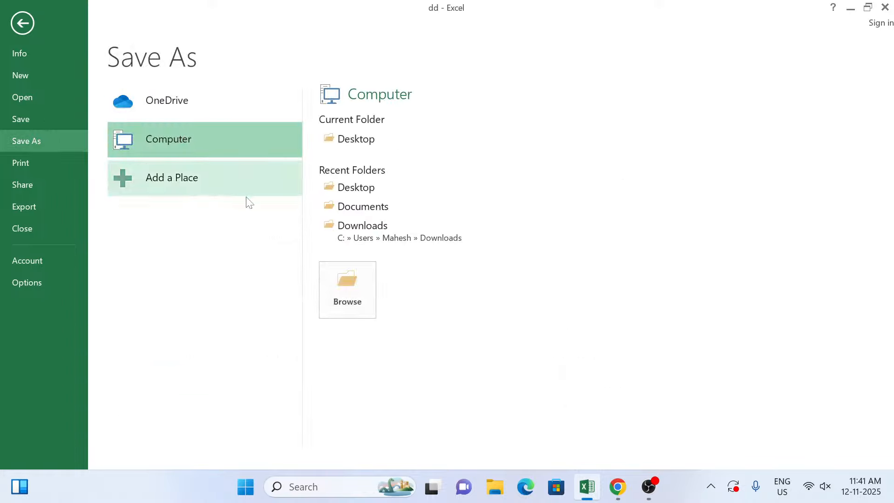
pyautogui.click(357, 290)
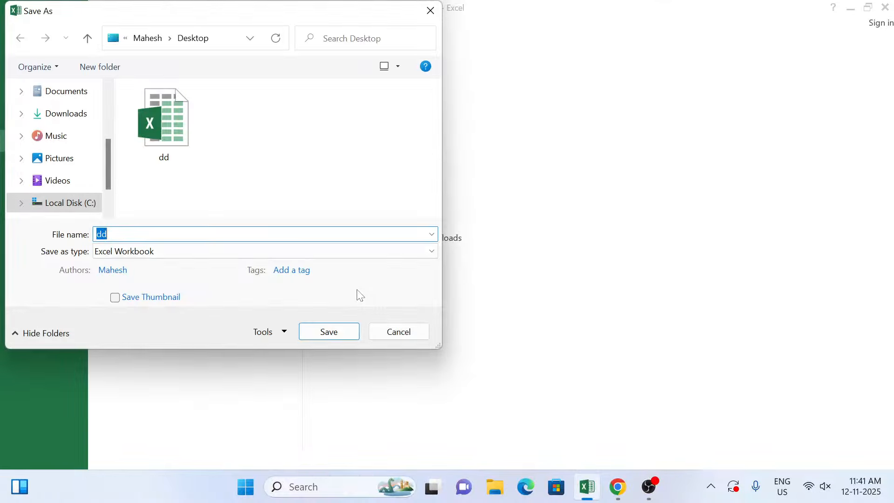
pyautogui.write('TOP 21 FORMULA')
pyautogui.press('Return')
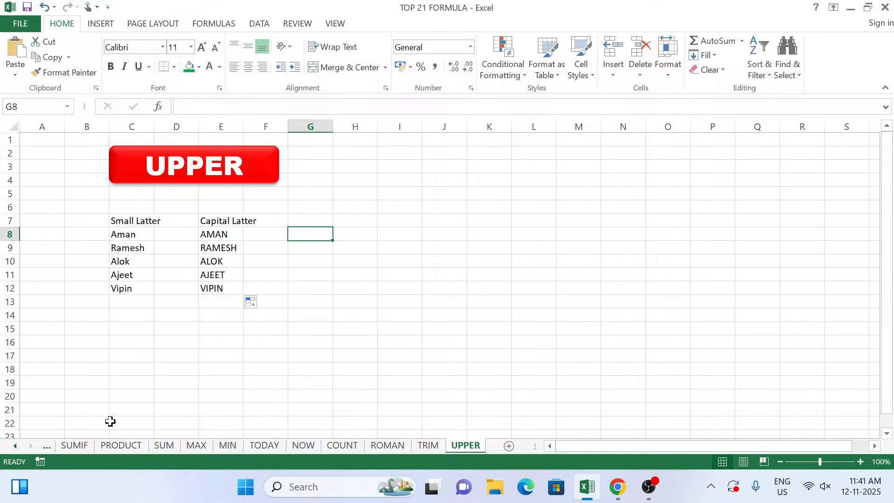
# Look up the next formula in the Top 21 list on Sheet1, and go to the TRIM sheet
pyautogui.click(12, 448)
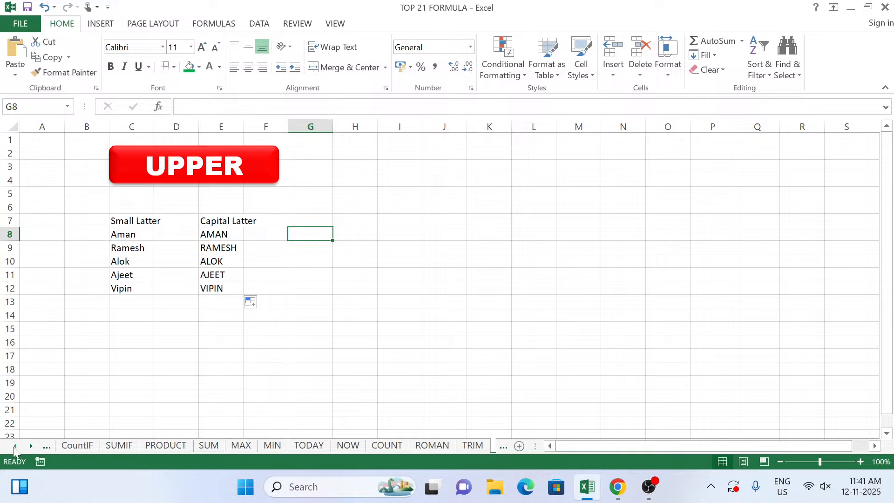
pyautogui.click(11, 448)
pyautogui.click(77, 446)
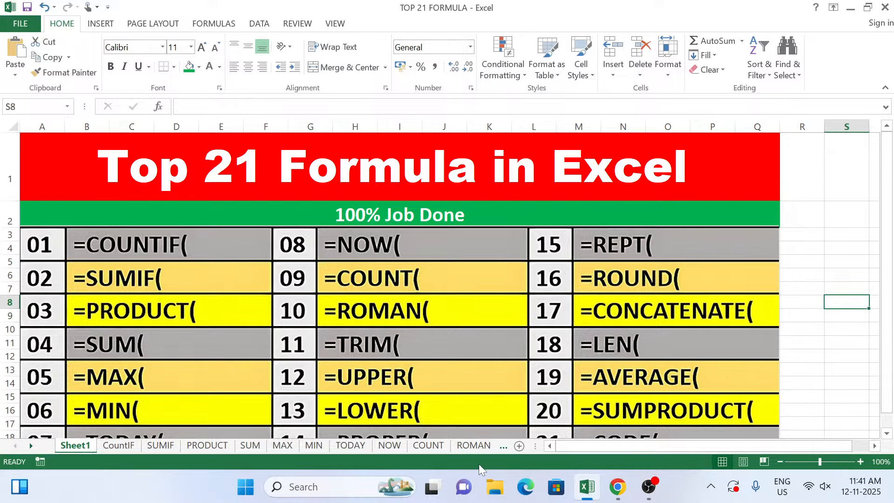
pyautogui.click(490, 451)
pyautogui.click(479, 445)
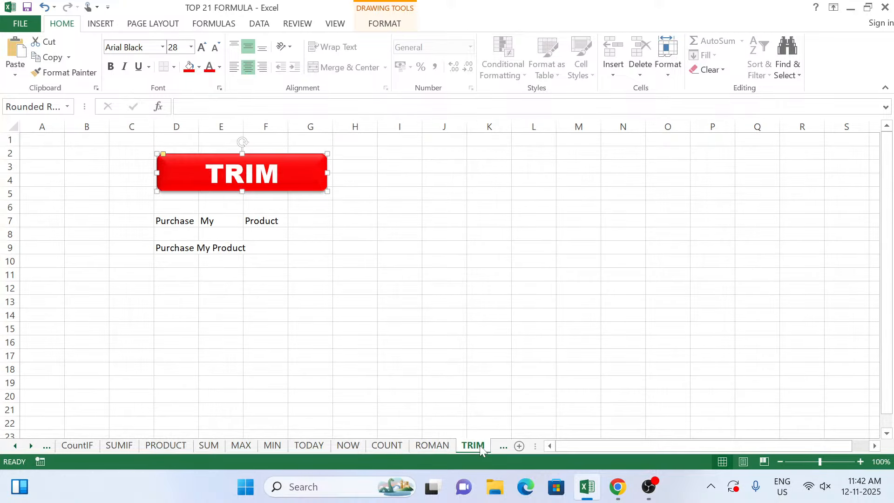